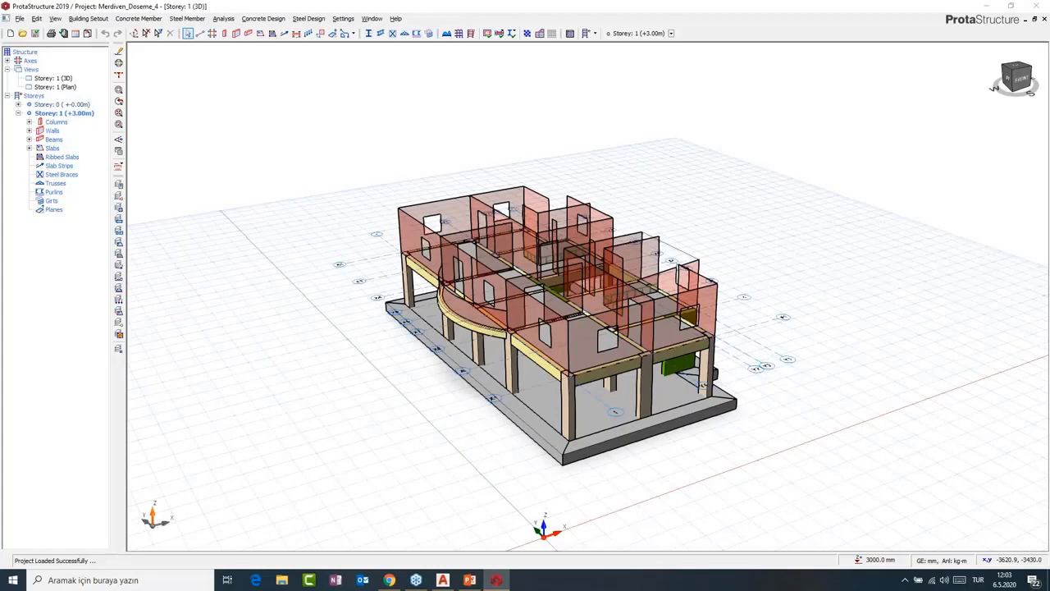
{"action": "middle_click_drag", "start_coordinate": [574, 319], "coordinate": [551, 337]}
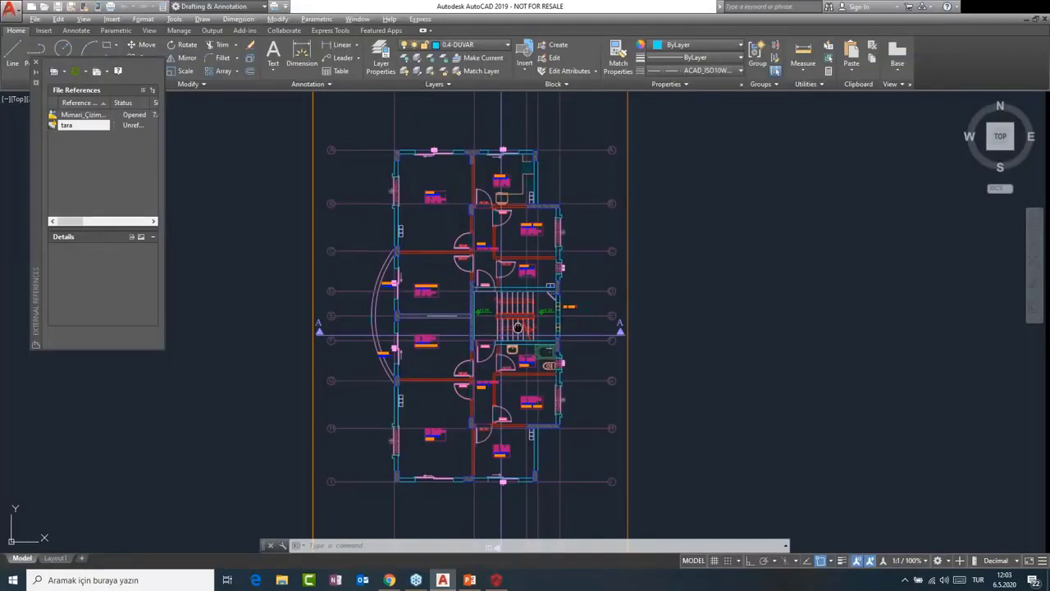
{"action": "middle_click_drag", "start_coordinate": [518, 327], "coordinate": [563, 317]}
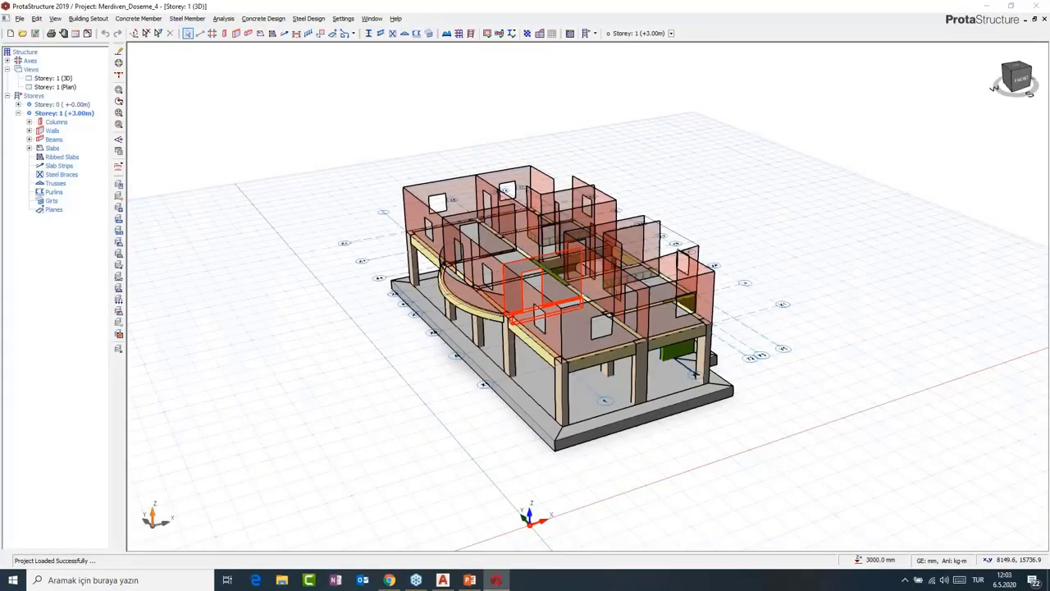
{"action": "middle_click_drag", "start_coordinate": [544, 285], "coordinate": [537, 297]}
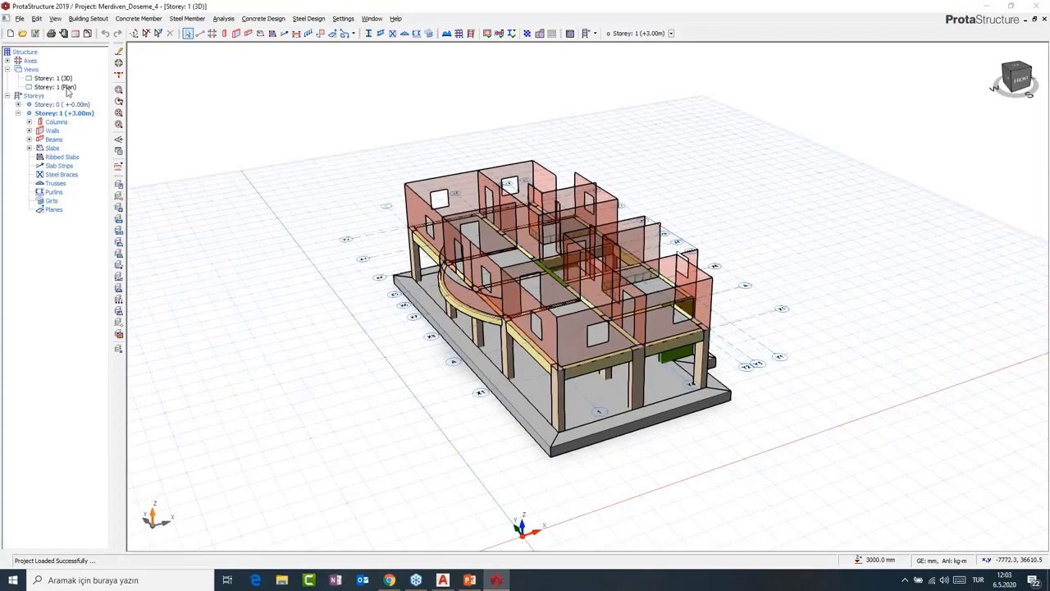
Open the Storey 1 plan and display the Mimari_Çizim1 DXF as a reference drawing, imported in metres with text entities.
{"action": "double_click", "coordinate": [66, 88]}
{"action": "left_click", "coordinate": [19, 18]}
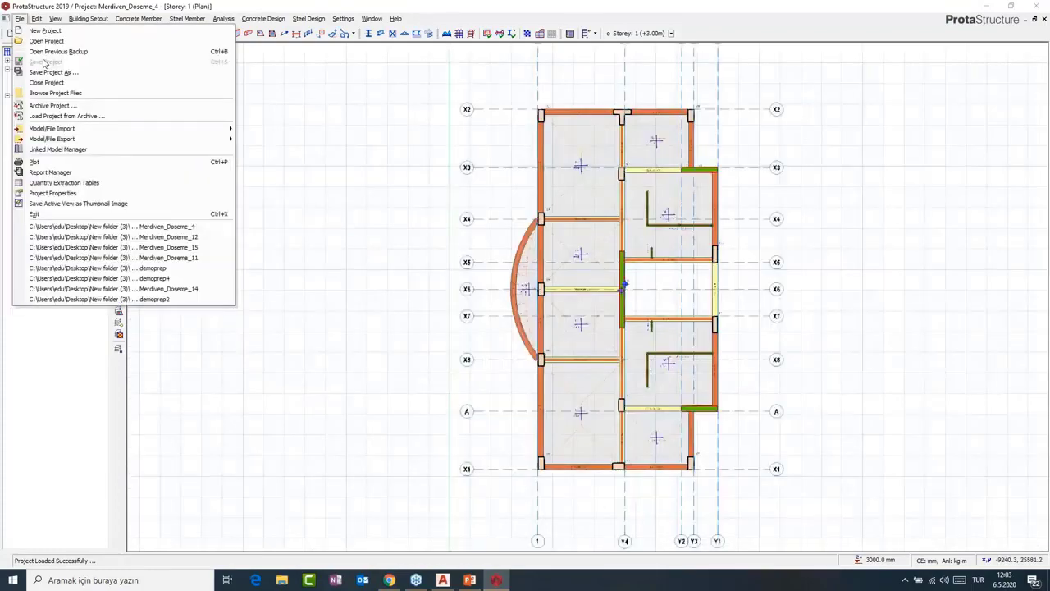
{"action": "mouse_move", "coordinate": [164, 128]}
{"action": "left_click", "coordinate": [292, 139]}
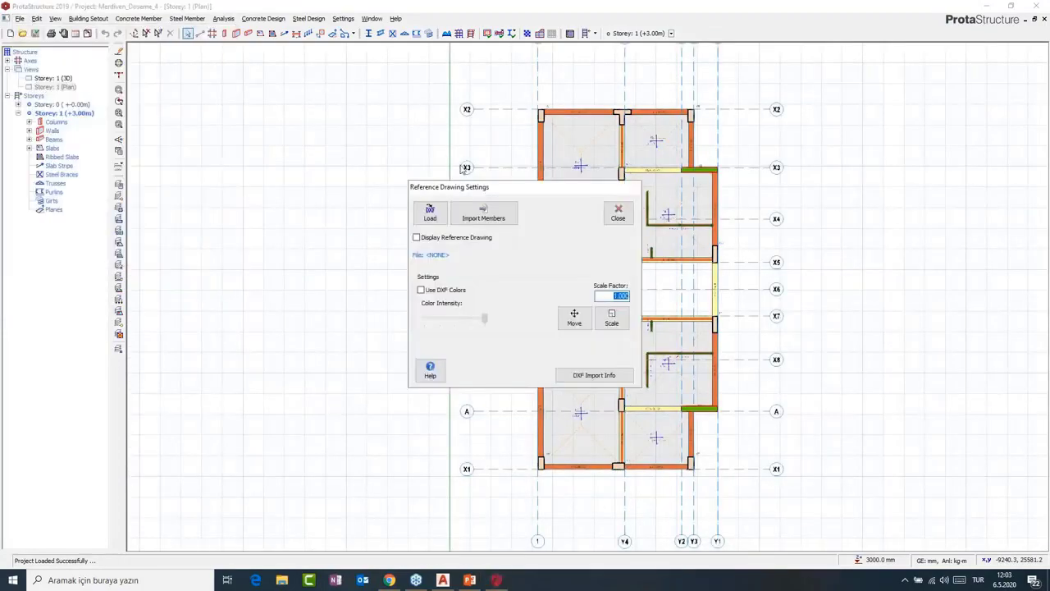
{"action": "left_click", "coordinate": [430, 213]}
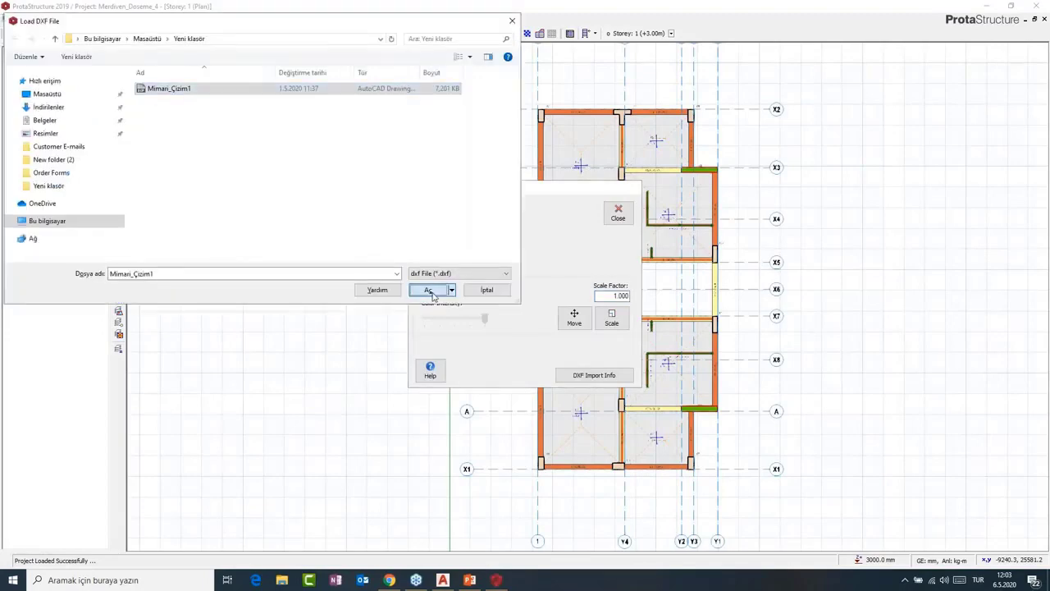
{"action": "left_click", "coordinate": [428, 290]}
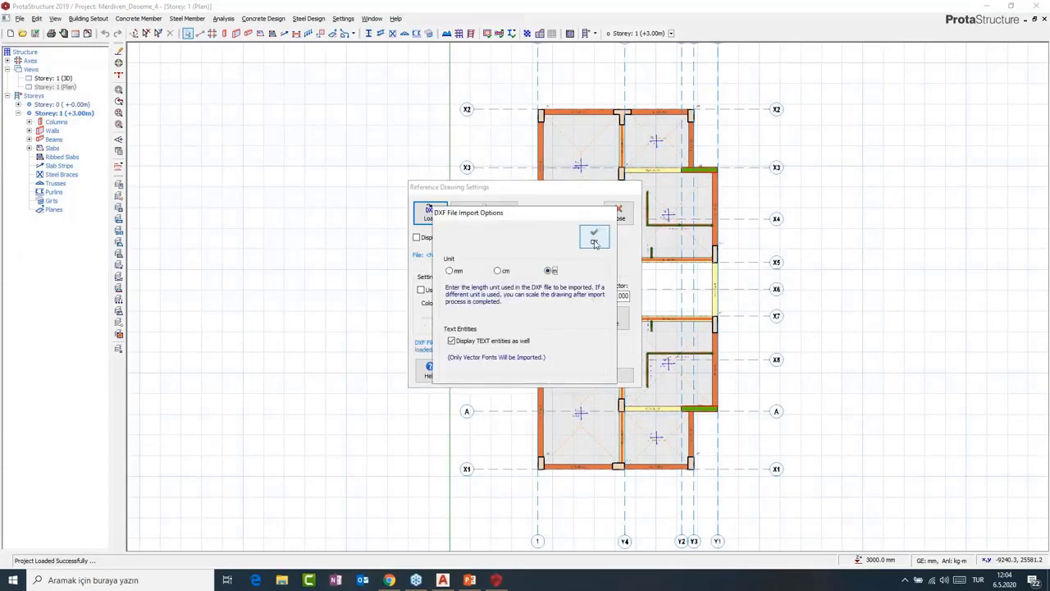
{"action": "left_click", "coordinate": [594, 238]}
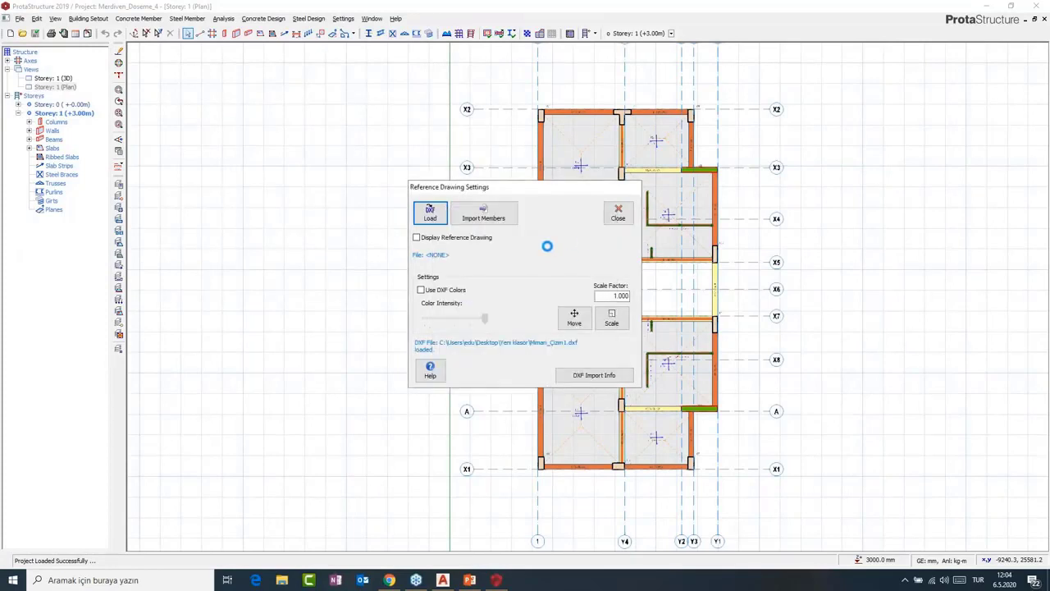
{"action": "left_click", "coordinate": [416, 238]}
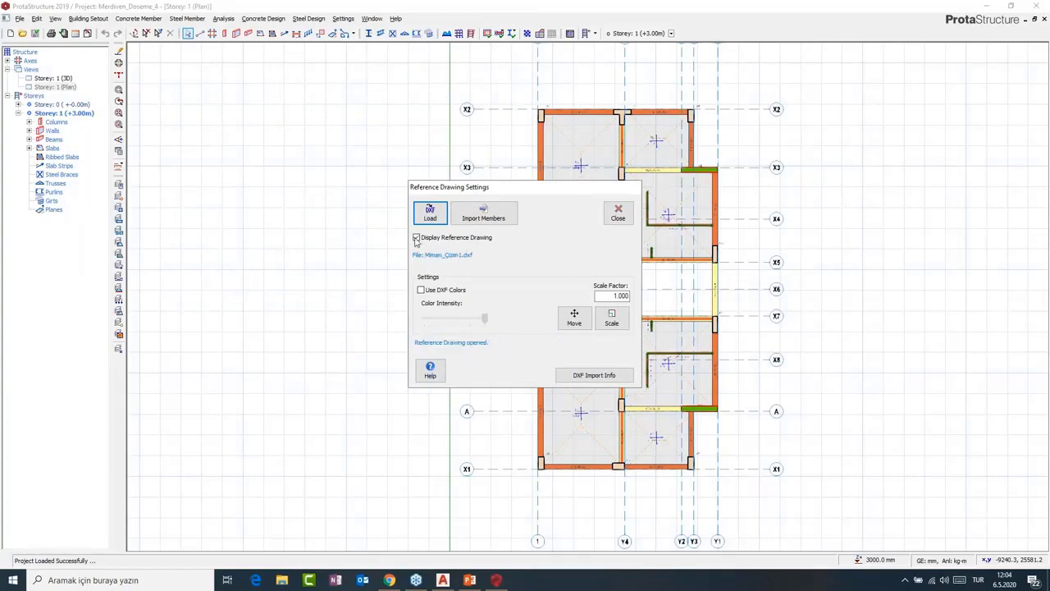
{"action": "left_click", "coordinate": [617, 213]}
Insert a vertical axis 1150 mm long along the outer edge of stair step 16, from beam 1B1 to the stairwell gap.
{"action": "scroll", "coordinate": [718, 291], "scroll_direction": "up", "scroll_amount": 5}
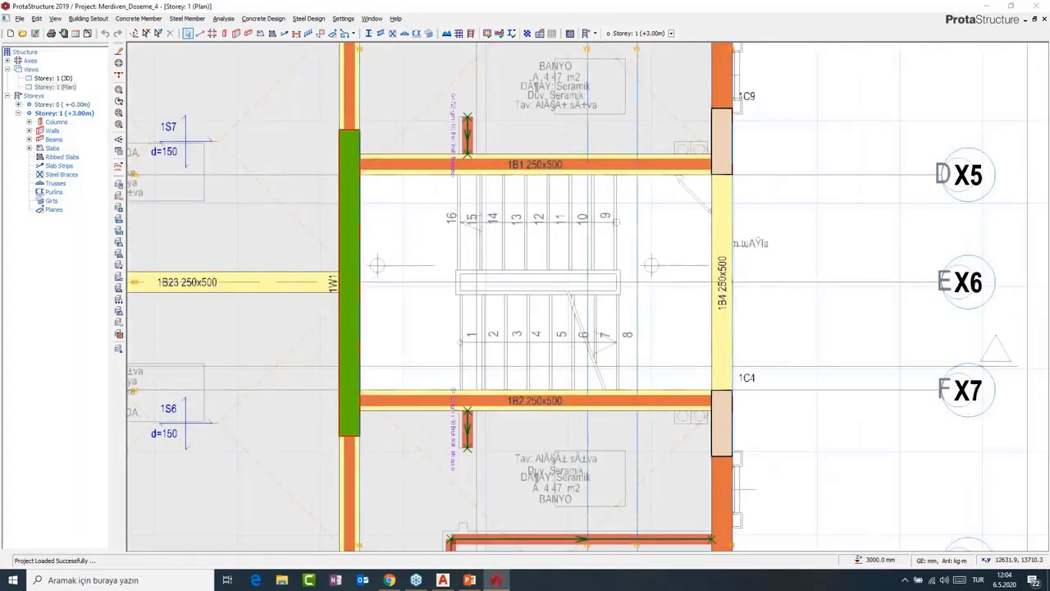
{"action": "scroll", "coordinate": [592, 289], "scroll_direction": "down", "scroll_amount": 3}
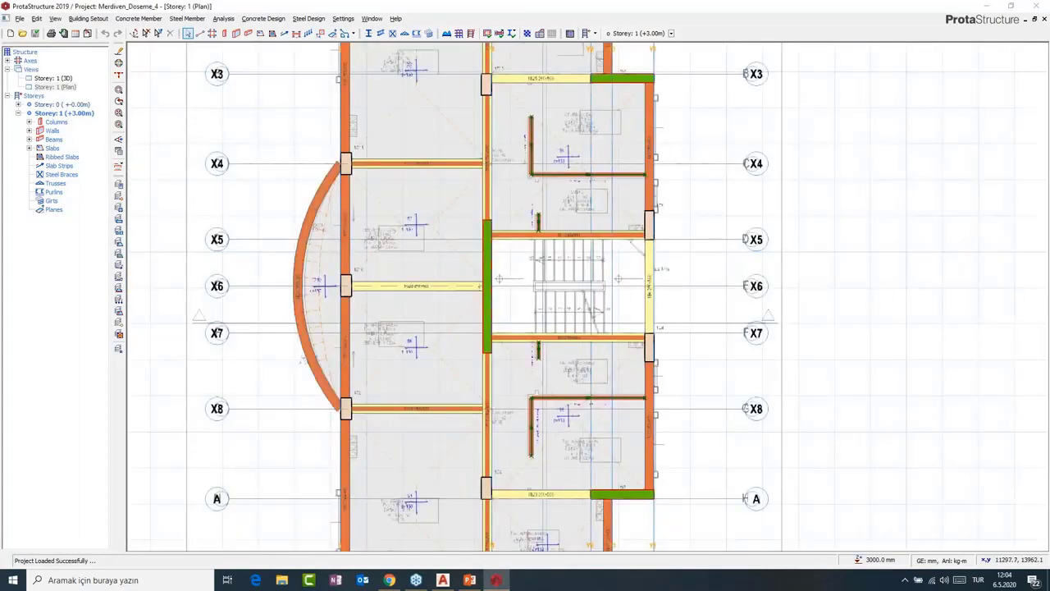
{"action": "scroll", "coordinate": [601, 285], "scroll_direction": "up", "scroll_amount": 2}
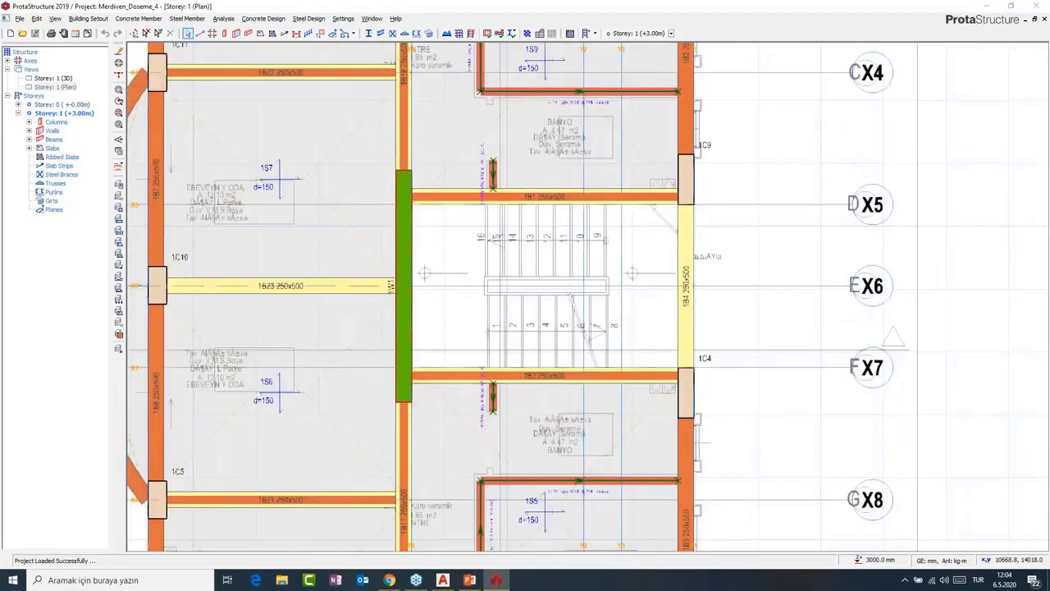
{"action": "scroll", "coordinate": [535, 283], "scroll_direction": "up", "scroll_amount": 1}
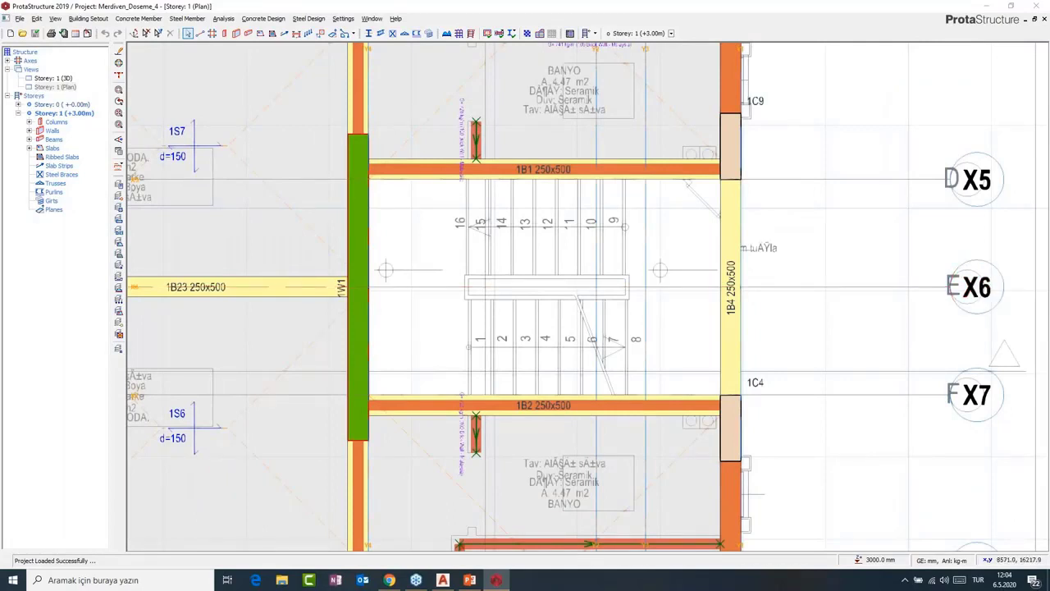
{"action": "left_click", "coordinate": [199, 34]}
{"action": "scroll", "coordinate": [463, 177], "scroll_direction": "up", "scroll_amount": 2}
{"action": "left_click", "coordinate": [469, 178]}
{"action": "left_click", "coordinate": [469, 344]}
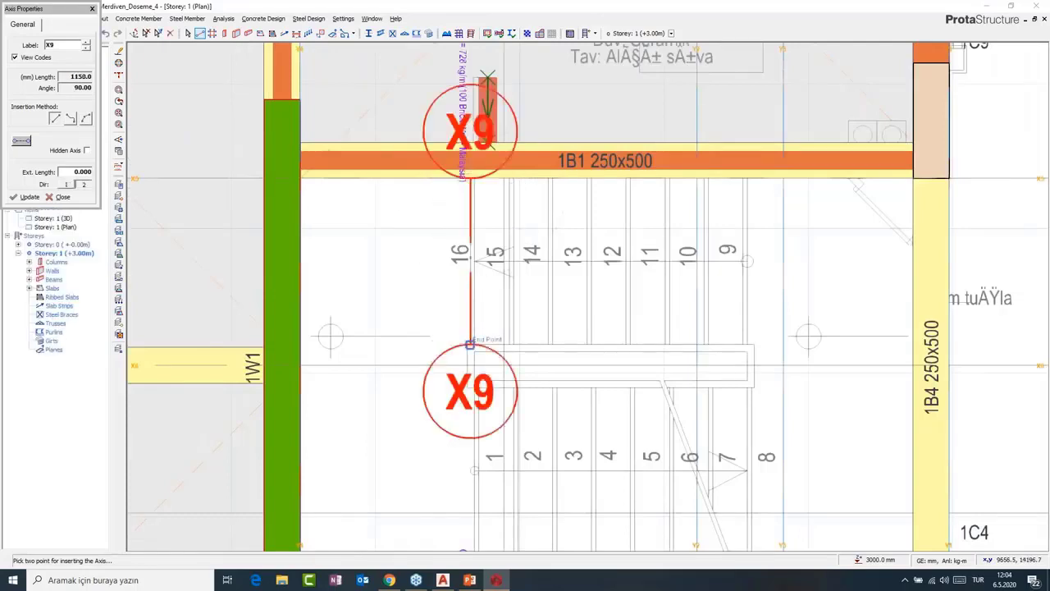
Insert a vertical axis 1150 mm long along the edge of stair step 8, from the stairwell gap to beam 1B2.
{"action": "middle_click_drag", "start_coordinate": [713, 460], "coordinate": [606, 268]}
{"action": "left_click", "coordinate": [644, 197]}
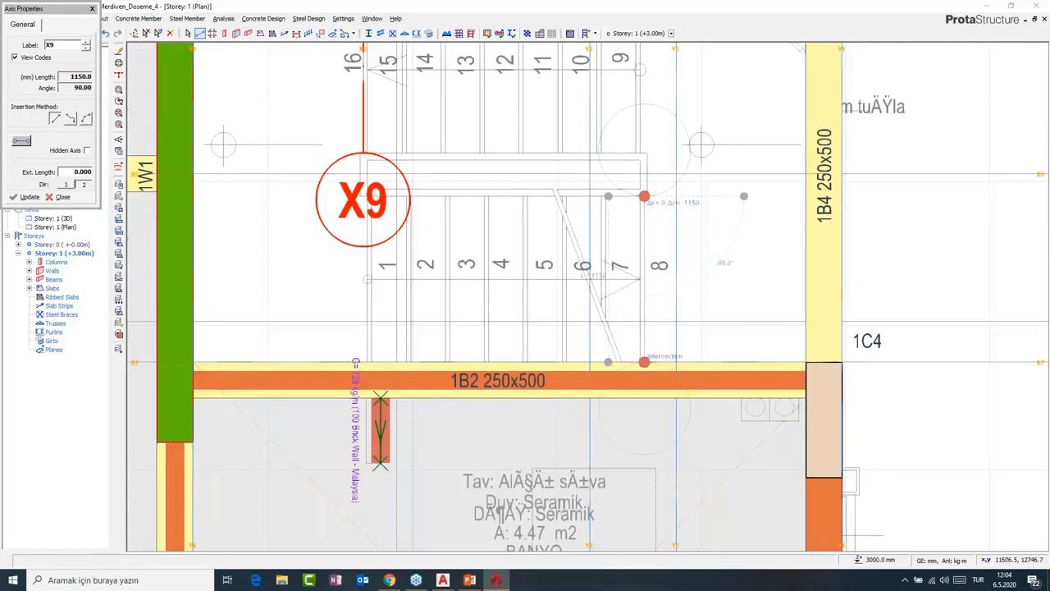
{"action": "left_click", "coordinate": [644, 362]}
Insert two horizontal axes 1890 mm long along the upper and lower edges of the gap between the stair flights.
{"action": "scroll", "coordinate": [474, 73], "scroll_direction": "up", "scroll_amount": 2}
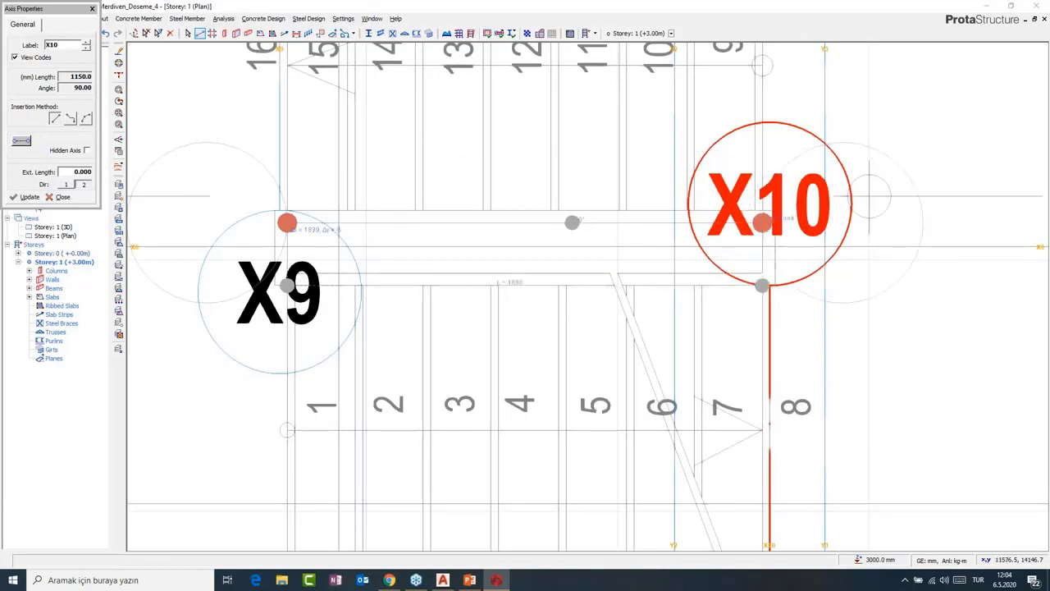
{"action": "left_click", "coordinate": [762, 222]}
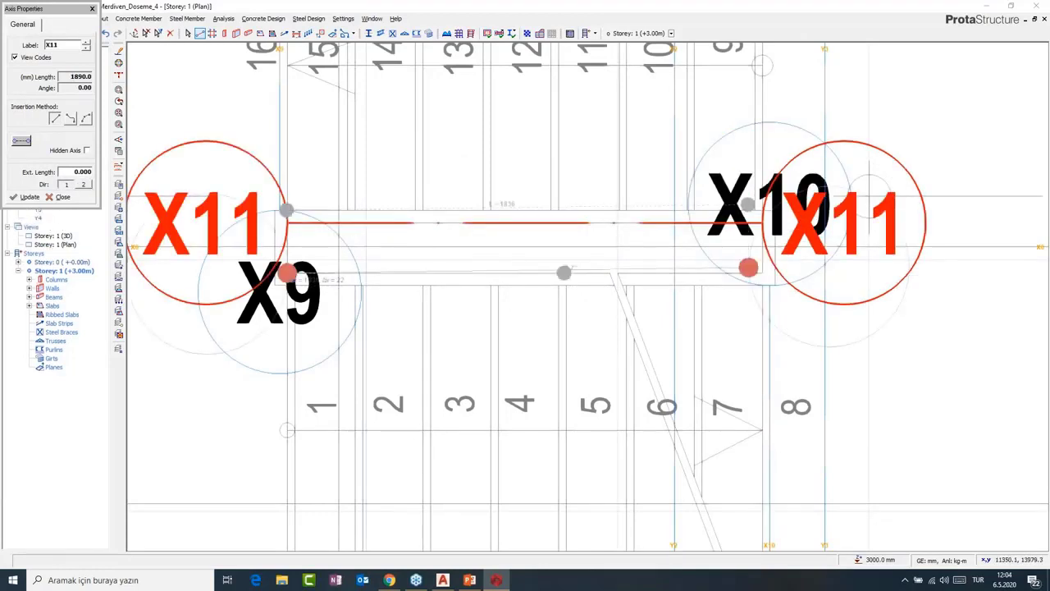
{"action": "left_click", "coordinate": [762, 273]}
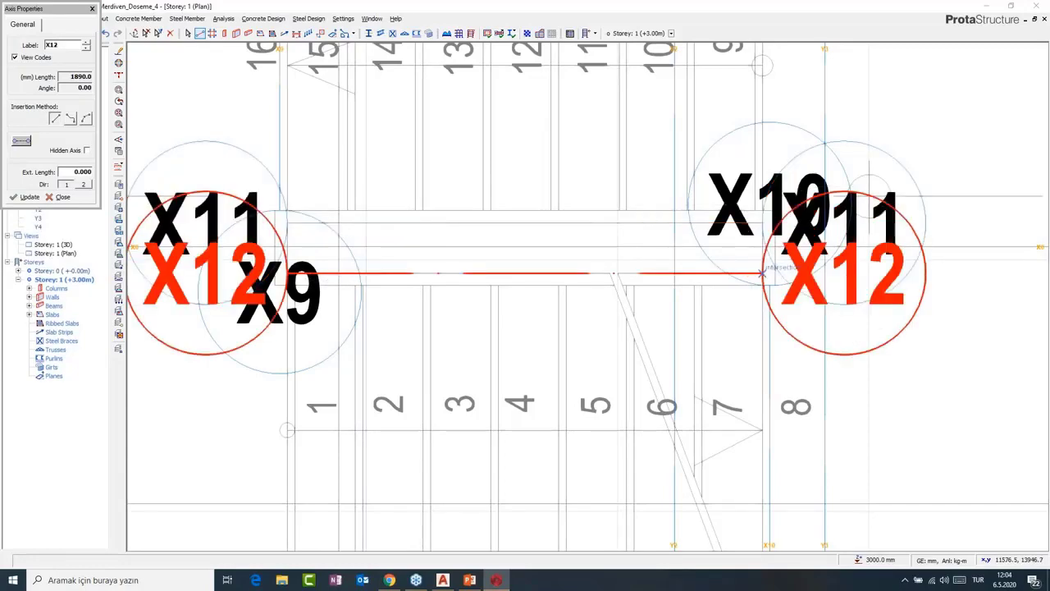
{"action": "key", "text": "Escape"}
Stretch both ends of axes X11 and X12 beyond the staircase, past beam 1B4 and past wall 1W1.
{"action": "scroll", "coordinate": [696, 342], "scroll_direction": "down", "scroll_amount": 2}
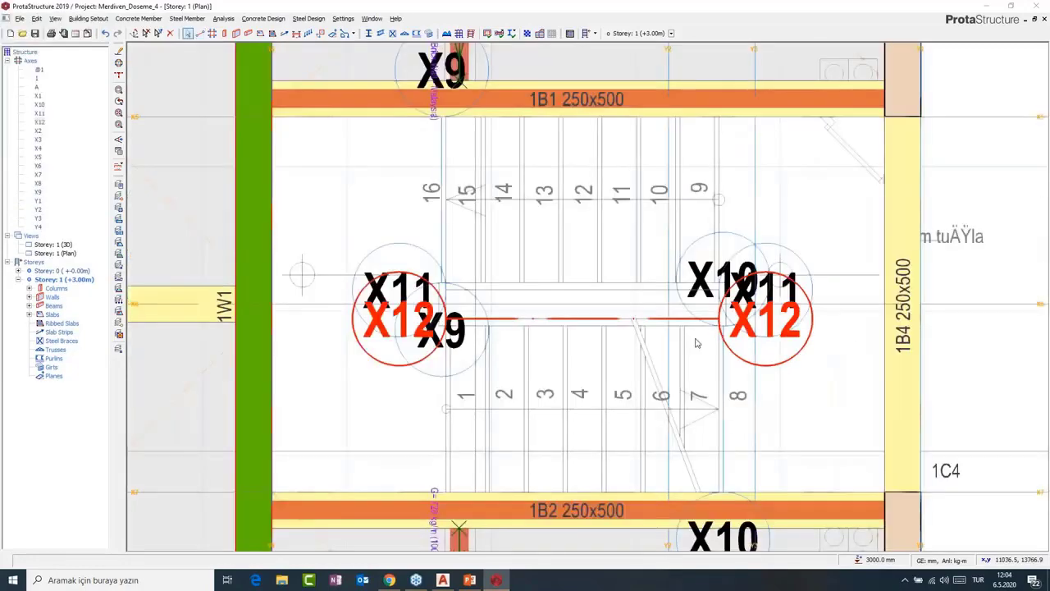
{"action": "scroll", "coordinate": [695, 343], "scroll_direction": "down", "scroll_amount": 2}
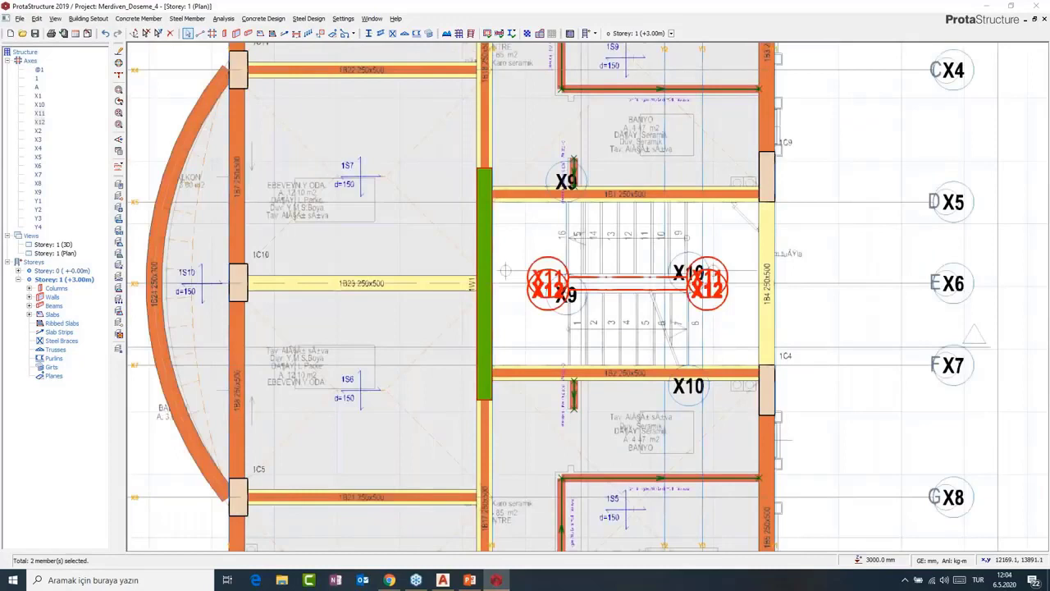
{"action": "left_click", "coordinate": [727, 292]}
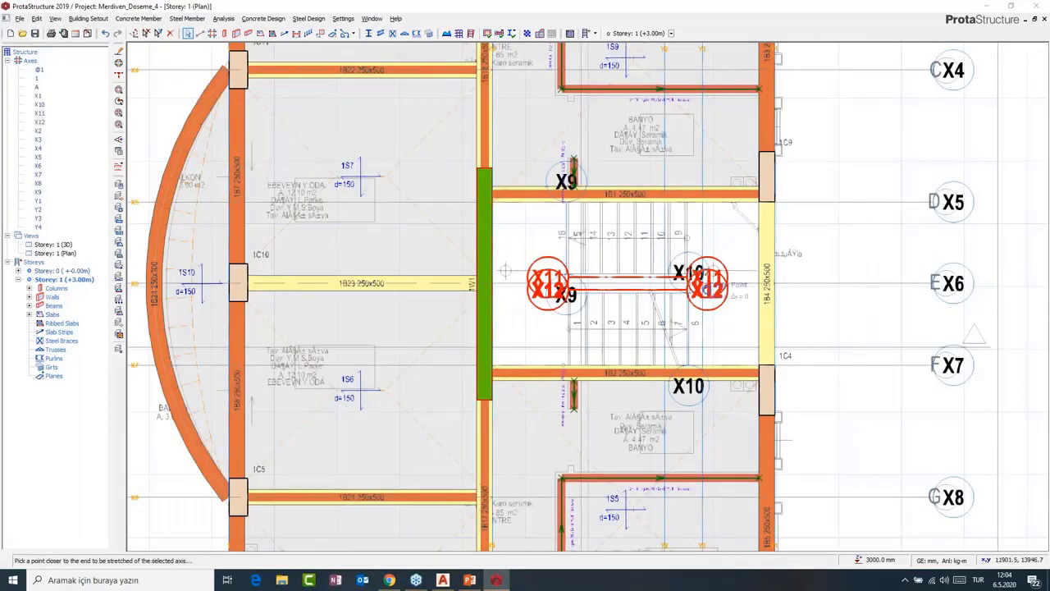
{"action": "left_click", "coordinate": [826, 288]}
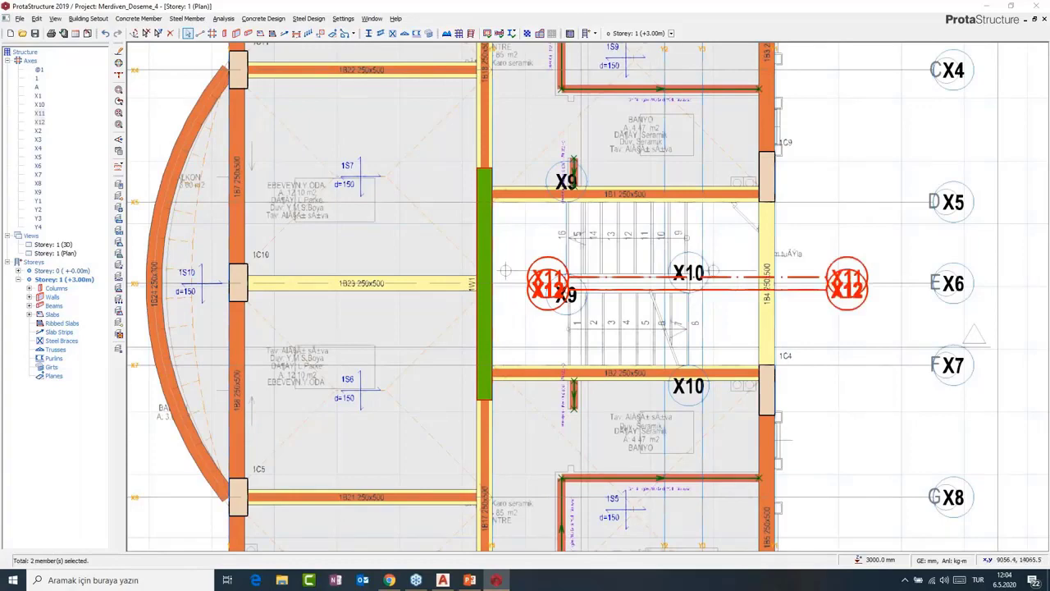
{"action": "left_click", "coordinate": [570, 314]}
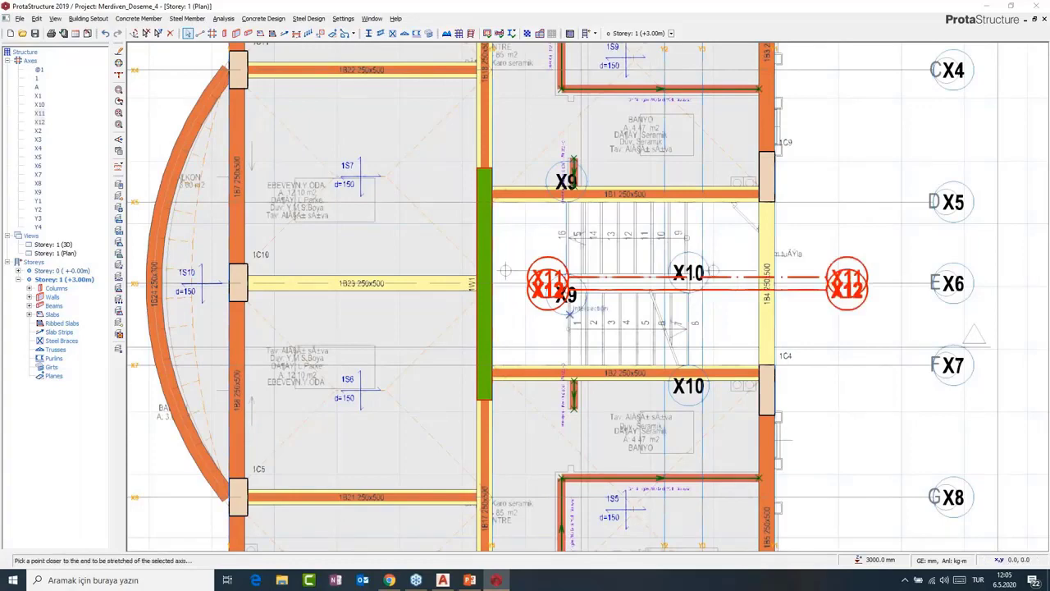
{"action": "left_click", "coordinate": [407, 288]}
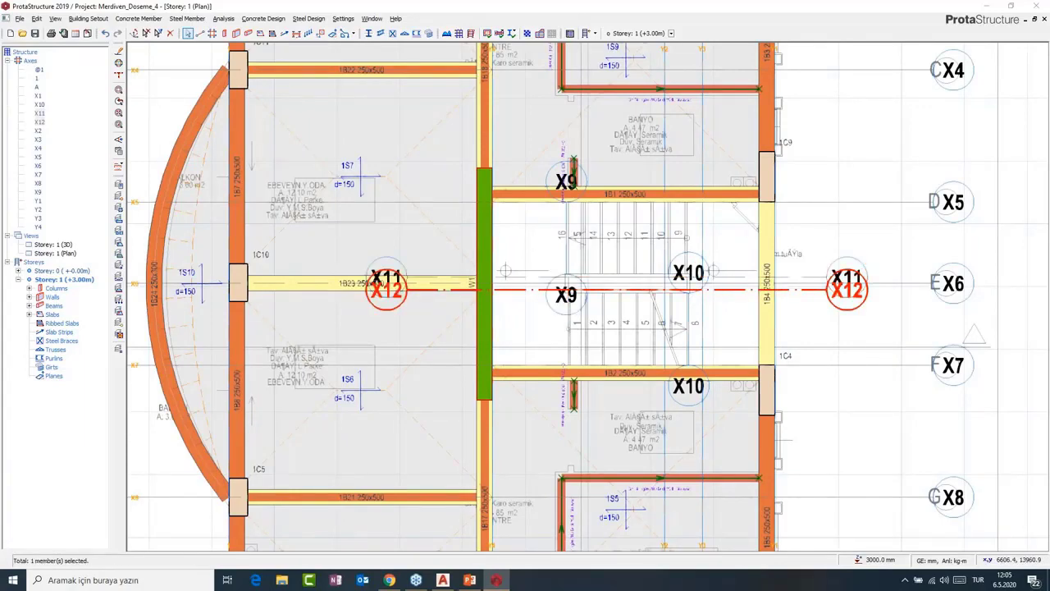
Stretch the upper ends of axes X9 and X10 past beam 1B1, up to the partition wall bordering slab 1S9's room.
{"action": "left_click", "coordinate": [688, 330], "text": "ctrl"}
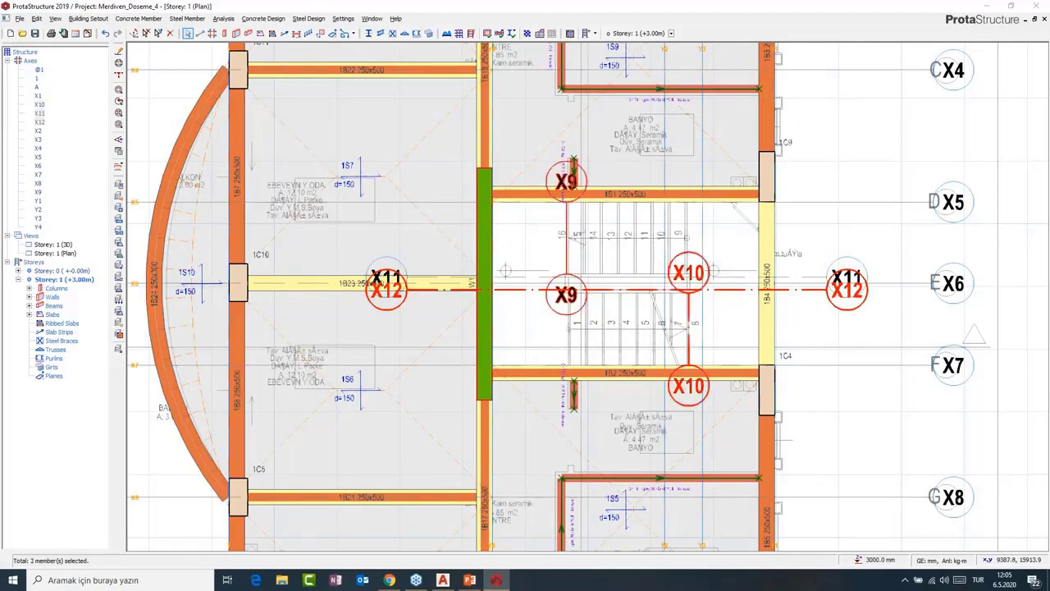
{"action": "right_click", "coordinate": [558, 168]}
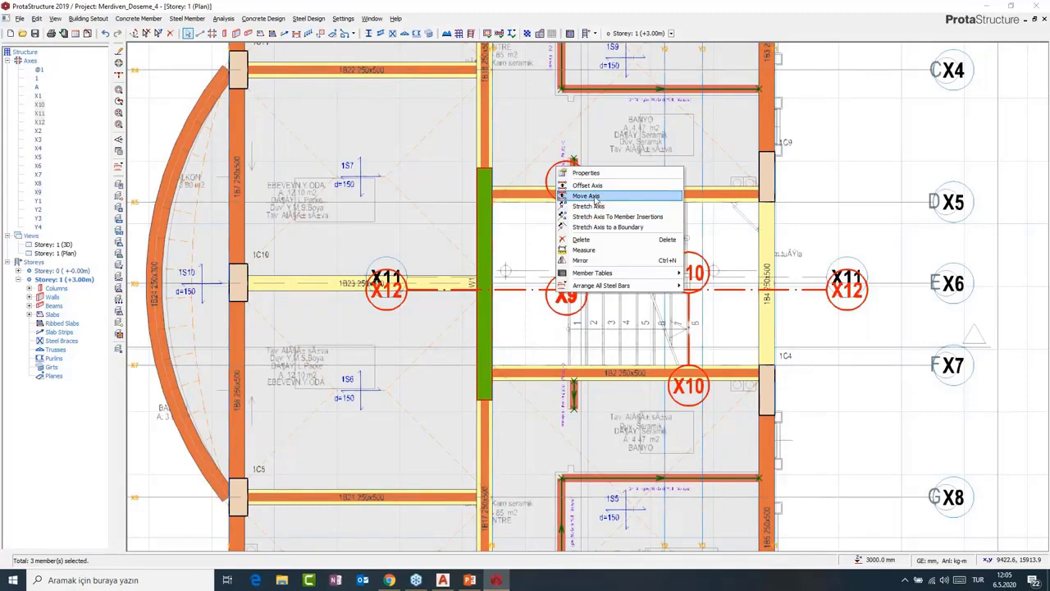
{"action": "left_click", "coordinate": [592, 205]}
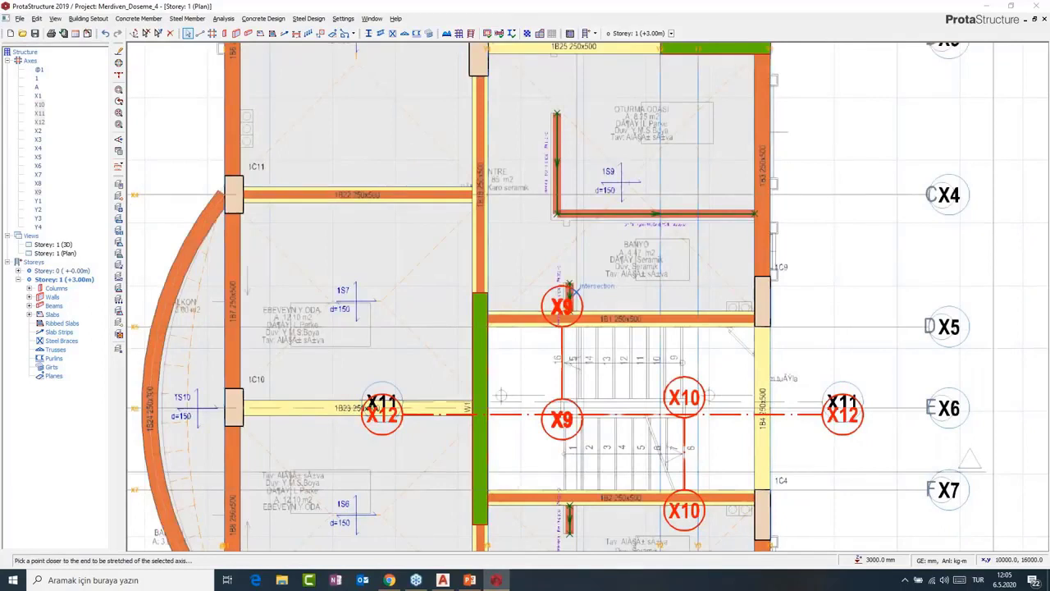
{"action": "left_click", "coordinate": [688, 382]}
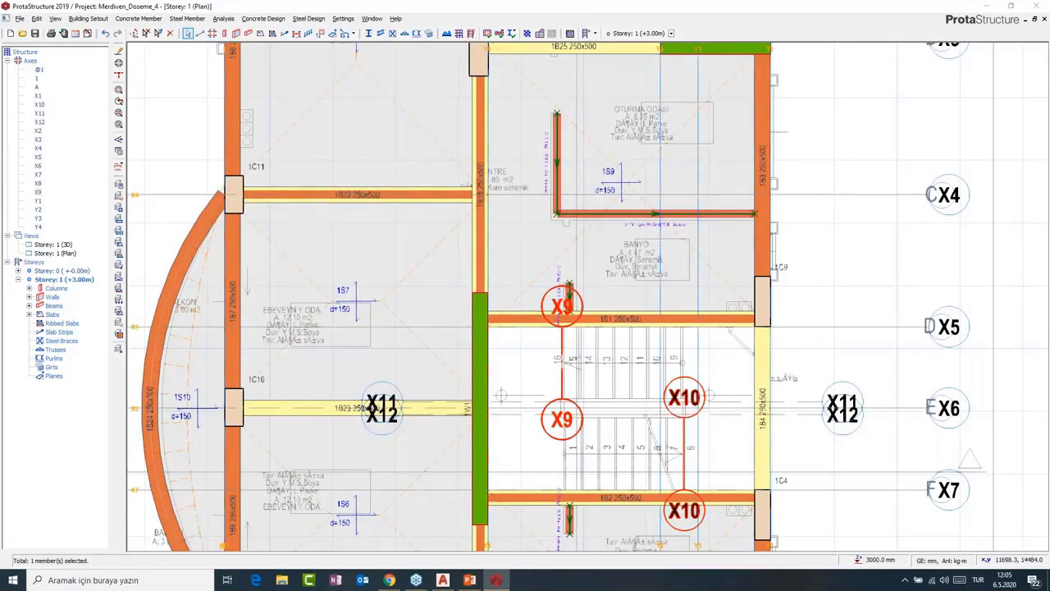
{"action": "left_click", "coordinate": [663, 217]}
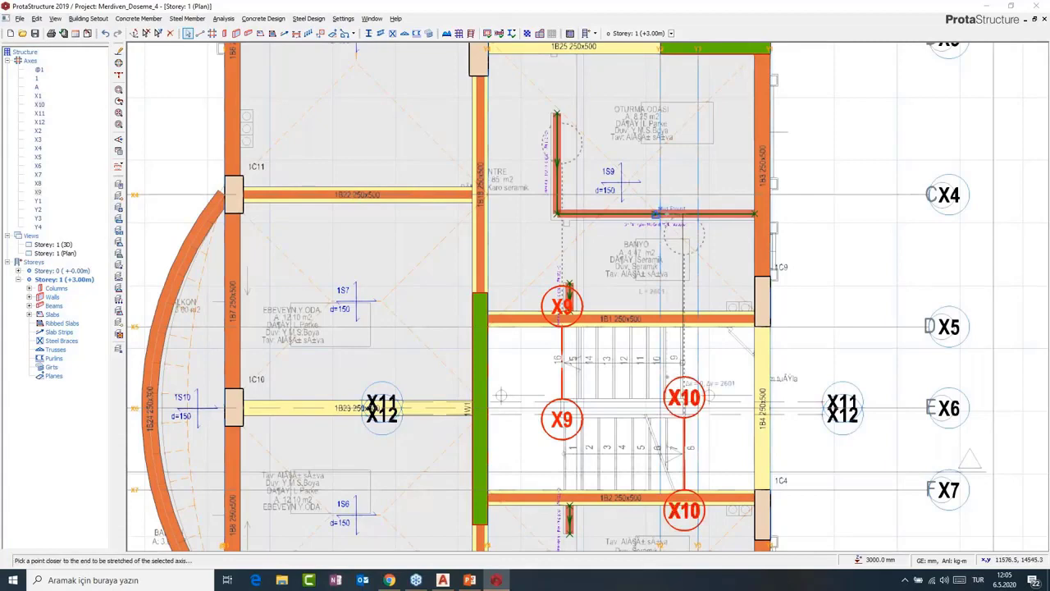
{"action": "left_click", "coordinate": [666, 215]}
Stretch the lower ends of axes X9 and X10 past beam 1B2, towards slab 1S5.
{"action": "middle_click_drag", "start_coordinate": [664, 369], "coordinate": [662, 182]}
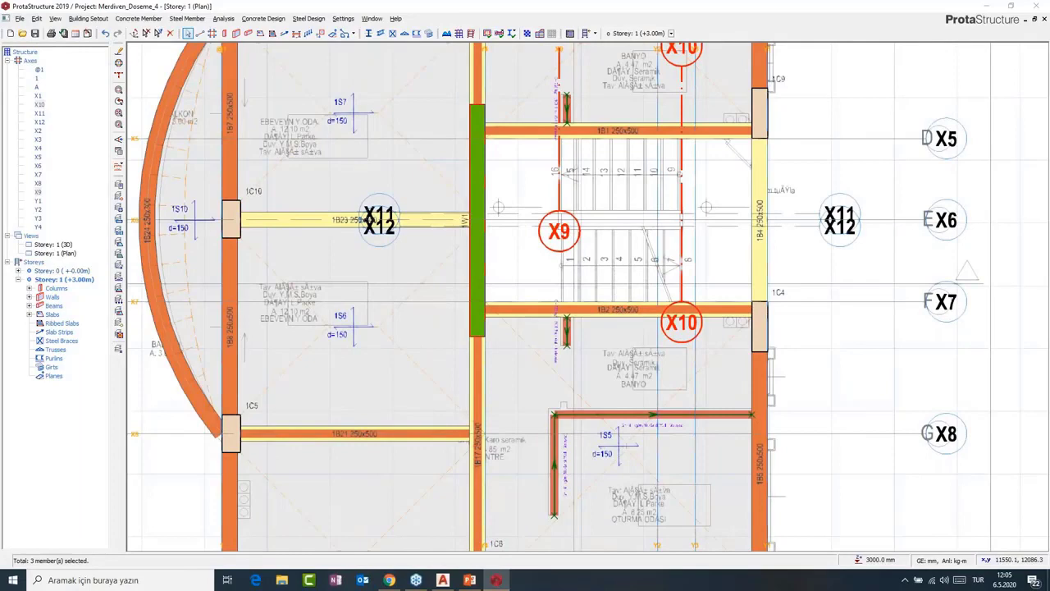
{"action": "middle_click_drag", "start_coordinate": [688, 339], "coordinate": [660, 228]}
{"action": "right_click", "coordinate": [659, 228]}
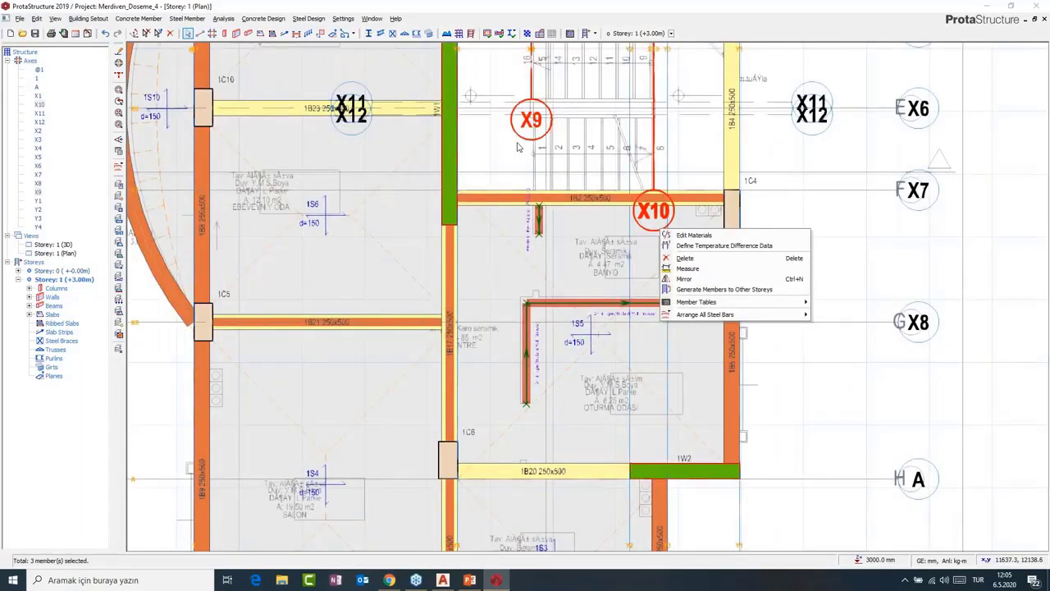
{"action": "left_click", "coordinate": [502, 147]}
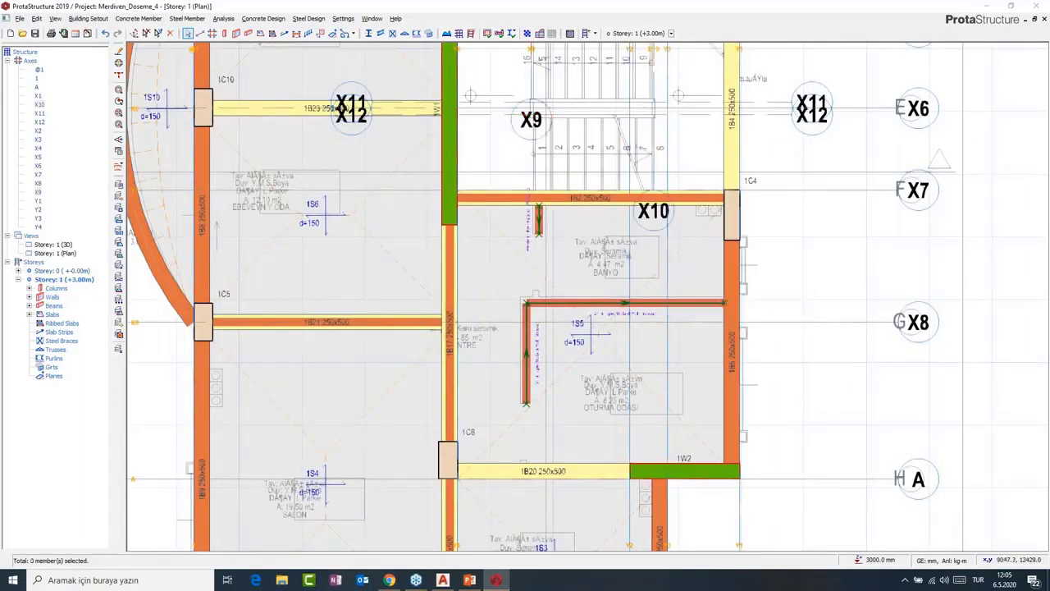
{"action": "left_click", "coordinate": [532, 138]}
{"action": "left_click", "coordinate": [654, 230], "text": "ctrl"}
{"action": "right_click", "coordinate": [654, 230]}
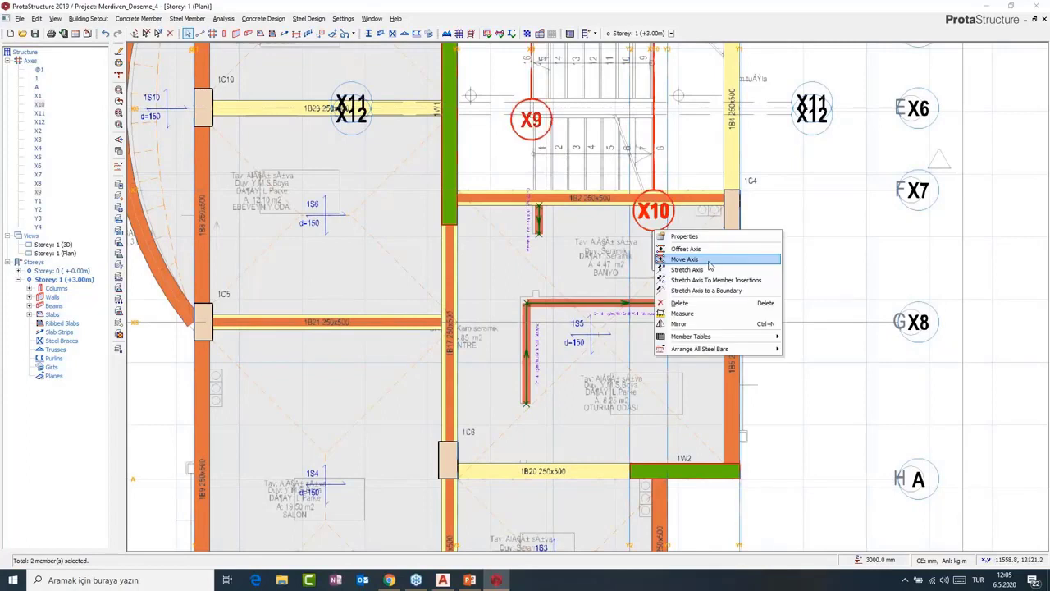
{"action": "left_click", "coordinate": [707, 269]}
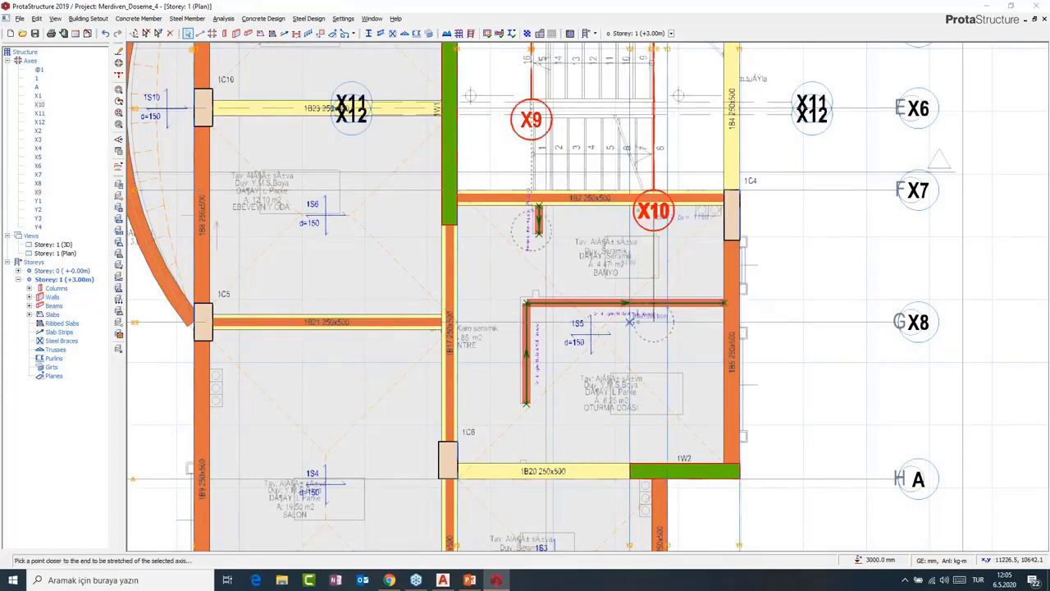
{"action": "left_click", "coordinate": [631, 328]}
{"action": "middle_click_drag", "start_coordinate": [579, 247], "coordinate": [554, 443]}
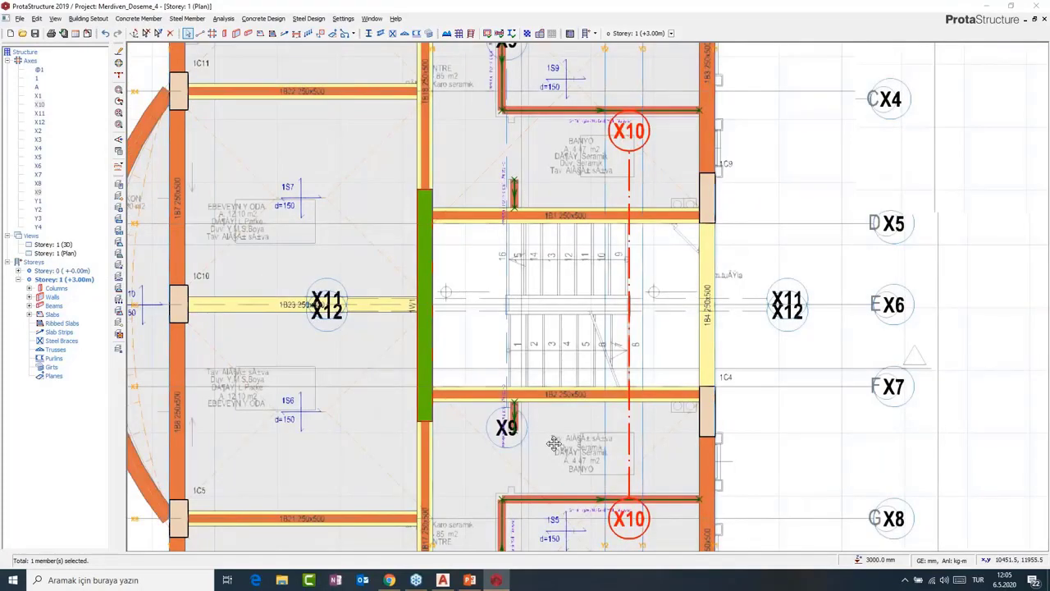
Examine the layers and load values of the Room entry in the Slab Additional Load Library.
{"action": "scroll", "coordinate": [630, 328], "scroll_direction": "up", "scroll_amount": 2}
{"action": "scroll", "coordinate": [487, 289], "scroll_direction": "up", "scroll_amount": 2}
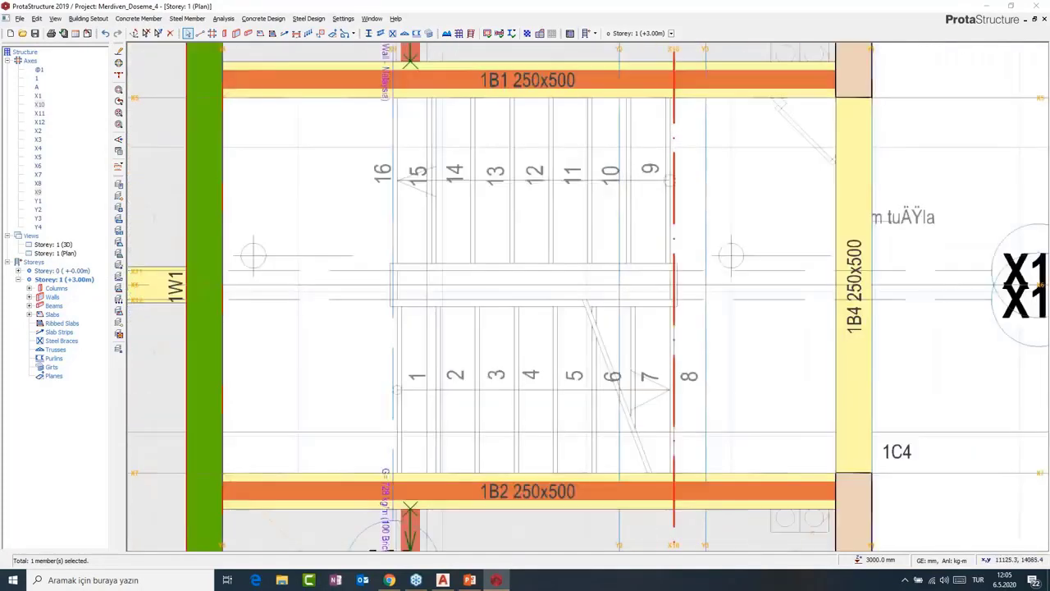
{"action": "middle_click_drag", "start_coordinate": [488, 289], "coordinate": [493, 269]}
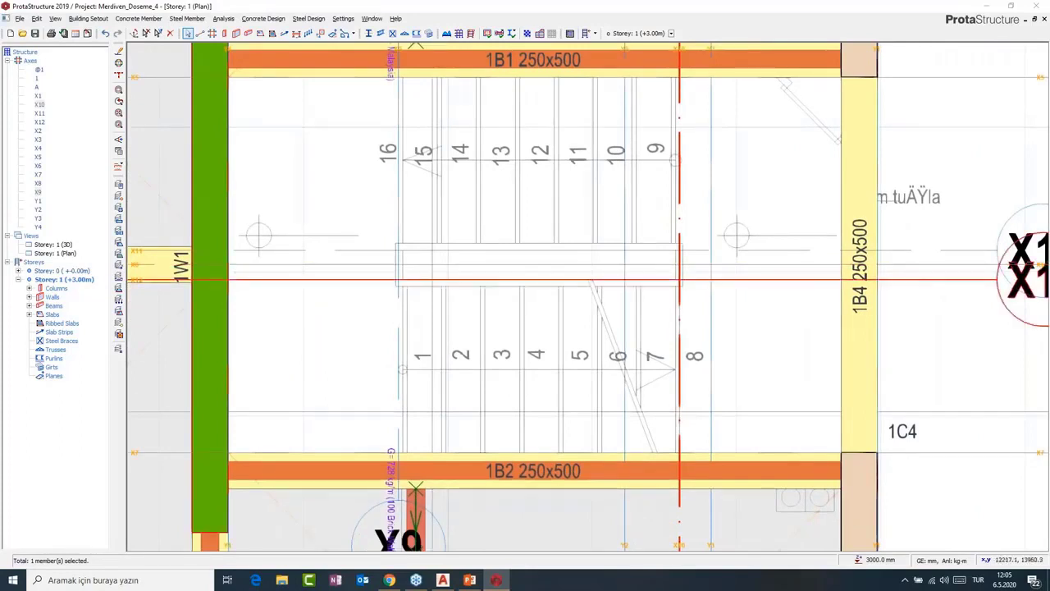
{"action": "middle_click_drag", "start_coordinate": [730, 305], "coordinate": [745, 306]}
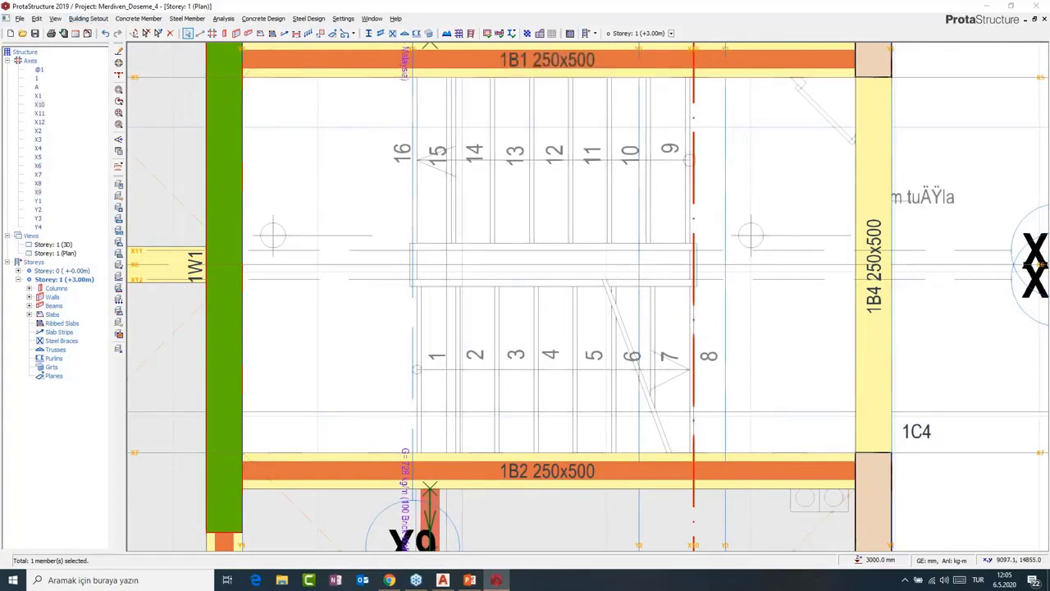
{"action": "left_click", "coordinate": [87, 19]}
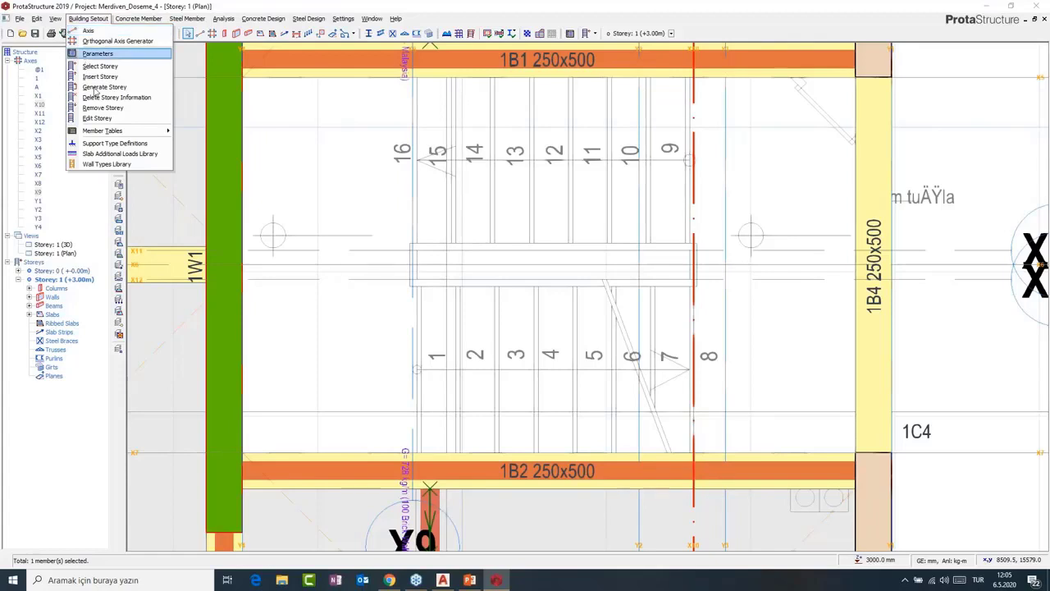
{"action": "left_click", "coordinate": [312, 197]}
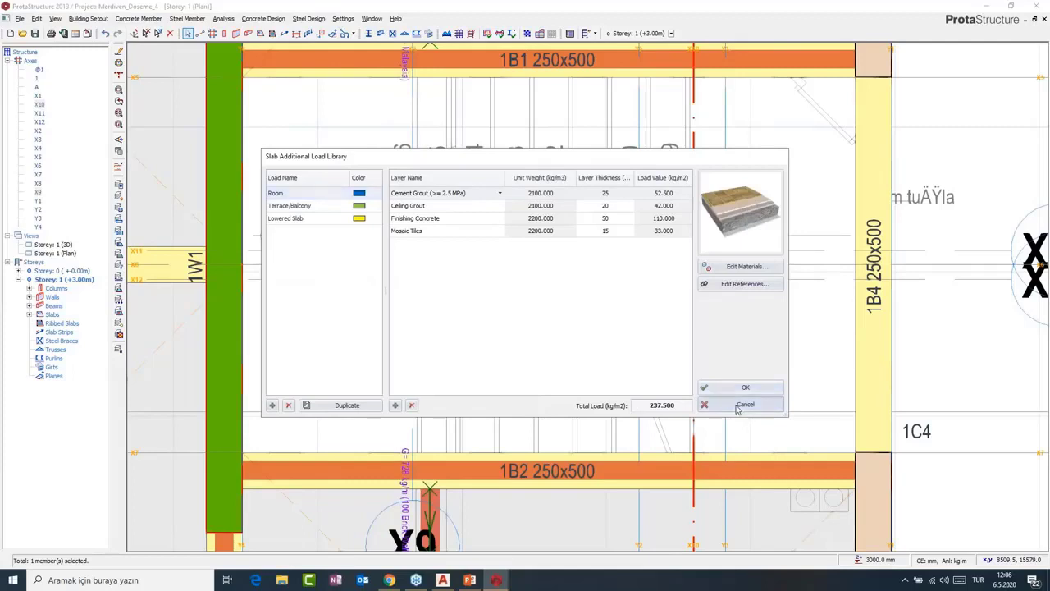
{"action": "left_click", "coordinate": [742, 405]}
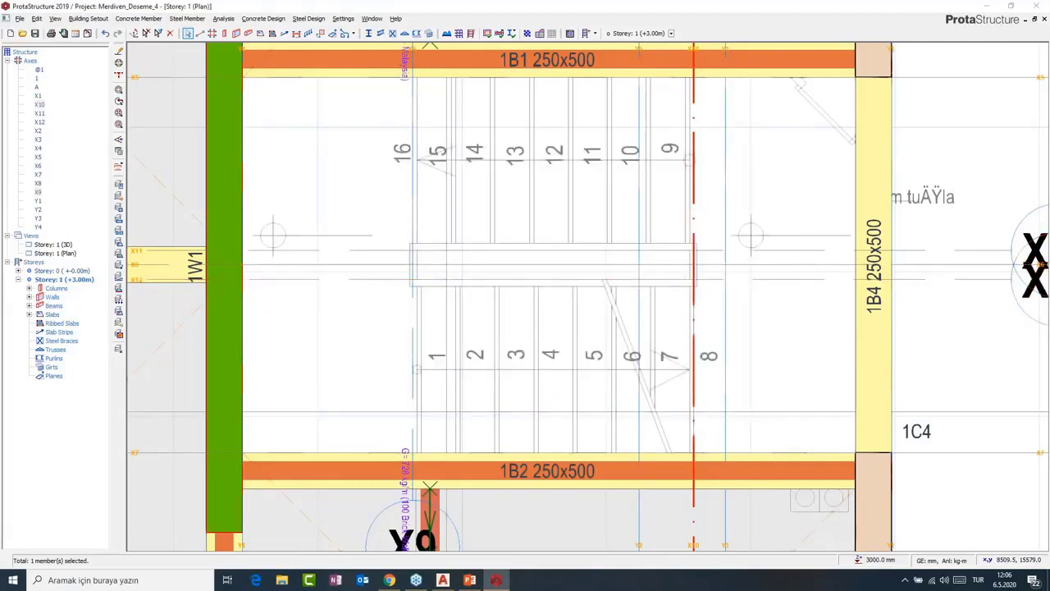
Start a new slab and set both its dead load and its imposed load to 0.2.
{"action": "left_click", "coordinate": [260, 33]}
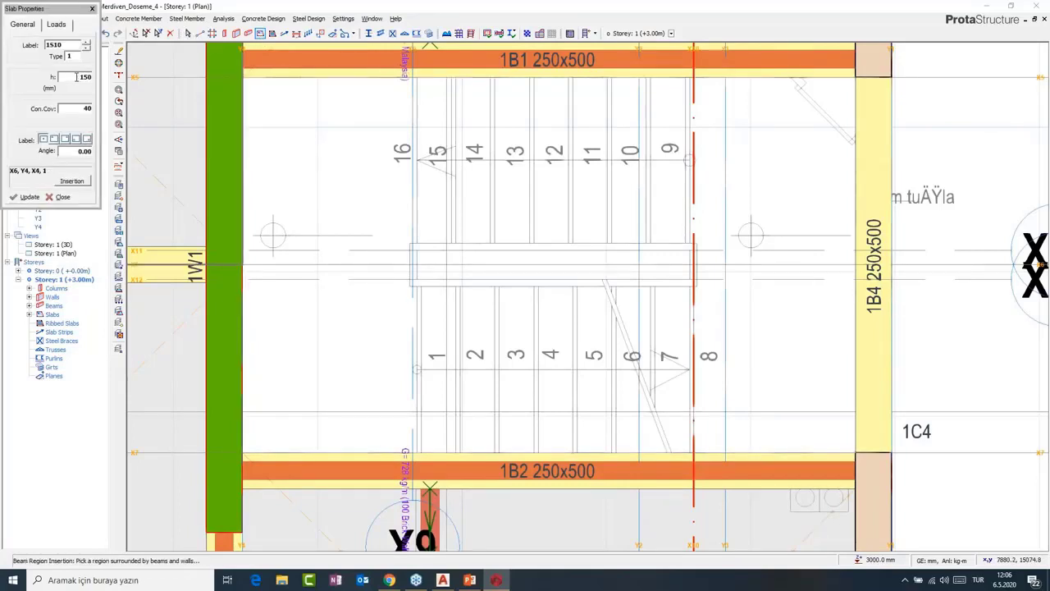
{"action": "left_click", "coordinate": [56, 25]}
{"action": "left_click", "coordinate": [76, 82]}
{"action": "double_click", "coordinate": [75, 89]}
{"action": "type", "text": "0.2"}
{"action": "double_click", "coordinate": [81, 108]}
{"action": "type", "text": "0.2"}
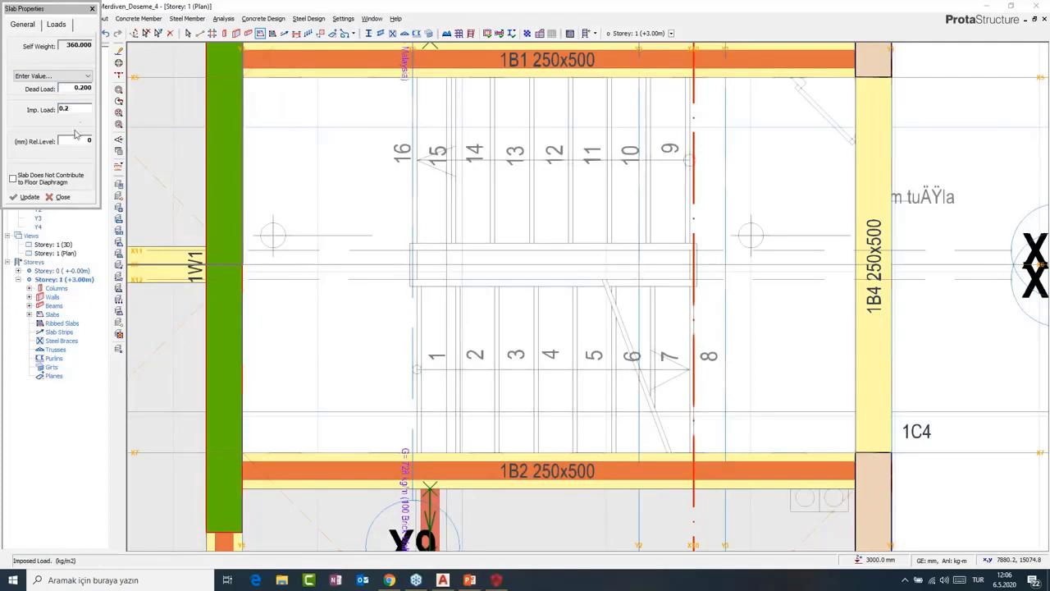
{"action": "left_click", "coordinate": [23, 26]}
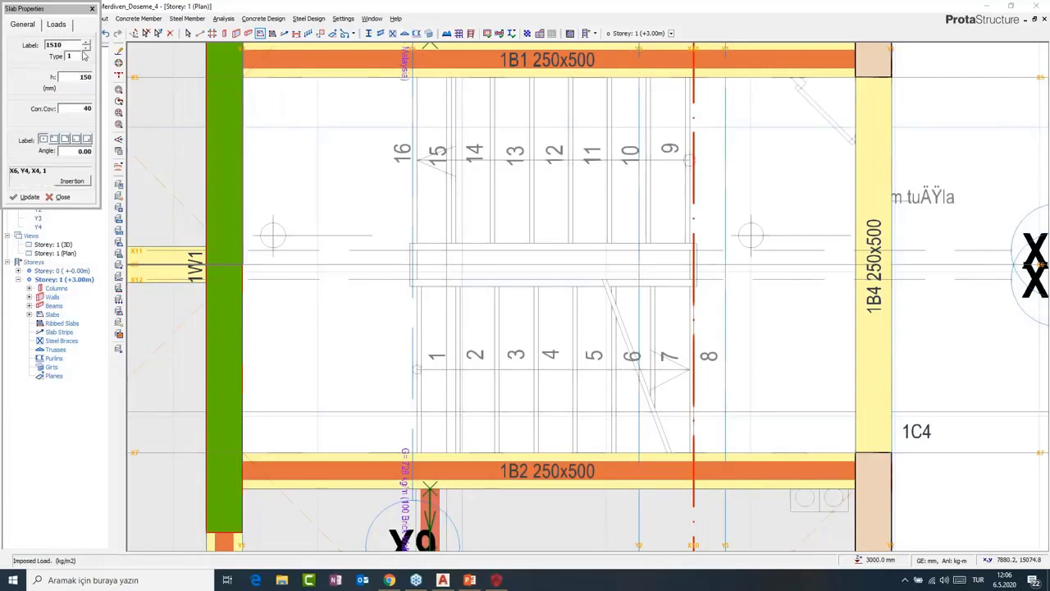
Insert a 150 mm landing slab by picked points between wall 1W1 and axis X9, from axis X5 to X7, and clear the picked axes.
{"action": "left_click", "coordinate": [73, 181]}
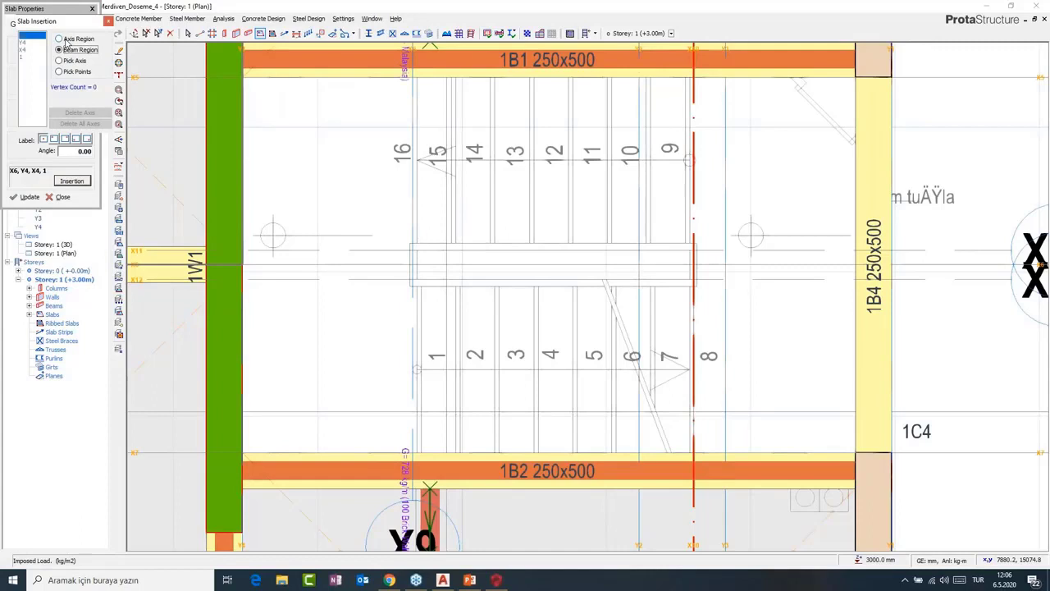
{"action": "left_click", "coordinate": [66, 72]}
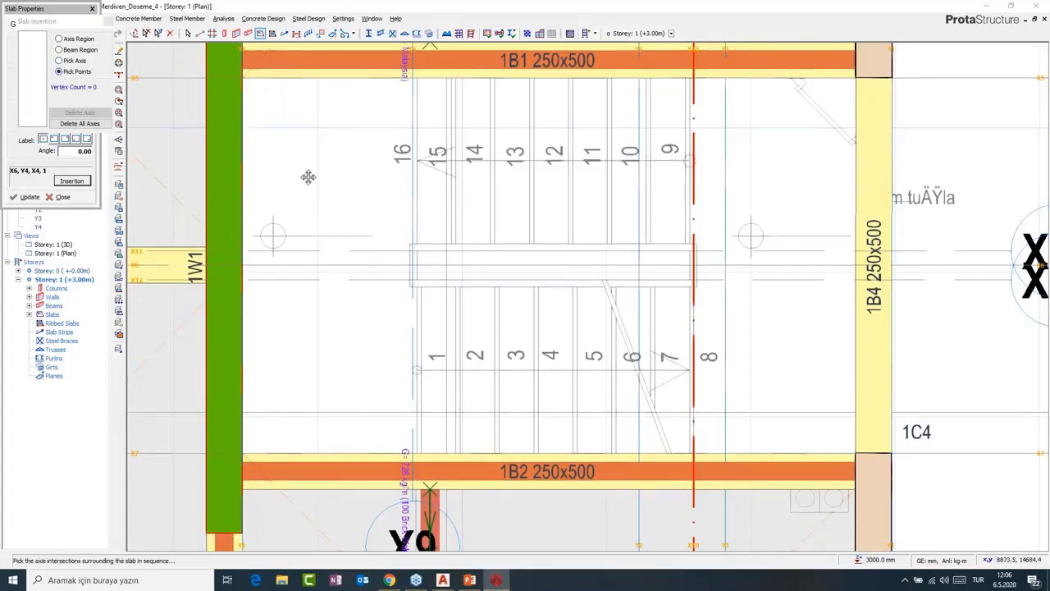
{"action": "middle_click_drag", "start_coordinate": [308, 177], "coordinate": [442, 242]}
{"action": "scroll", "coordinate": [376, 143], "scroll_direction": "up", "scroll_amount": 2}
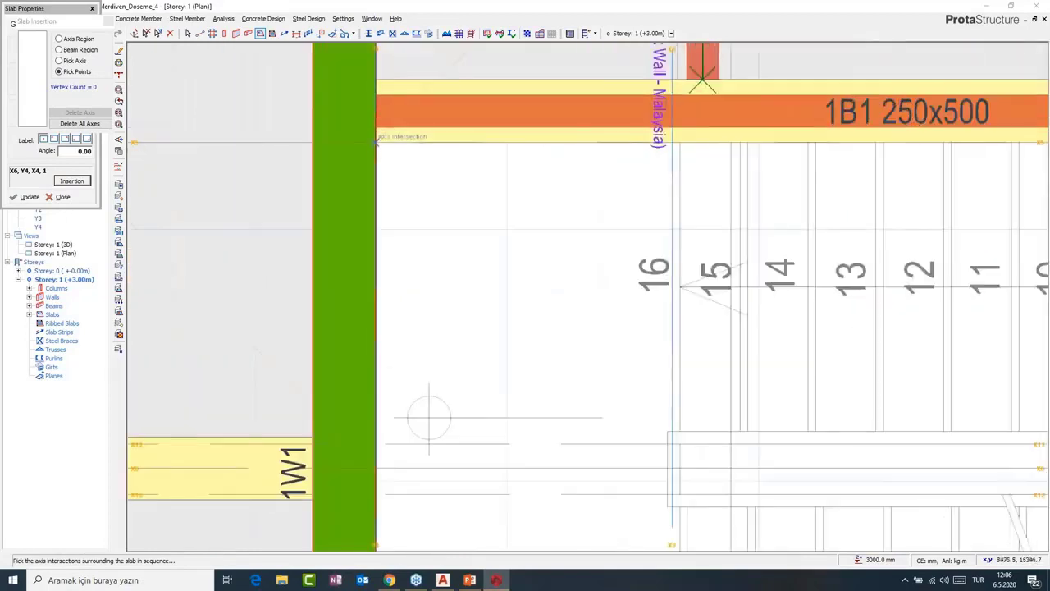
{"action": "scroll", "coordinate": [376, 143], "scroll_direction": "up", "scroll_amount": 1}
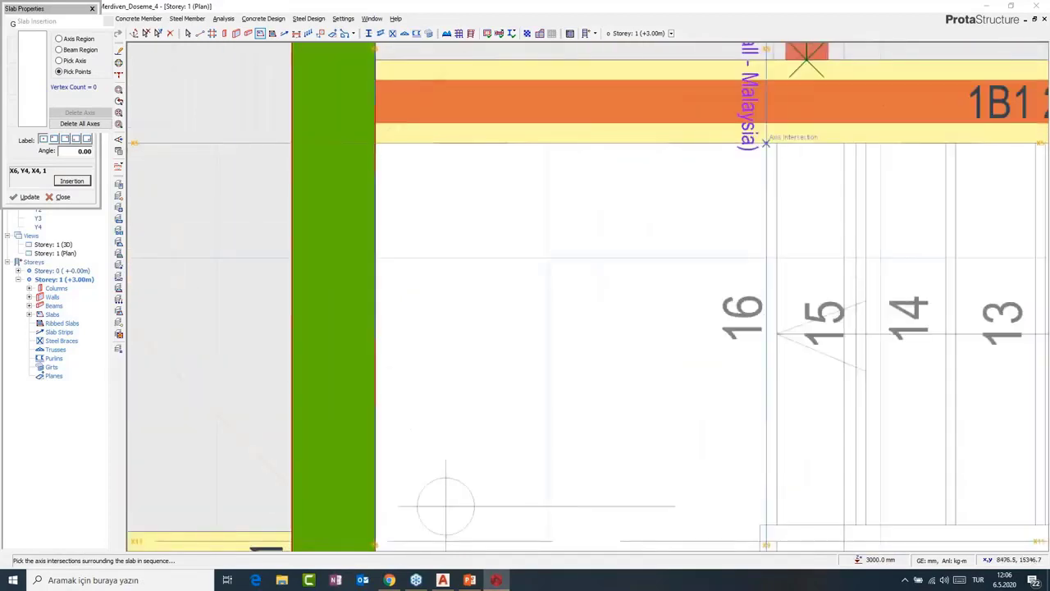
{"action": "left_click", "coordinate": [766, 143]}
{"action": "middle_click_drag", "start_coordinate": [647, 380], "coordinate": [641, 0]}
{"action": "middle_click_drag", "start_coordinate": [645, 393], "coordinate": [622, 119]}
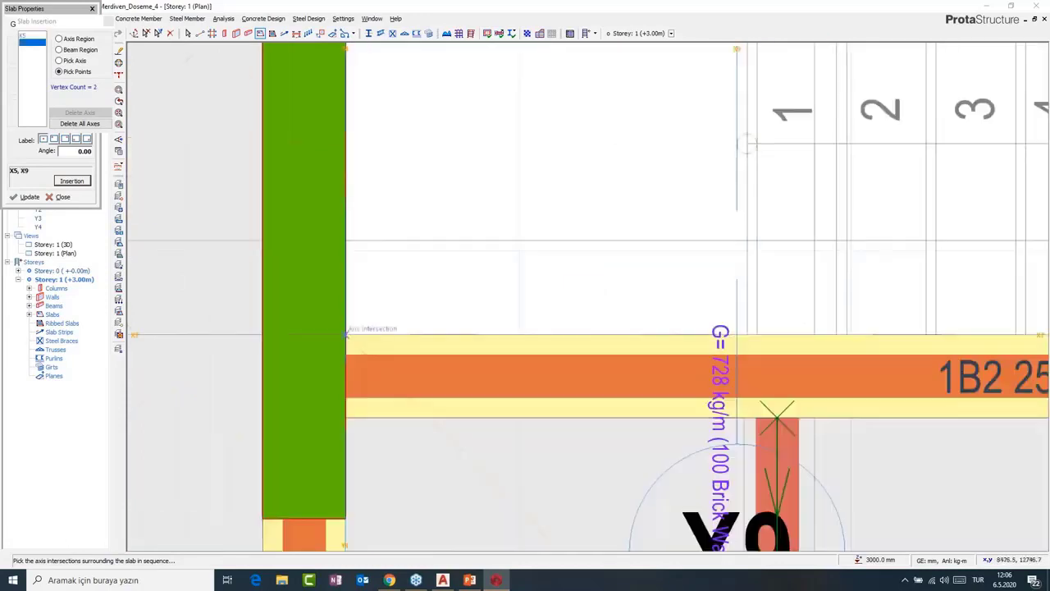
{"action": "left_click", "coordinate": [345, 334]}
{"action": "left_click", "coordinate": [345, 334]}
{"action": "left_click", "coordinate": [737, 334]}
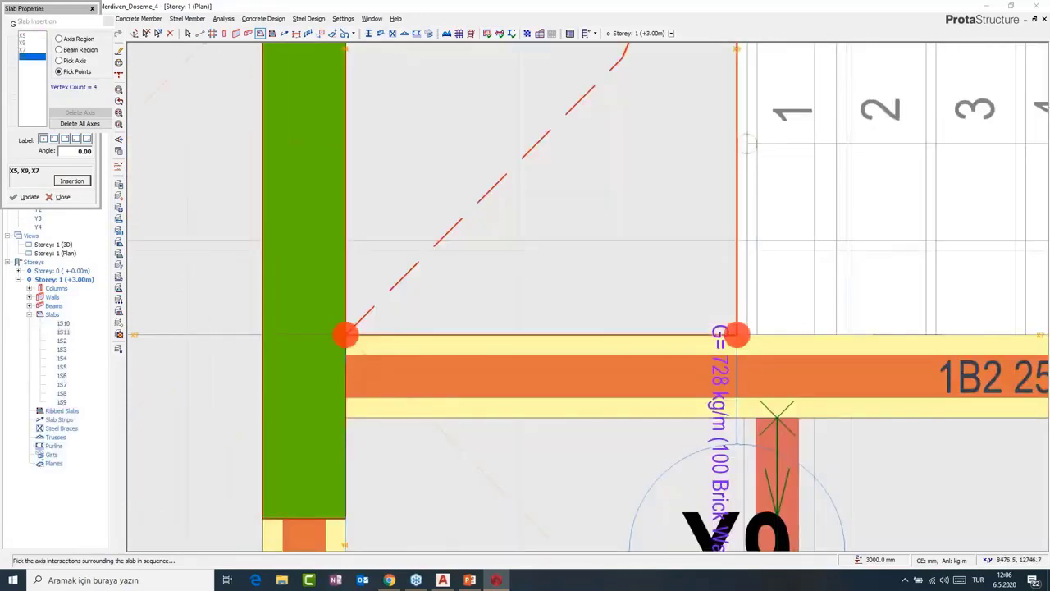
{"action": "scroll", "coordinate": [485, 255], "scroll_direction": "down", "scroll_amount": 3}
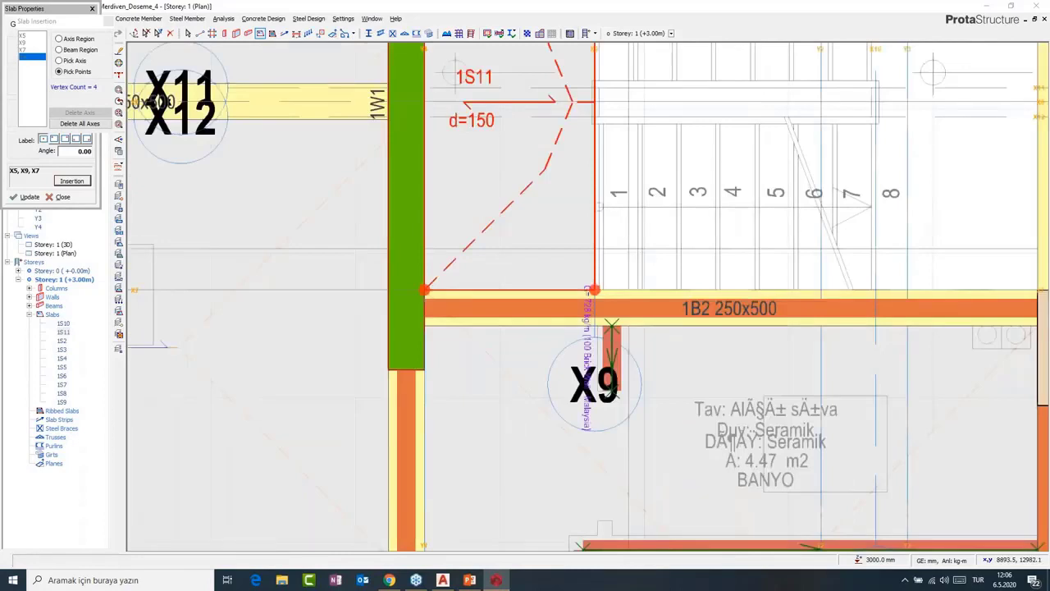
{"action": "middle_click_drag", "start_coordinate": [485, 255], "coordinate": [404, 428]}
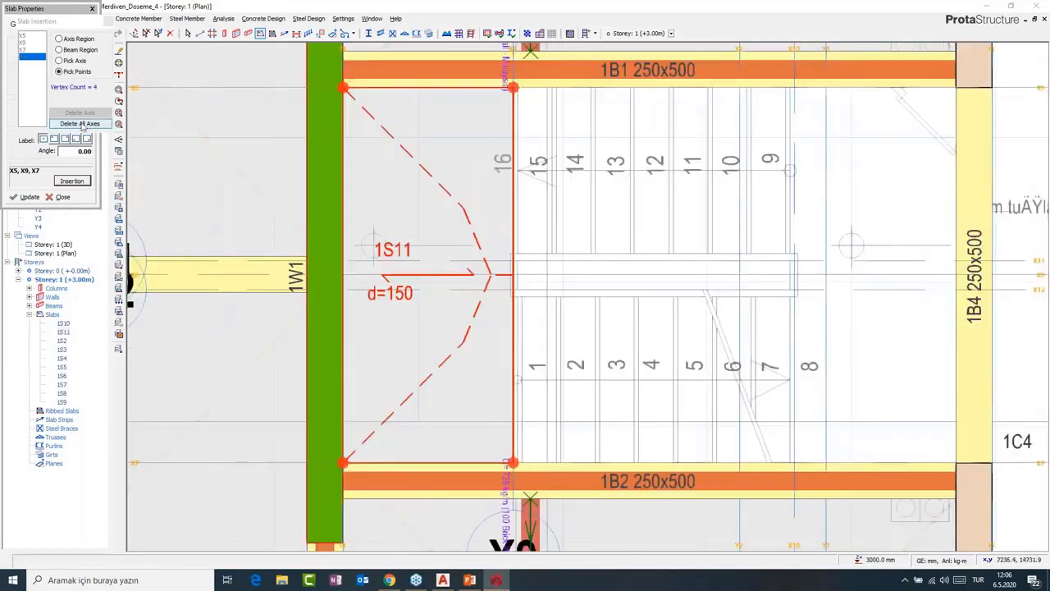
{"action": "left_click", "coordinate": [79, 124]}
{"action": "scroll", "coordinate": [436, 283], "scroll_direction": "down", "scroll_amount": 1}
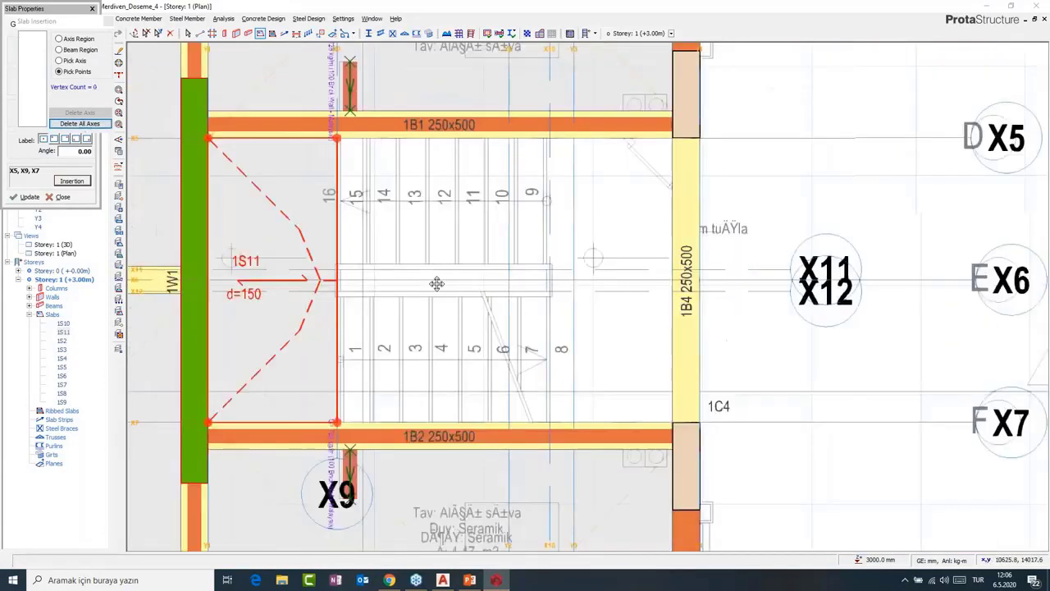
{"action": "scroll", "coordinate": [652, 99], "scroll_direction": "up", "scroll_amount": 2}
{"action": "scroll", "coordinate": [539, 205], "scroll_direction": "up", "scroll_amount": 2}
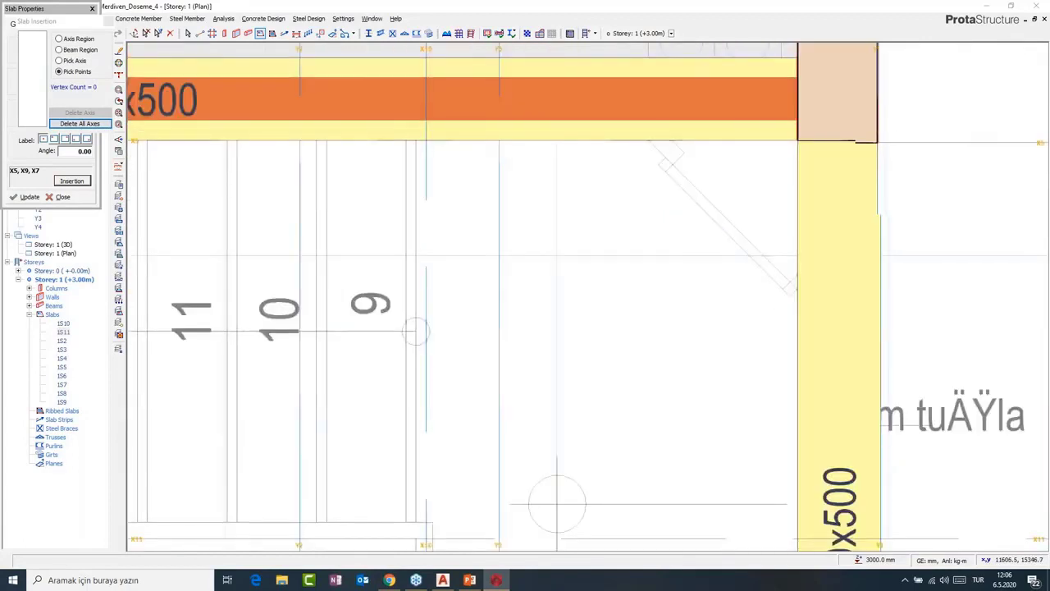
{"action": "middle_click_drag", "start_coordinate": [671, 204], "coordinate": [577, 220]}
{"action": "left_click", "coordinate": [788, 156]}
{"action": "middle_click_drag", "start_coordinate": [611, 253], "coordinate": [622, 49]}
{"action": "left_click", "coordinate": [799, 371]}
{"action": "left_click", "coordinate": [417, 371]}
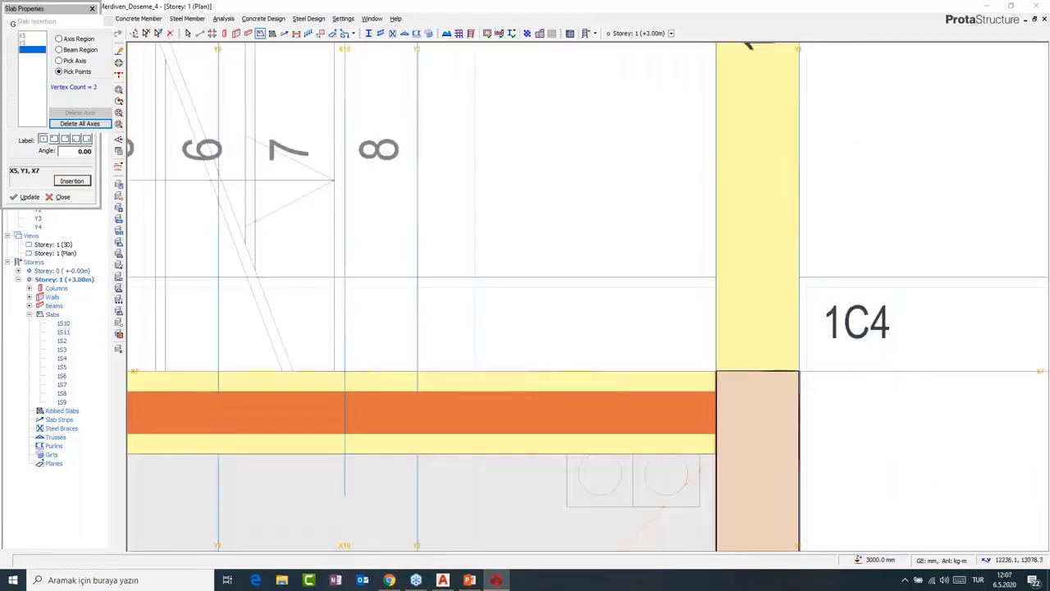
{"action": "left_click", "coordinate": [417, 371]}
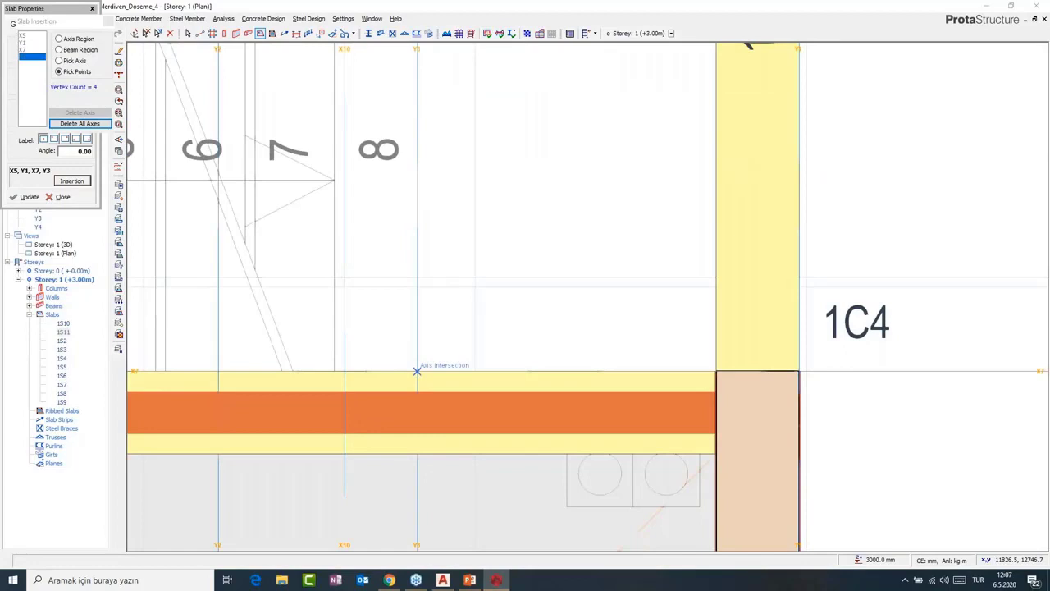
{"action": "left_click", "coordinate": [85, 125]}
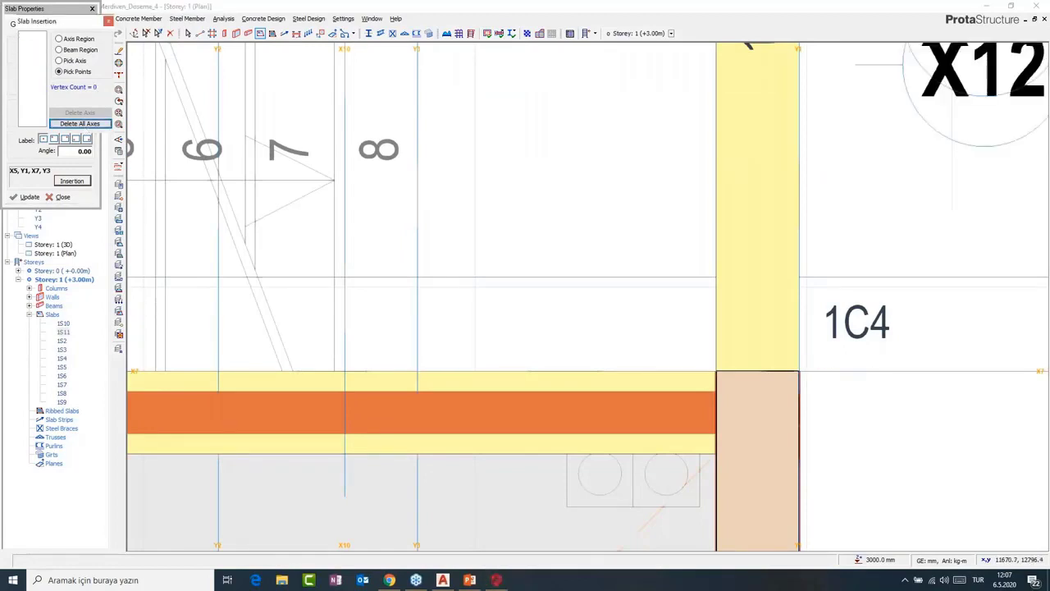
{"action": "scroll", "coordinate": [366, 355], "scroll_direction": "down", "scroll_amount": 2}
{"action": "scroll", "coordinate": [356, 359], "scroll_direction": "up", "scroll_amount": 2}
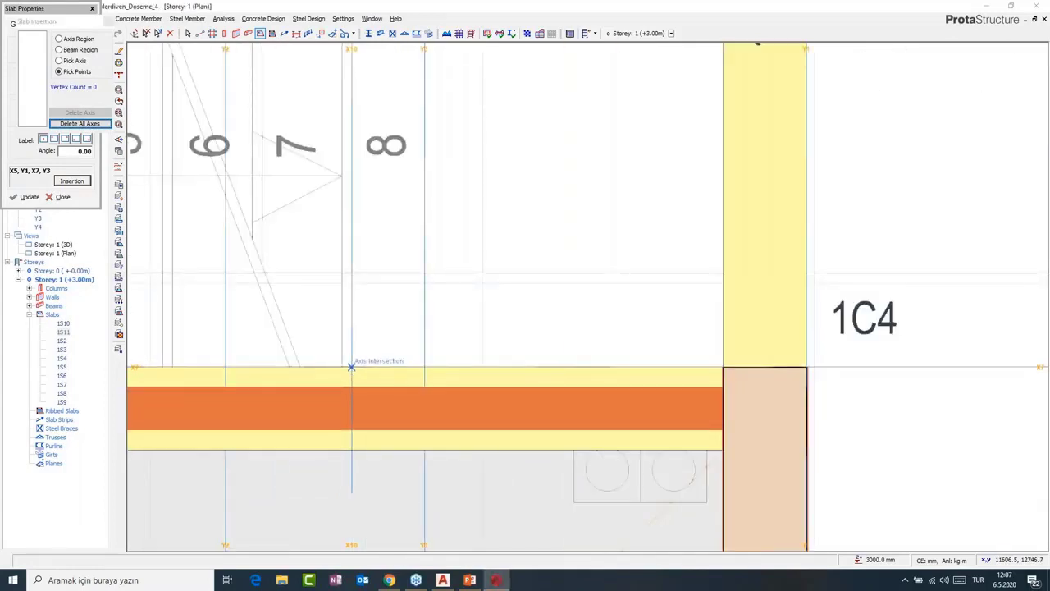
{"action": "left_click", "coordinate": [806, 366]}
{"action": "middle_click_drag", "start_coordinate": [617, 182], "coordinate": [609, 548]}
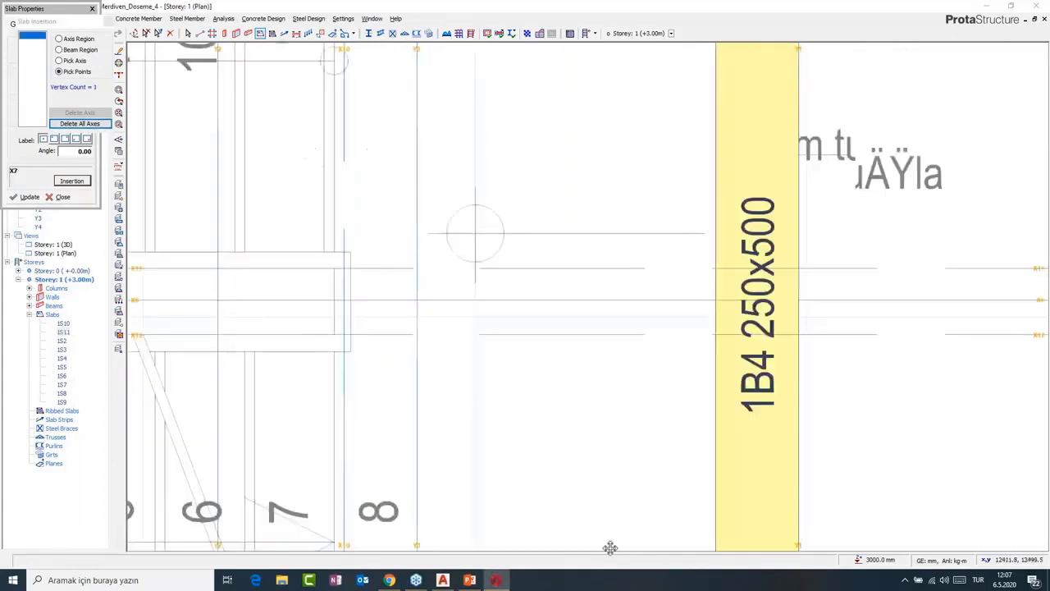
{"action": "middle_click_drag", "start_coordinate": [611, 222], "coordinate": [622, 529]}
{"action": "left_click", "coordinate": [809, 182]}
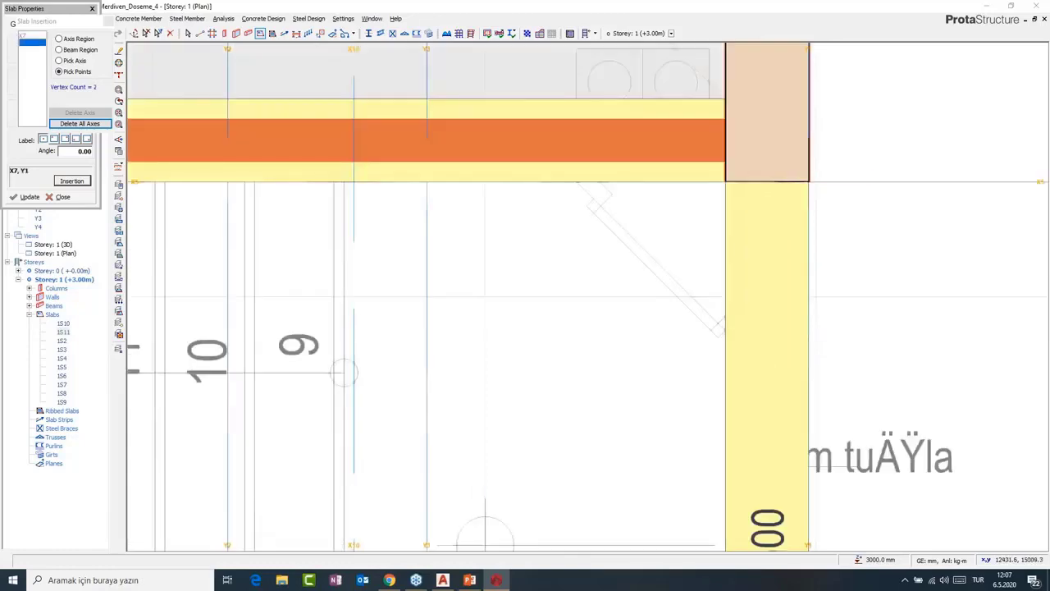
{"action": "left_click", "coordinate": [82, 125]}
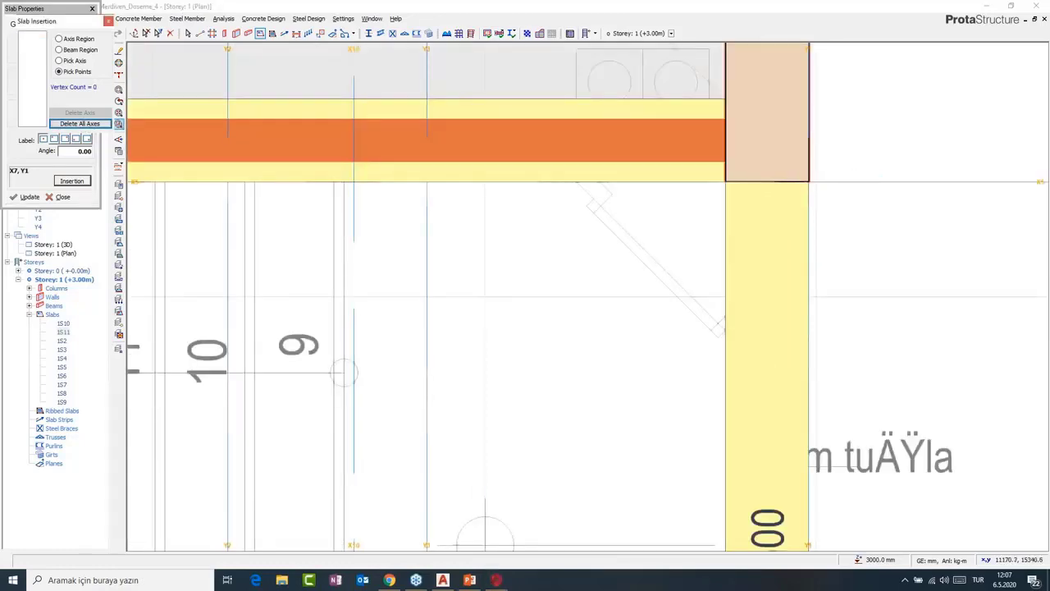
Insert a 150 mm landing slab by picked points between axes X10 and Y1, from axis X5 to X7, beside beam 1B4.
{"action": "left_click", "coordinate": [353, 181]}
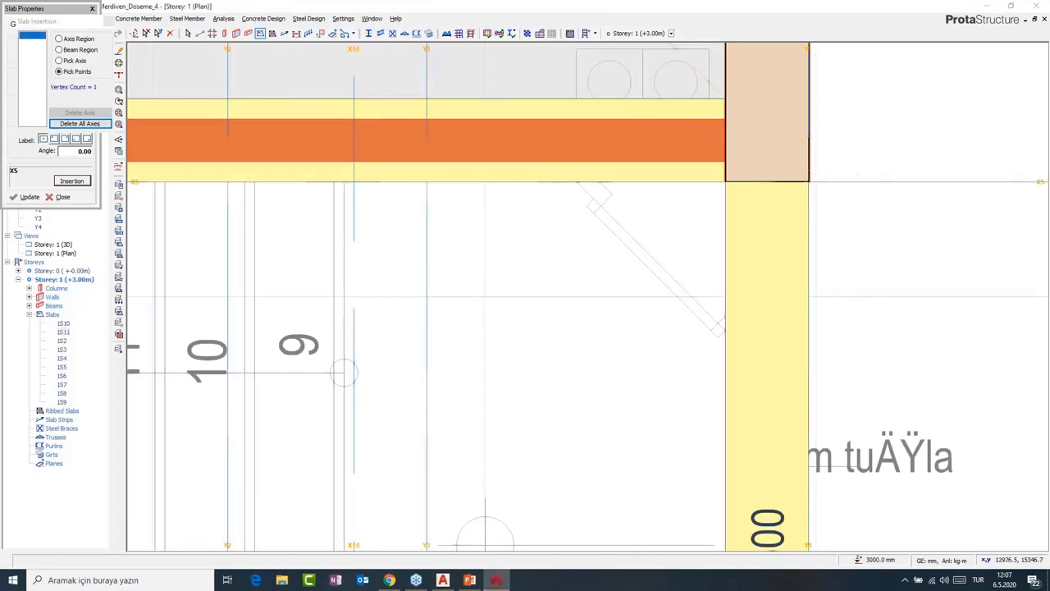
{"action": "middle_click_drag", "start_coordinate": [604, 316], "coordinate": [589, 57]}
{"action": "middle_click_drag", "start_coordinate": [574, 426], "coordinate": [595, 189]}
{"action": "left_click", "coordinate": [360, 389]}
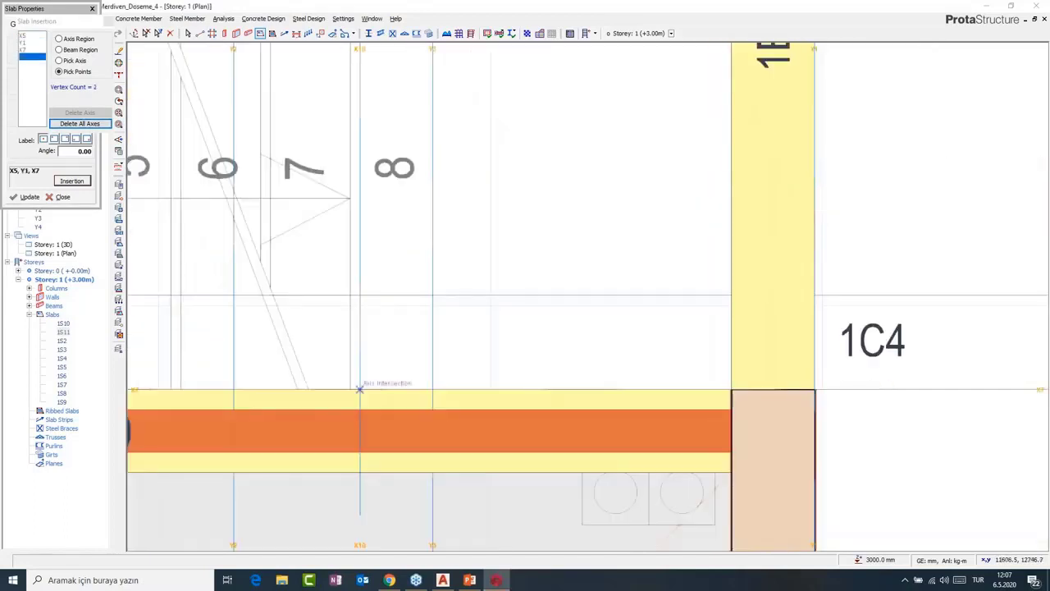
{"action": "right_click", "coordinate": [360, 389]}
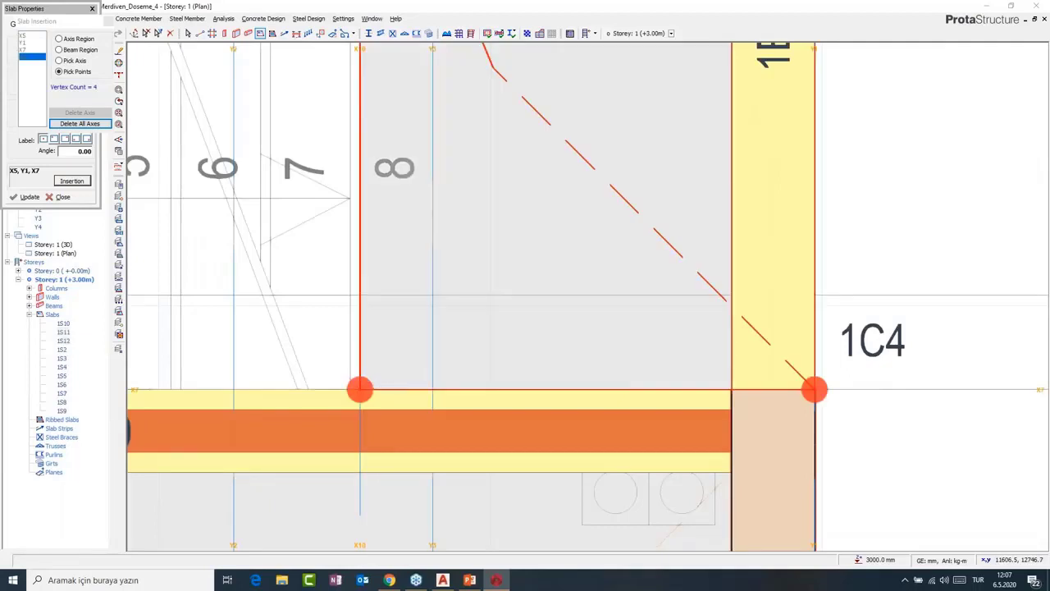
{"action": "scroll", "coordinate": [507, 242], "scroll_direction": "down", "scroll_amount": 2}
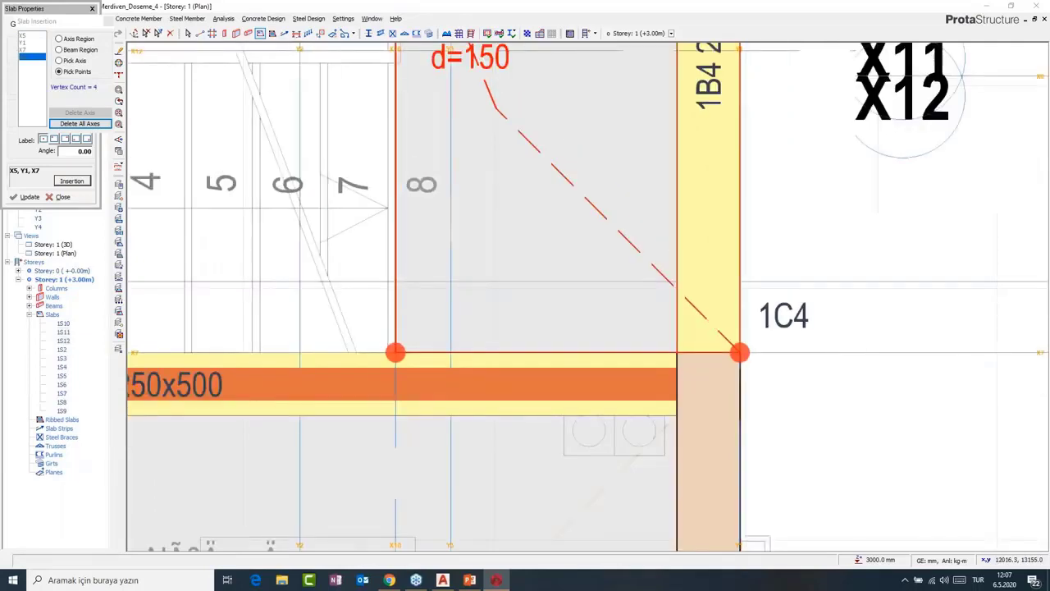
{"action": "scroll", "coordinate": [566, 361], "scroll_direction": "down", "scroll_amount": 3}
{"action": "middle_click_drag", "start_coordinate": [482, 120], "coordinate": [550, 239]}
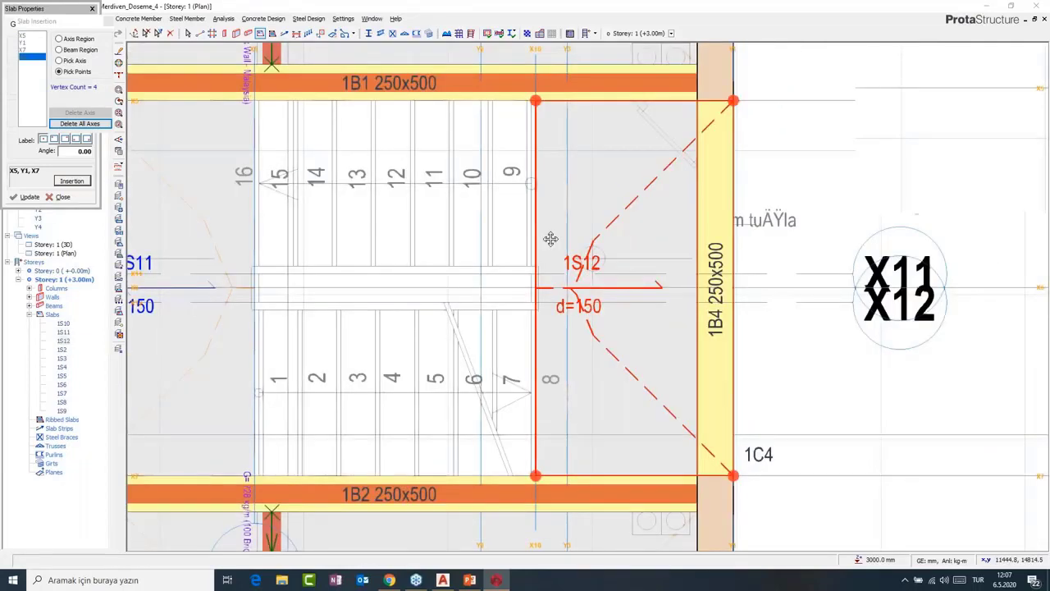
{"action": "scroll", "coordinate": [741, 254], "scroll_direction": "down", "scroll_amount": 2}
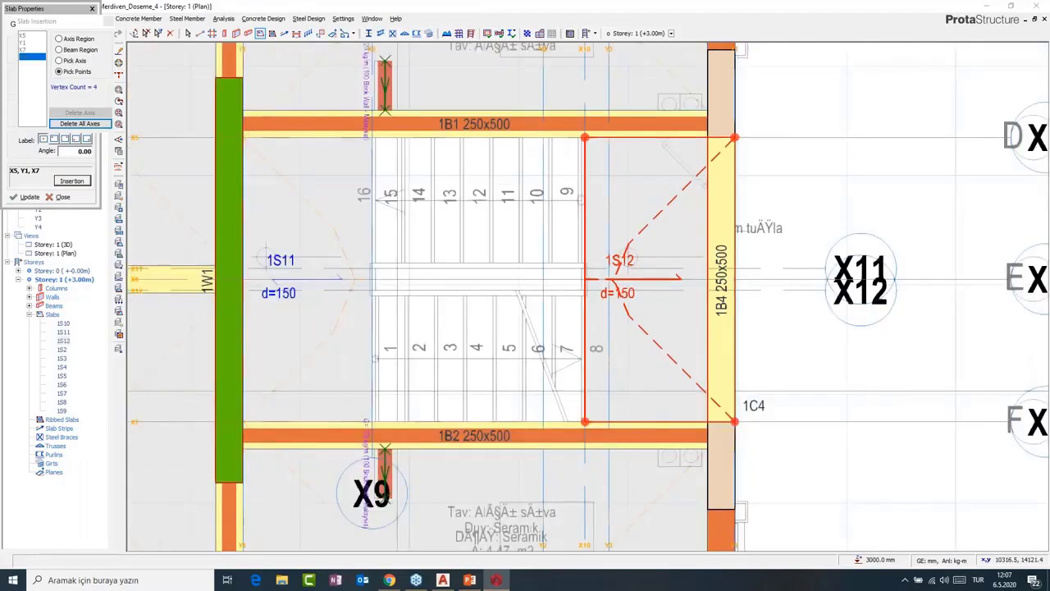
{"action": "key", "text": "Escape"}
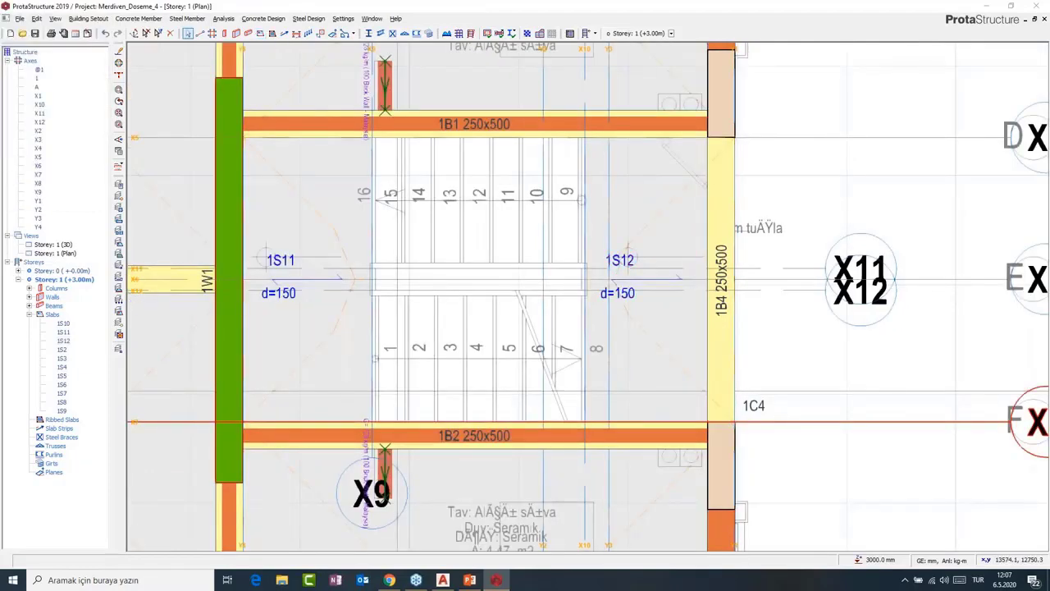
Offset axis X7 by 50 mm towards the stair flights to create a parallel axis beside beam 1B2.
{"action": "middle_click_drag", "start_coordinate": [609, 419], "coordinate": [570, 326]}
{"action": "left_click", "coordinate": [571, 330]}
{"action": "left_click_drag", "start_coordinate": [765, 330], "coordinate": [793, 322]}
{"action": "type", "text": "50"}
{"action": "key", "text": "Return"}
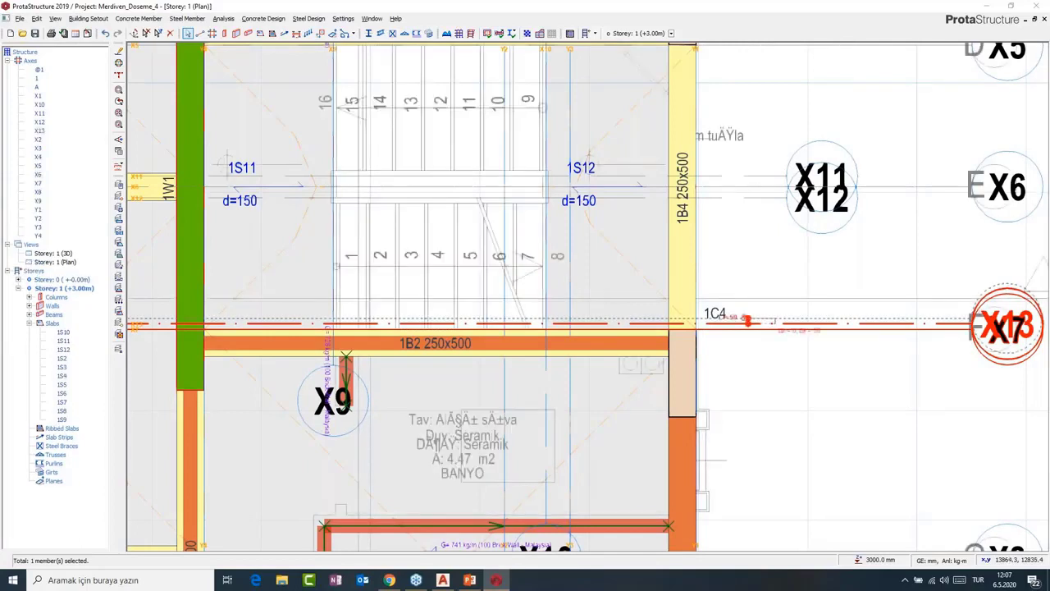
{"action": "key", "text": "Escape"}
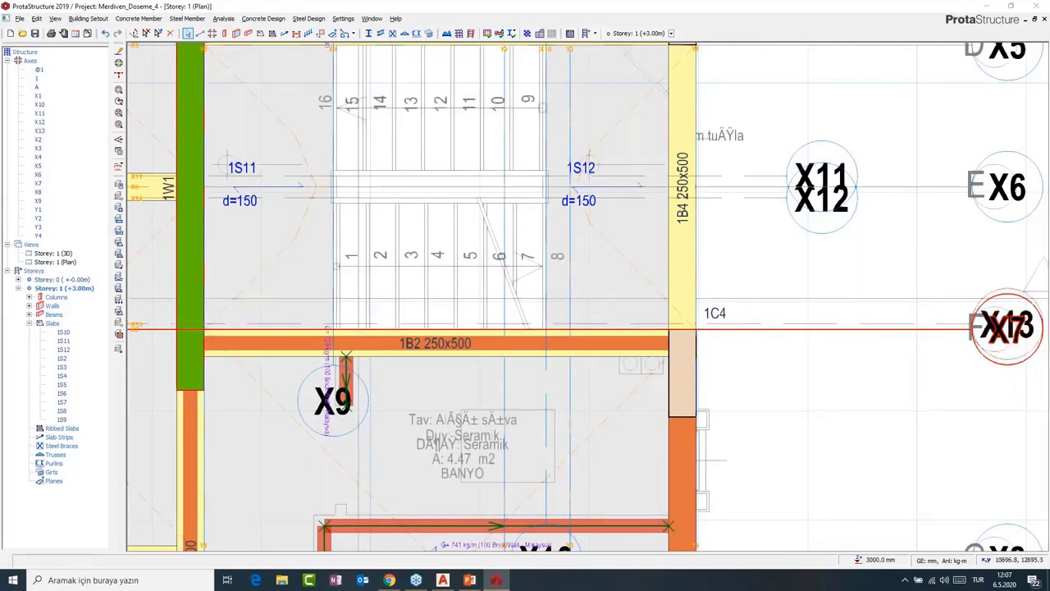
Offset axis X5 towards the stair flights to create a parallel axis beside beam 1B1.
{"action": "scroll", "coordinate": [446, 330], "scroll_direction": "up", "scroll_amount": 2}
{"action": "middle_click_drag", "start_coordinate": [419, 318], "coordinate": [423, 334]}
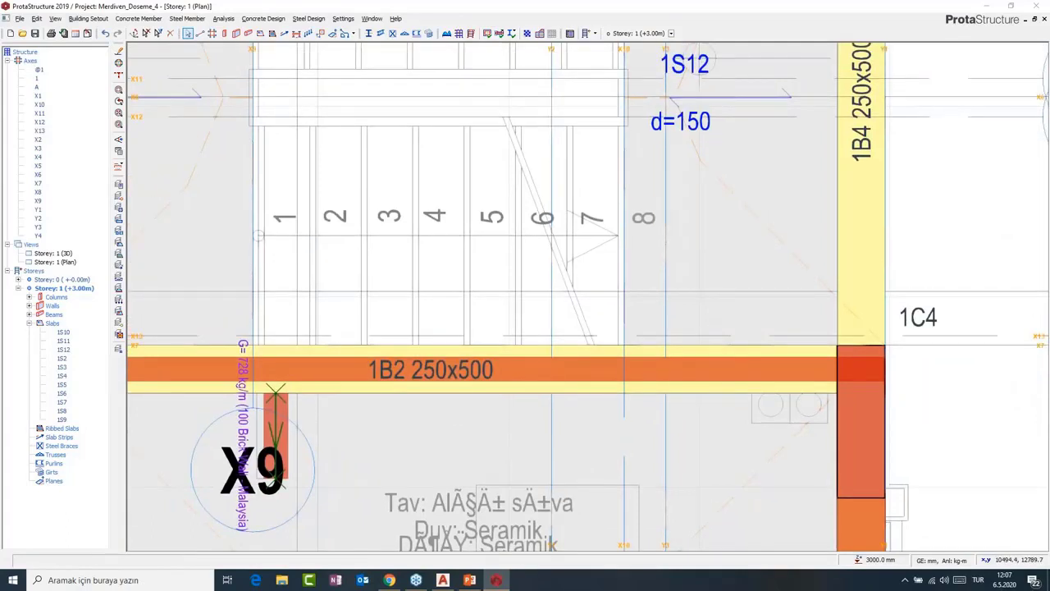
{"action": "middle_click_drag", "start_coordinate": [413, 351], "coordinate": [406, 440]}
{"action": "middle_click_drag", "start_coordinate": [458, 125], "coordinate": [330, 406]}
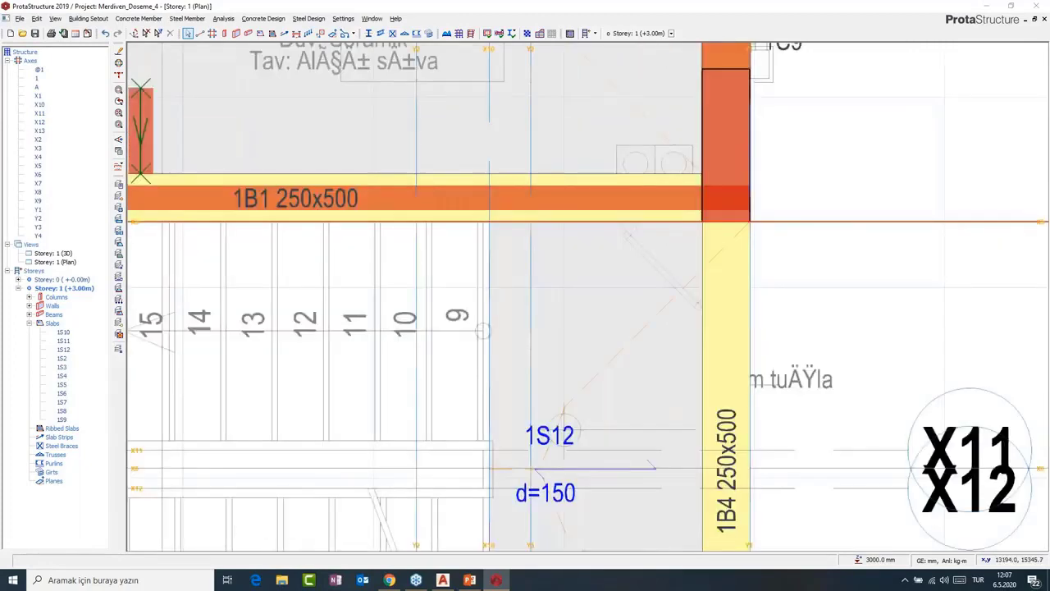
{"action": "right_click", "coordinate": [793, 221]}
{"action": "left_click", "coordinate": [849, 250]}
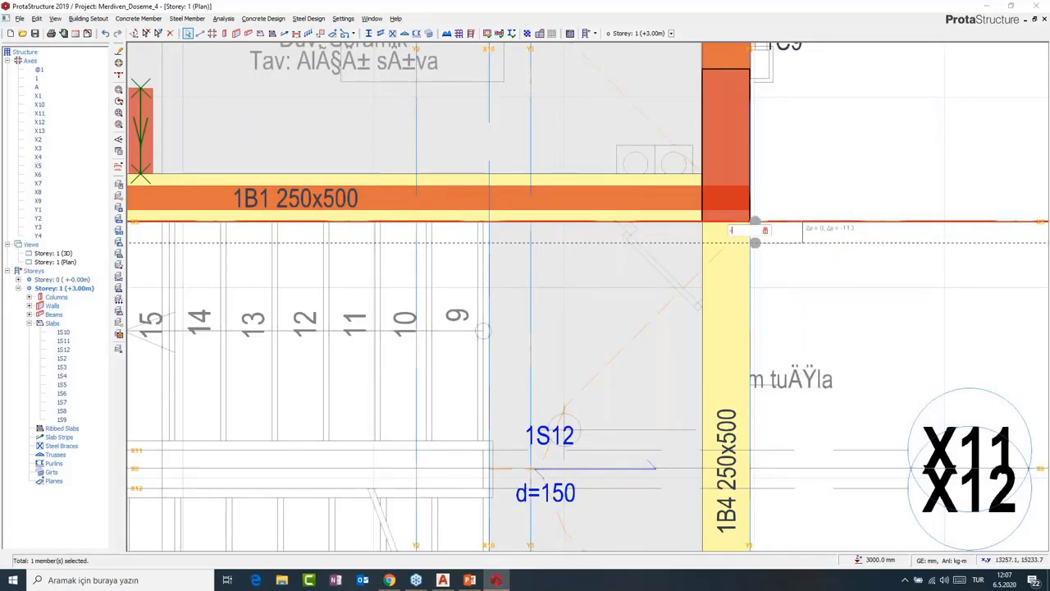
{"action": "left_click", "coordinate": [755, 237]}
{"action": "scroll", "coordinate": [445, 385], "scroll_direction": "down", "scroll_amount": 4}
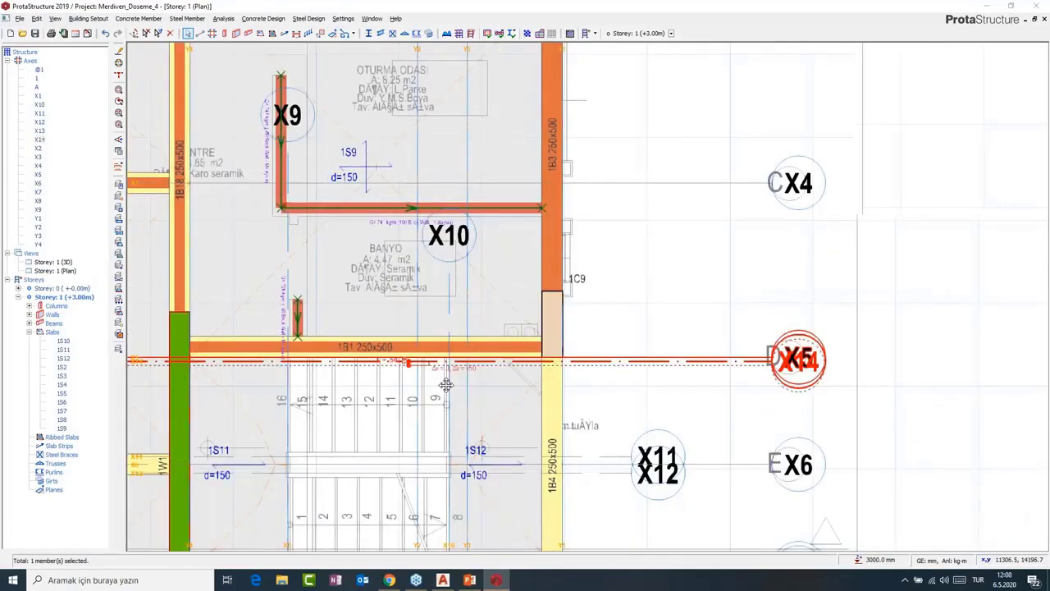
Insert a 150 mm flight slab by picked points between axes X14 and X11, from axis X9 to X10, and clear the picked axes.
{"action": "middle_click_drag", "start_coordinate": [446, 385], "coordinate": [564, 221]}
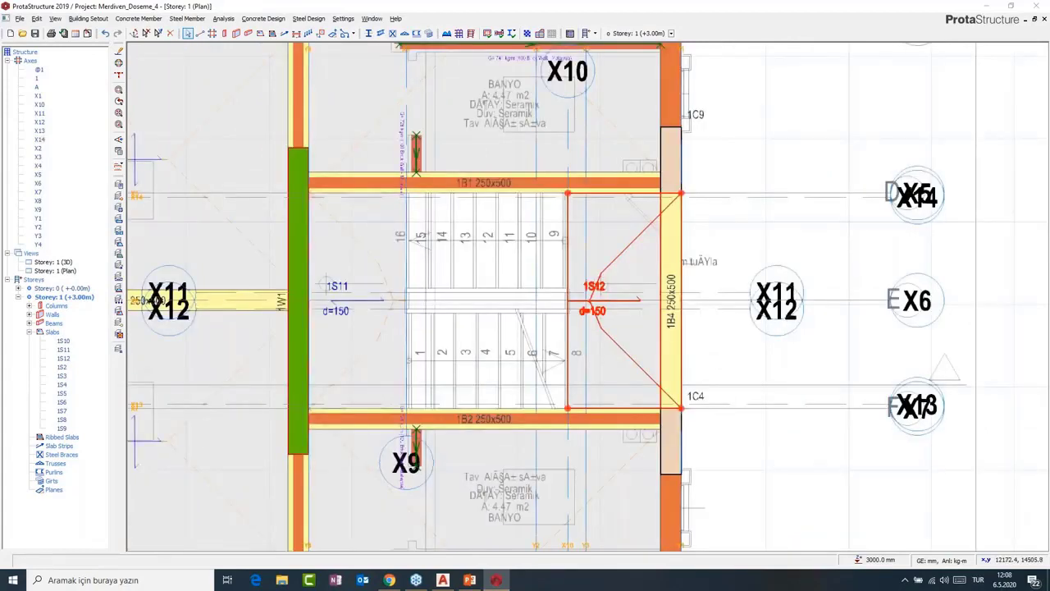
{"action": "double_click", "coordinate": [611, 253]}
{"action": "scroll", "coordinate": [436, 225], "scroll_direction": "up", "scroll_amount": 3}
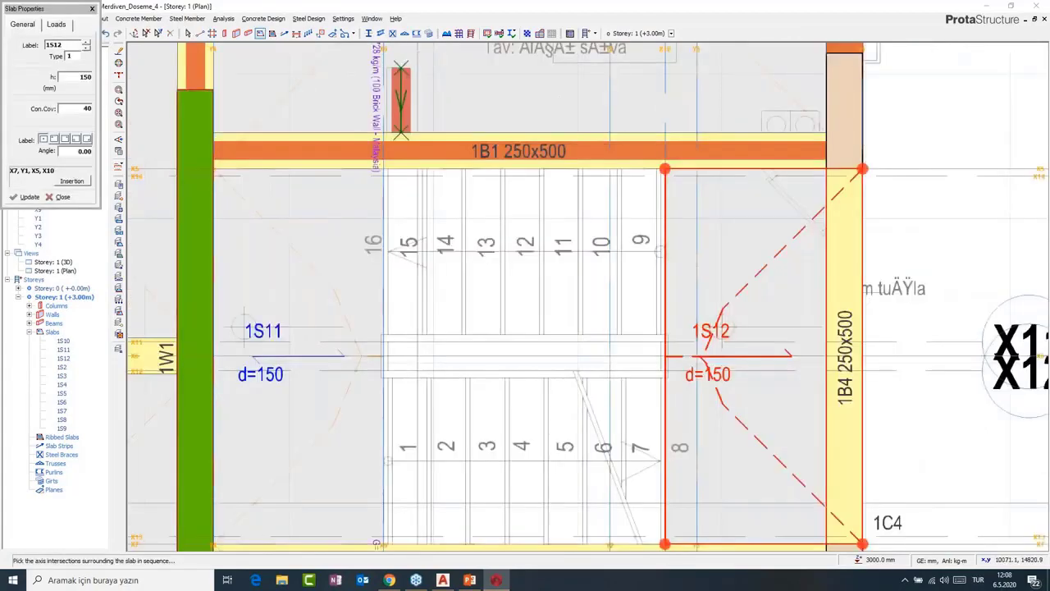
{"action": "left_click", "coordinate": [73, 180]}
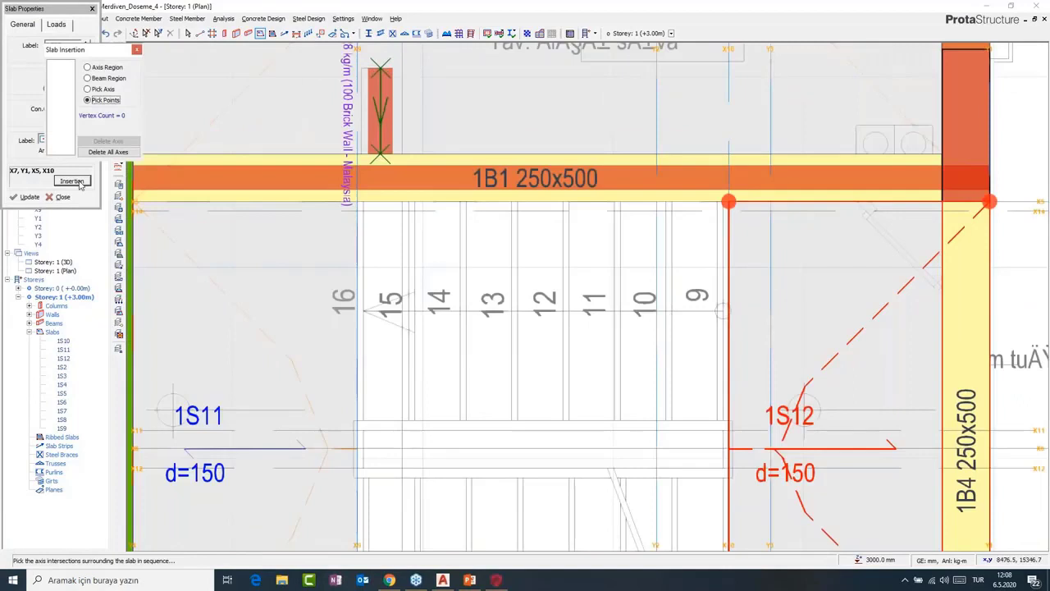
{"action": "scroll", "coordinate": [365, 213], "scroll_direction": "up", "scroll_amount": 3}
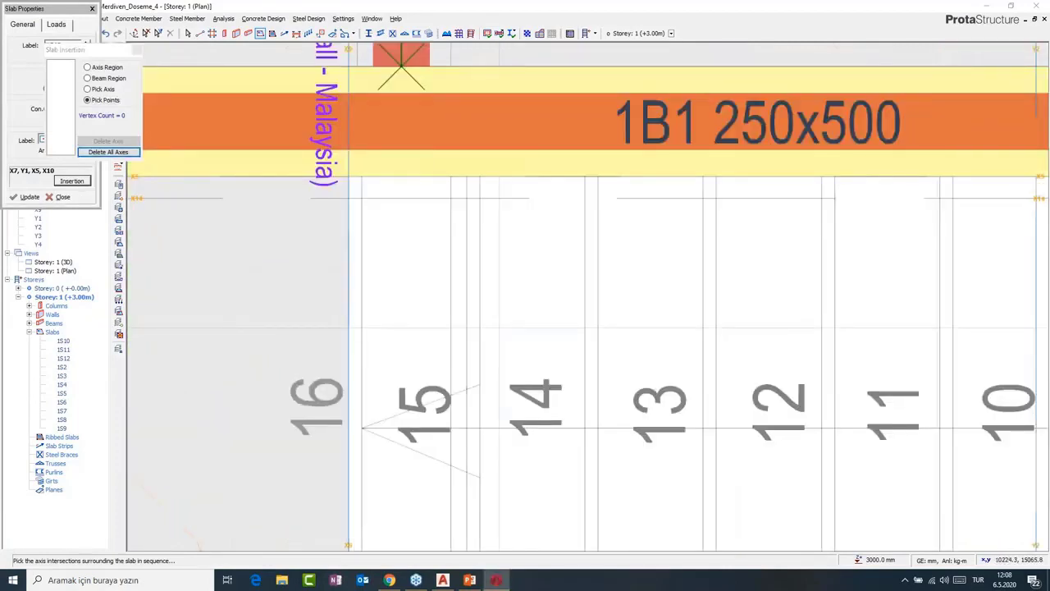
{"action": "middle_click_drag", "start_coordinate": [558, 298], "coordinate": [135, 297]}
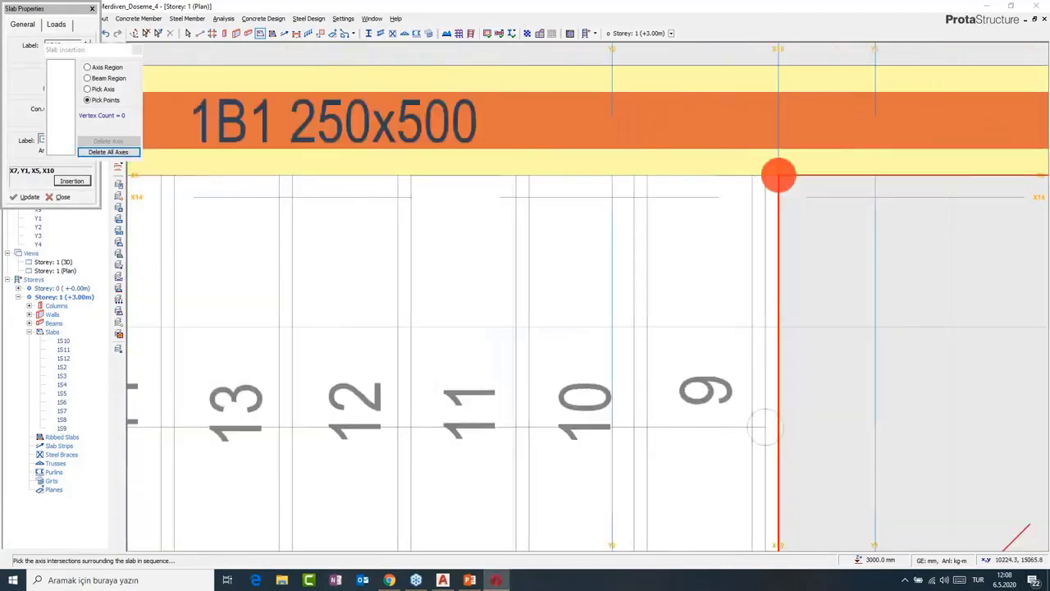
{"action": "left_click", "coordinate": [777, 174]}
{"action": "middle_click_drag", "start_coordinate": [636, 376], "coordinate": [645, 172]}
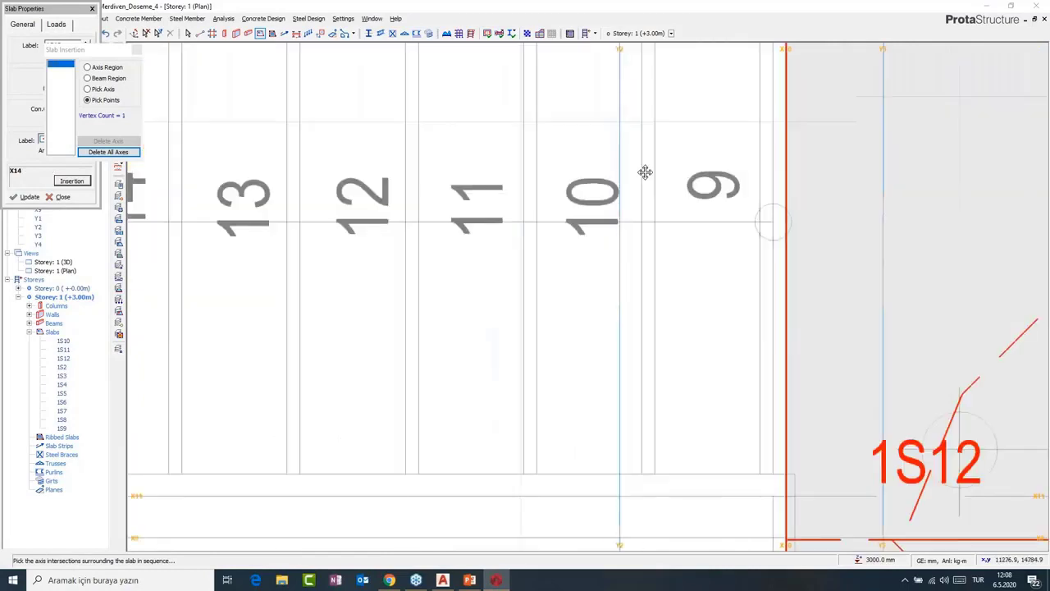
{"action": "middle_click_drag", "start_coordinate": [771, 493], "coordinate": [783, 302]}
{"action": "left_click", "coordinate": [797, 306]}
{"action": "middle_click_drag", "start_coordinate": [617, 306], "coordinate": [216, 308]}
{"action": "left_click", "coordinate": [395, 306]}
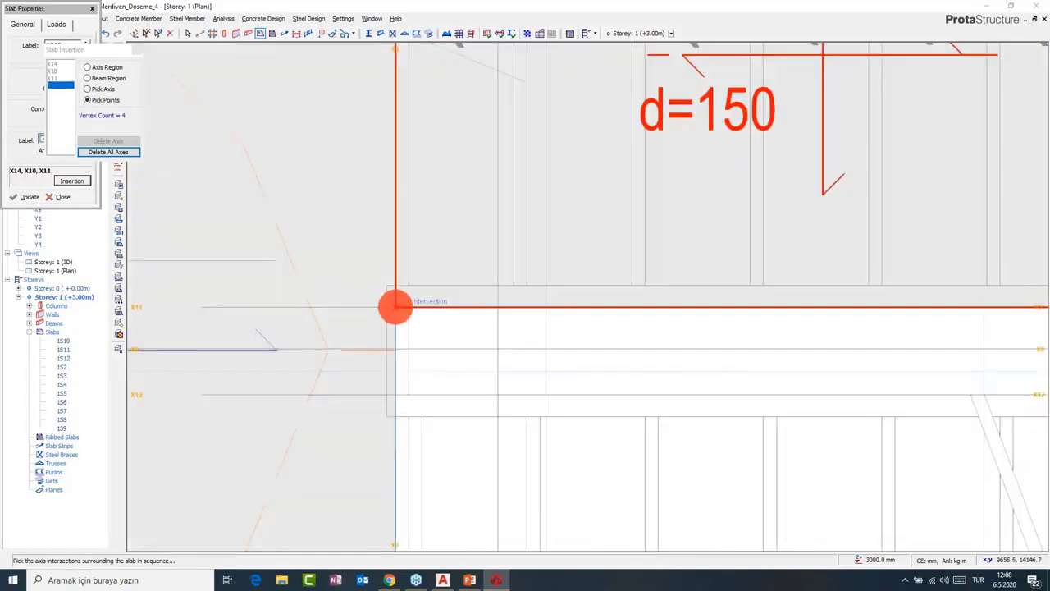
{"action": "scroll", "coordinate": [561, 235], "scroll_direction": "down", "scroll_amount": 3}
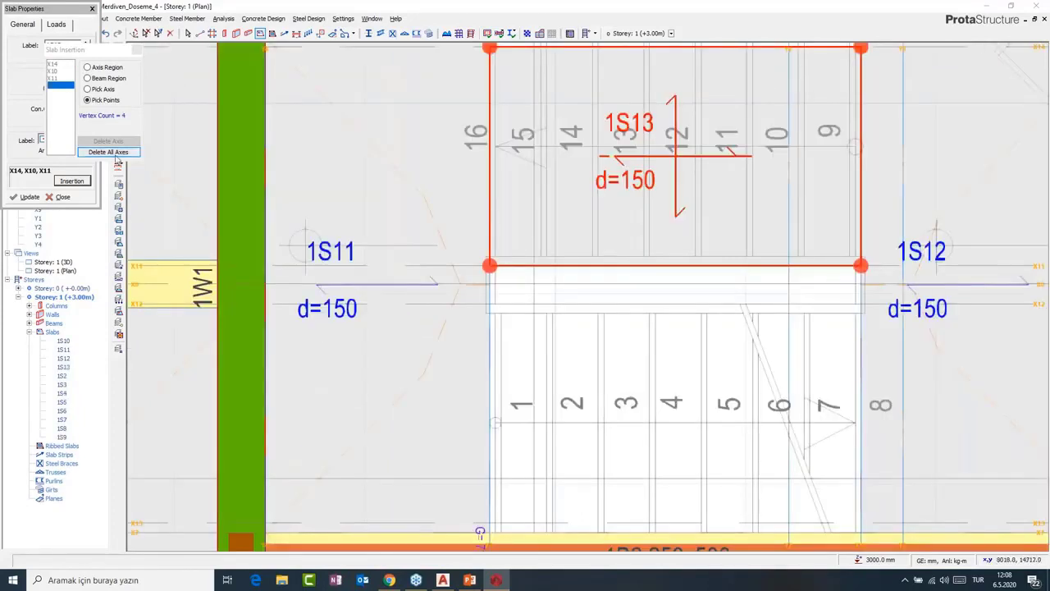
{"action": "left_click", "coordinate": [108, 152]}
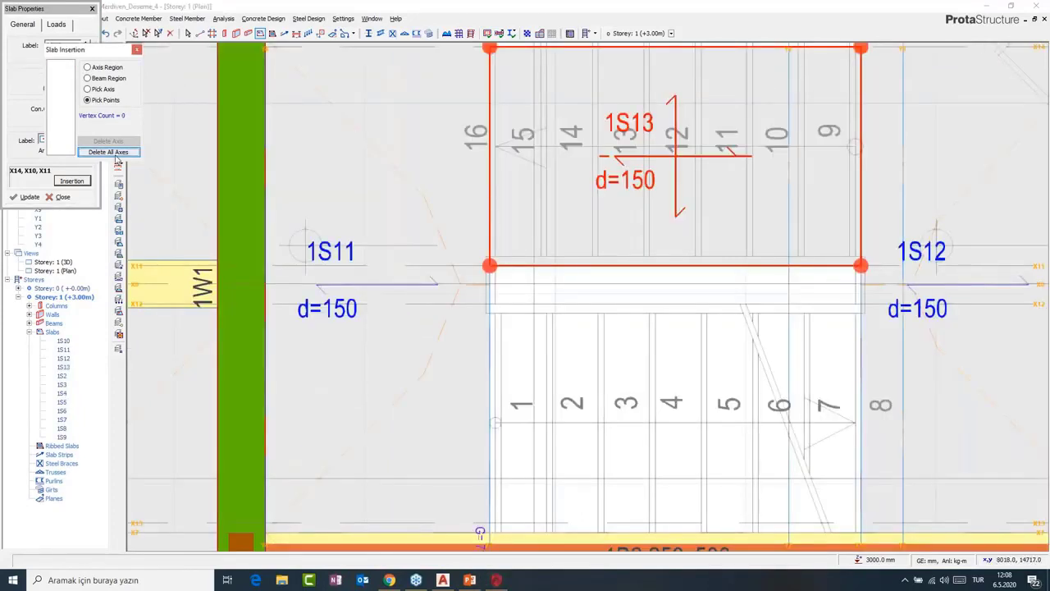
Insert a 150 mm flight slab by picked points between axes X12 and X13, from axis X9 to X10, beside beam 1B2.
{"action": "middle_click_drag", "start_coordinate": [558, 343], "coordinate": [534, 285]}
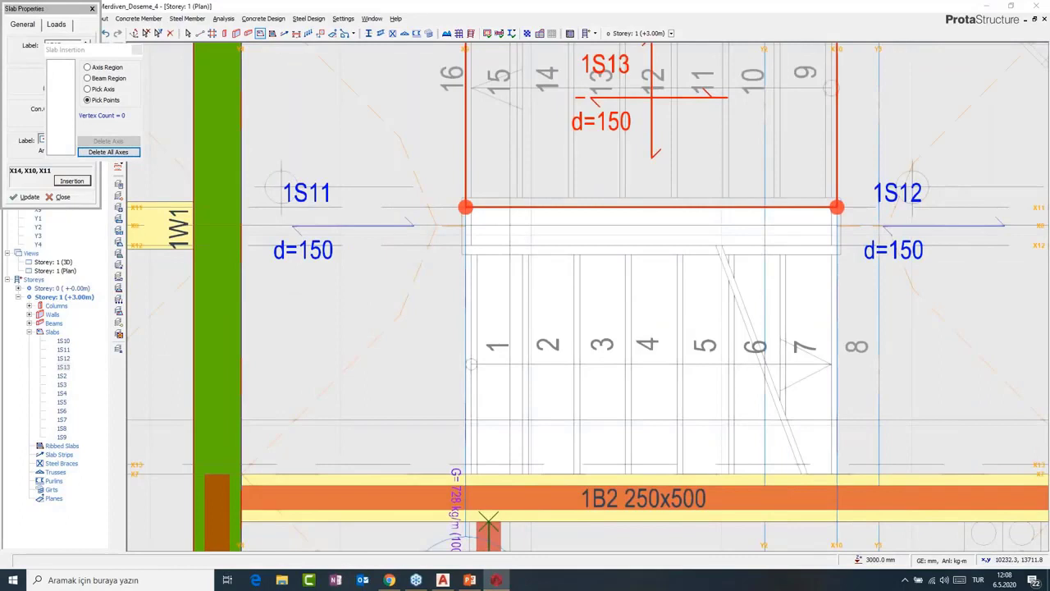
{"action": "scroll", "coordinate": [575, 287], "scroll_direction": "up", "scroll_amount": 2}
{"action": "scroll", "coordinate": [920, 230], "scroll_direction": "up", "scroll_amount": 4}
{"action": "left_click", "coordinate": [920, 231]}
{"action": "middle_click_drag", "start_coordinate": [846, 411], "coordinate": [821, 102]}
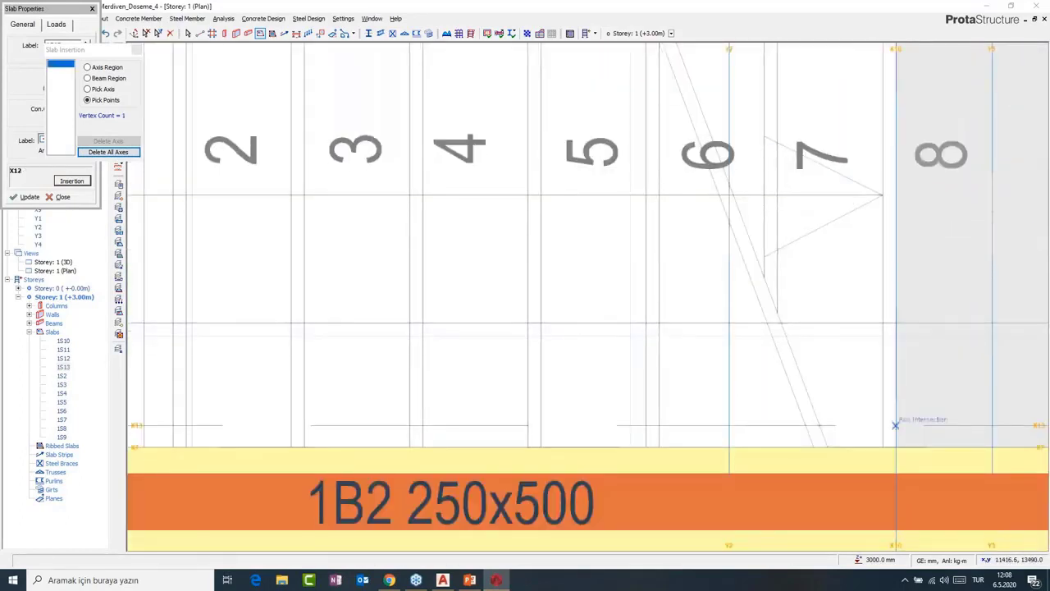
{"action": "left_click", "coordinate": [896, 425]}
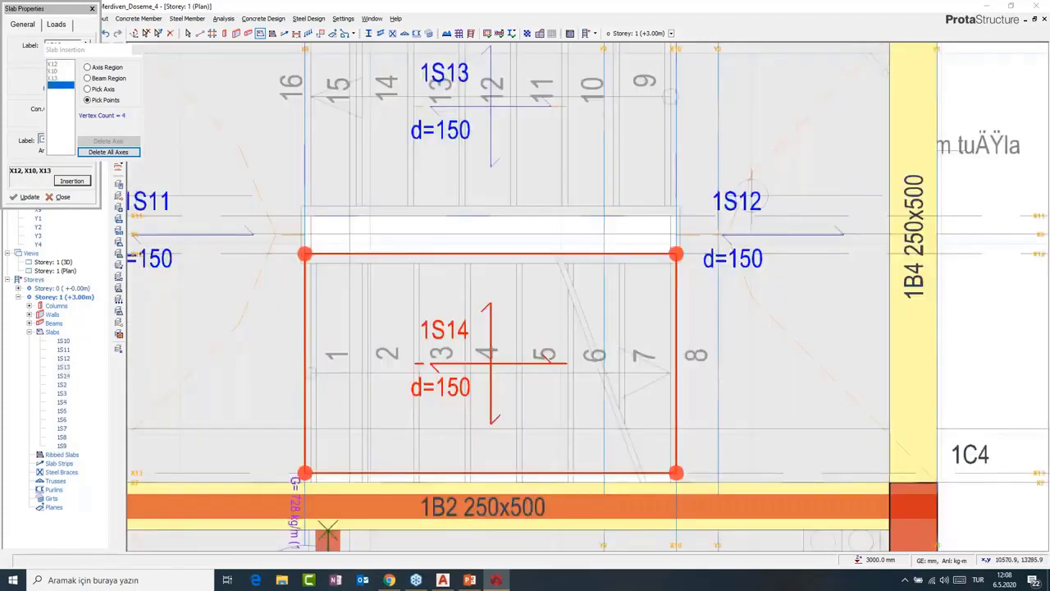
{"action": "scroll", "coordinate": [507, 349], "scroll_direction": "down", "scroll_amount": 3}
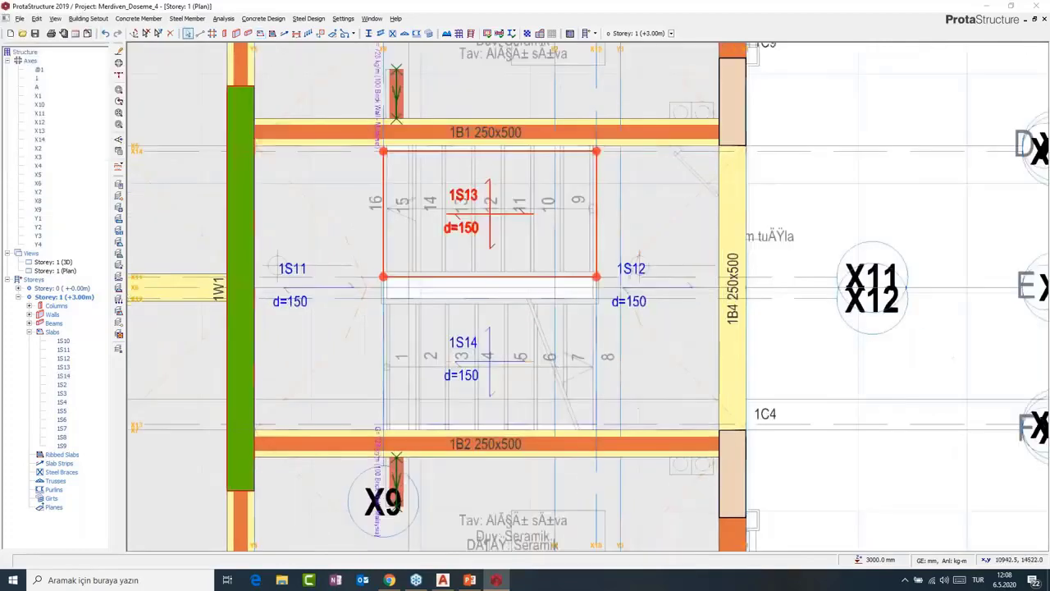
Tile the Storey 1 plan and 3D views vertically and widen the plan window.
{"action": "left_click", "coordinate": [372, 18]}
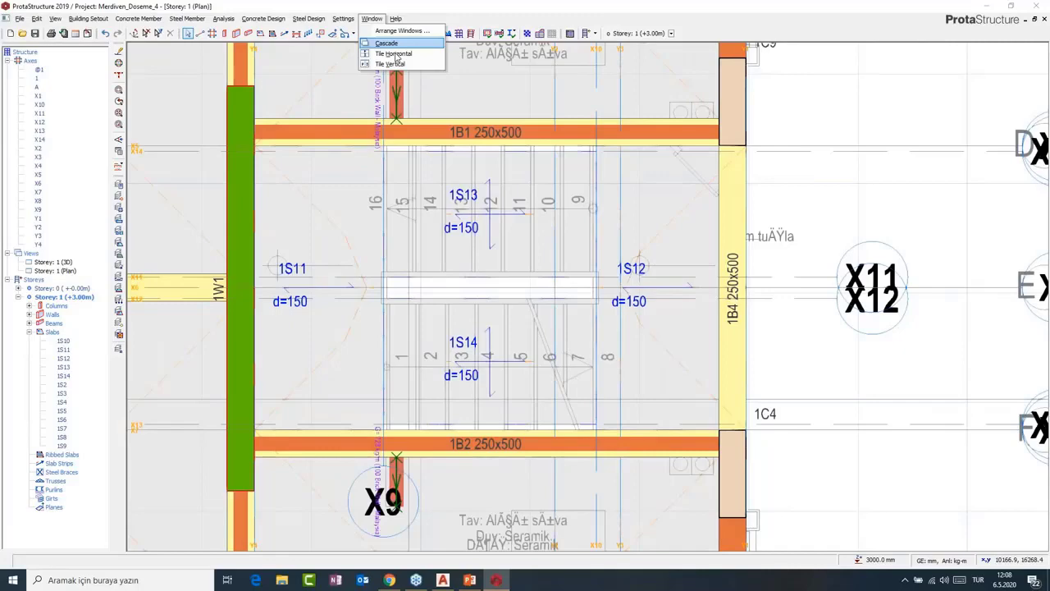
{"action": "left_click", "coordinate": [390, 64]}
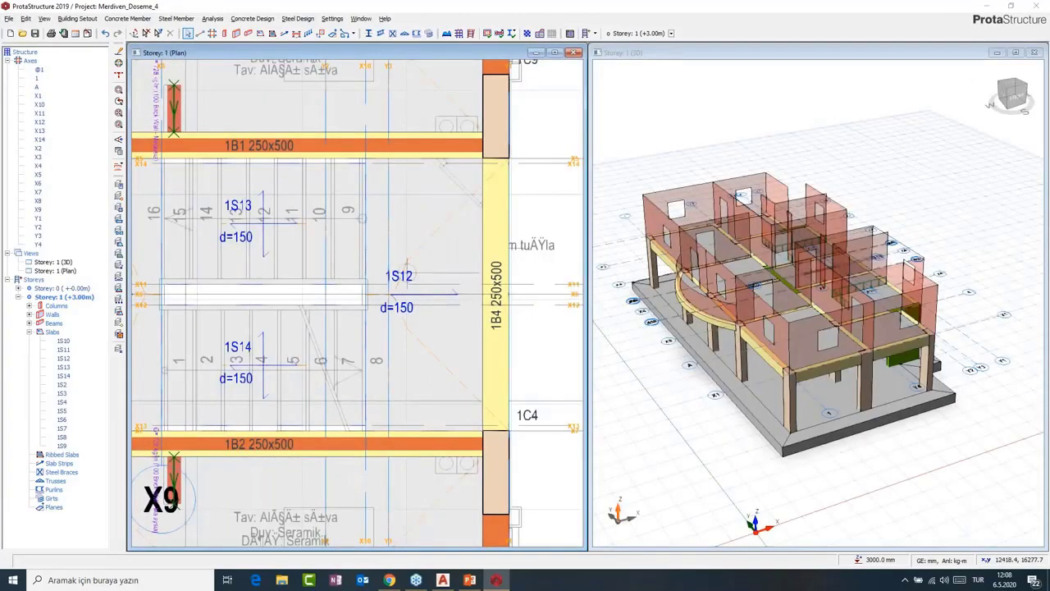
{"action": "left_click_drag", "start_coordinate": [591, 285], "coordinate": [607, 284]}
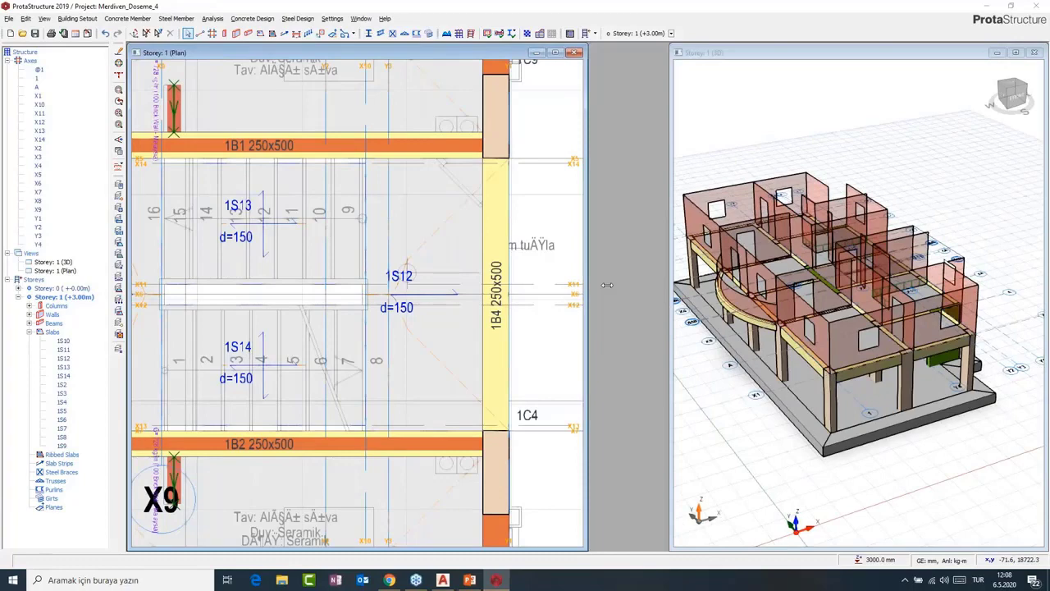
{"action": "left_click_drag", "start_coordinate": [607, 285], "coordinate": [668, 285]}
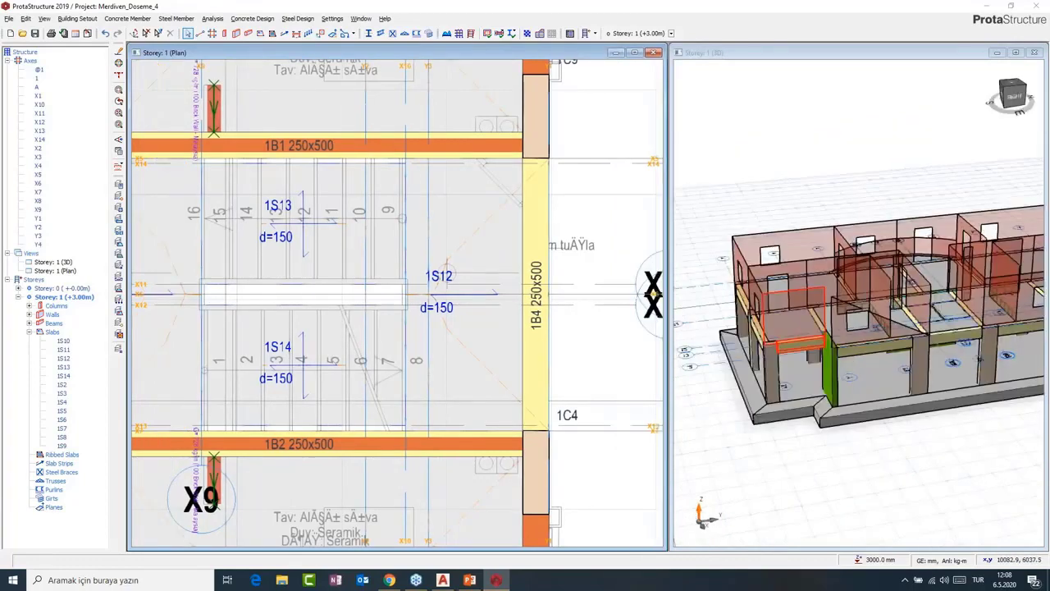
{"action": "scroll", "coordinate": [914, 369], "scroll_direction": "up", "scroll_amount": 3}
{"action": "middle_click_drag", "start_coordinate": [911, 377], "coordinate": [869, 385]}
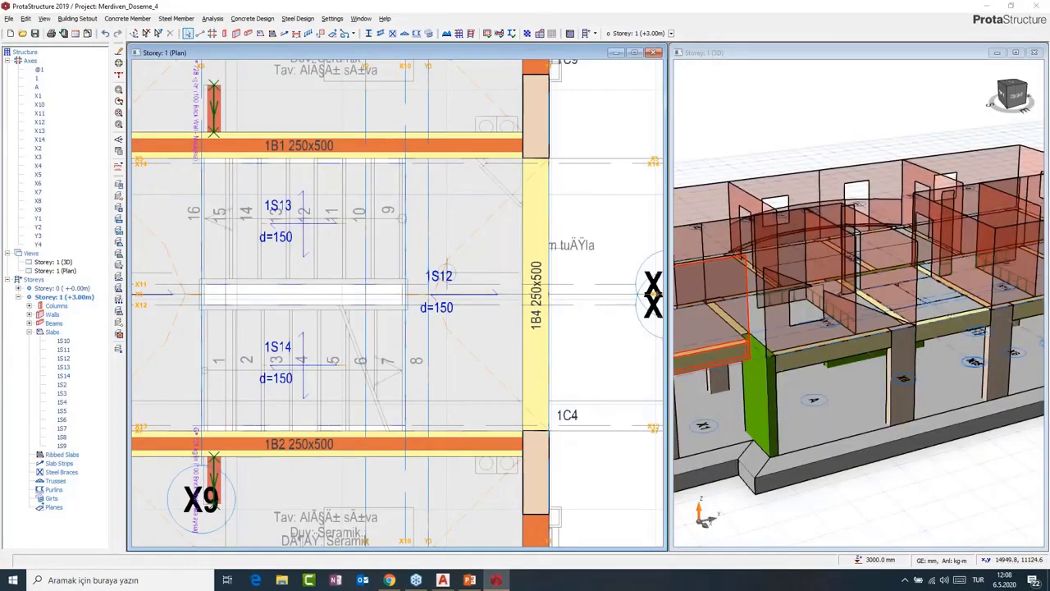
Start a new plane with number 1 and open its insertion options for defining it by picked points.
{"action": "scroll", "coordinate": [397, 304], "scroll_direction": "down", "scroll_amount": 2}
{"action": "middle_click_drag", "start_coordinate": [328, 352], "coordinate": [443, 328]}
{"action": "left_click", "coordinate": [423, 328]}
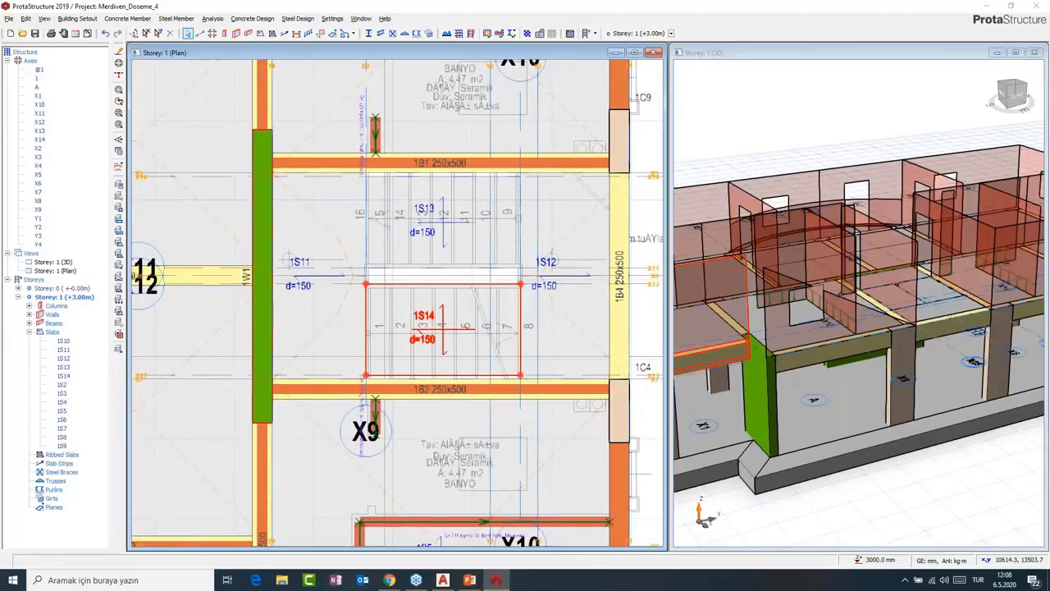
{"action": "middle_click_drag", "start_coordinate": [424, 248], "coordinate": [367, 269]}
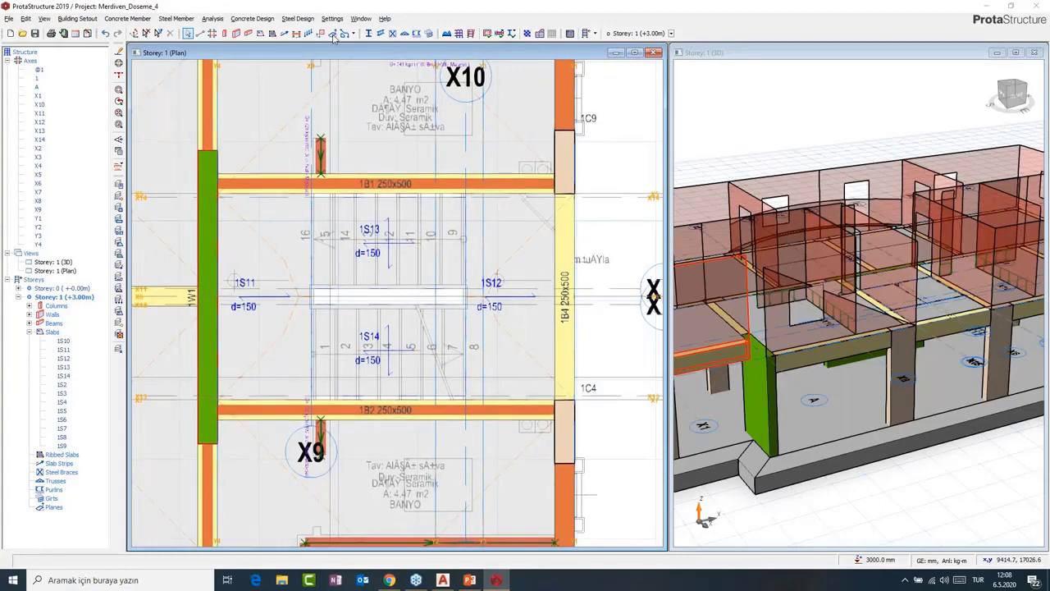
{"action": "left_click", "coordinate": [332, 34]}
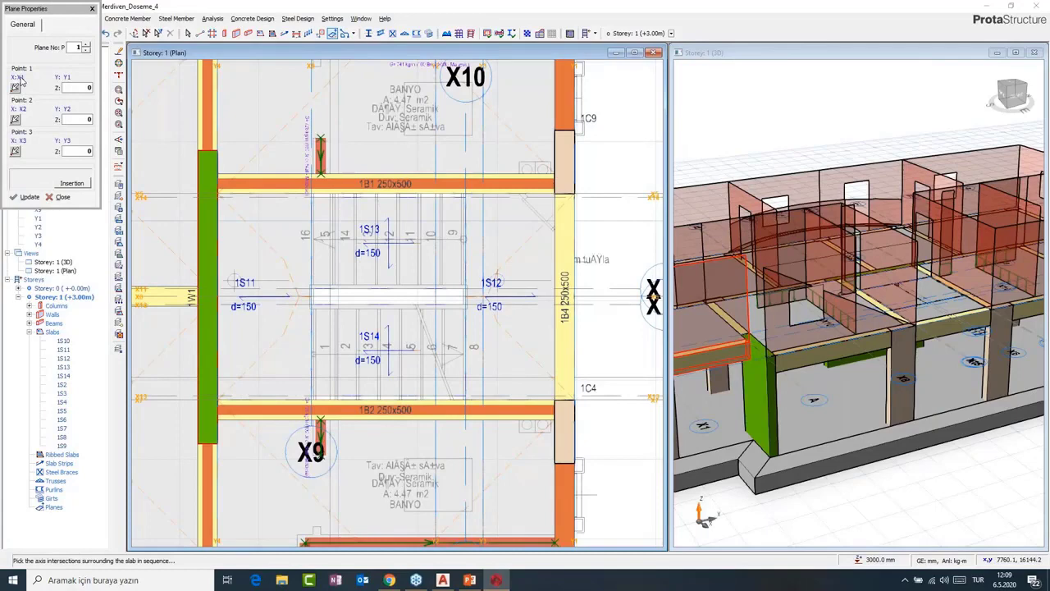
{"action": "middle_click_drag", "start_coordinate": [260, 216], "coordinate": [312, 217]}
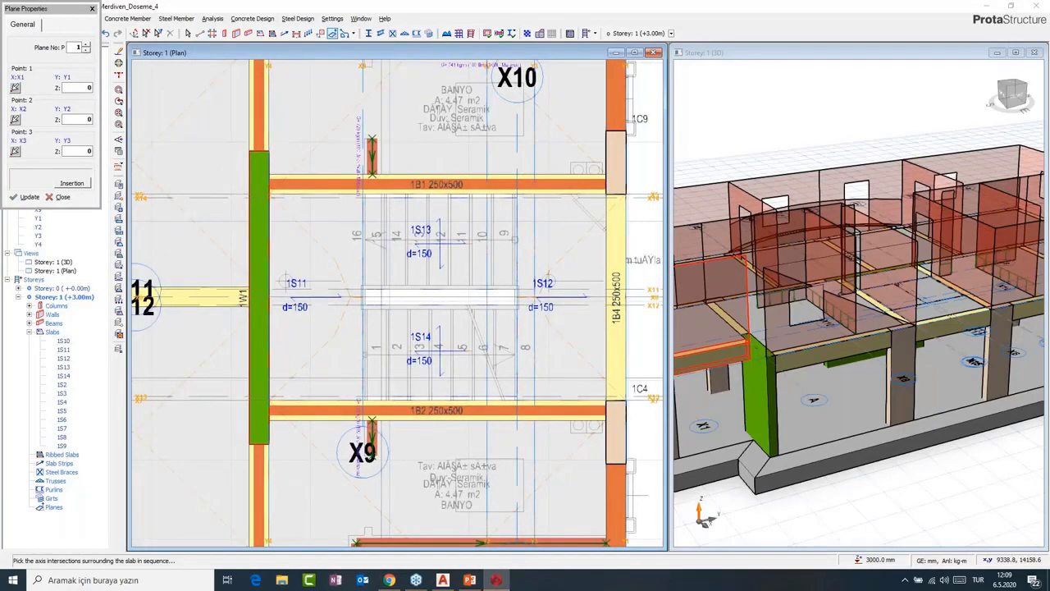
{"action": "middle_click_drag", "start_coordinate": [299, 282], "coordinate": [306, 288]}
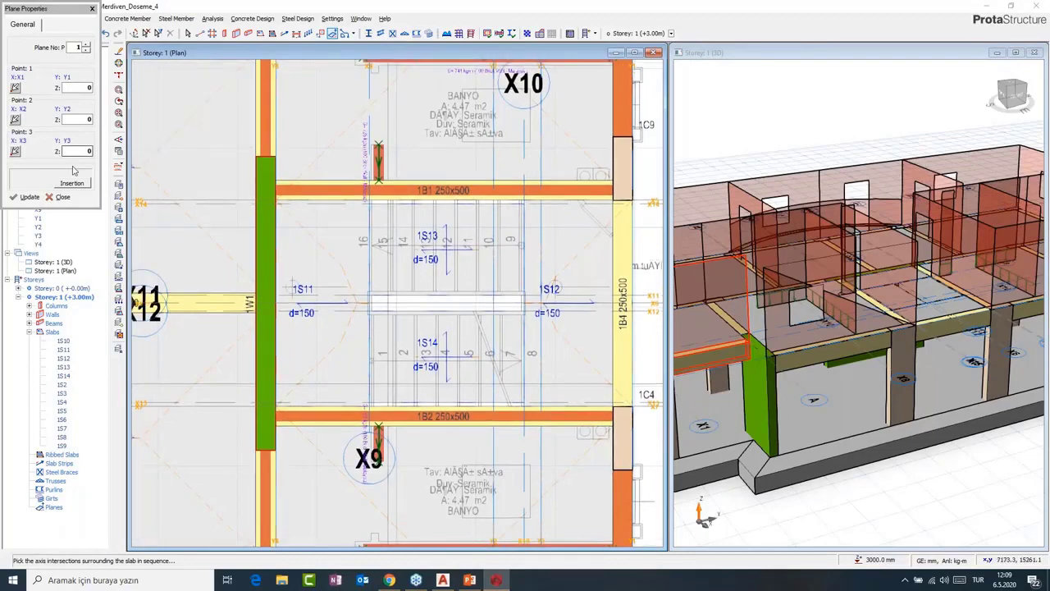
{"action": "left_click", "coordinate": [71, 182]}
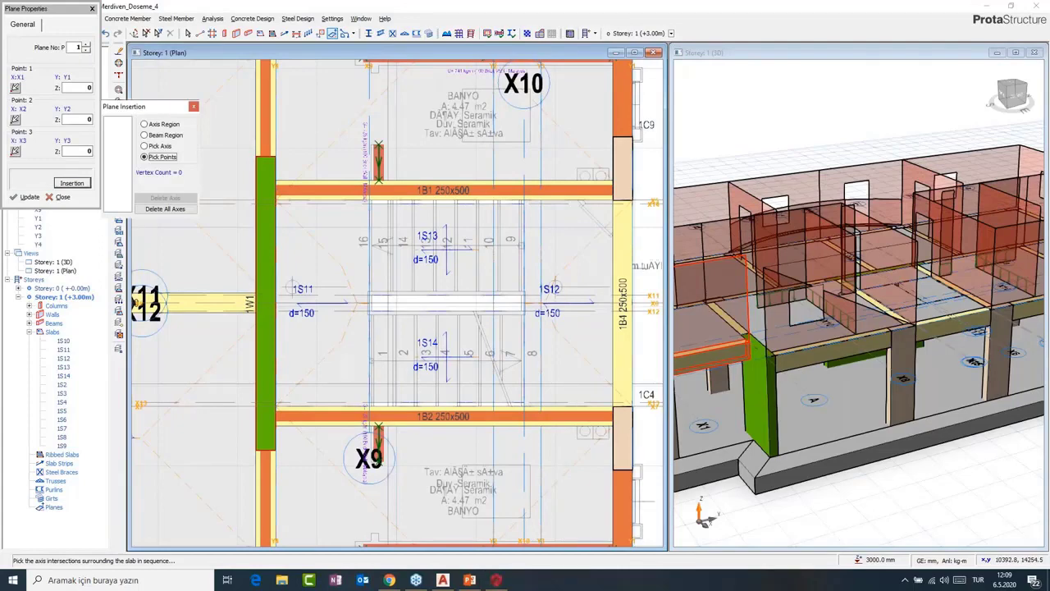
{"action": "scroll", "coordinate": [414, 187], "scroll_direction": "up", "scroll_amount": 3}
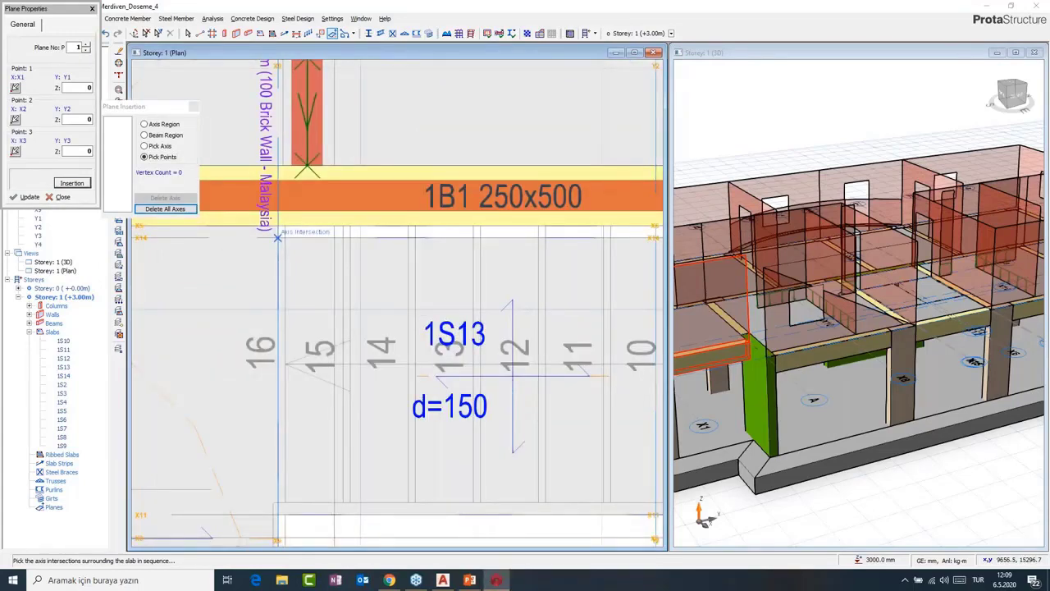
{"action": "scroll", "coordinate": [277, 238], "scroll_direction": "down", "scroll_amount": 3}
{"action": "scroll", "coordinate": [418, 235], "scroll_direction": "up", "scroll_amount": 5}
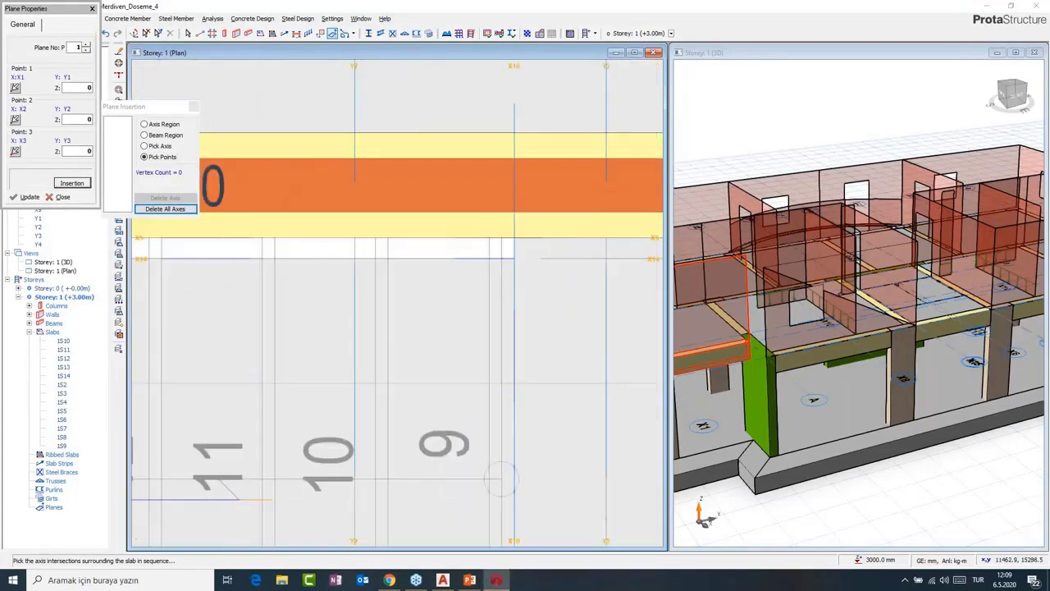
{"action": "left_click", "coordinate": [502, 479]}
{"action": "middle_click_drag", "start_coordinate": [502, 479], "coordinate": [560, 121]}
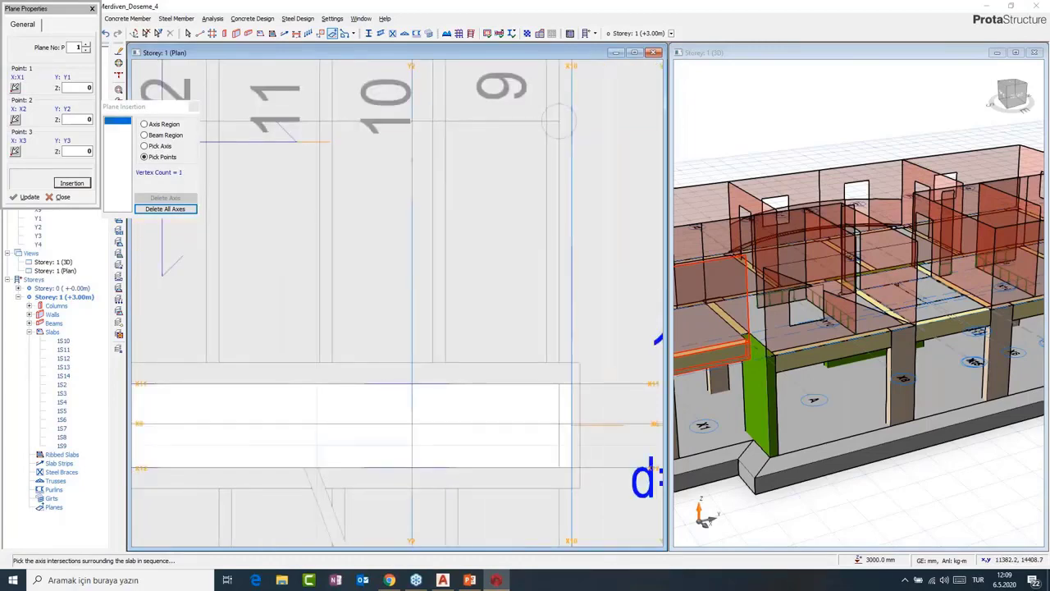
{"action": "left_click", "coordinate": [559, 121]}
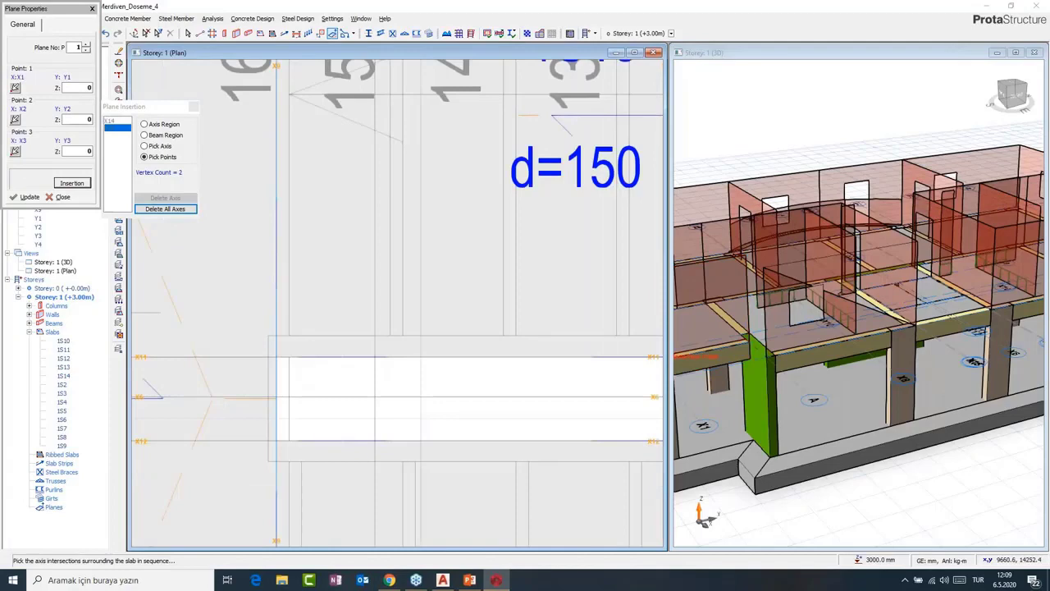
{"action": "left_click", "coordinate": [166, 209]}
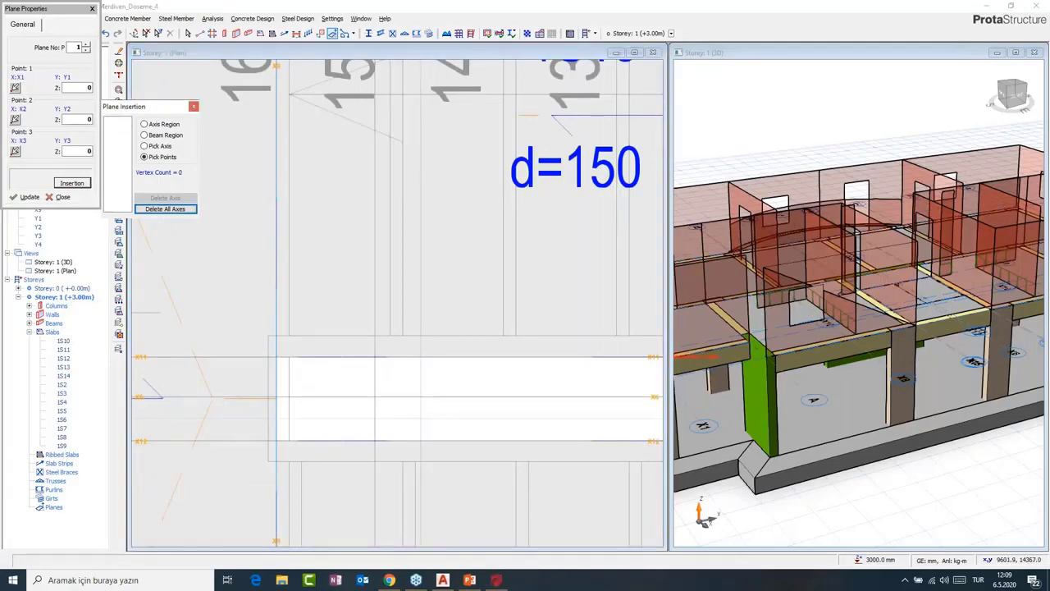
Insert the plane over flight slab 1S13 by picking the corners formed by axes X11, X10, X14 and X9.
{"action": "middle_click_drag", "start_coordinate": [623, 283], "coordinate": [270, 318]}
{"action": "left_click", "coordinate": [381, 393]}
{"action": "middle_click_drag", "start_coordinate": [386, 180], "coordinate": [512, 476]}
{"action": "left_click", "coordinate": [508, 205]}
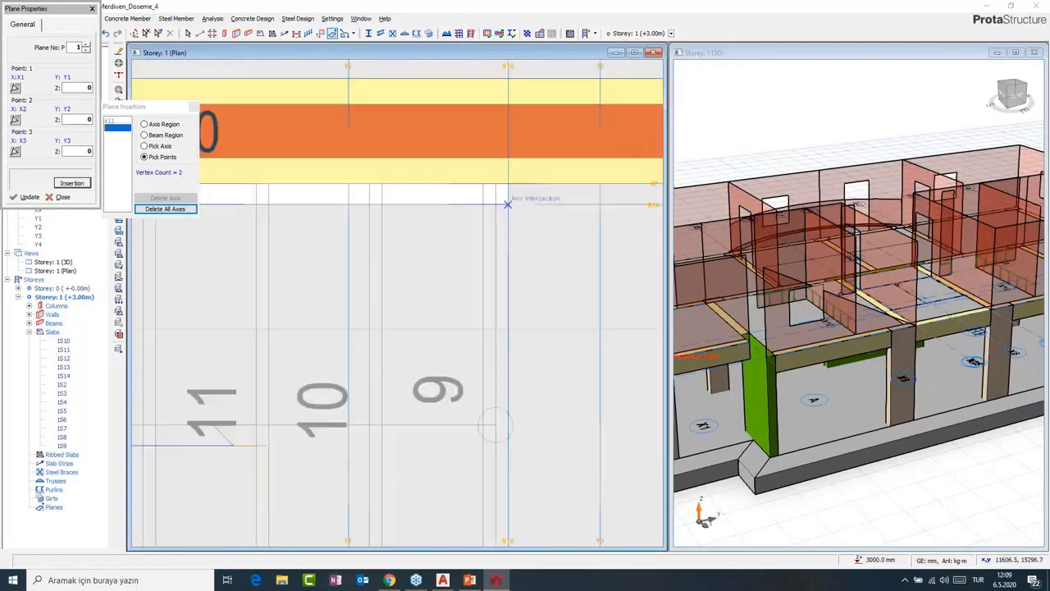
{"action": "middle_click_drag", "start_coordinate": [293, 297], "coordinate": [640, 347]}
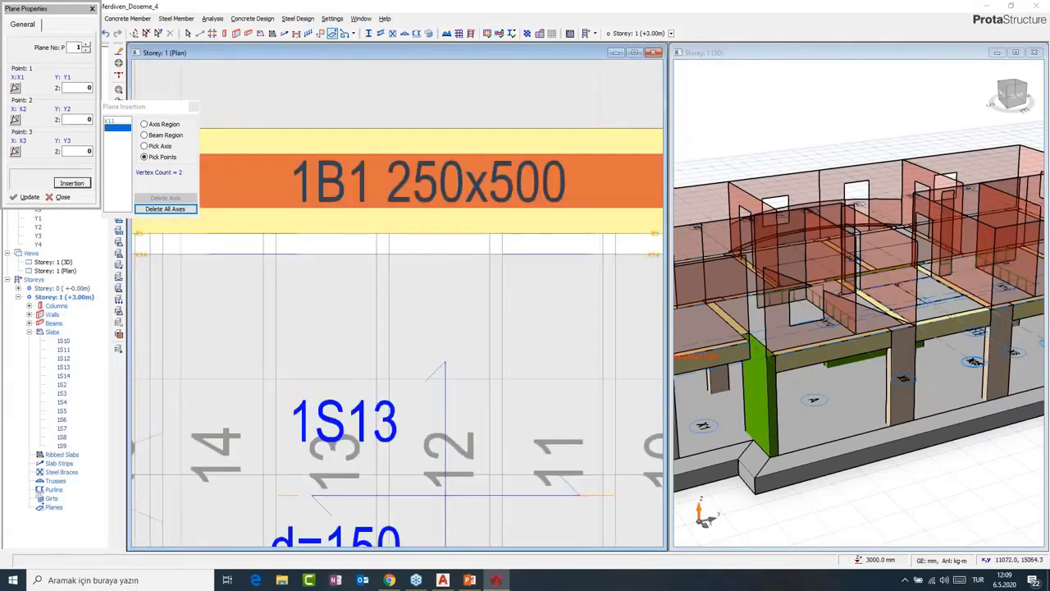
{"action": "middle_click_drag", "start_coordinate": [279, 300], "coordinate": [542, 318]}
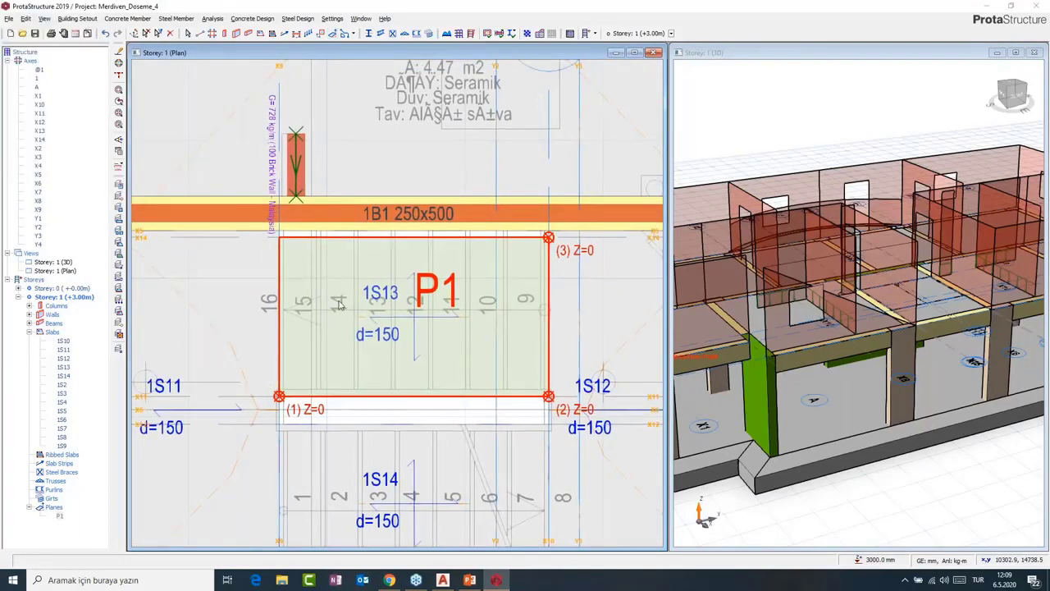
{"action": "middle_click_drag", "start_coordinate": [340, 304], "coordinate": [349, 280]}
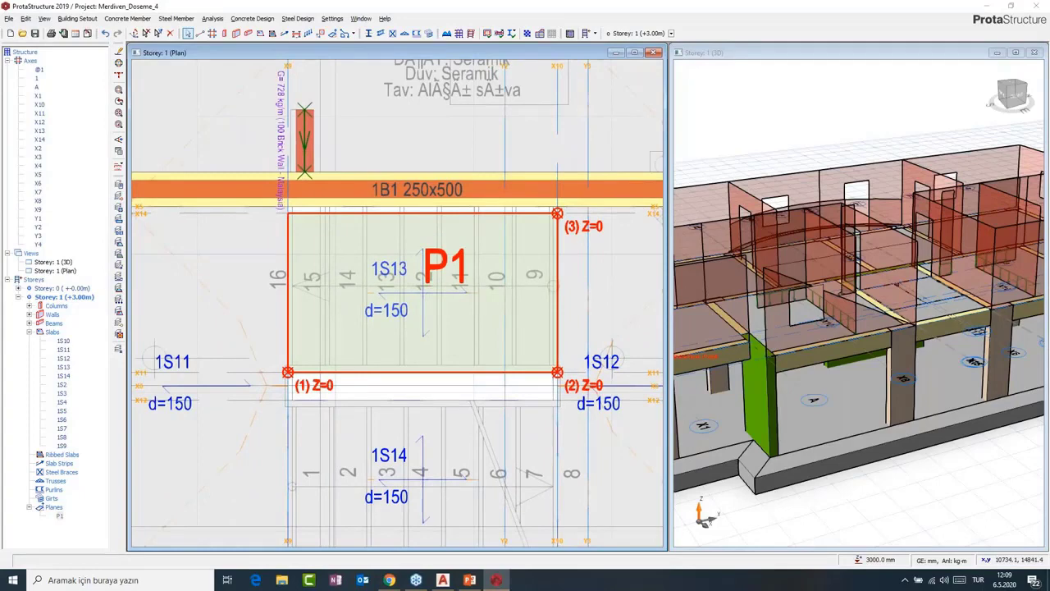
Relocate control point 2 of plane P1 to the intersection of axes X9 and X14 and update the plane.
{"action": "double_click", "coordinate": [437, 276]}
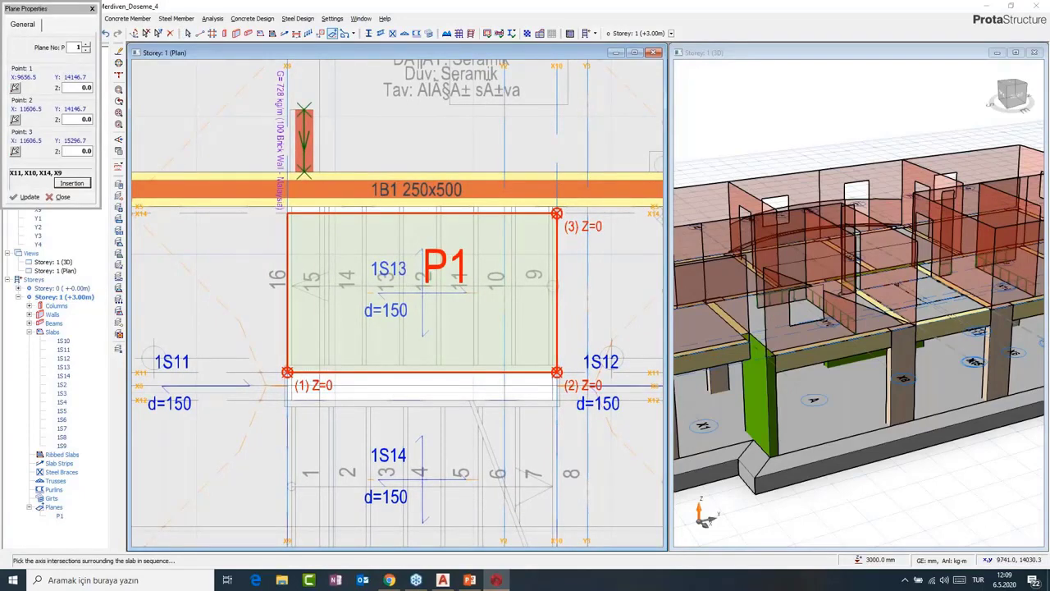
{"action": "scroll", "coordinate": [297, 388], "scroll_direction": "up", "scroll_amount": 1}
{"action": "middle_click_drag", "start_coordinate": [334, 379], "coordinate": [299, 389]}
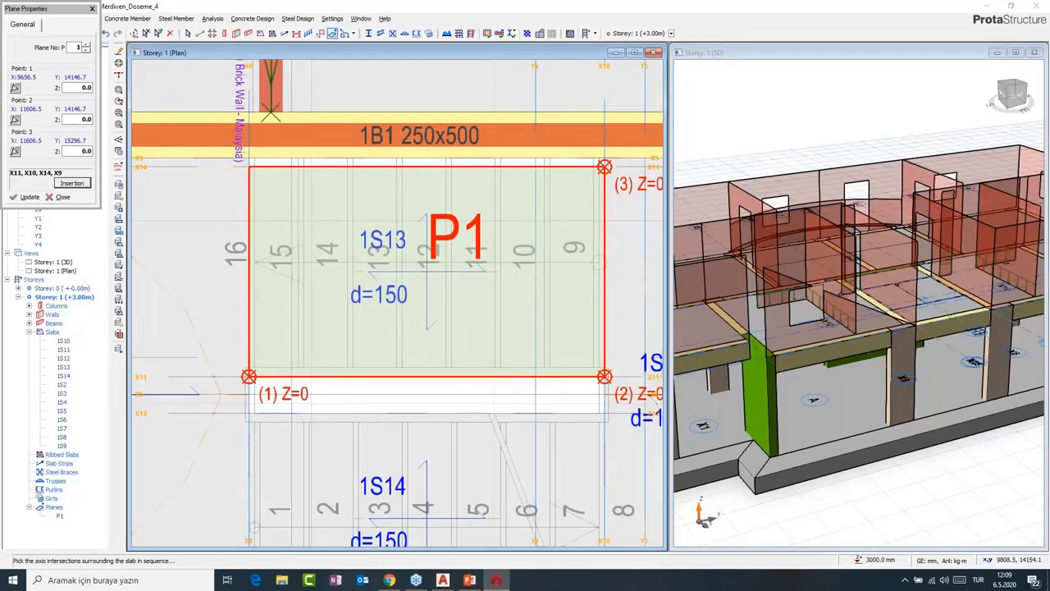
{"action": "middle_click_drag", "start_coordinate": [277, 374], "coordinate": [256, 383]}
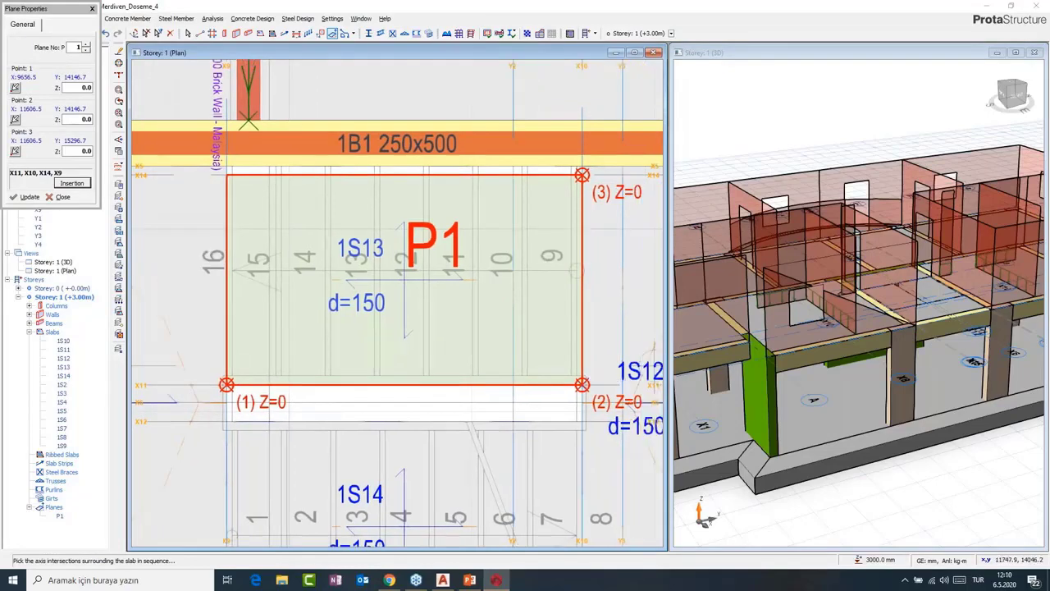
{"action": "left_click", "coordinate": [15, 120]}
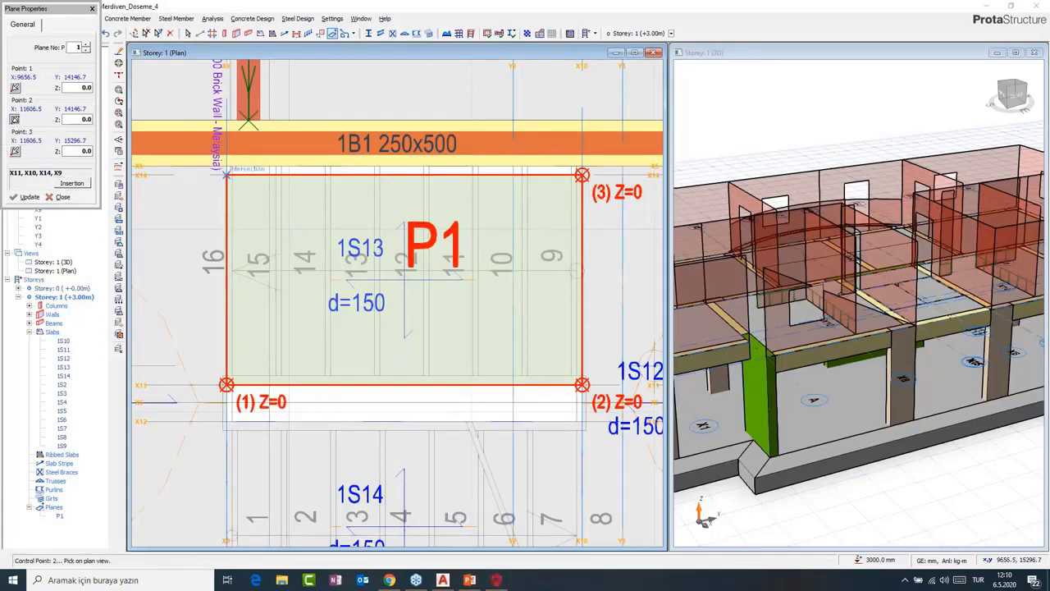
{"action": "scroll", "coordinate": [226, 174], "scroll_direction": "up", "scroll_amount": 1}
{"action": "scroll", "coordinate": [226, 175], "scroll_direction": "up", "scroll_amount": 1}
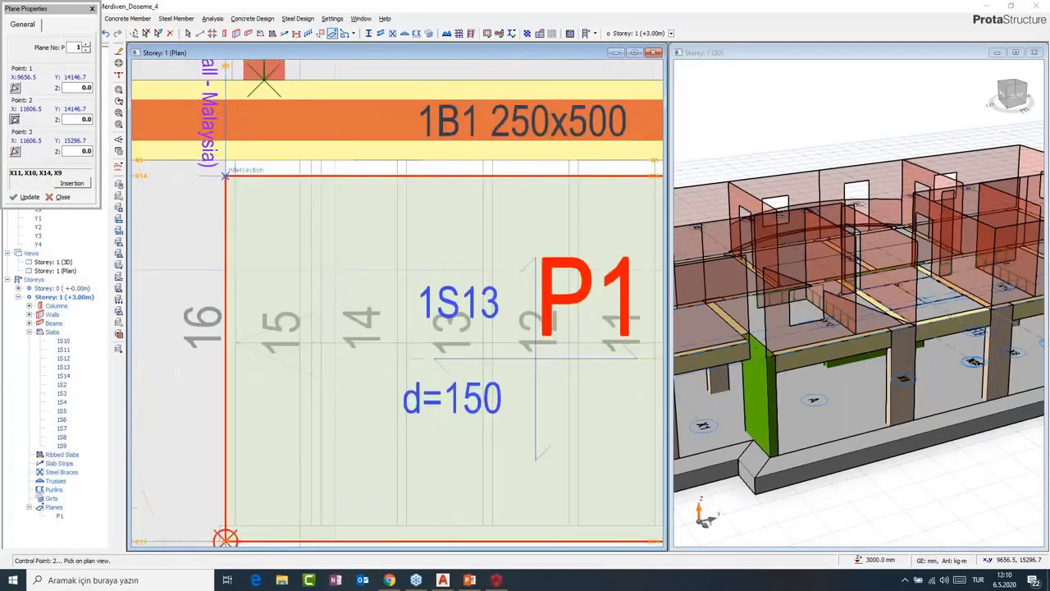
{"action": "left_click", "coordinate": [226, 175]}
{"action": "left_click", "coordinate": [29, 197]}
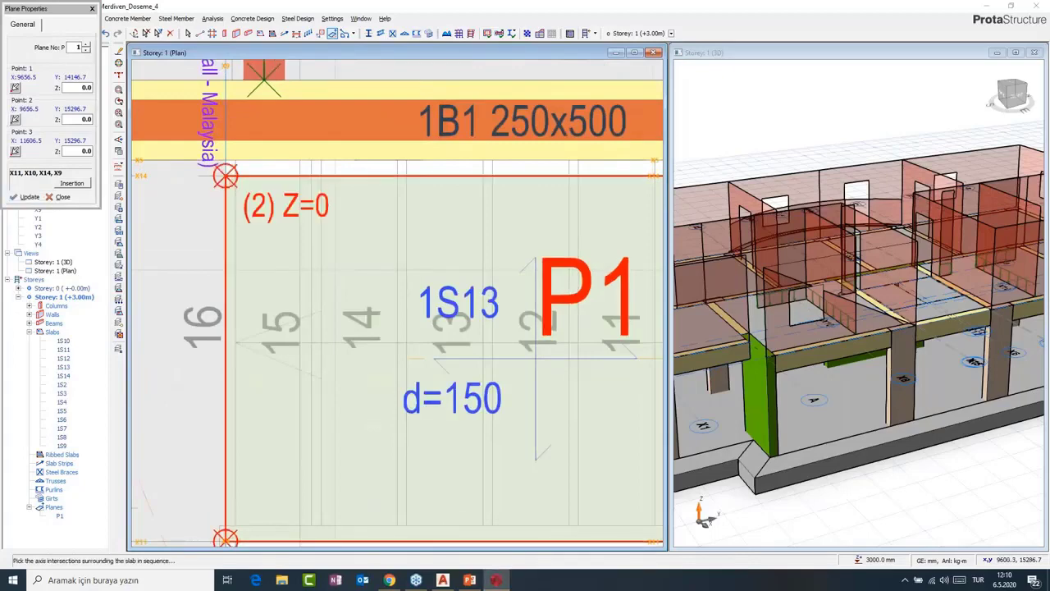
{"action": "scroll", "coordinate": [448, 291], "scroll_direction": "down", "scroll_amount": 3}
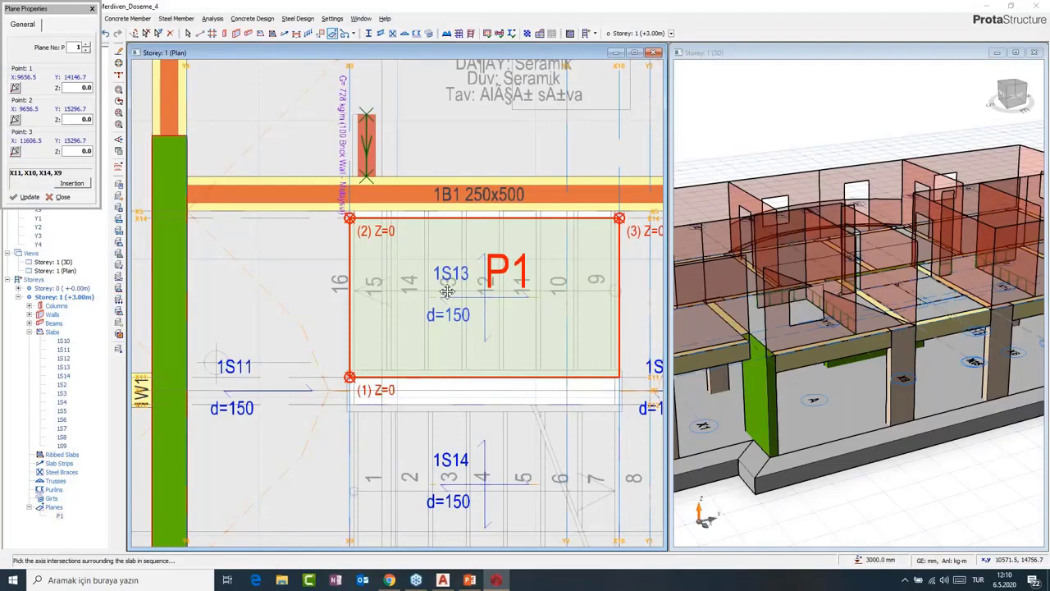
Set the Z value of control point 3 of plane P1 to -1500 mm and close the plane properties.
{"action": "scroll", "coordinate": [447, 291], "scroll_direction": "up", "scroll_amount": 1}
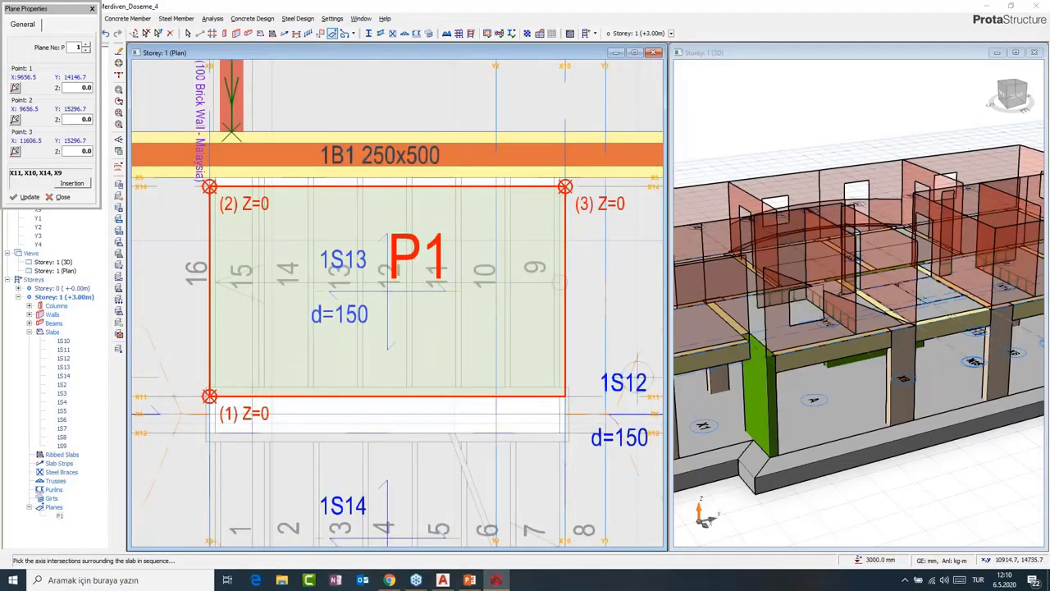
{"action": "double_click", "coordinate": [84, 88]}
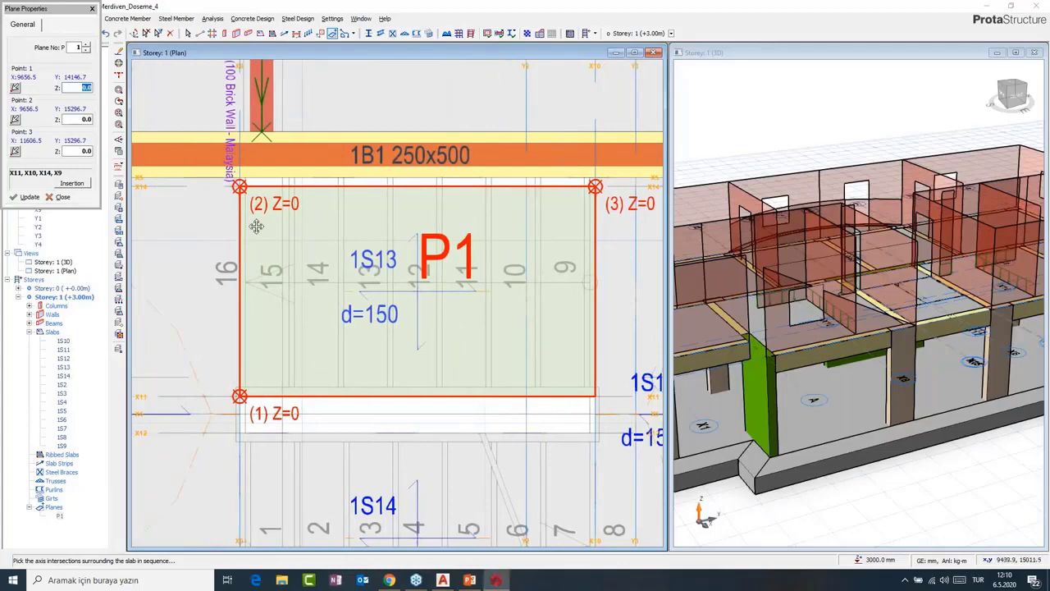
{"action": "middle_click_drag", "start_coordinate": [257, 227], "coordinate": [312, 213]}
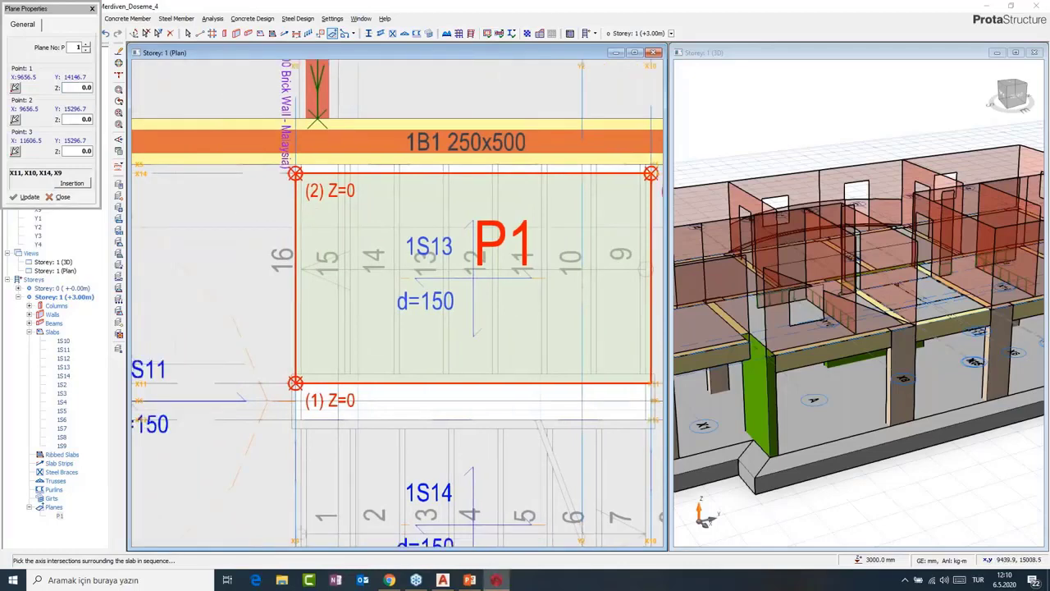
{"action": "left_click", "coordinate": [88, 119]}
{"action": "left_click", "coordinate": [83, 152]}
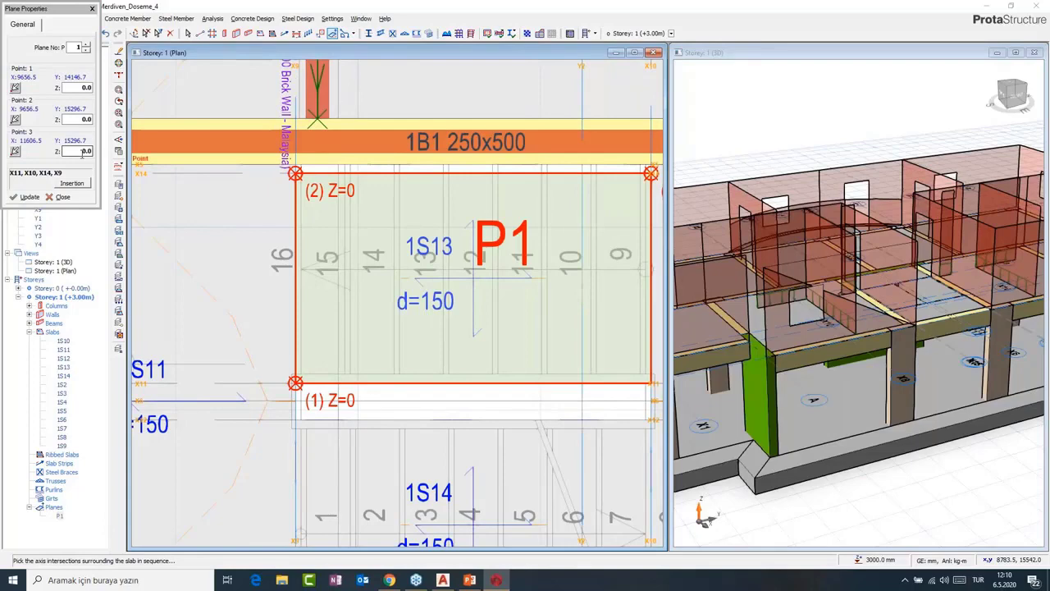
{"action": "middle_click_drag", "start_coordinate": [628, 349], "coordinate": [411, 269]}
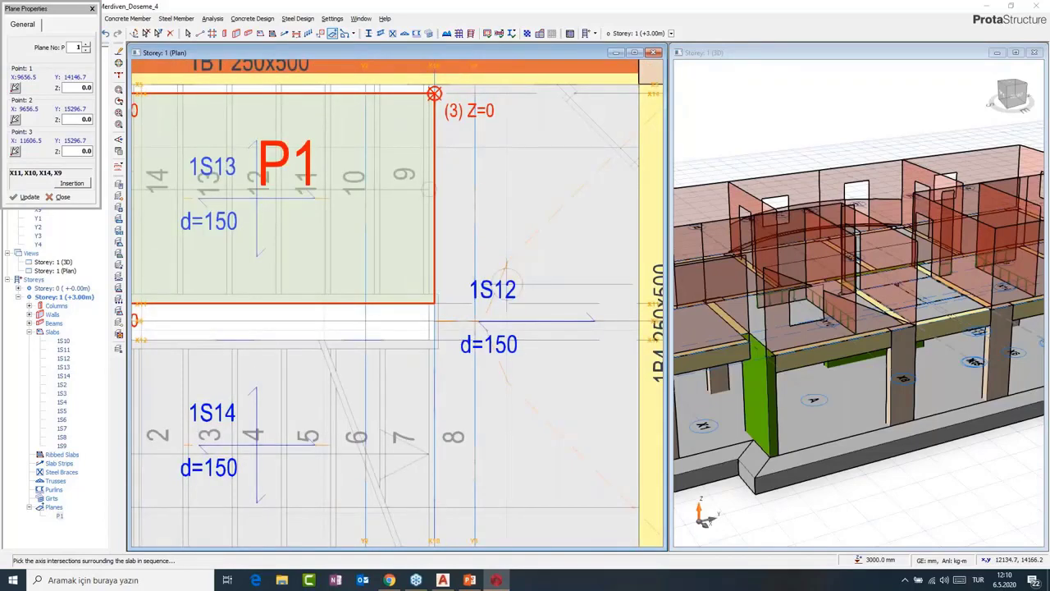
{"action": "middle_click_drag", "start_coordinate": [501, 249], "coordinate": [547, 292]}
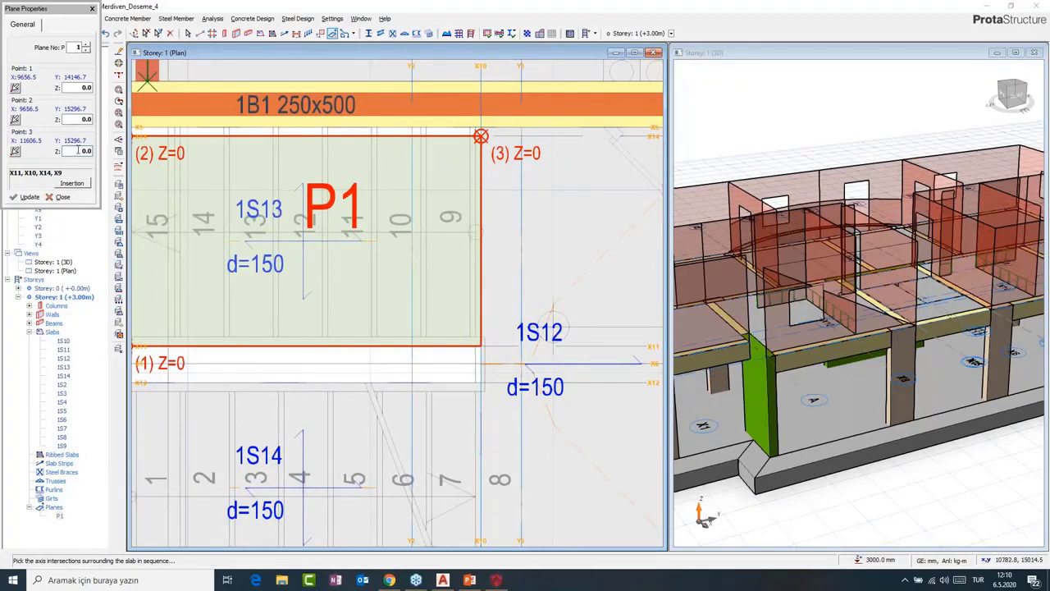
{"action": "double_click", "coordinate": [78, 150]}
{"action": "type", "text": "-150"}
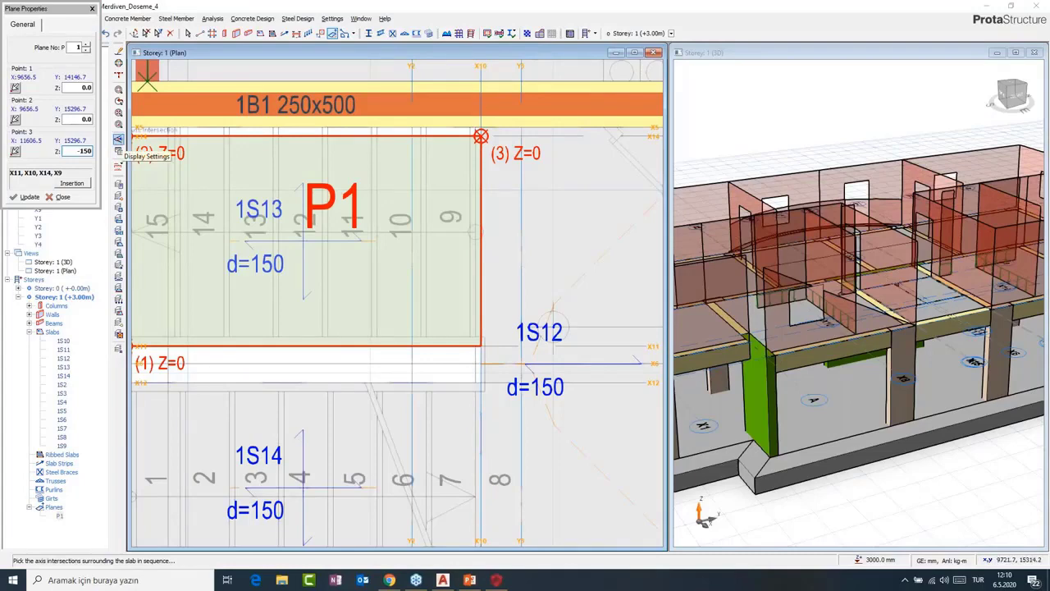
{"action": "type", "text": "0"}
{"action": "left_click", "coordinate": [62, 197]}
Move the members within plane P1 to the plane definition and inspect the inclined flight in 3D.
{"action": "right_click", "coordinate": [330, 208]}
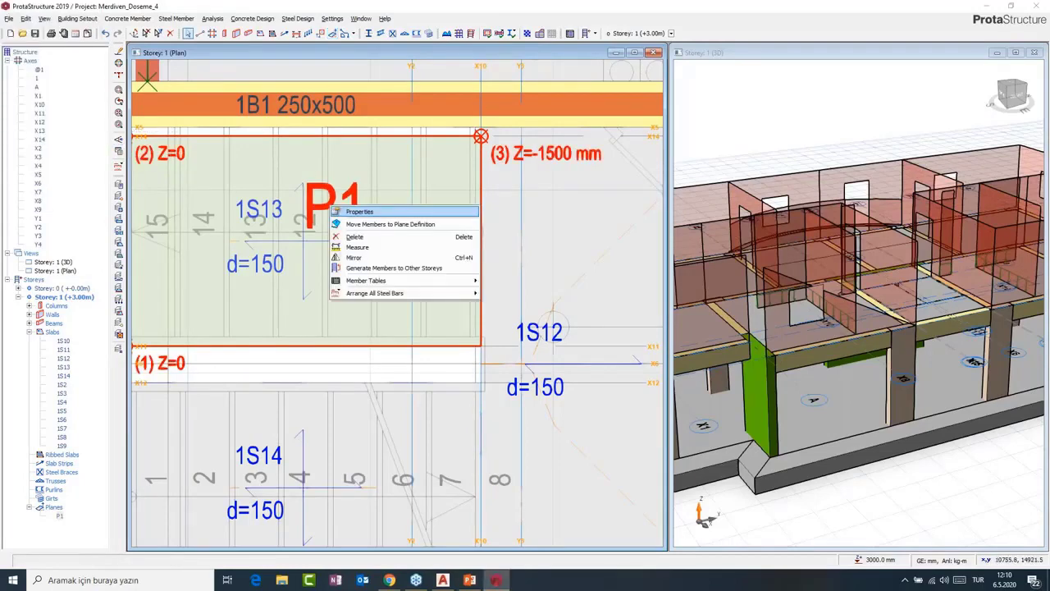
{"action": "left_click", "coordinate": [391, 224]}
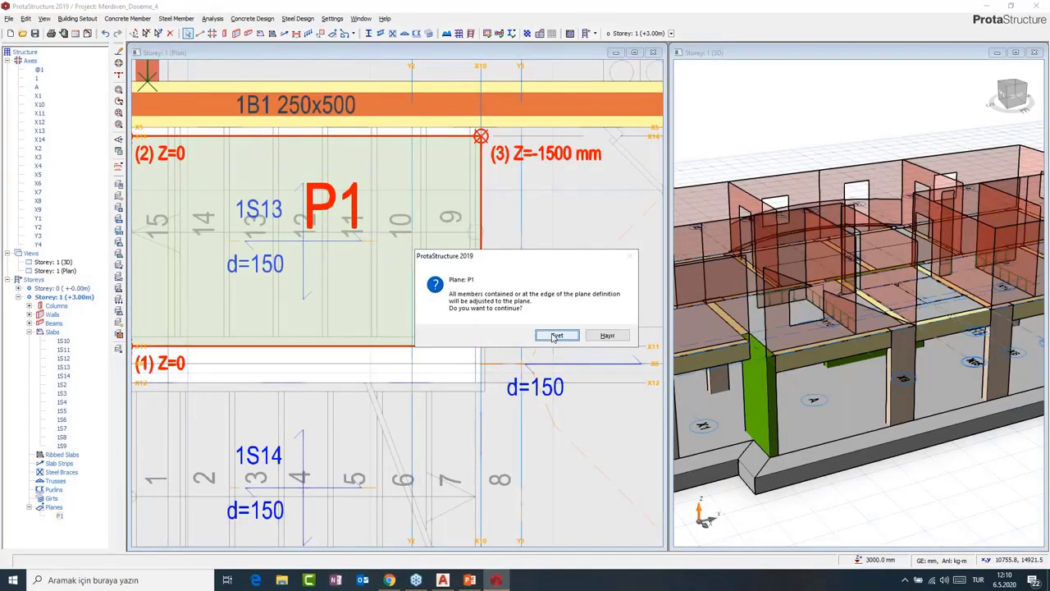
{"action": "left_click", "coordinate": [556, 335]}
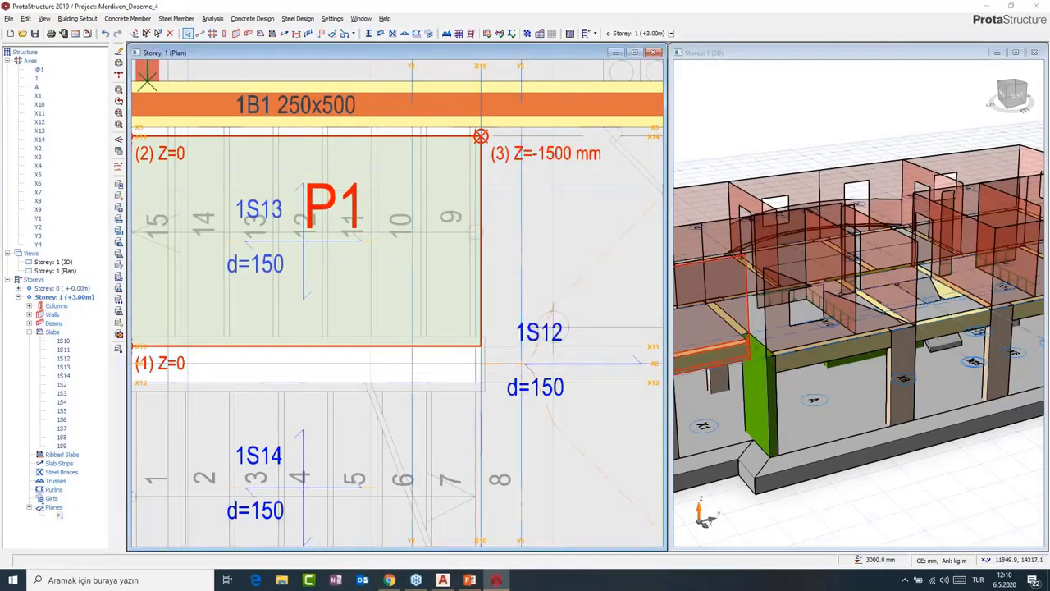
{"action": "scroll", "coordinate": [875, 354], "scroll_direction": "up", "scroll_amount": 5}
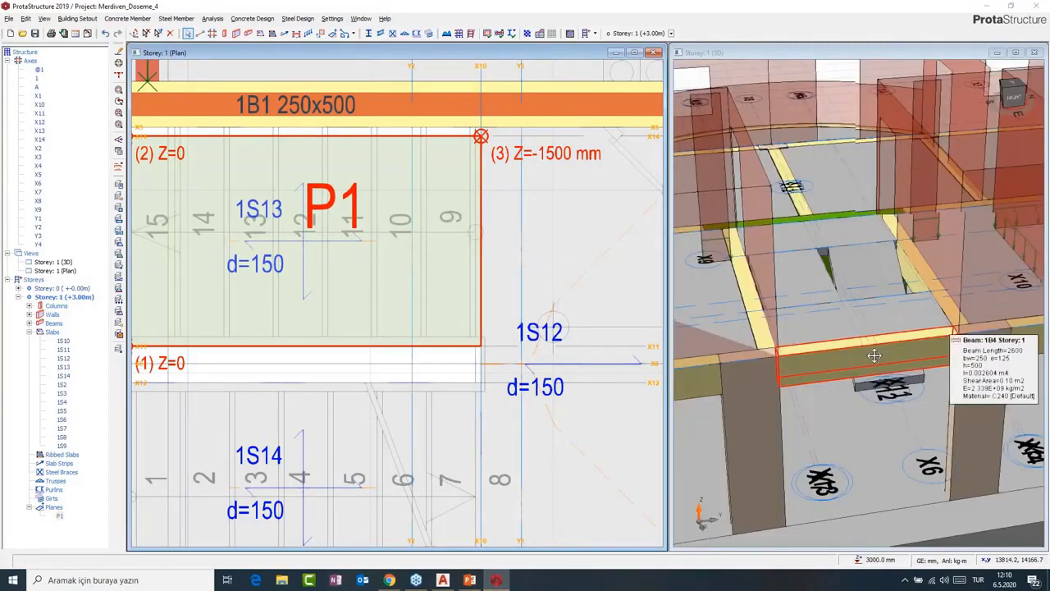
{"action": "middle_click_drag", "start_coordinate": [875, 355], "coordinate": [879, 307]}
{"action": "middle_click_drag", "start_coordinate": [413, 295], "coordinate": [413, 293]}
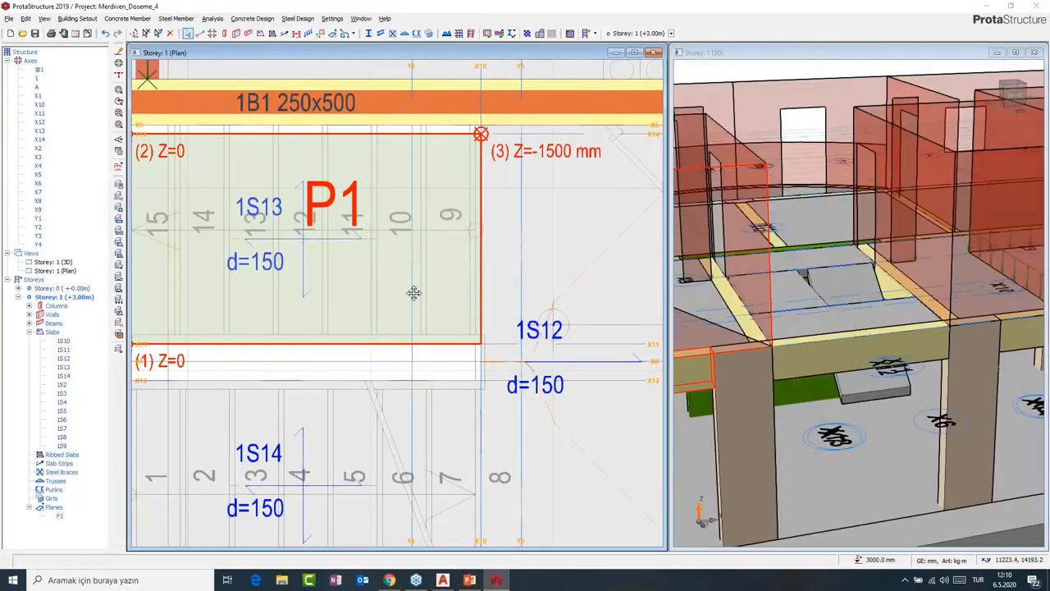
Start inserting another plane by picked points for flight slab 1S14 beside beam 1B2.
{"action": "middle_click_drag", "start_coordinate": [293, 482], "coordinate": [397, 280]}
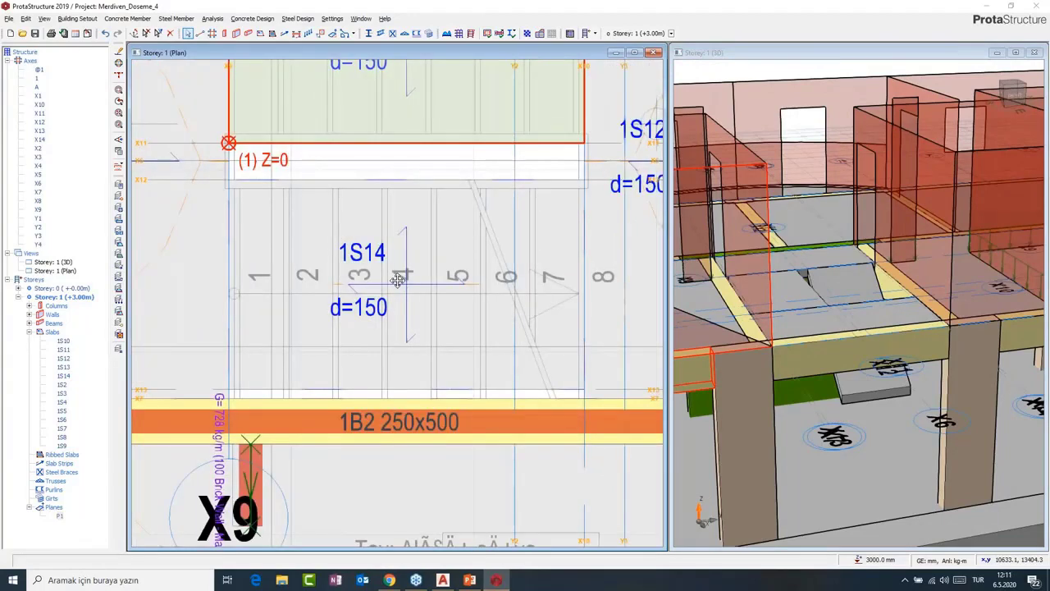
{"action": "middle_click_drag", "start_coordinate": [397, 280], "coordinate": [390, 281]}
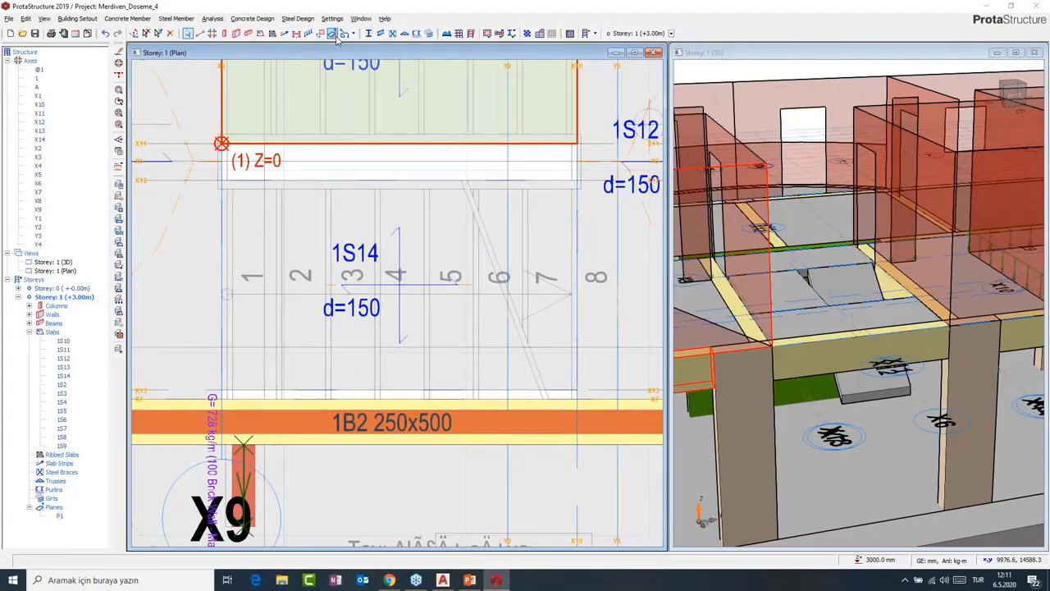
{"action": "left_click", "coordinate": [332, 33]}
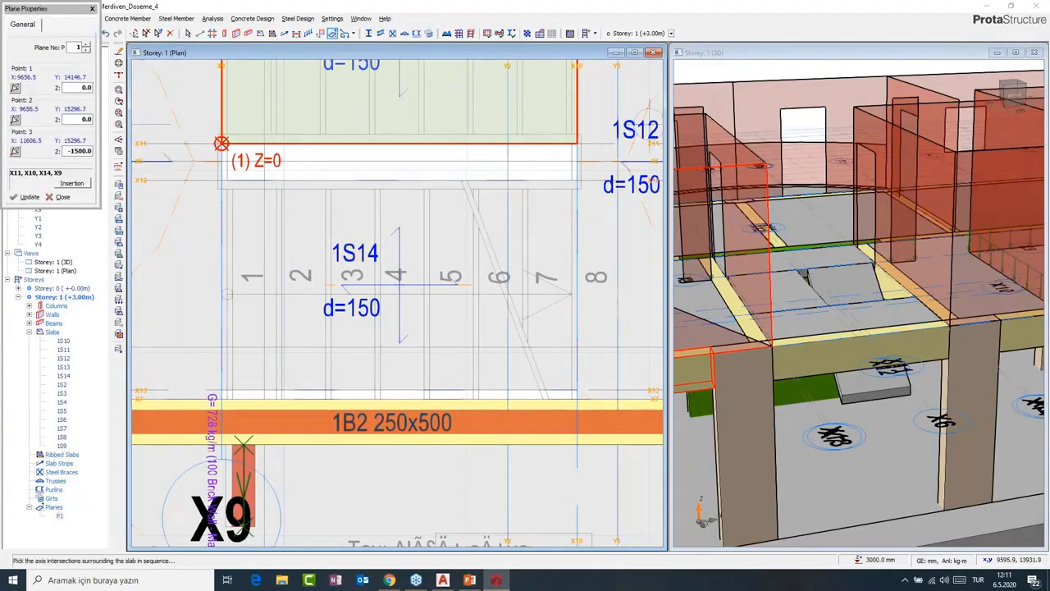
{"action": "left_click", "coordinate": [72, 183]}
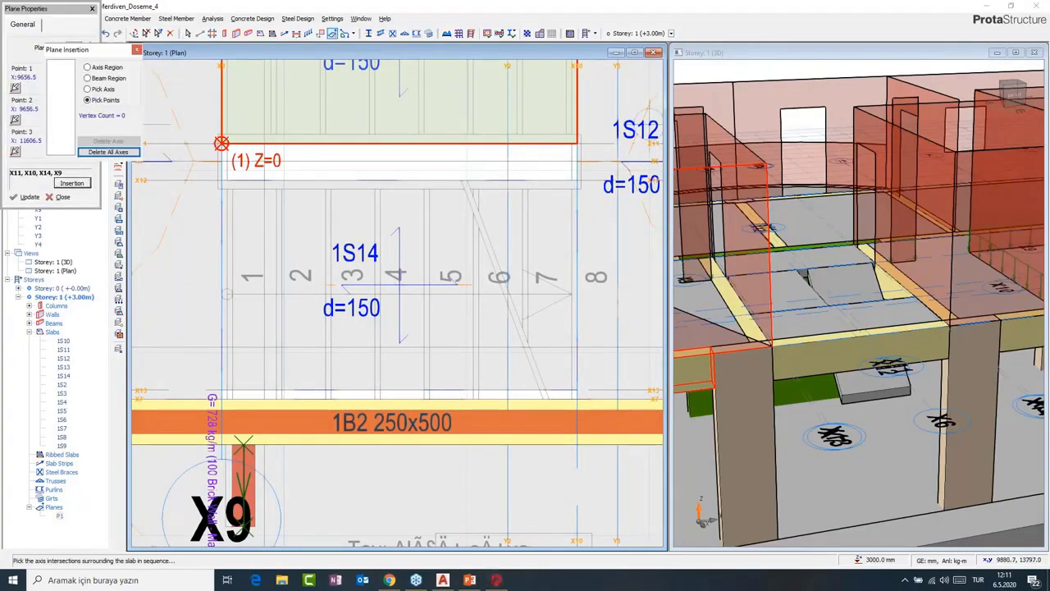
{"action": "scroll", "coordinate": [226, 192], "scroll_direction": "up", "scroll_amount": 5}
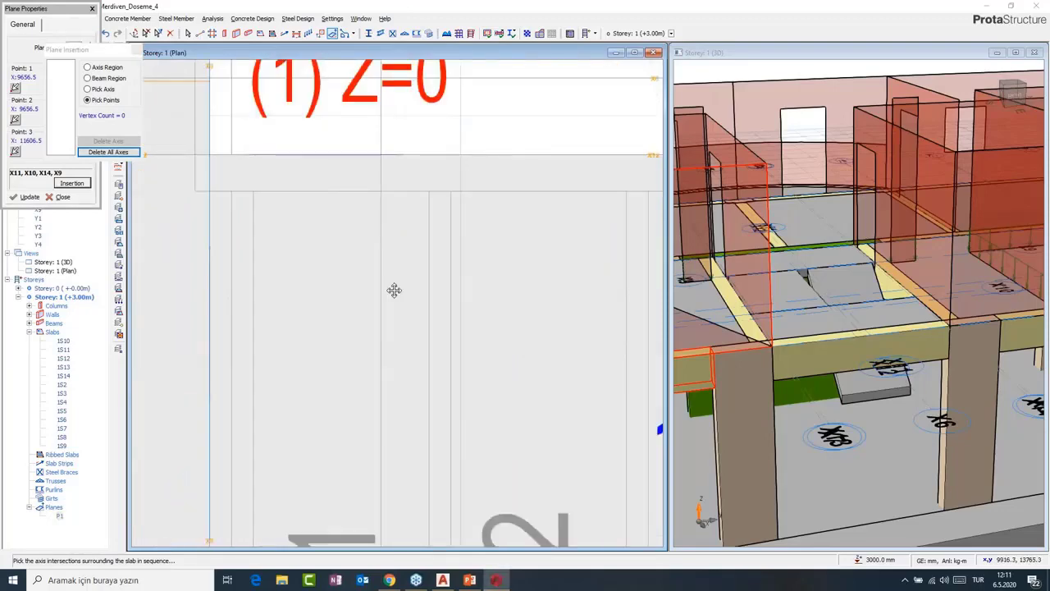
{"action": "middle_click_drag", "start_coordinate": [394, 291], "coordinate": [553, 327]}
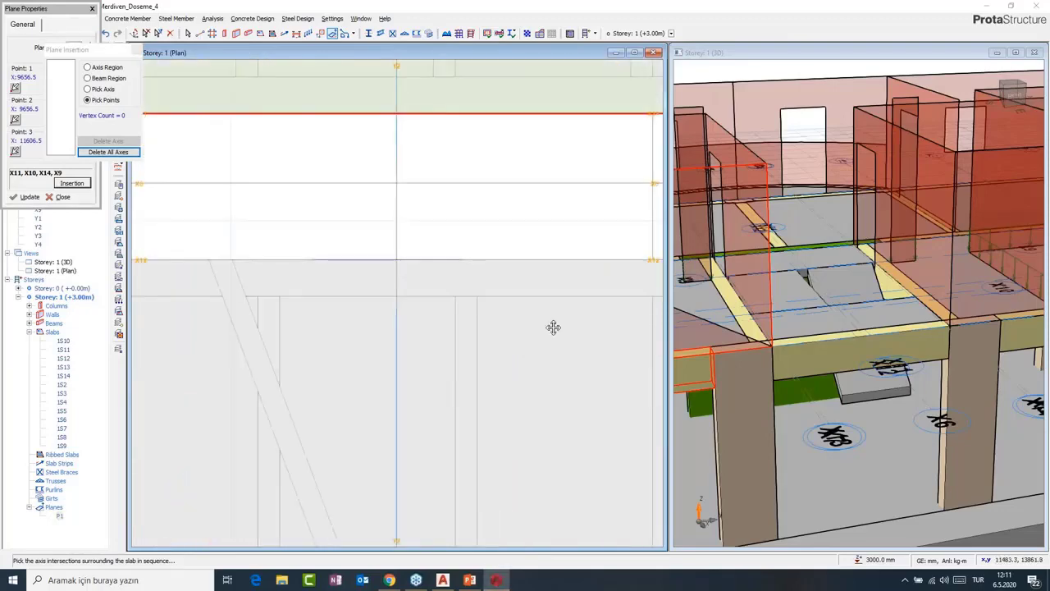
{"action": "left_click", "coordinate": [396, 260]}
{"action": "middle_click_drag", "start_coordinate": [527, 413], "coordinate": [340, 84]}
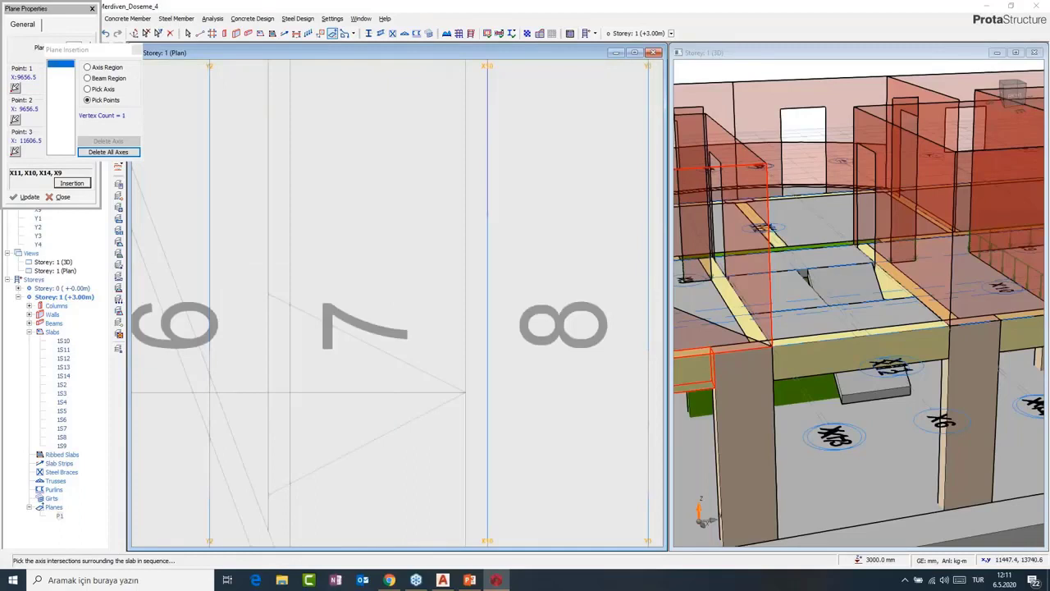
{"action": "middle_click_drag", "start_coordinate": [461, 502], "coordinate": [546, 89]}
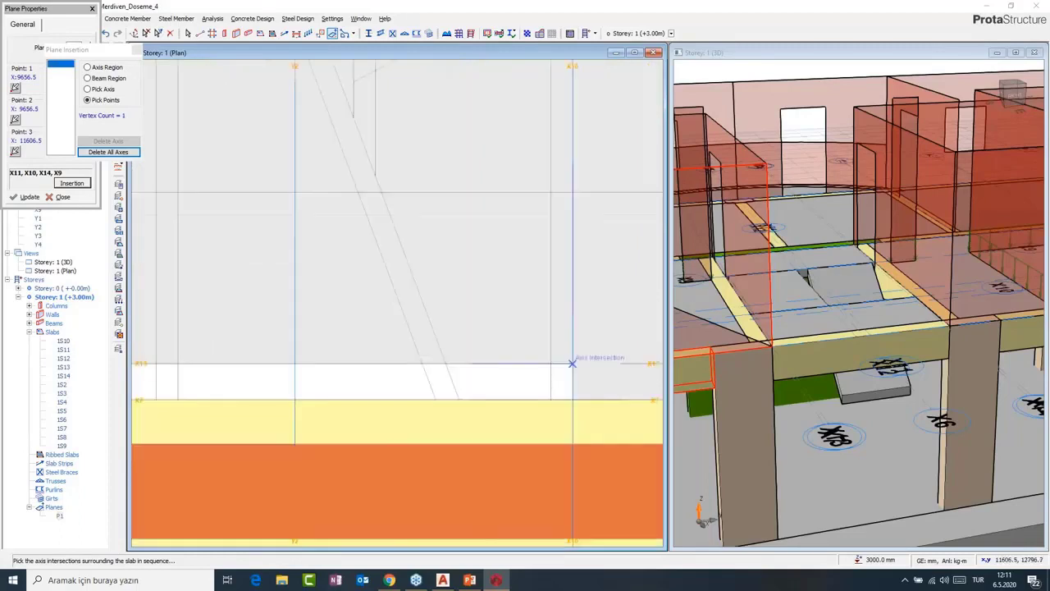
{"action": "left_click", "coordinate": [573, 363]}
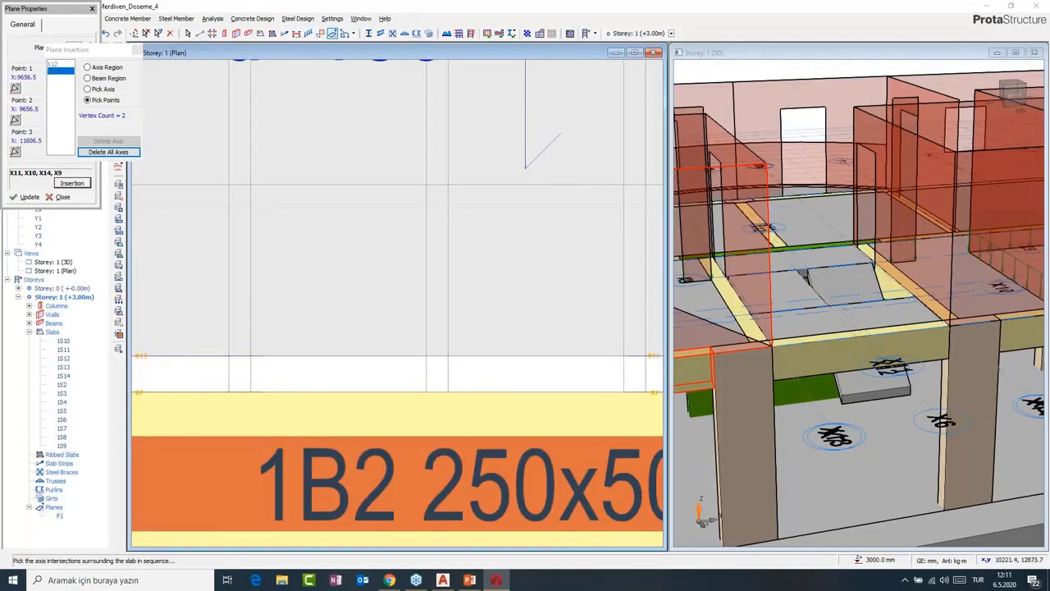
{"action": "middle_click_drag", "start_coordinate": [140, 328], "coordinate": [648, 326]}
{"action": "left_click", "coordinate": [350, 353]}
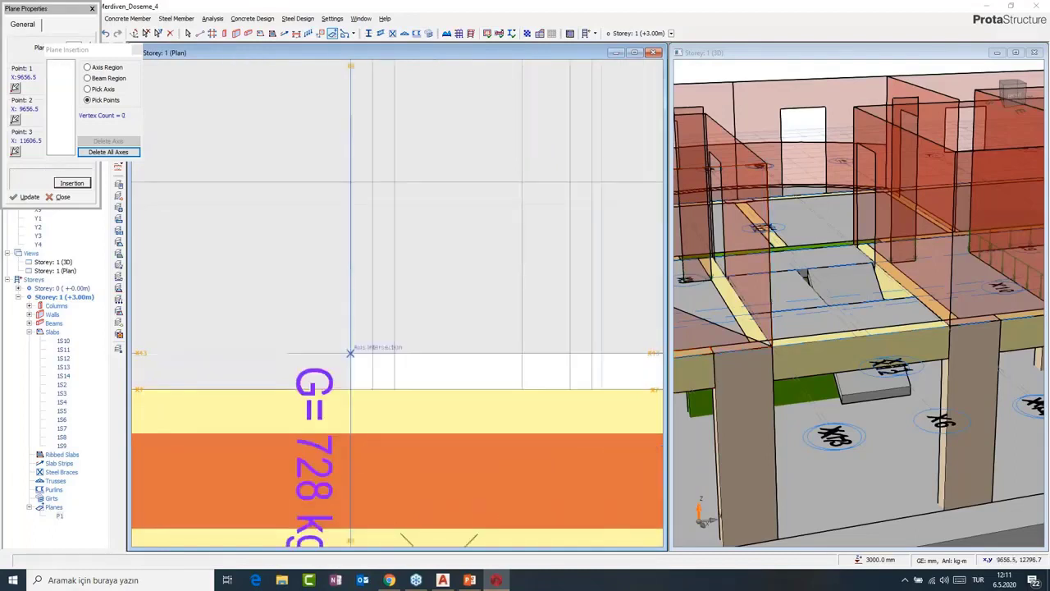
Insert a plane over flight slab 1S14 by picking axis intersections X9/X13, X10/X13, X10/X12 and X9/X12.
{"action": "scroll", "coordinate": [350, 353], "scroll_direction": "down", "scroll_amount": 1}
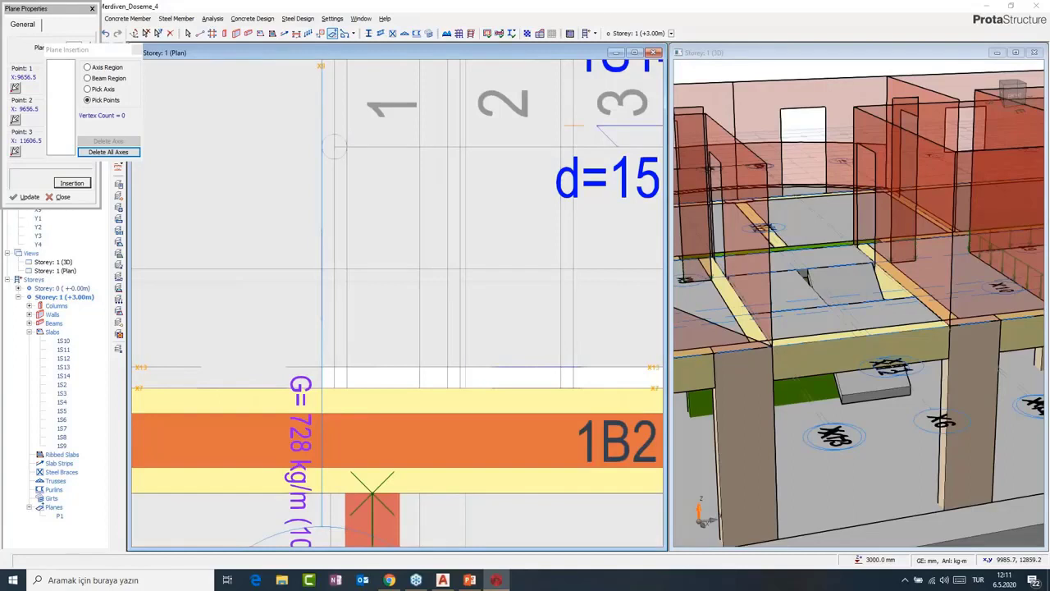
{"action": "left_click", "coordinate": [322, 367]}
{"action": "middle_click_drag", "start_coordinate": [640, 283], "coordinate": [197, 277]}
{"action": "mouse_move", "coordinate": [647, 272]}
{"action": "middle_mouse_down"}
{"action": "mouse_move", "coordinate": [471, 268]}
{"action": "mouse_move", "coordinate": [508, 584]}
{"action": "middle_mouse_up"}
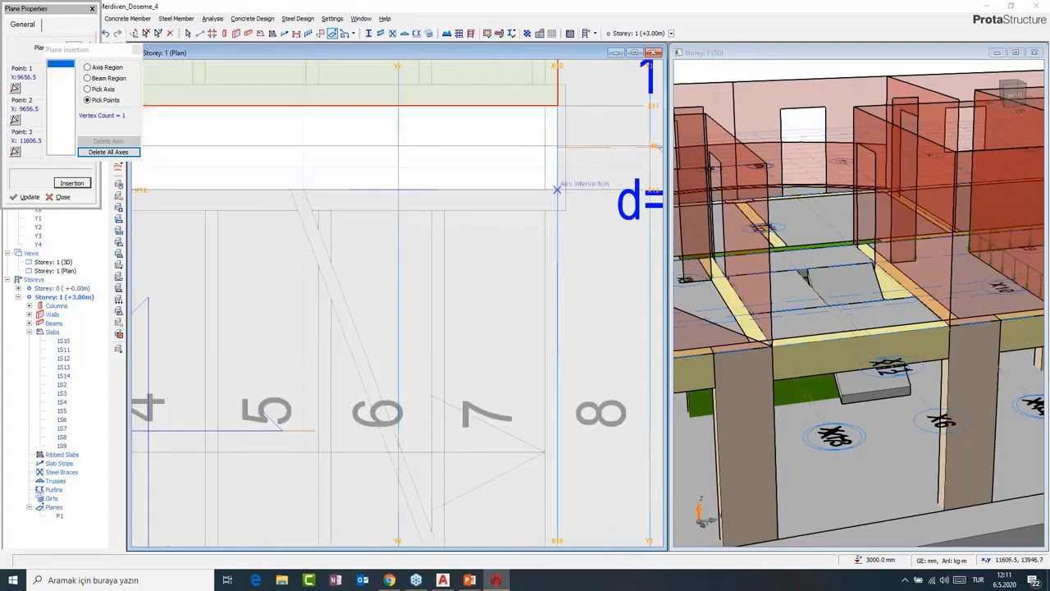
{"action": "left_click", "coordinate": [557, 189]}
{"action": "middle_click_drag", "start_coordinate": [557, 190], "coordinate": [293, 203]}
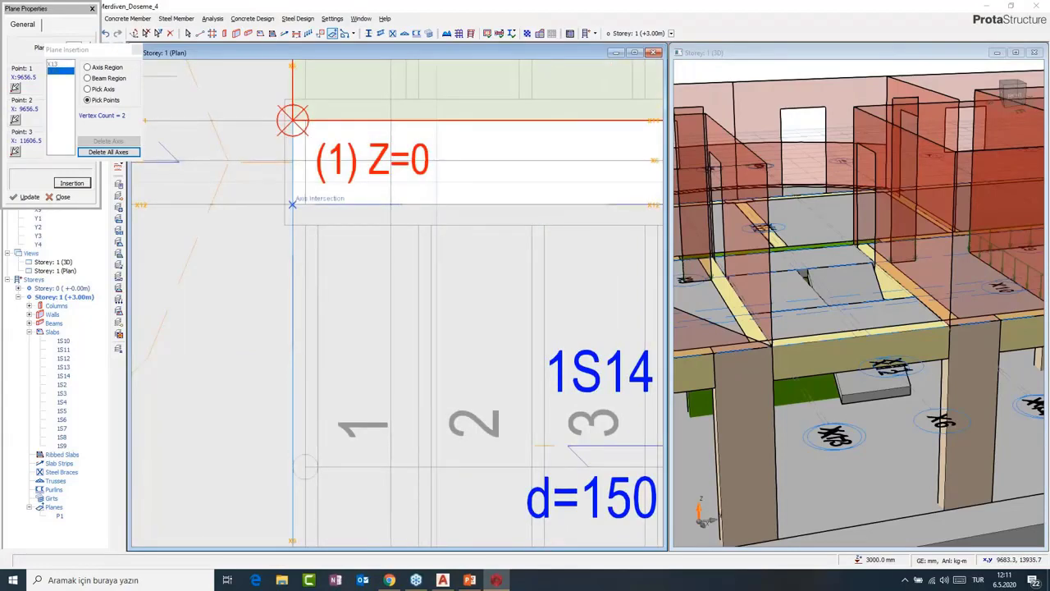
{"action": "left_click", "coordinate": [293, 204]}
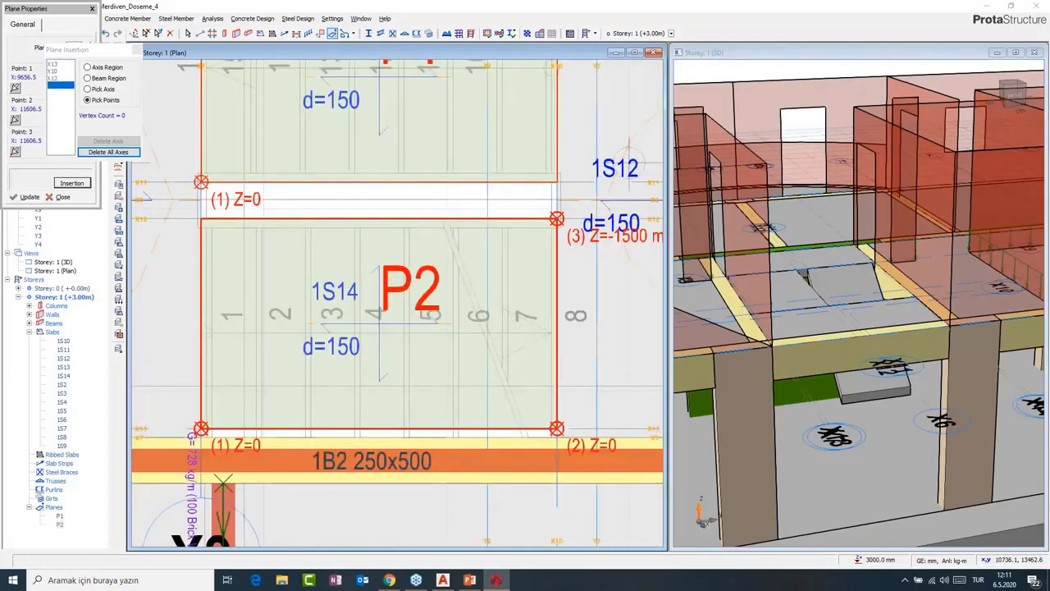
{"action": "left_click", "coordinate": [110, 152]}
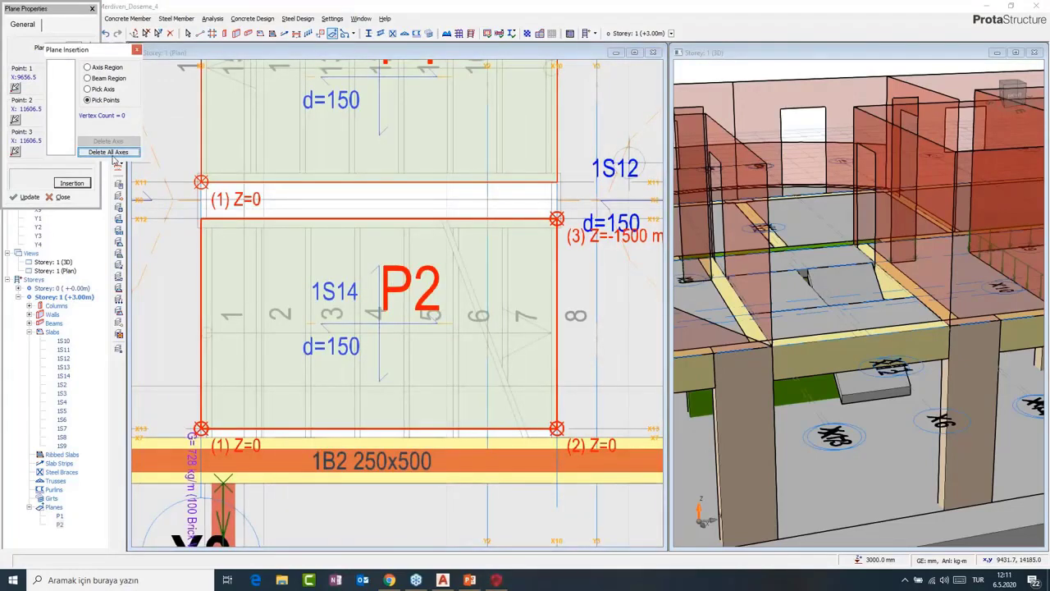
{"action": "left_click", "coordinate": [137, 50]}
Relocate control point 2 of plane P2 to the intersection of axes X9 and X12 and close the plane properties.
{"action": "middle_click_drag", "start_coordinate": [339, 266], "coordinate": [346, 230]}
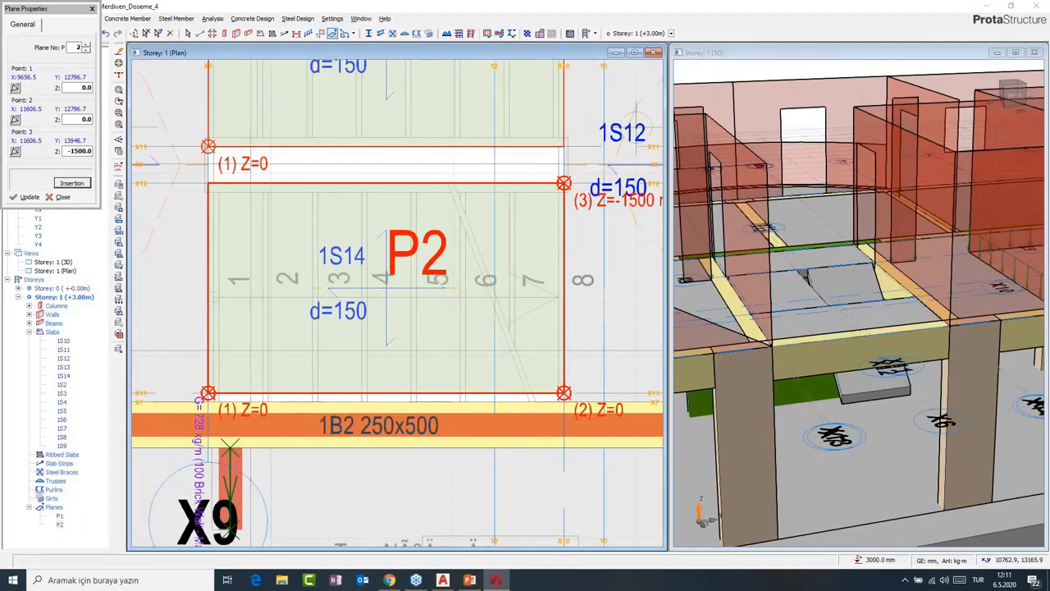
{"action": "left_click", "coordinate": [15, 119]}
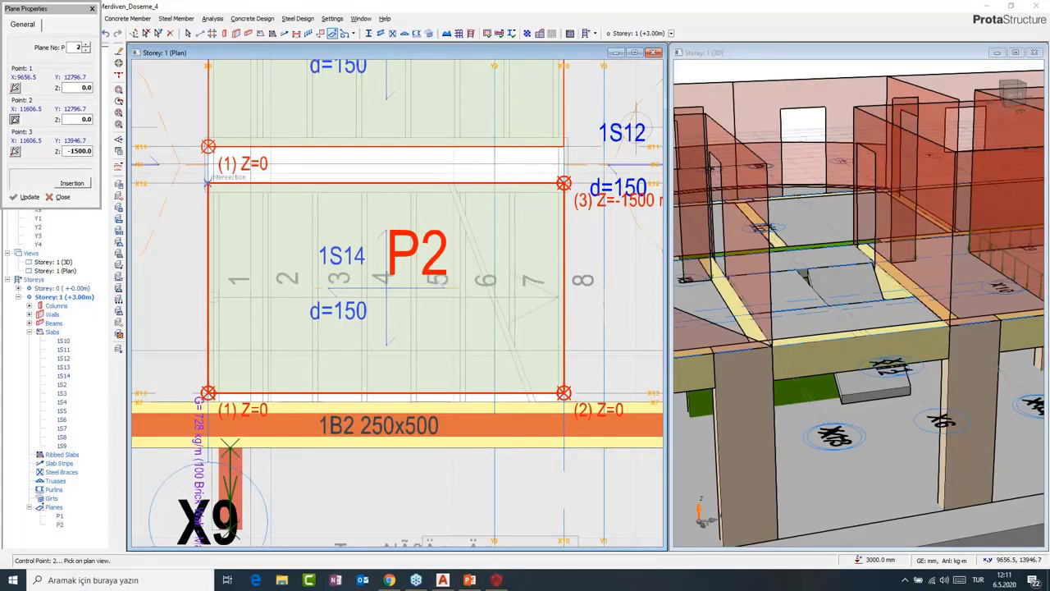
{"action": "left_click", "coordinate": [208, 182]}
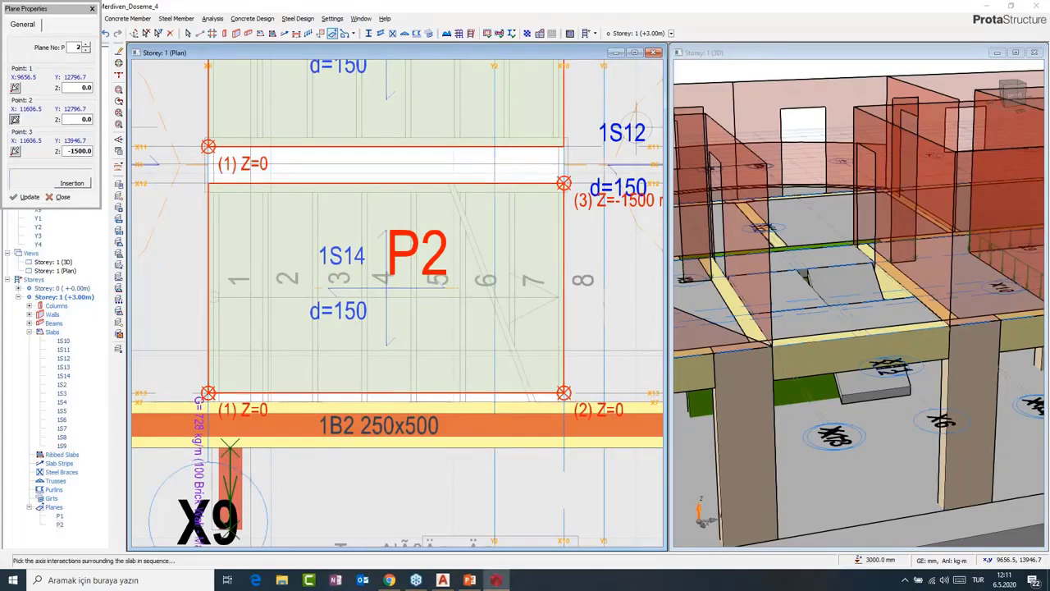
{"action": "left_click", "coordinate": [63, 197]}
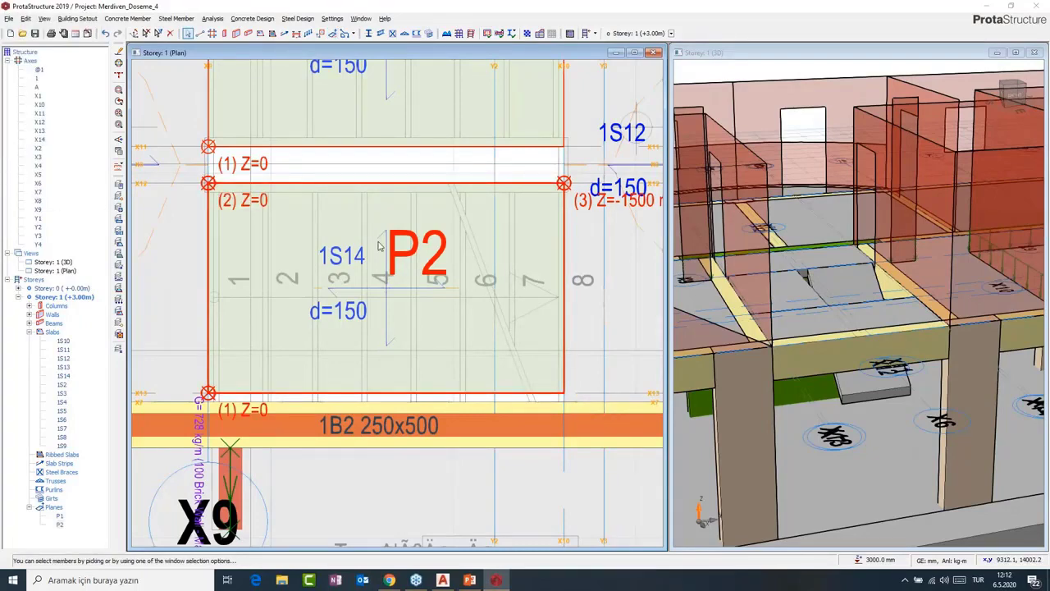
Set the Z values of control points 1 and 2 of plane P2 to -3000 mm, then adjust its members to the plane.
{"action": "scroll", "coordinate": [421, 318], "scroll_direction": "down", "scroll_amount": 1}
{"action": "left_click", "coordinate": [333, 33]}
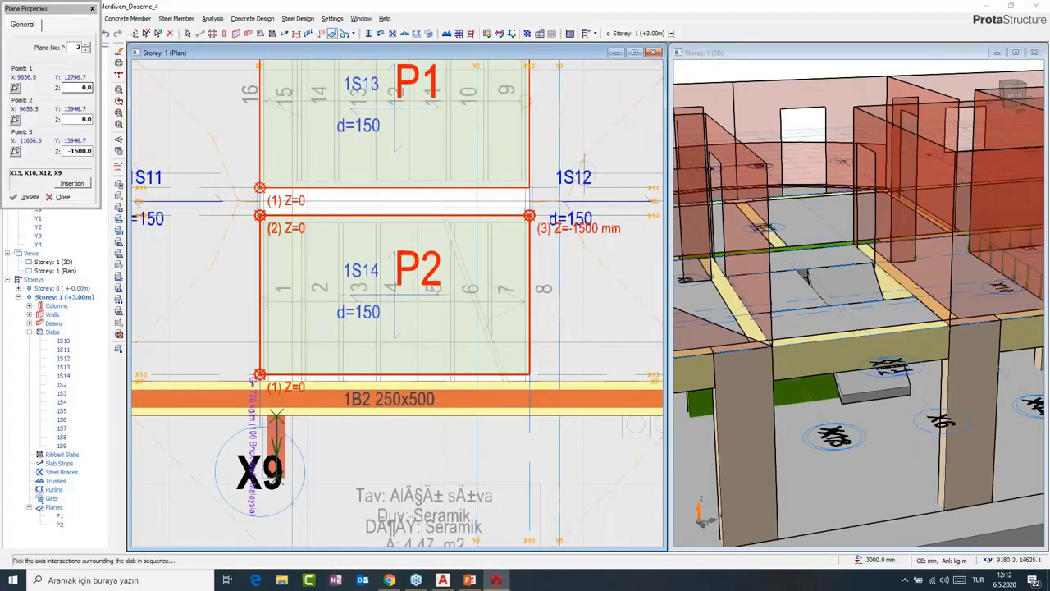
{"action": "left_click", "coordinate": [75, 86]}
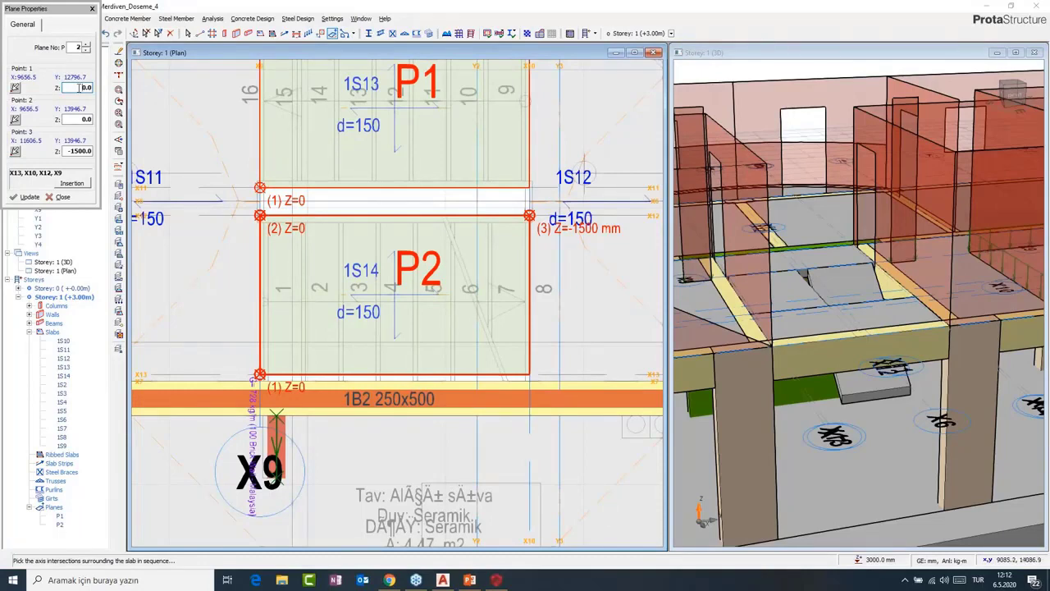
{"action": "type", "text": "-3000"}
{"action": "left_click", "coordinate": [82, 119]}
{"action": "type", "text": "-3000"}
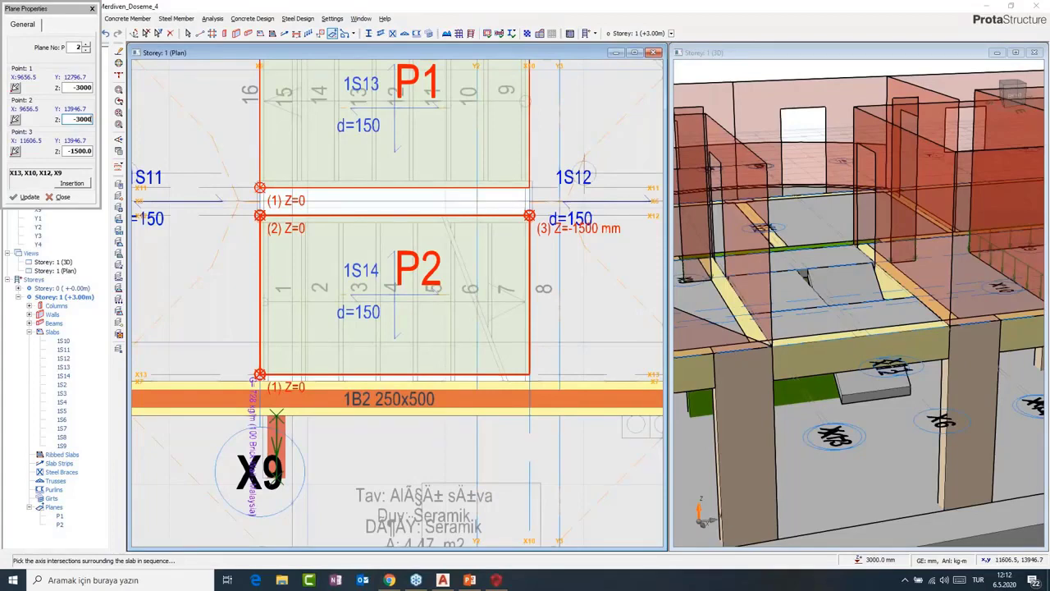
{"action": "left_click", "coordinate": [27, 197]}
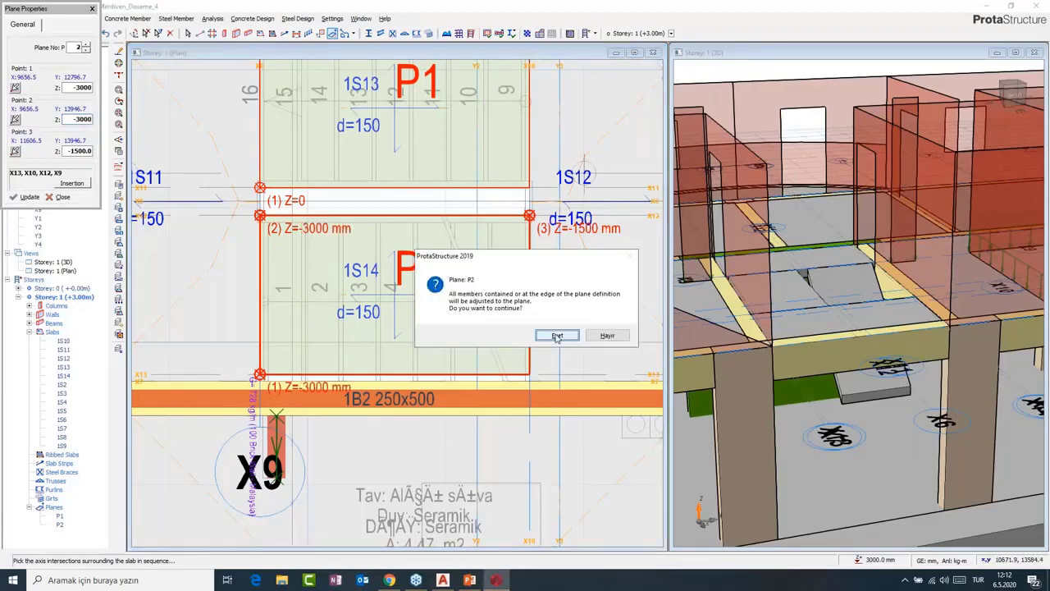
{"action": "left_click", "coordinate": [557, 336]}
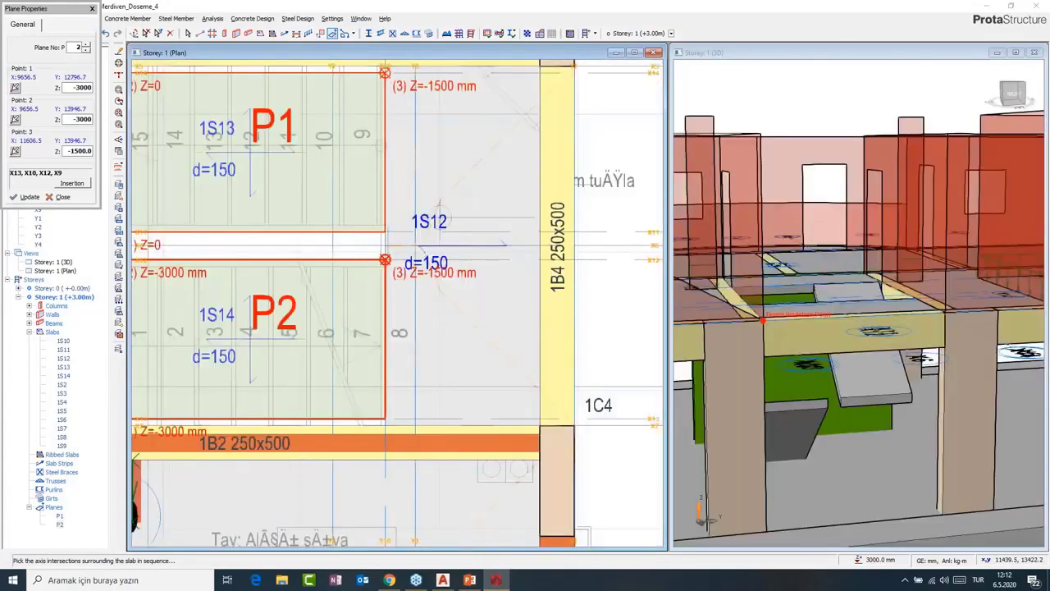
{"action": "left_click", "coordinate": [71, 183]}
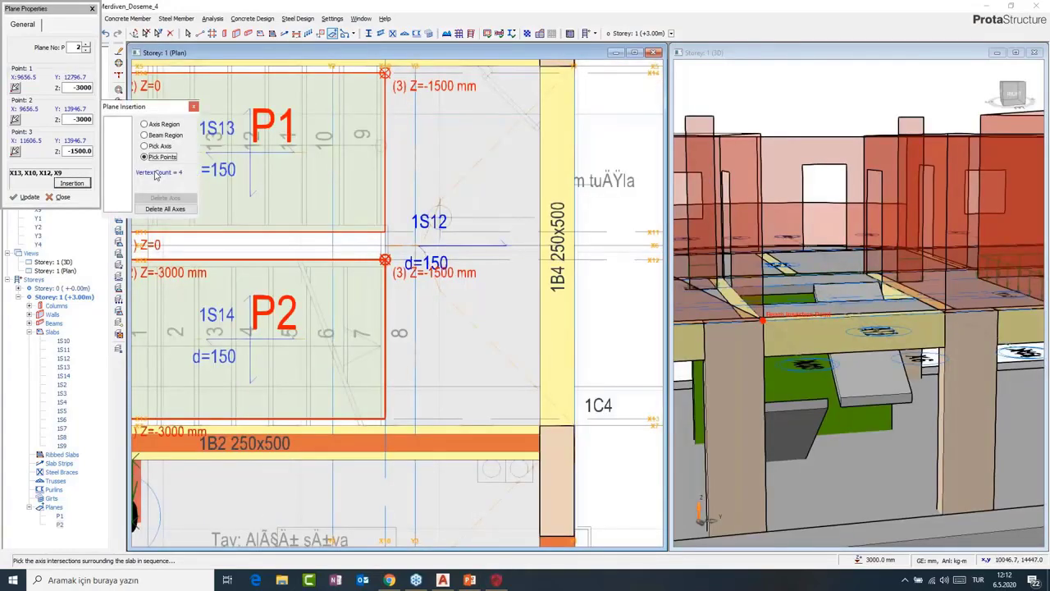
{"action": "left_click", "coordinate": [193, 107]}
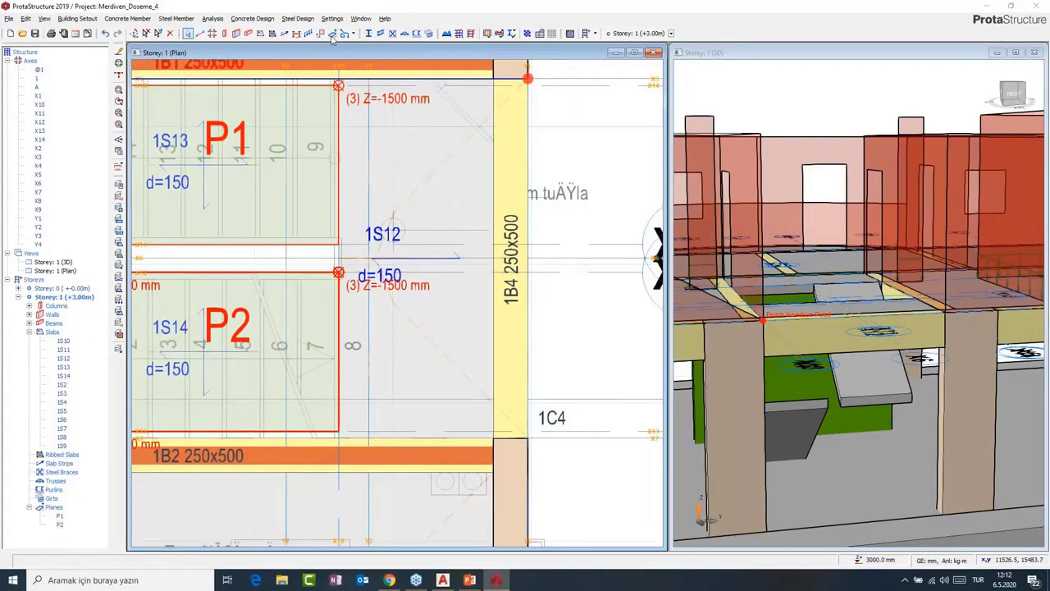
{"action": "left_click", "coordinate": [333, 34]}
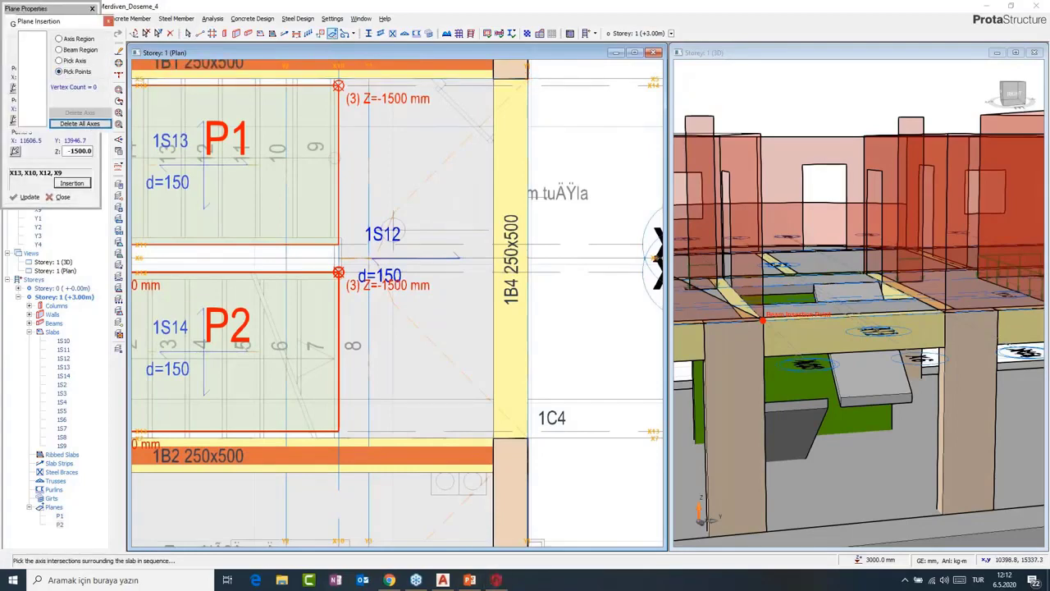
{"action": "scroll", "coordinate": [348, 104], "scroll_direction": "up", "scroll_amount": 2}
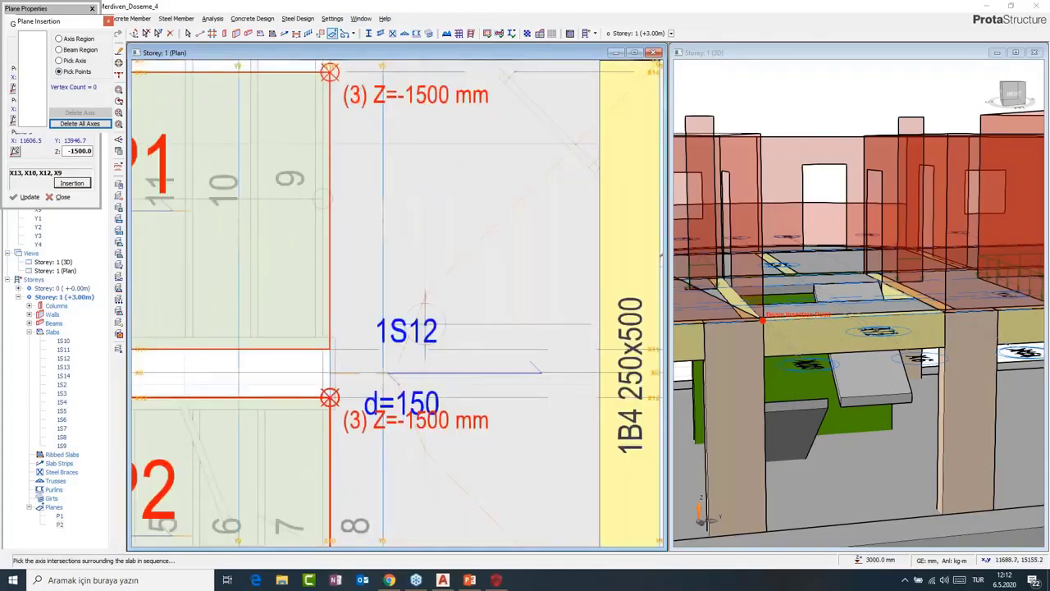
{"action": "scroll", "coordinate": [332, 78], "scroll_direction": "up", "scroll_amount": 3}
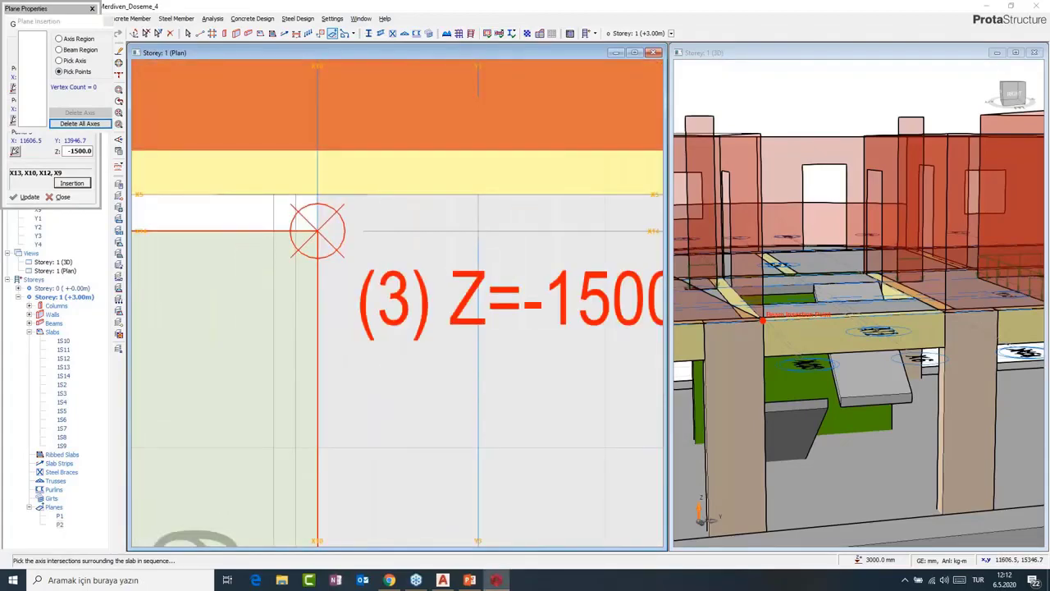
{"action": "scroll", "coordinate": [319, 205], "scroll_direction": "down", "scroll_amount": 5}
{"action": "scroll", "coordinate": [418, 197], "scroll_direction": "up", "scroll_amount": 3}
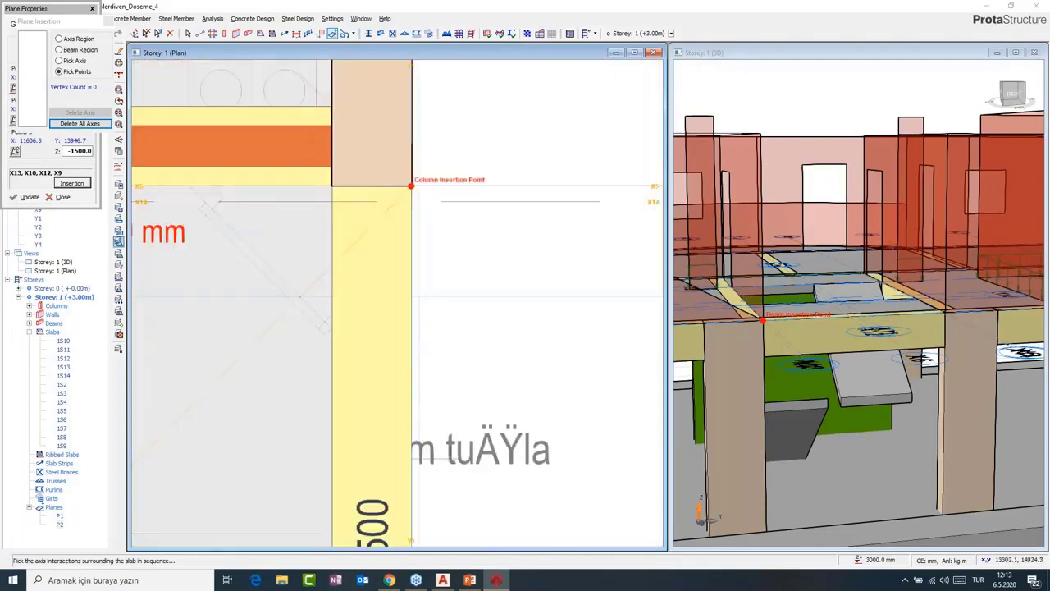
{"action": "left_click", "coordinate": [410, 186]}
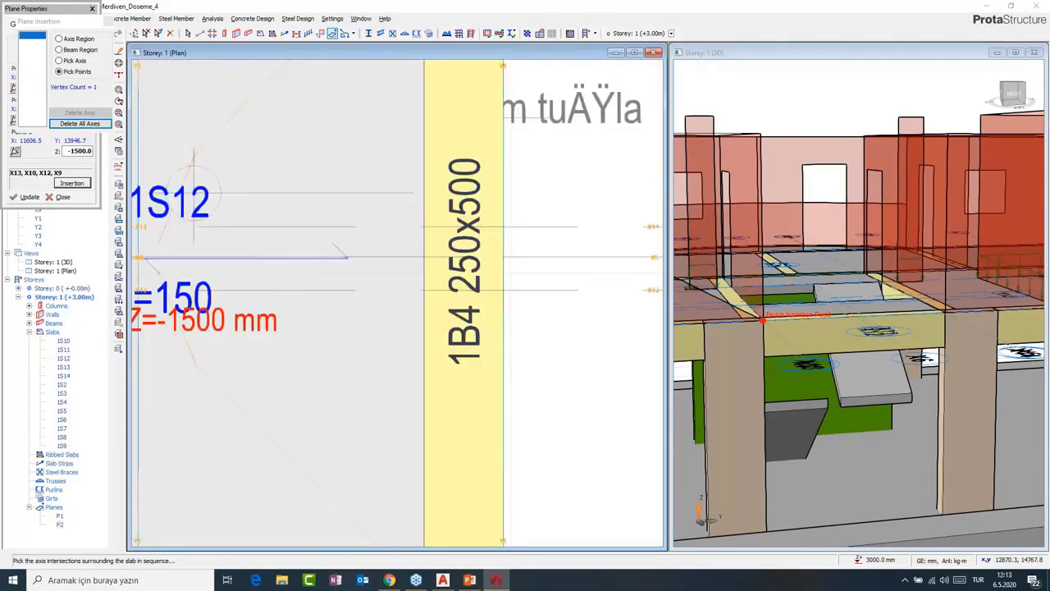
{"action": "middle_click_drag", "start_coordinate": [499, 517], "coordinate": [558, 164]}
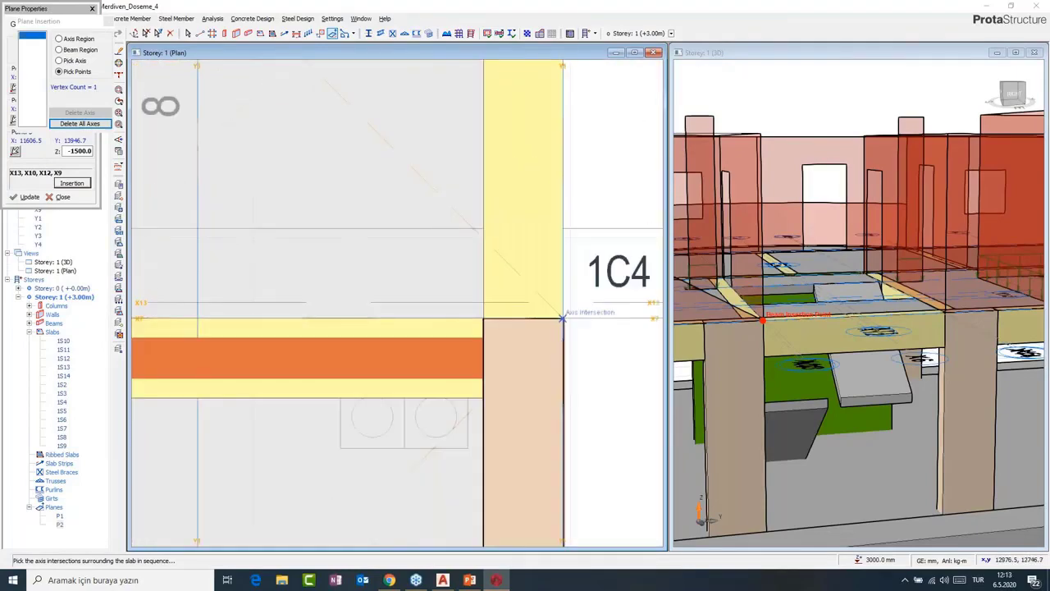
{"action": "left_click", "coordinate": [563, 318]}
{"action": "middle_click_drag", "start_coordinate": [148, 318], "coordinate": [543, 311]}
{"action": "key", "text": "Escape"}
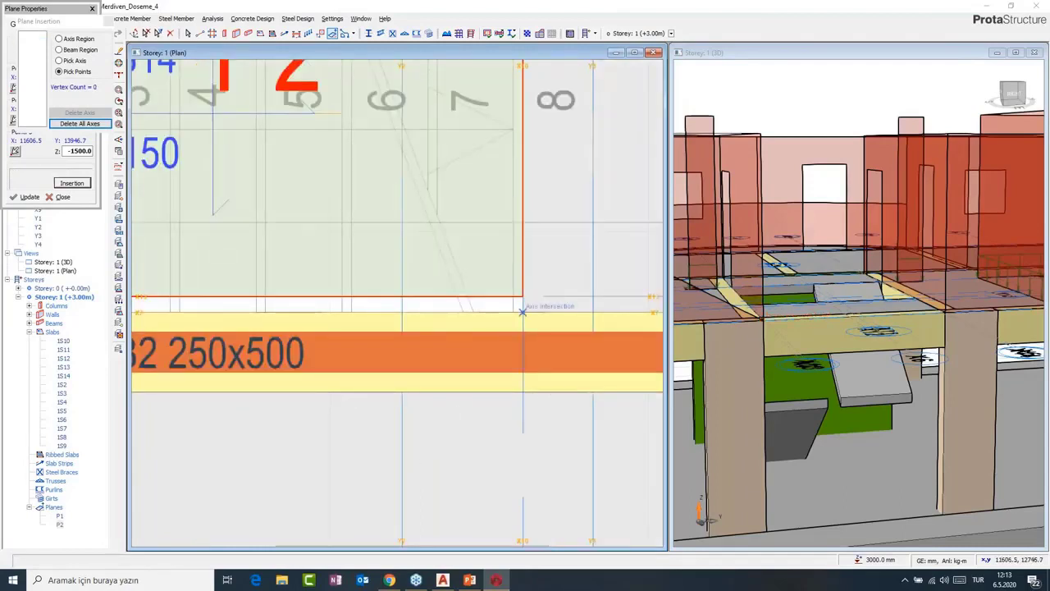
{"action": "left_click", "coordinate": [107, 22]}
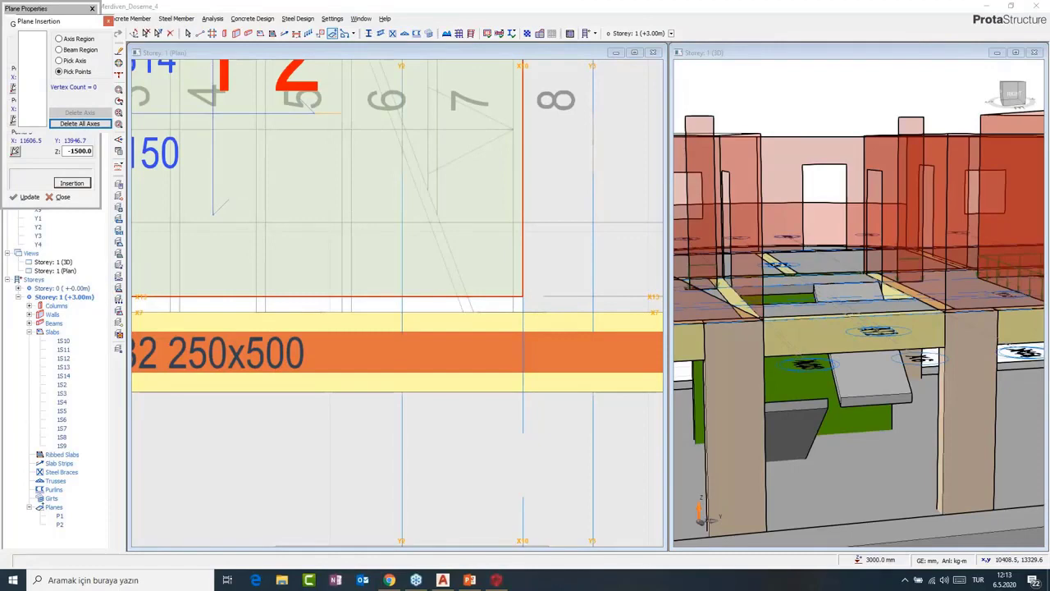
Insert a plane over landing slab 1S12 by picking its four corner axis intersections on X10 and beam 1B4's outer axis.
{"action": "middle_click_drag", "start_coordinate": [522, 287], "coordinate": [317, 308]}
{"action": "left_click", "coordinate": [318, 316]}
{"action": "middle_click_drag", "start_coordinate": [585, 315], "coordinate": [284, 338]}
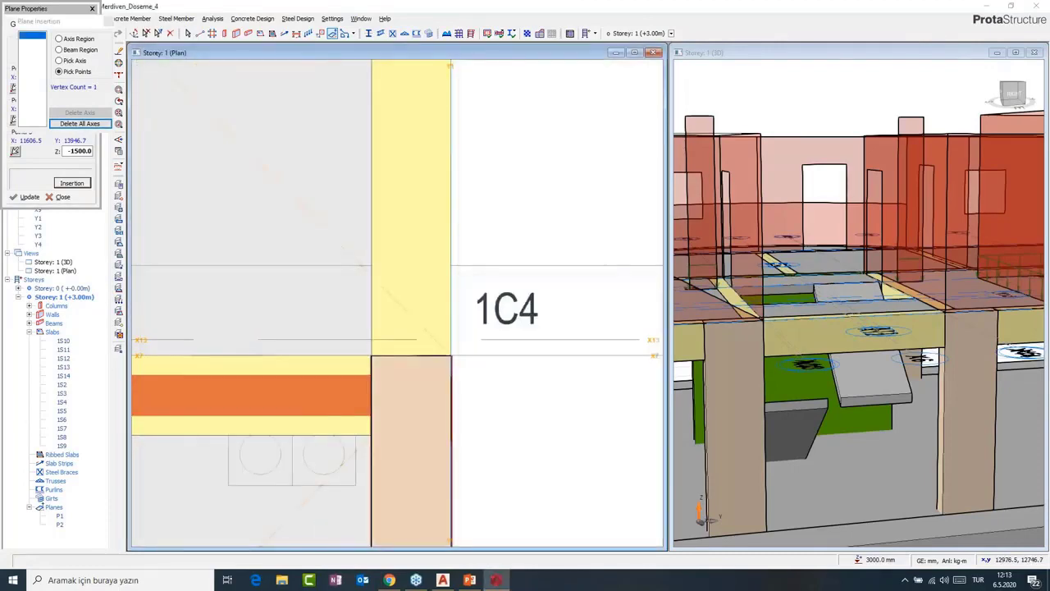
{"action": "middle_click_drag", "start_coordinate": [353, 82], "coordinate": [464, 544]}
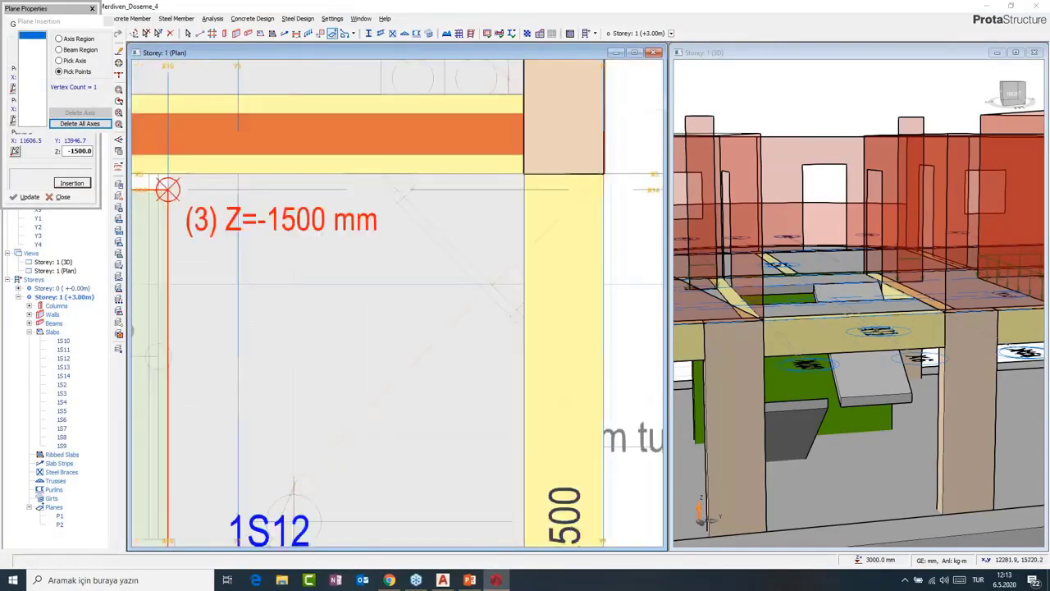
{"action": "left_click", "coordinate": [167, 189]}
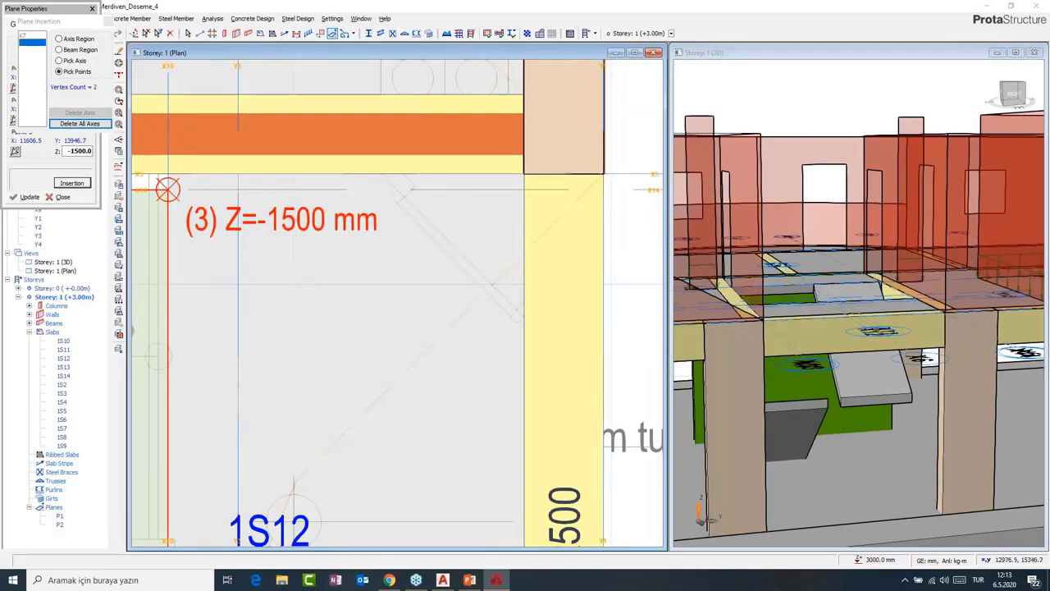
{"action": "scroll", "coordinate": [168, 177], "scroll_direction": "up", "scroll_amount": 1}
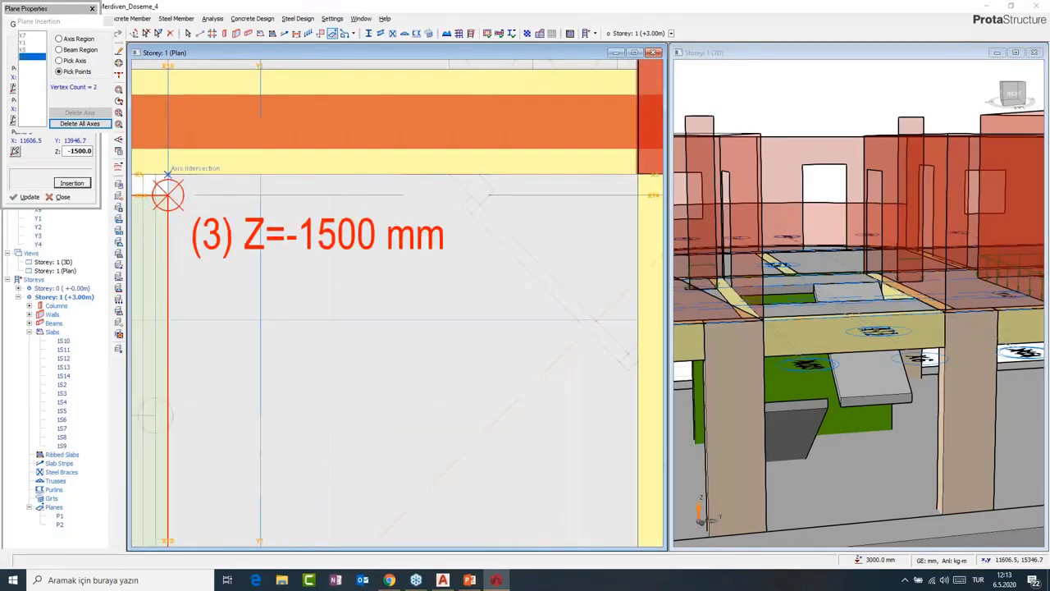
{"action": "left_click", "coordinate": [168, 174]}
{"action": "scroll", "coordinate": [367, 231], "scroll_direction": "down", "scroll_amount": 3}
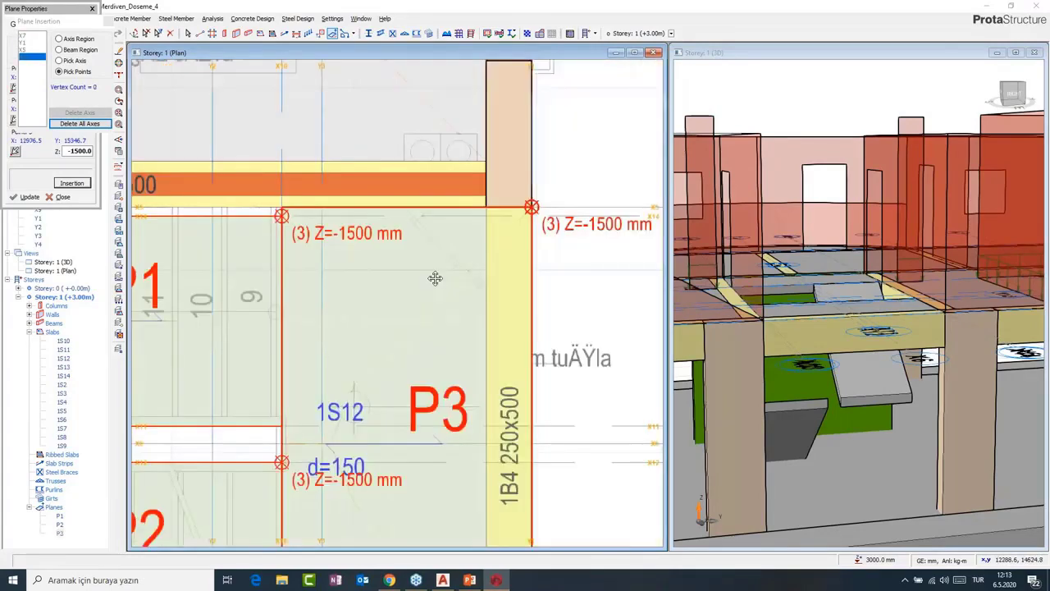
{"action": "scroll", "coordinate": [435, 278], "scroll_direction": "down", "scroll_amount": 2}
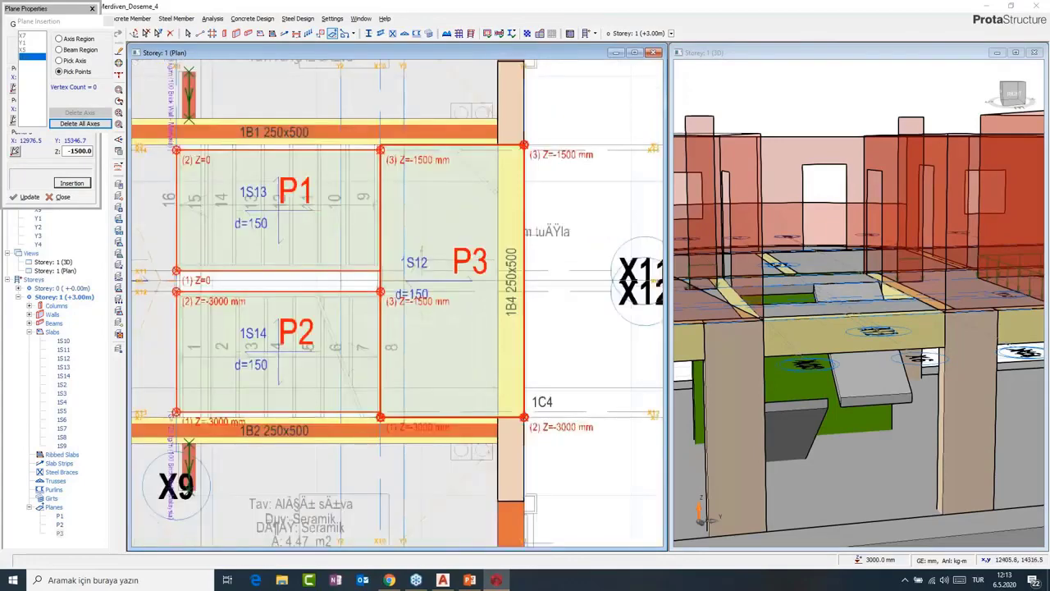
{"action": "key", "text": "Escape"}
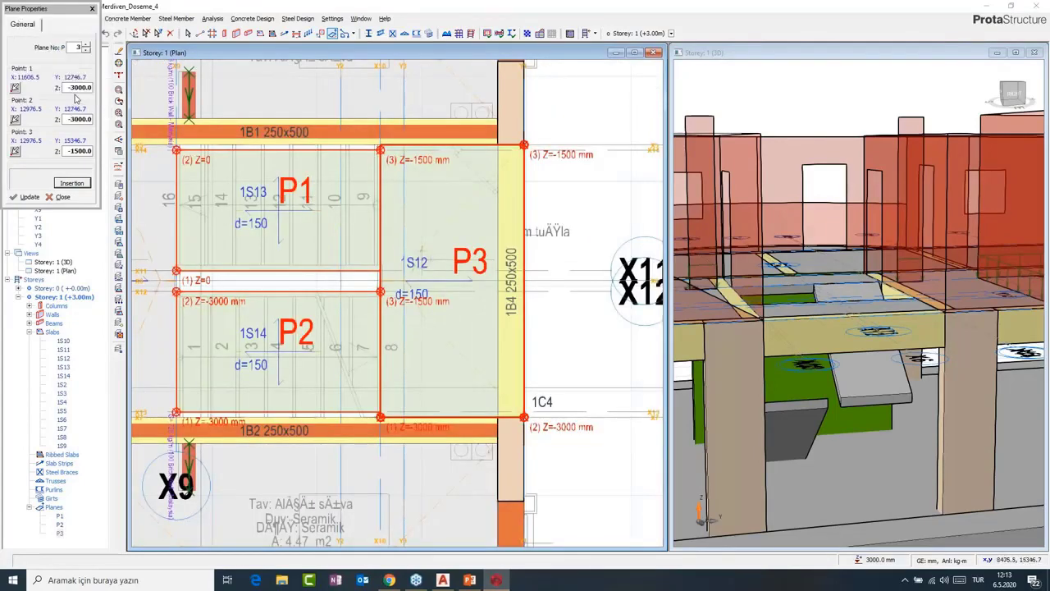
Set the Z values of control points 1 and 2 of plane P3 to -1500 mm and update the plane.
{"action": "left_click_drag", "start_coordinate": [67, 119], "coordinate": [113, 114]}
{"action": "type", "text": "-1500"}
{"action": "left_click_drag", "start_coordinate": [66, 88], "coordinate": [96, 90]}
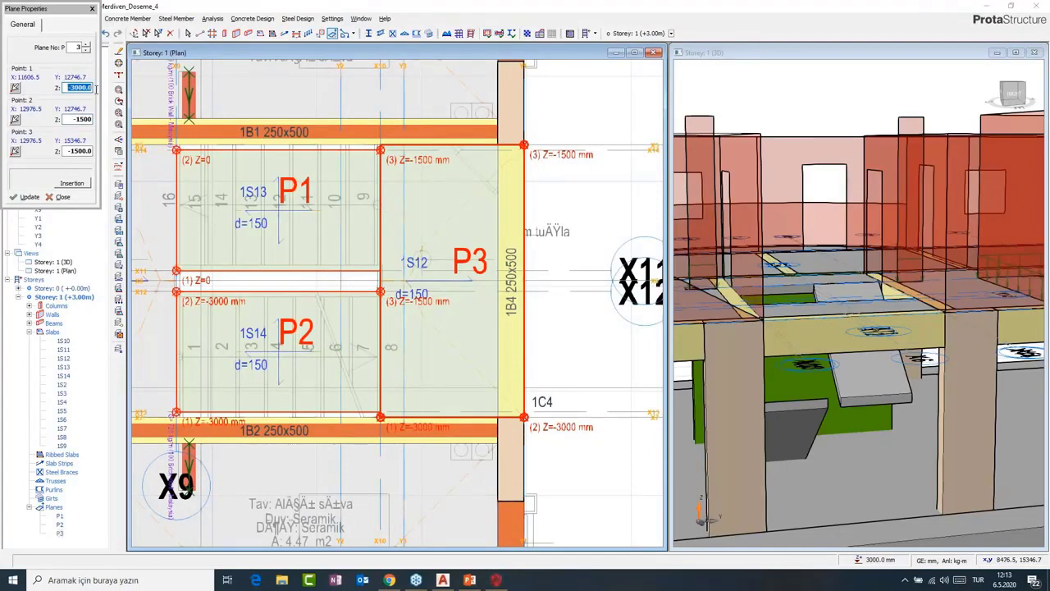
{"action": "type", "text": "-1500"}
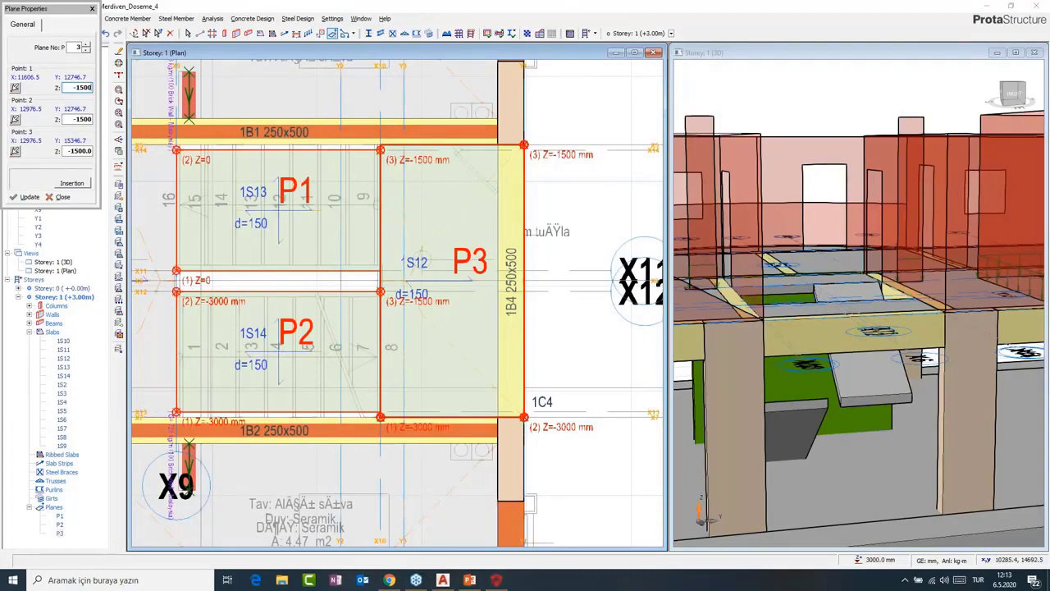
{"action": "left_click", "coordinate": [27, 196]}
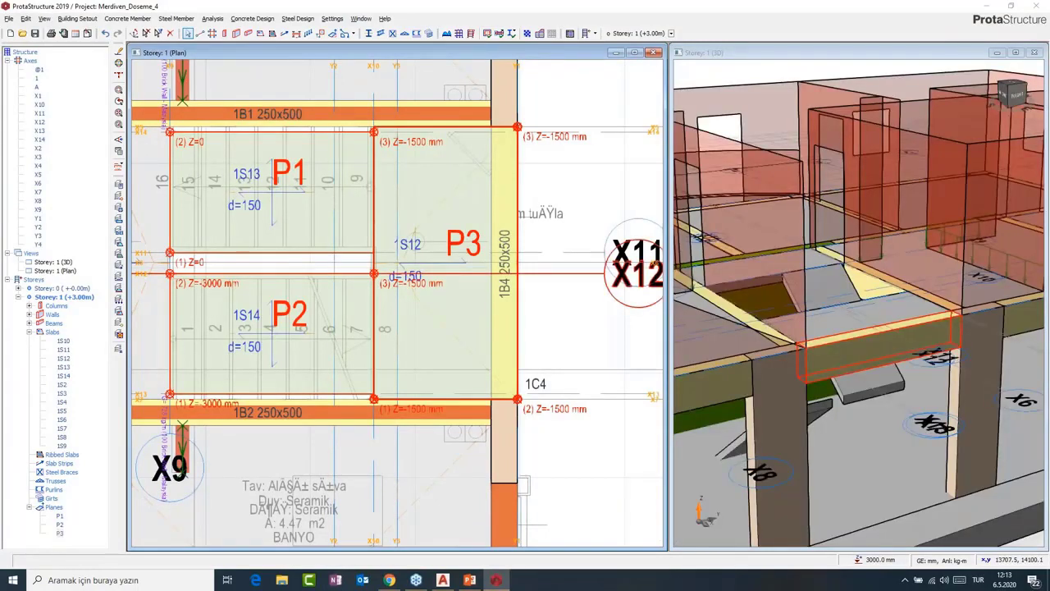
Associate landing slab 1S12 and beam 1B4 with plane P3 and move them onto that plane.
{"action": "left_click", "coordinate": [873, 348]}
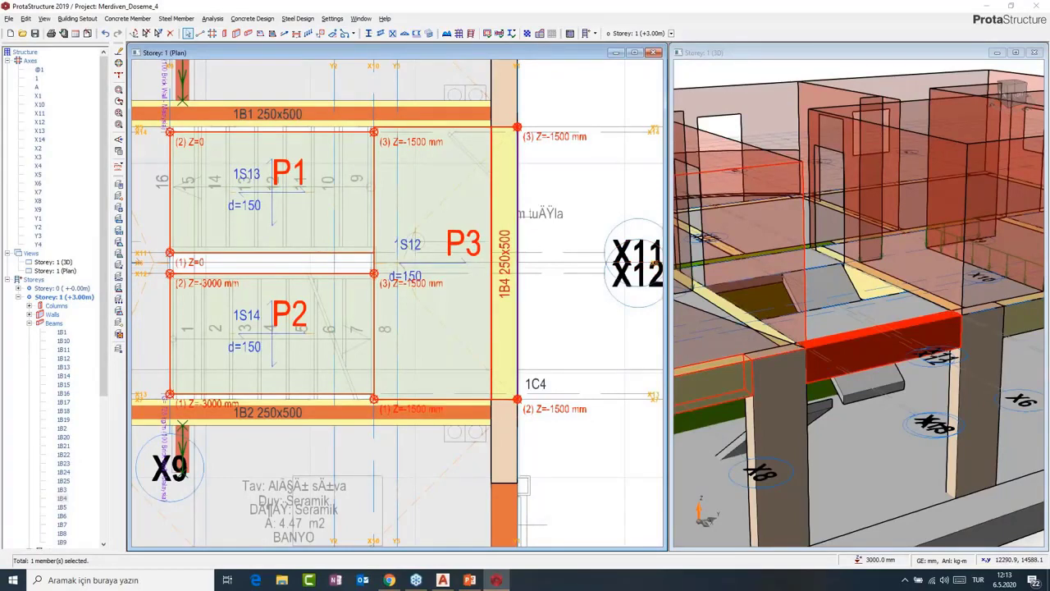
{"action": "left_click", "coordinate": [409, 244], "text": "ctrl"}
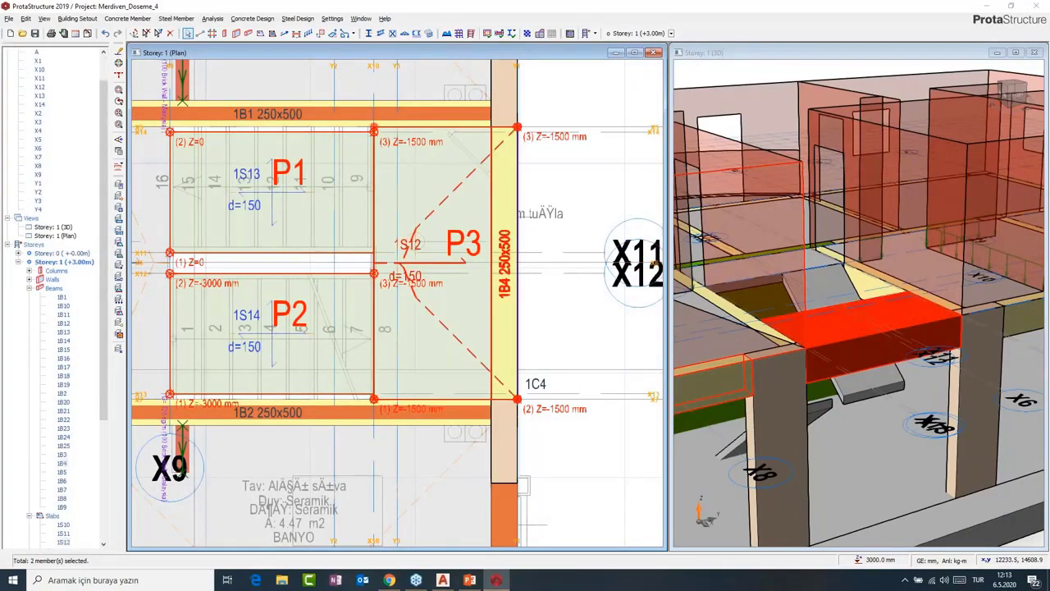
{"action": "left_click", "coordinate": [505, 288], "text": "ctrl"}
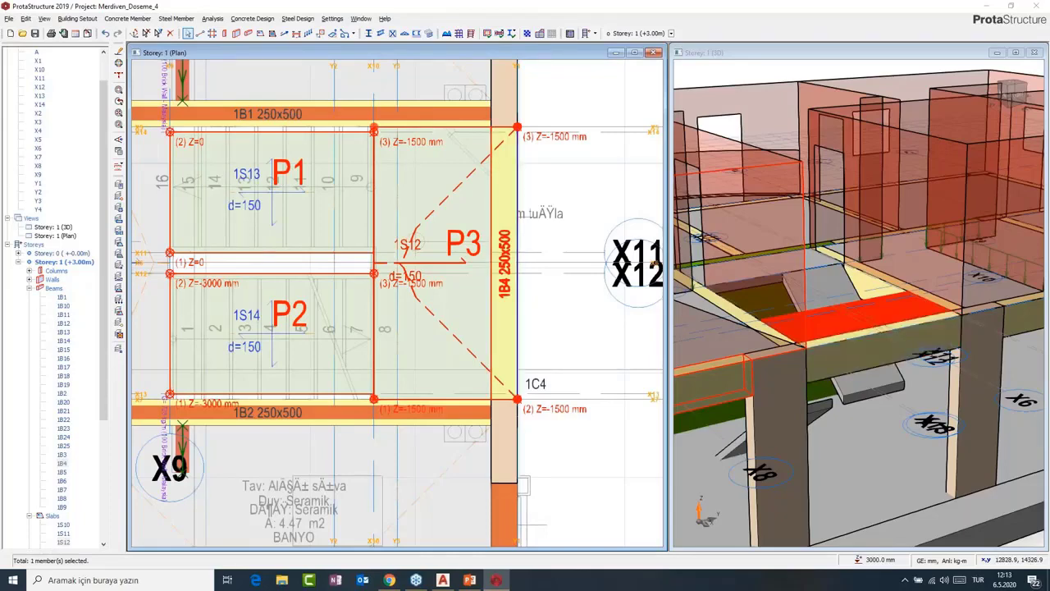
{"action": "left_click", "coordinate": [504, 271], "text": "ctrl"}
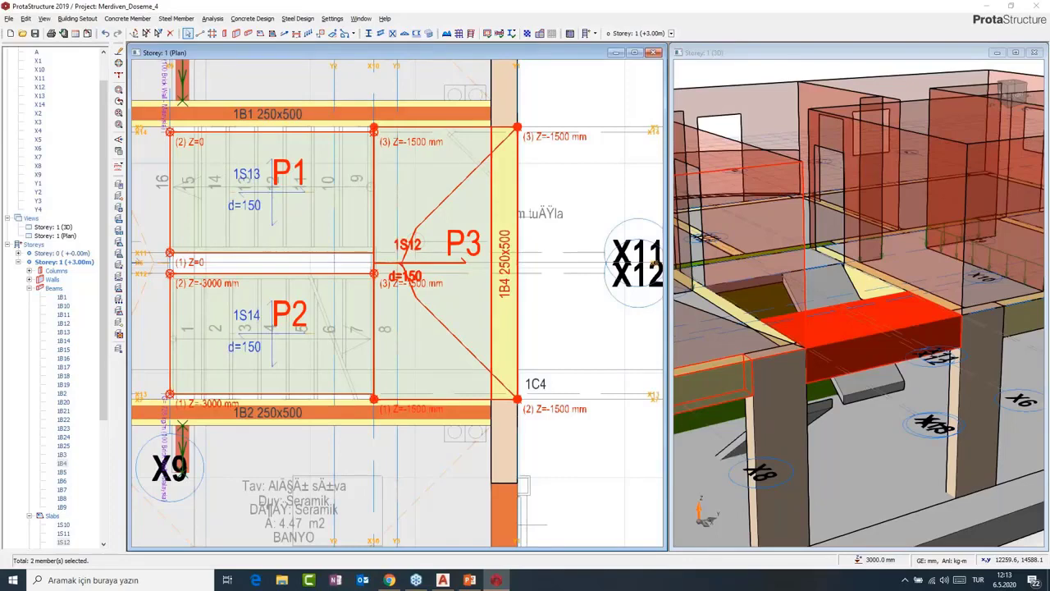
{"action": "left_click", "coordinate": [460, 353]}
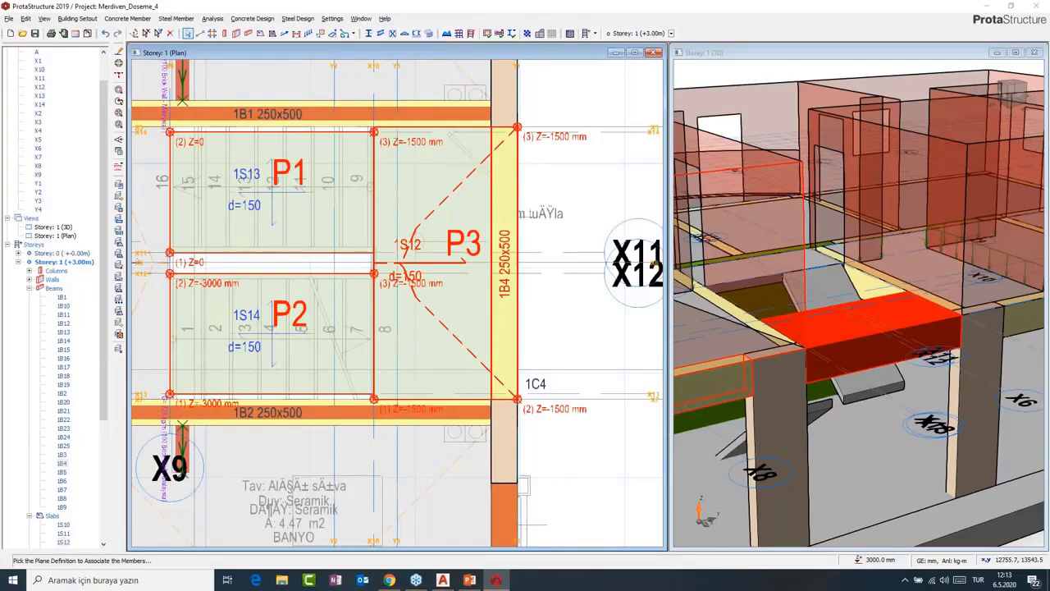
{"action": "left_click", "coordinate": [464, 244]}
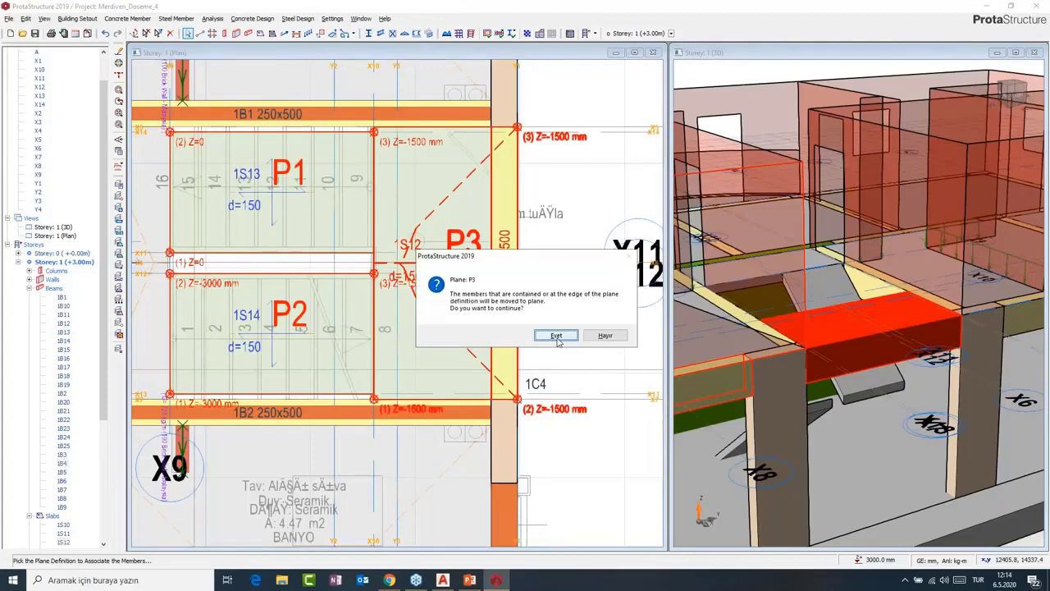
{"action": "left_click", "coordinate": [558, 342]}
{"action": "middle_click_drag", "start_coordinate": [894, 369], "coordinate": [935, 440]}
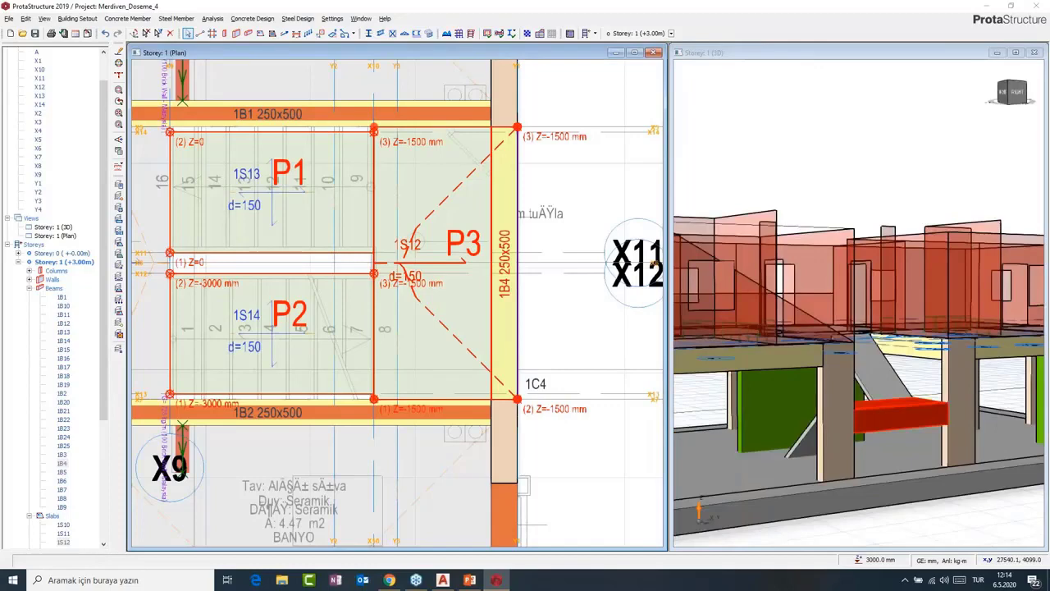
{"action": "middle_click_drag", "start_coordinate": [935, 440], "coordinate": [796, 420]}
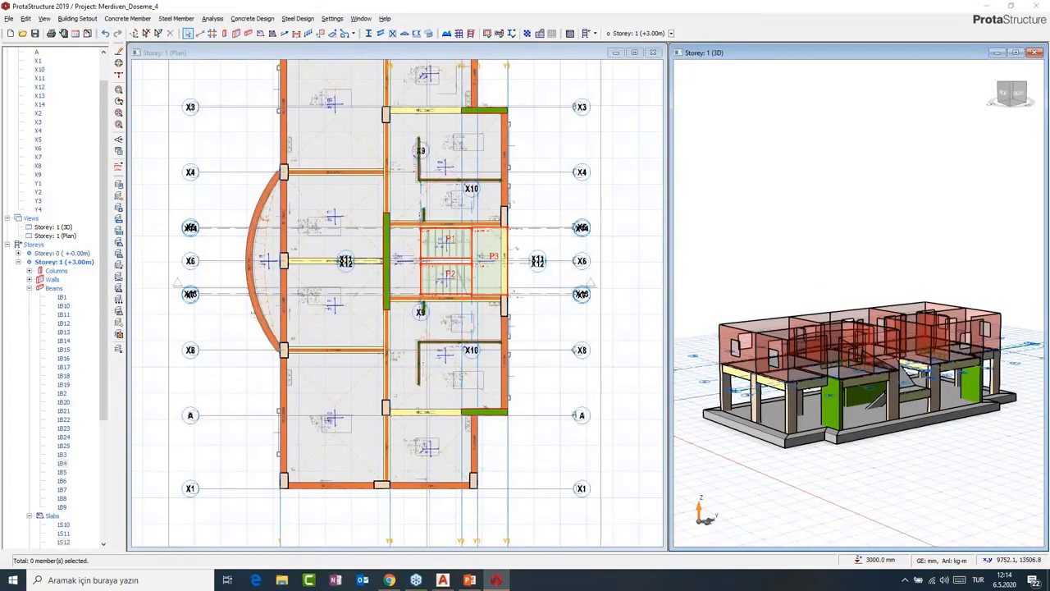
Insert additional storeys on top of the building by setting the total number of storeys to 6.
{"action": "scroll", "coordinate": [406, 223], "scroll_direction": "up", "scroll_amount": 3}
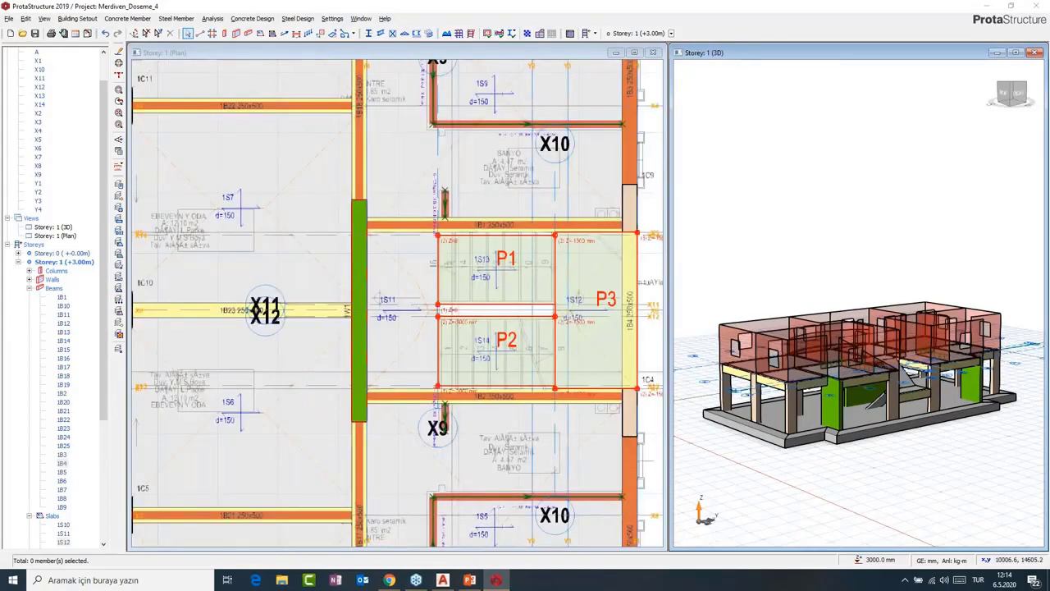
{"action": "middle_click_drag", "start_coordinate": [470, 135], "coordinate": [486, 149]}
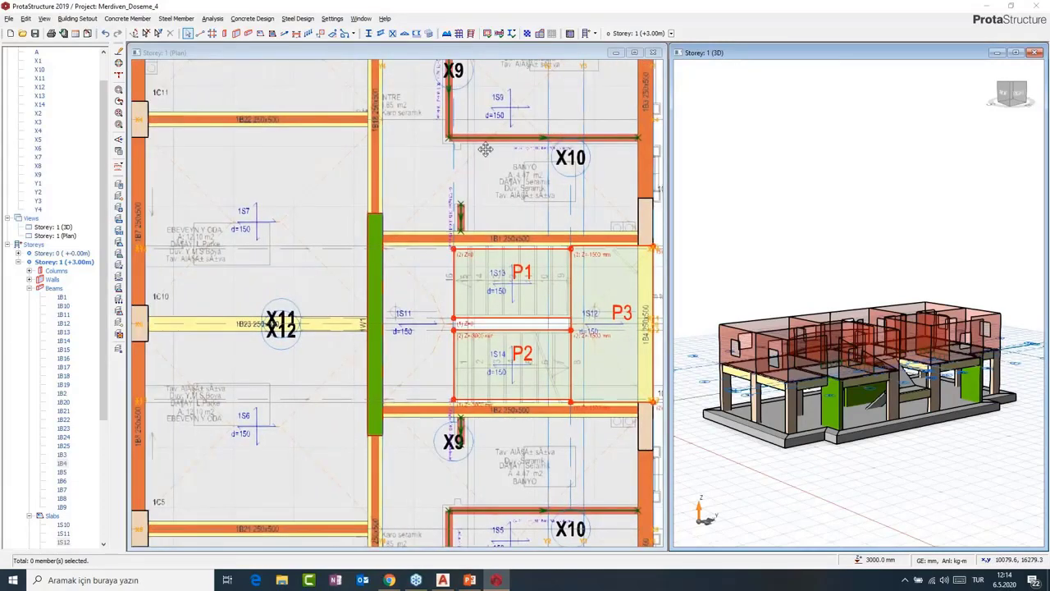
{"action": "middle_click_drag", "start_coordinate": [451, 543], "coordinate": [465, 279]}
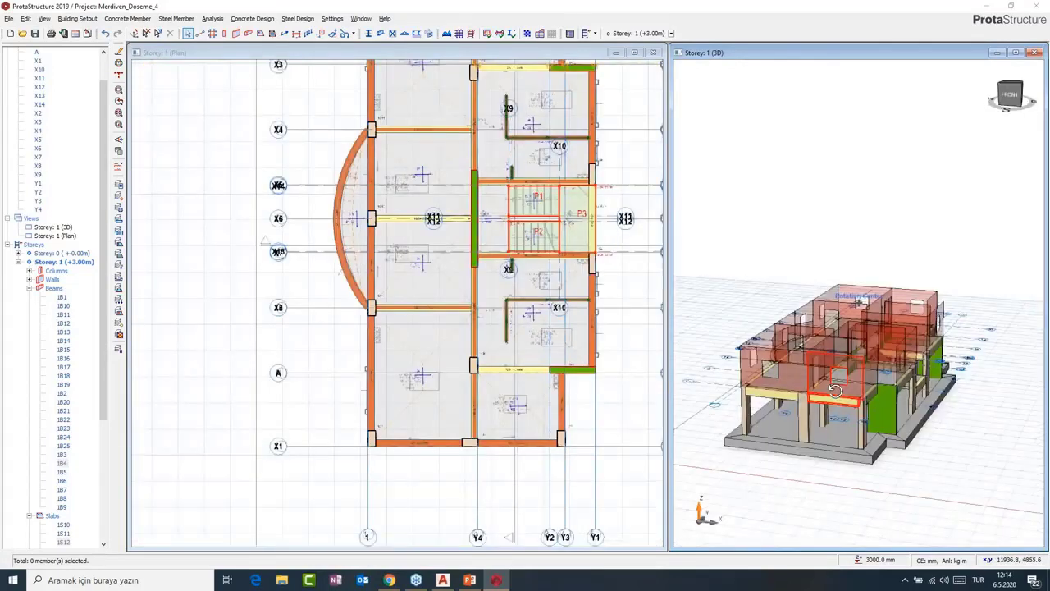
{"action": "middle_click_drag", "start_coordinate": [835, 392], "coordinate": [883, 346]}
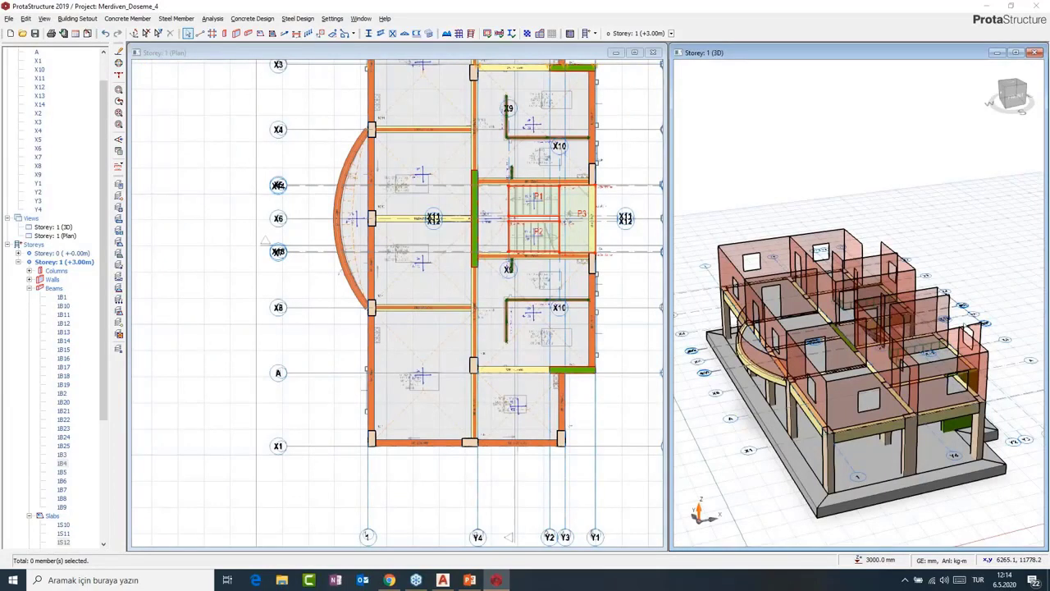
{"action": "middle_click_drag", "start_coordinate": [442, 223], "coordinate": [442, 302]}
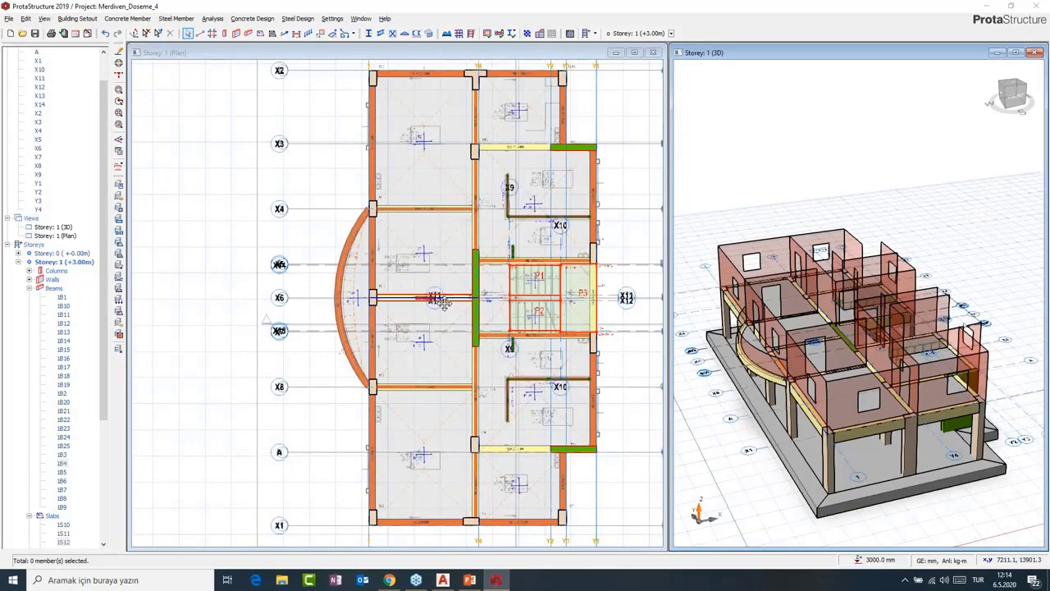
{"action": "middle_click_drag", "start_coordinate": [443, 302], "coordinate": [405, 303]}
{"action": "right_click", "coordinate": [37, 244]}
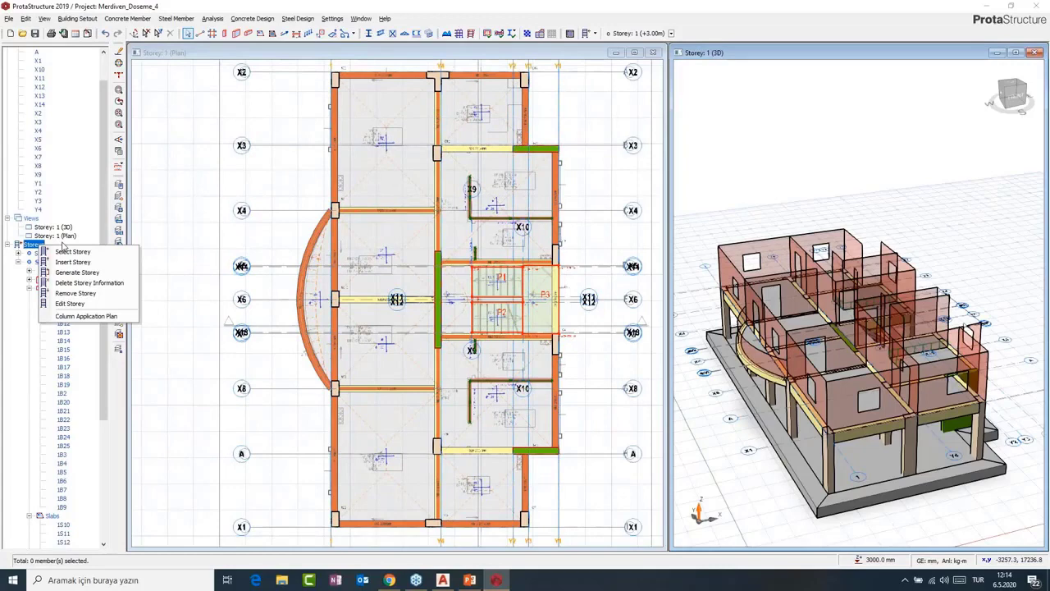
{"action": "left_click", "coordinate": [72, 262]}
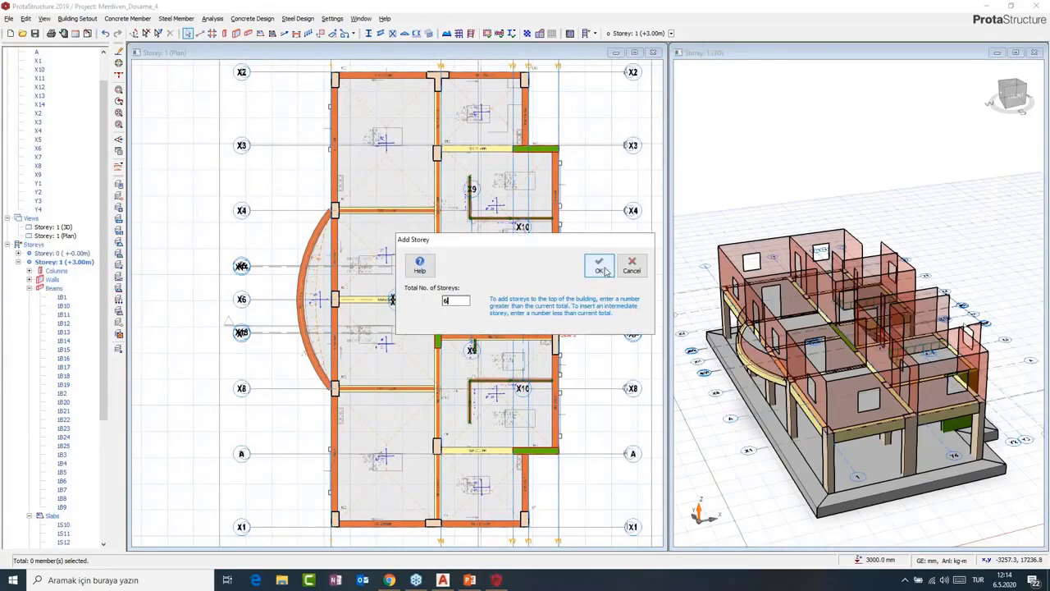
{"action": "left_click", "coordinate": [599, 266]}
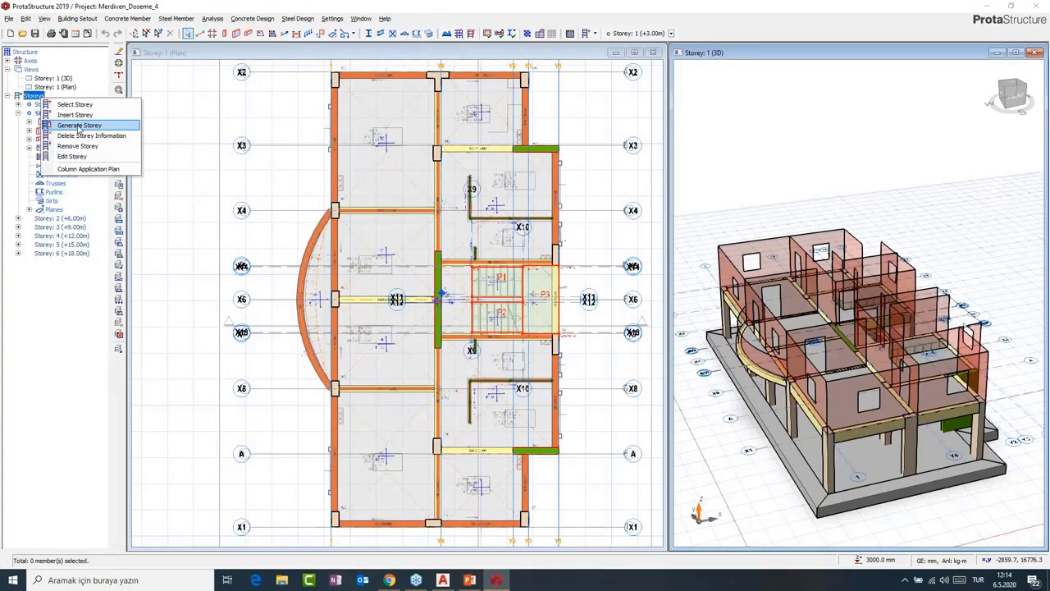
Generate Storeys 2 to 6 from Storey 1 with all member types included.
{"action": "left_click", "coordinate": [79, 125]}
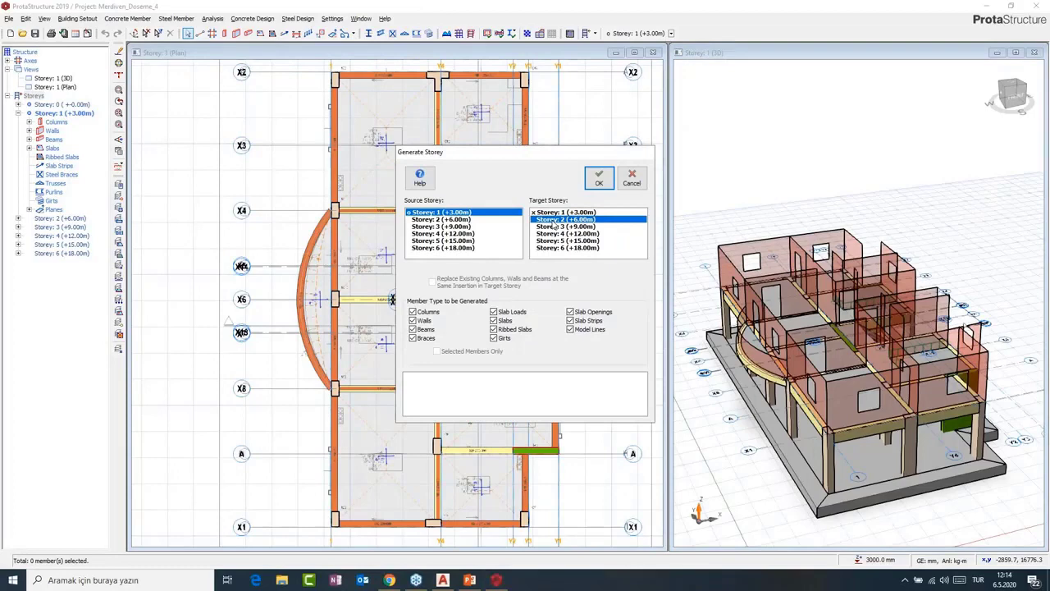
{"action": "left_click", "coordinate": [568, 247], "text": "shift"}
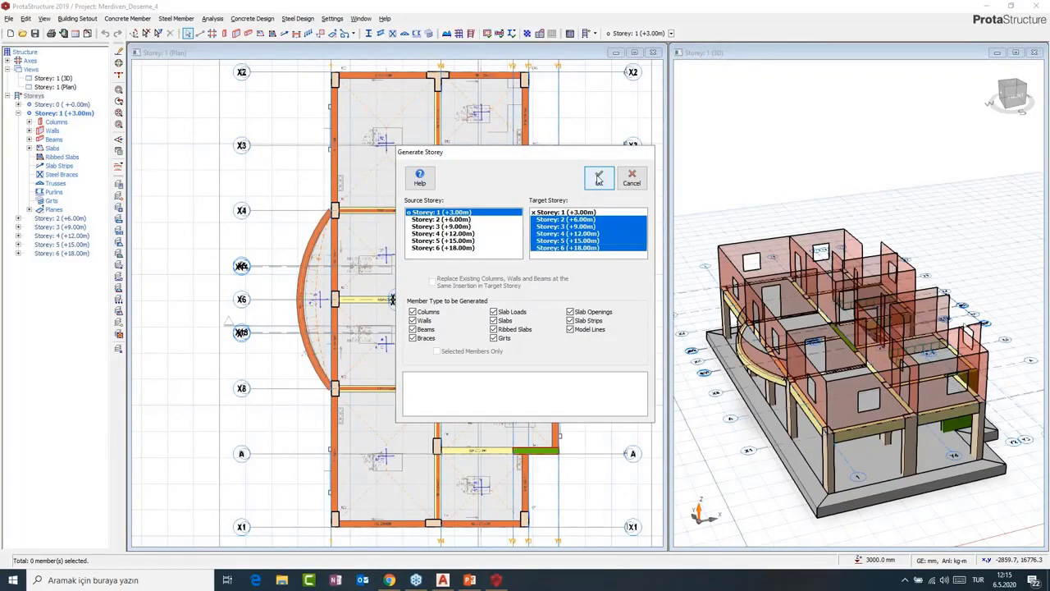
{"action": "left_click", "coordinate": [598, 179]}
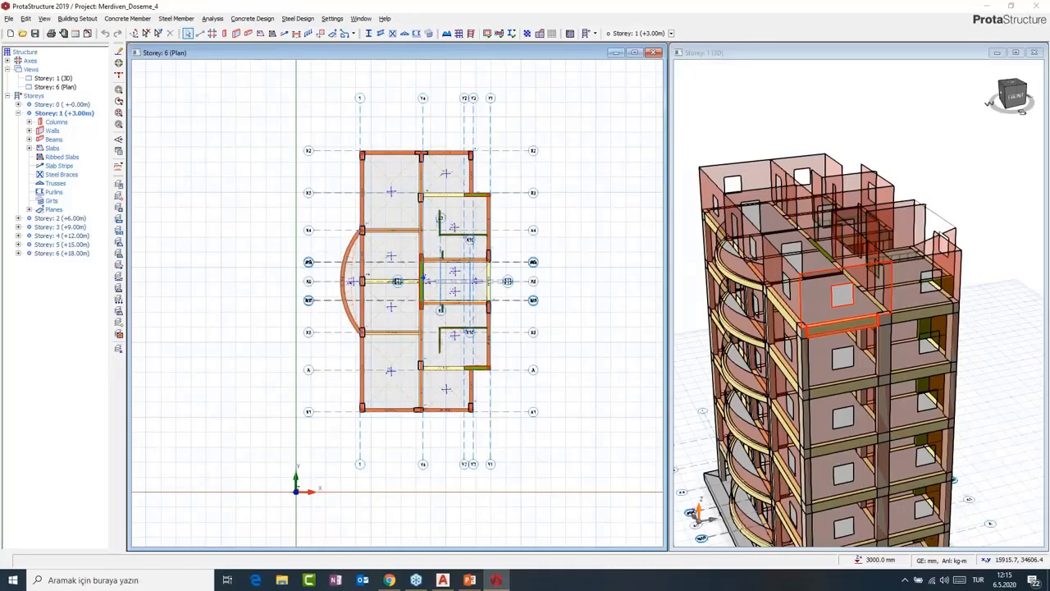
Delete the wall loads from all Storey 6 beams, then open the Storey 1 plan.
{"action": "middle_click_drag", "start_coordinate": [845, 327], "coordinate": [888, 287]}
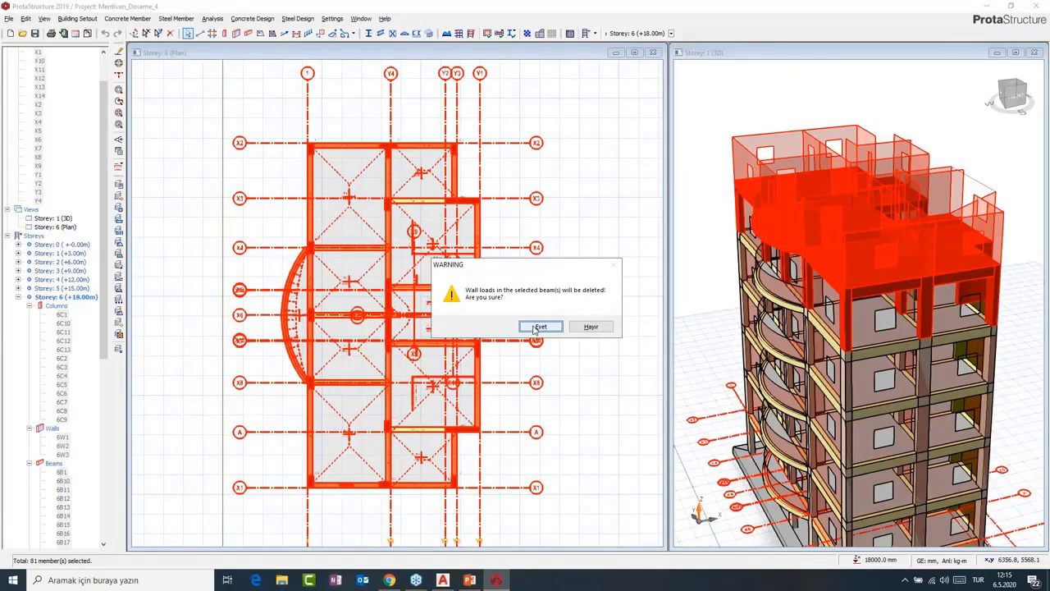
{"action": "left_click", "coordinate": [539, 327]}
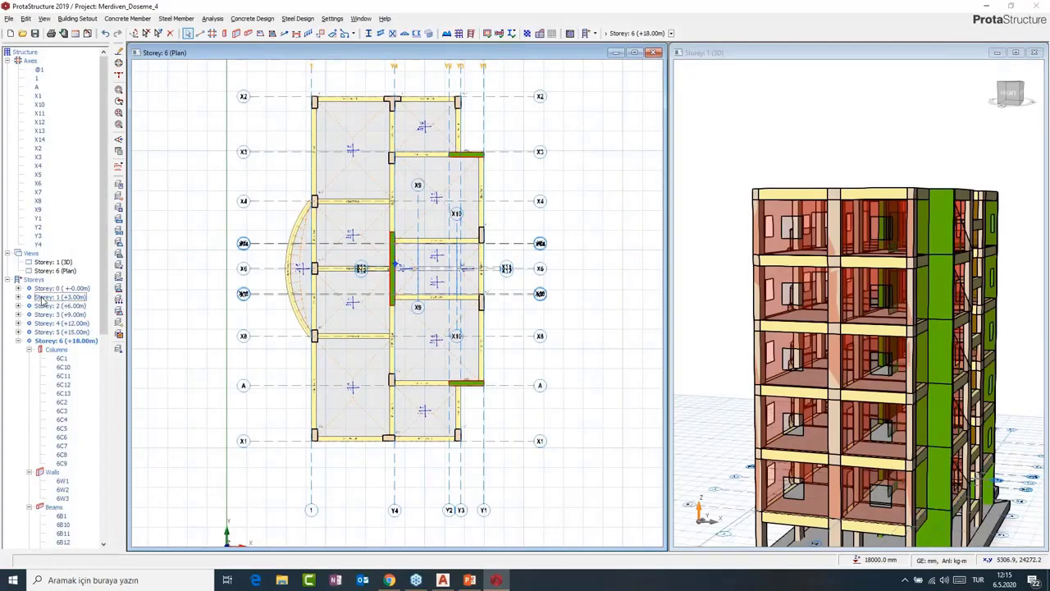
{"action": "double_click", "coordinate": [44, 298]}
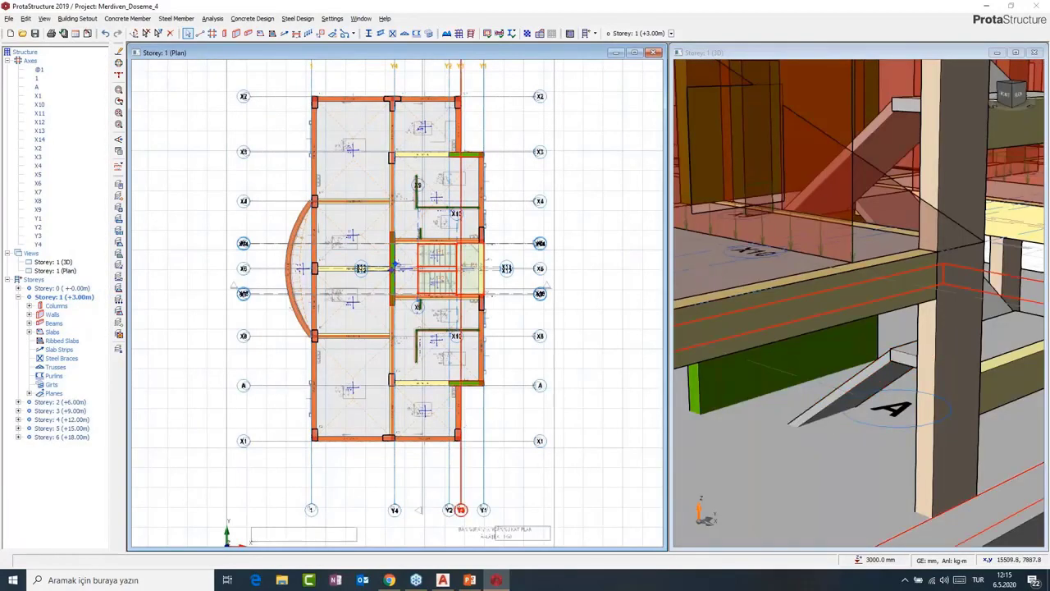
Set up a new wall with the Basement Wall (Meshed) model and top delZ values of -3000 mm at ends I and J.
{"action": "left_click", "coordinate": [240, 34]}
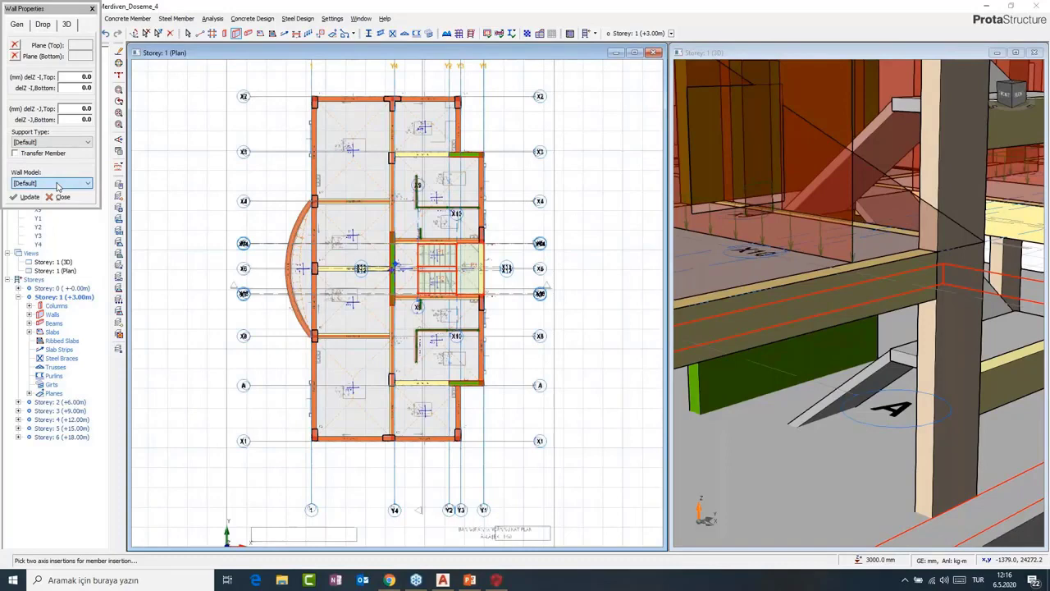
{"action": "left_click", "coordinate": [17, 24]}
{"action": "left_click", "coordinate": [66, 23]}
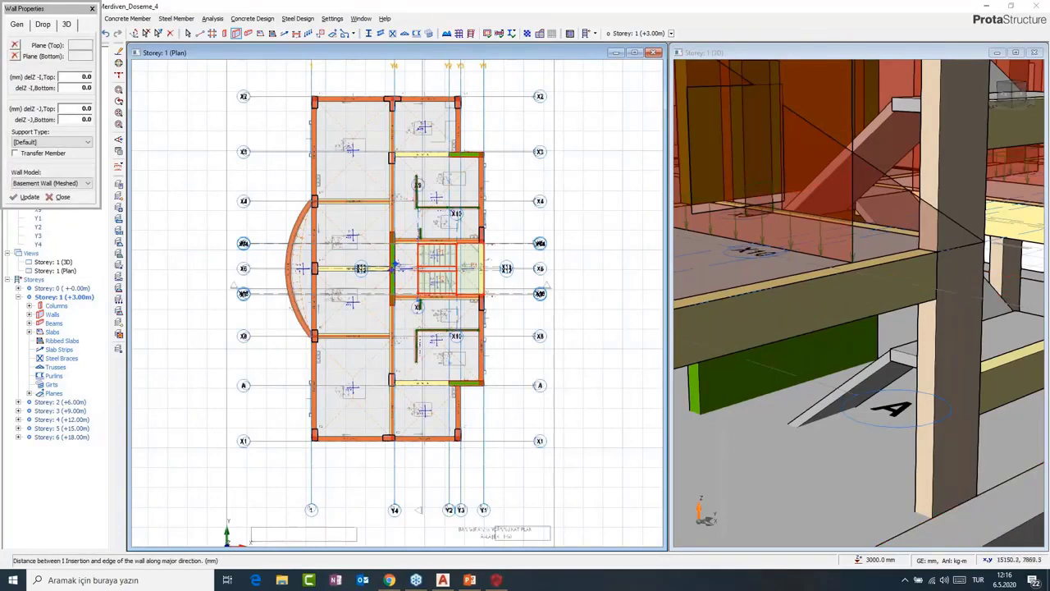
{"action": "scroll", "coordinate": [809, 417], "scroll_direction": "up", "scroll_amount": 2}
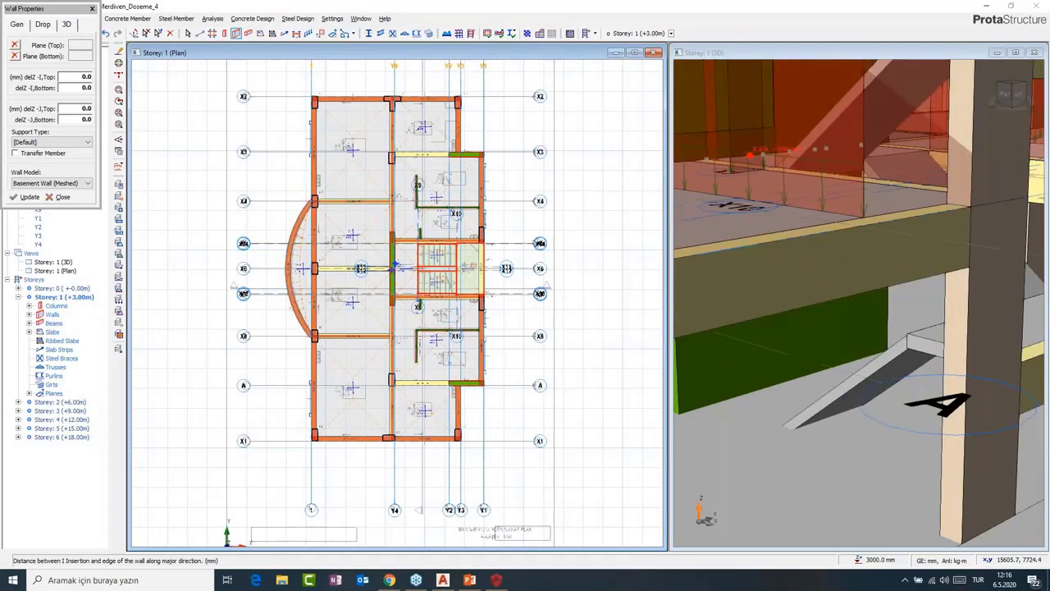
{"action": "scroll", "coordinate": [447, 293], "scroll_direction": "up", "scroll_amount": 2}
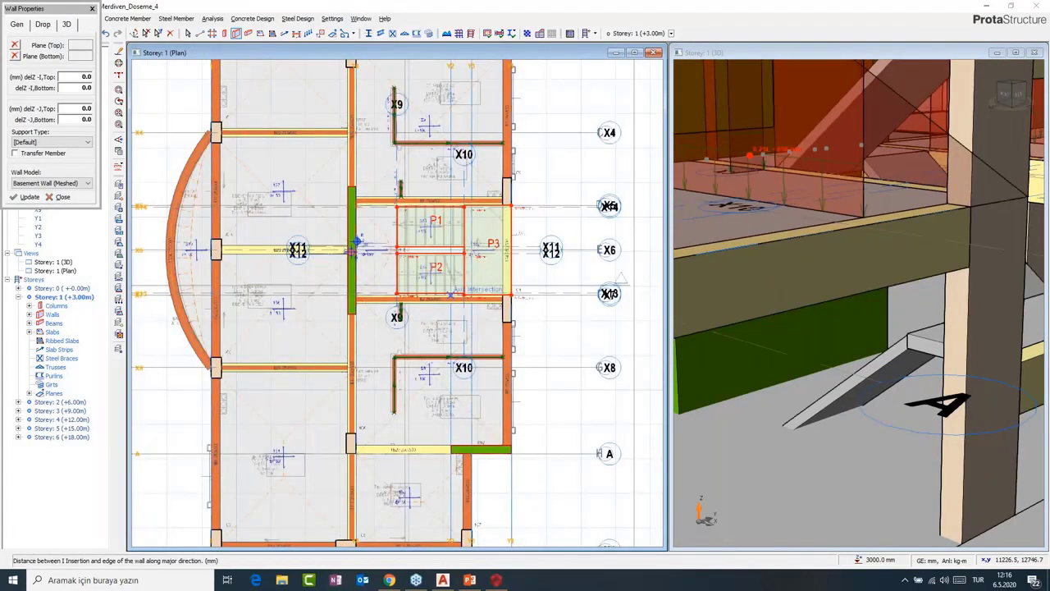
{"action": "scroll", "coordinate": [395, 281], "scroll_direction": "up", "scroll_amount": 5}
{"action": "double_click", "coordinate": [86, 77]}
{"action": "type", "text": "-3000"}
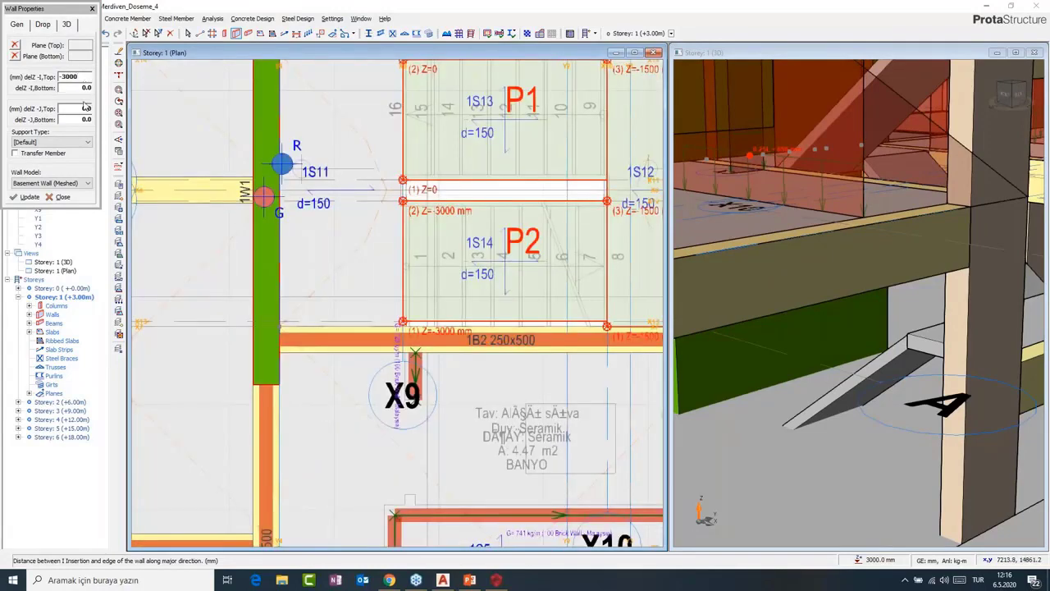
{"action": "double_click", "coordinate": [83, 108]}
{"action": "type", "text": "-3000"}
Insert the wall at the foot of flight slab 1S14 along axis X9, between its intersections with X12 and X13.
{"action": "scroll", "coordinate": [411, 222], "scroll_direction": "up", "scroll_amount": 2}
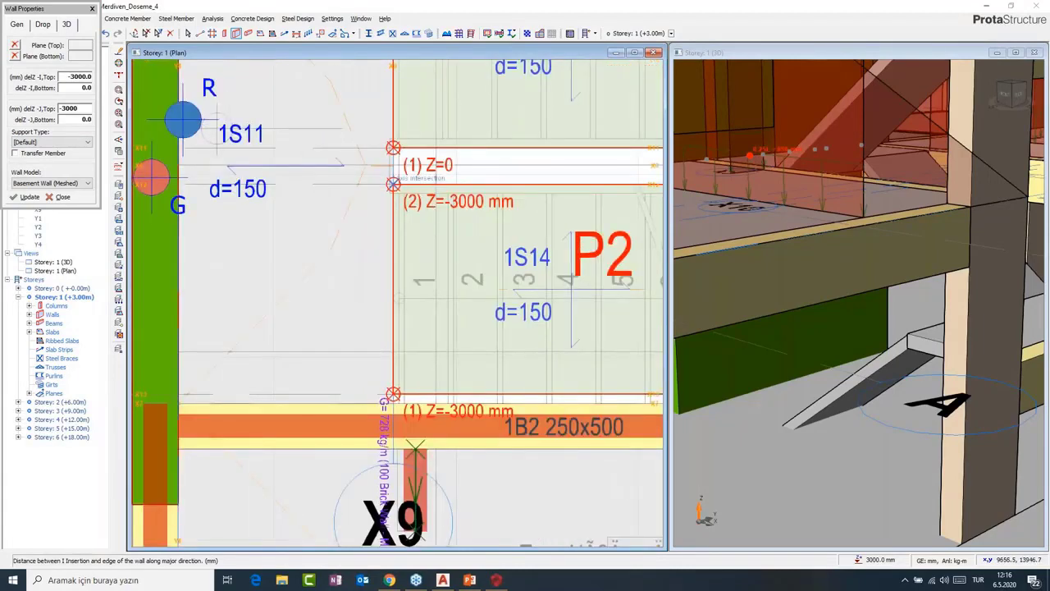
{"action": "left_click", "coordinate": [393, 182]}
{"action": "left_click", "coordinate": [393, 394]}
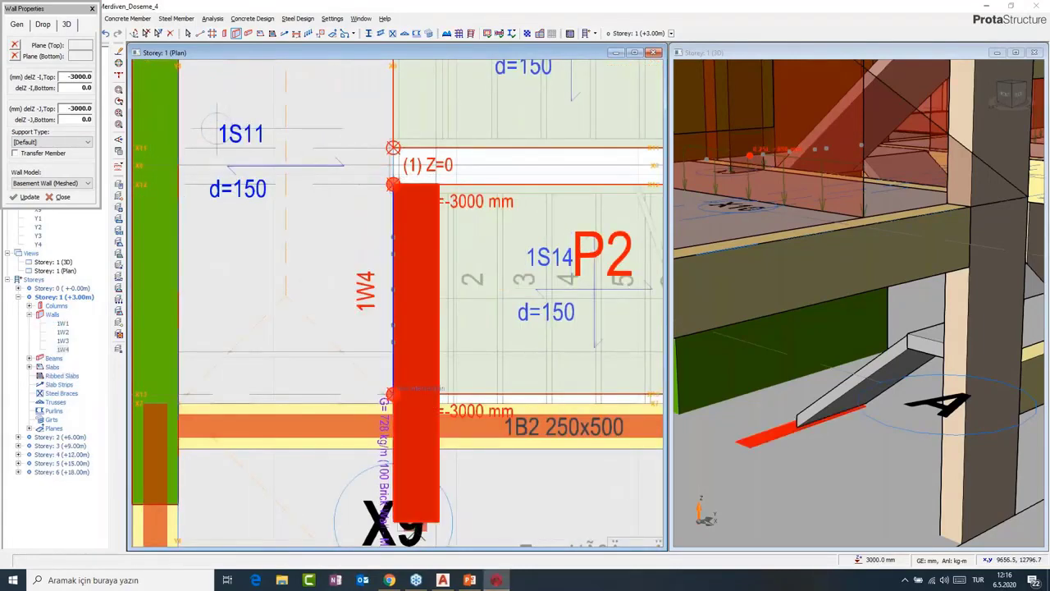
{"action": "key", "text": "Escape"}
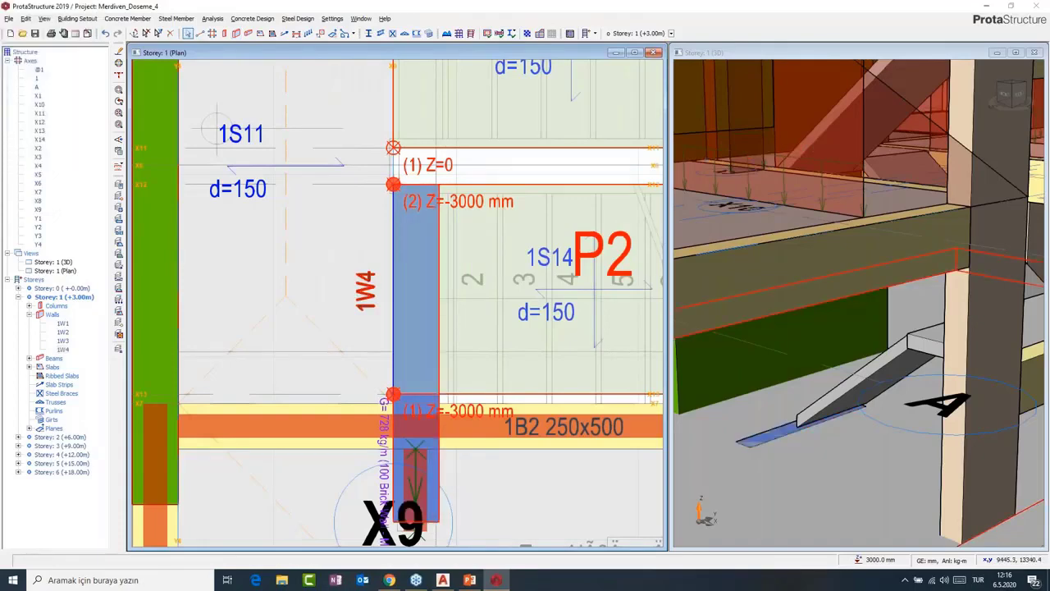
Set the I-end extension of wall 1W4 to 0, update it and close its properties.
{"action": "double_click", "coordinate": [416, 287]}
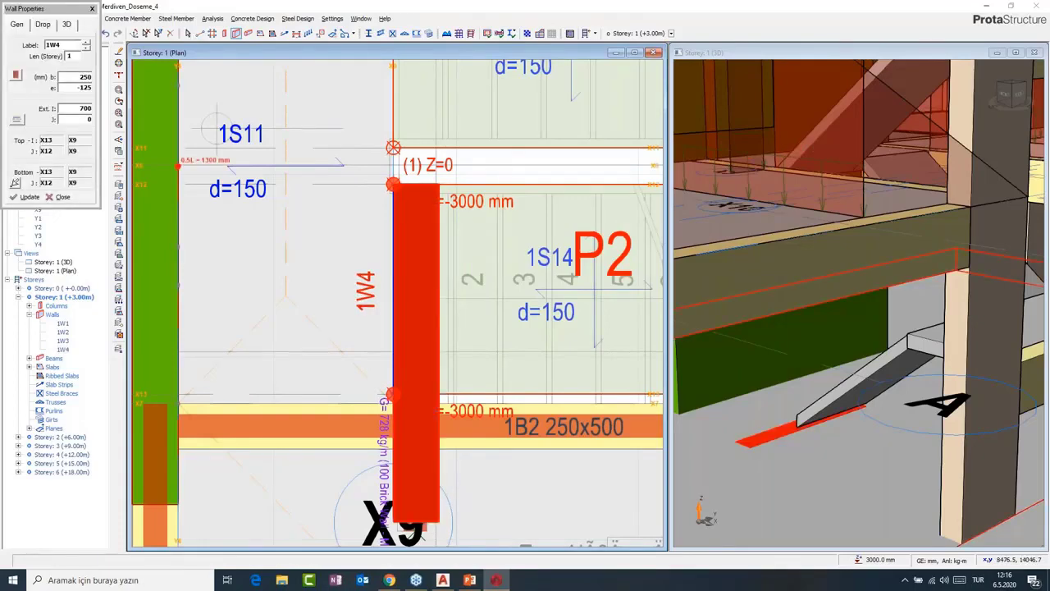
{"action": "double_click", "coordinate": [76, 108]}
{"action": "type", "text": "0"}
{"action": "left_click", "coordinate": [27, 197]}
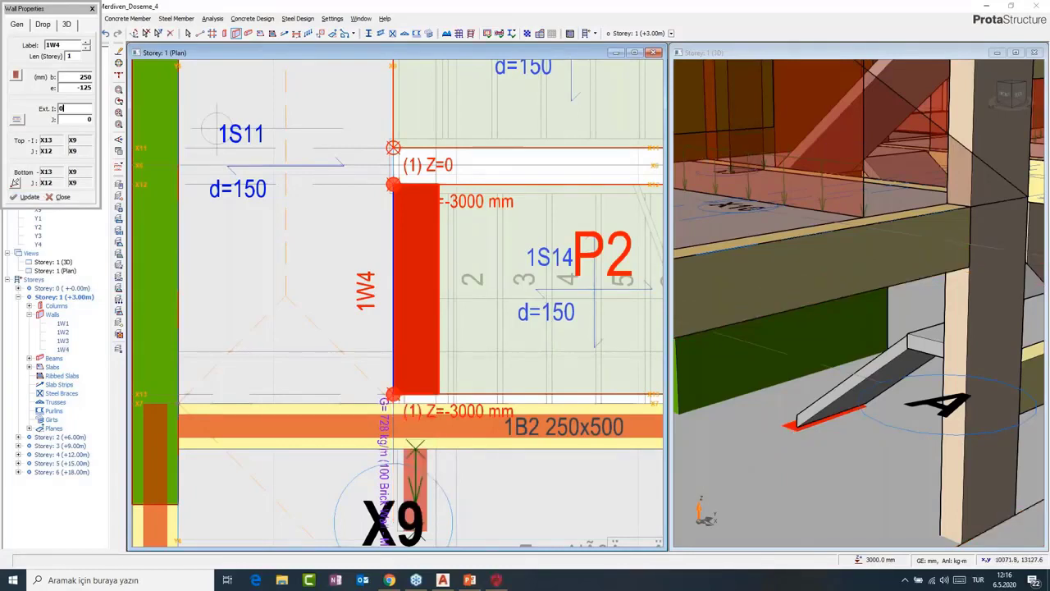
{"action": "middle_click_drag", "start_coordinate": [858, 320], "coordinate": [854, 296]}
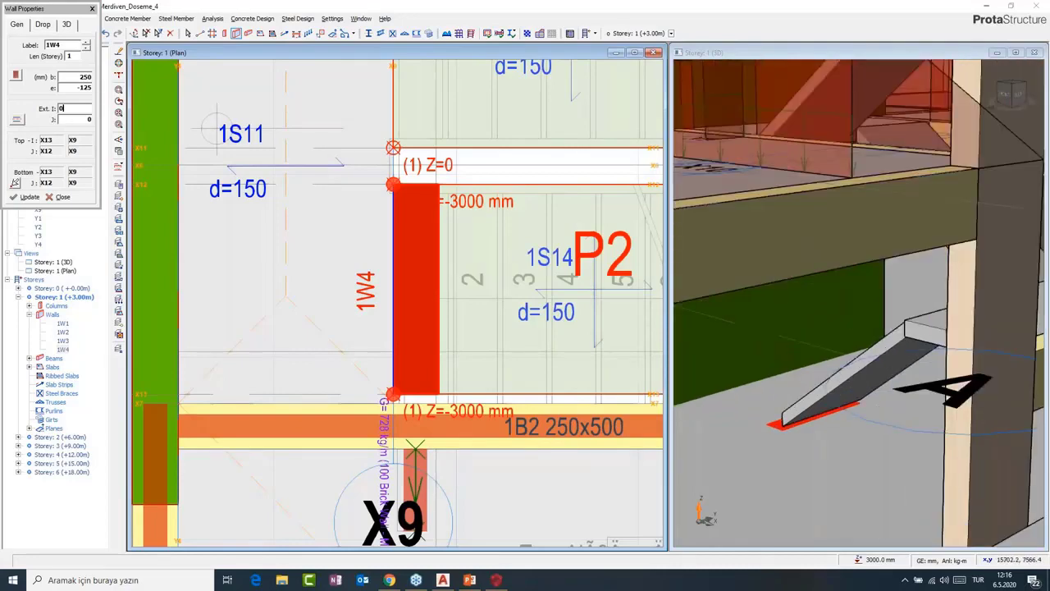
{"action": "middle_click_drag", "start_coordinate": [745, 418], "coordinate": [743, 382]}
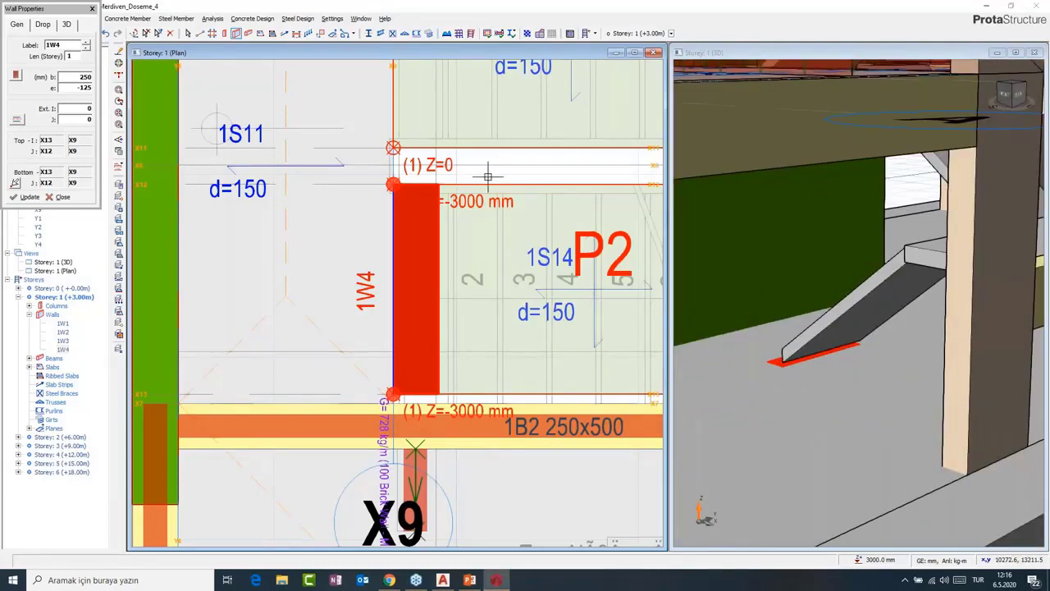
{"action": "key", "text": "Escape"}
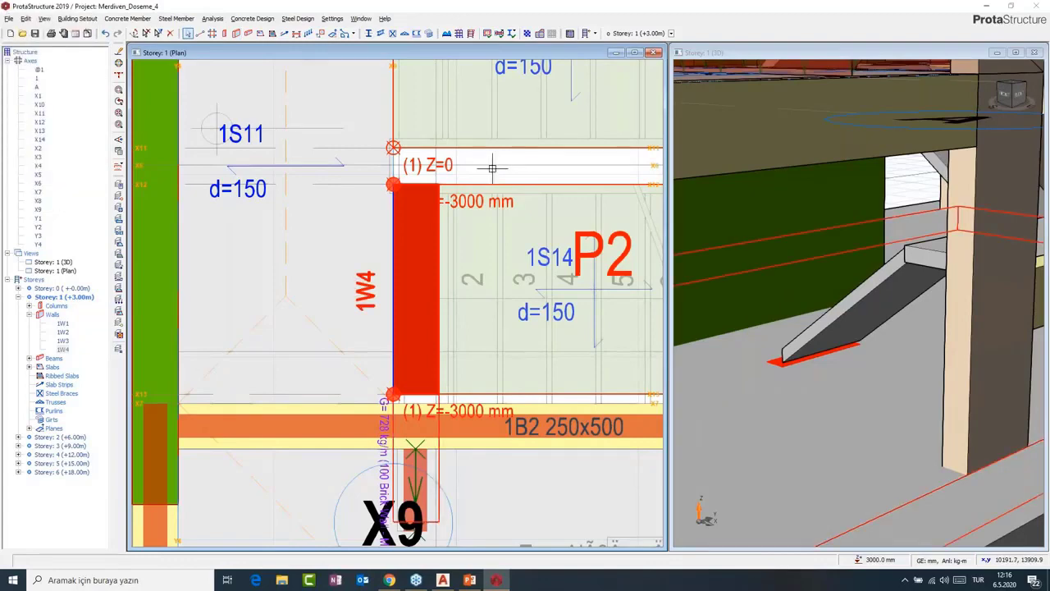
Review the Design and Steel Bars options of the slab design settings and accept them.
{"action": "scroll", "coordinate": [493, 168], "scroll_direction": "down", "scroll_amount": 5}
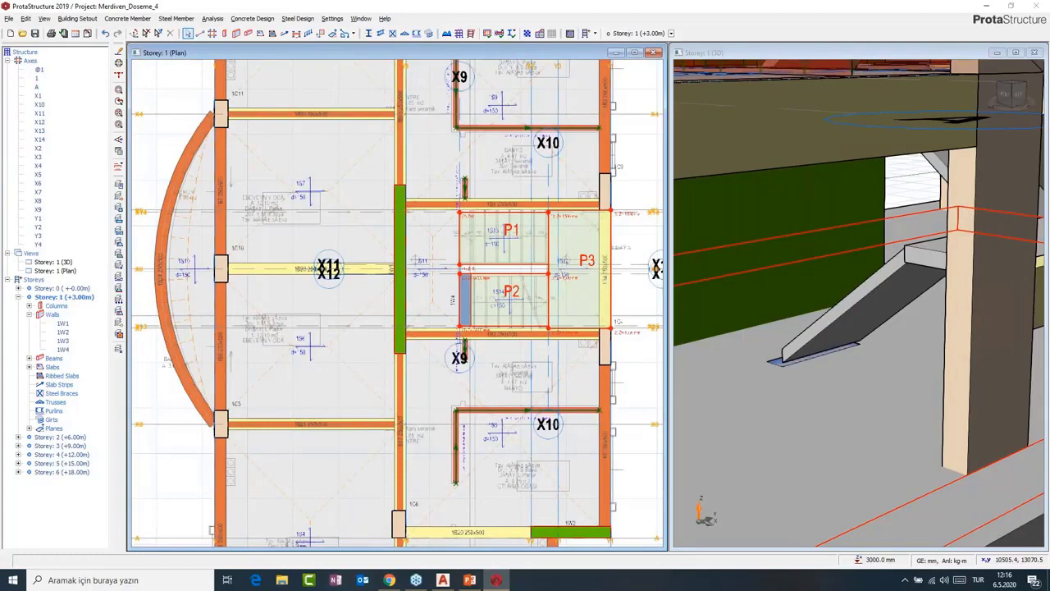
{"action": "scroll", "coordinate": [405, 238], "scroll_direction": "down", "scroll_amount": 3}
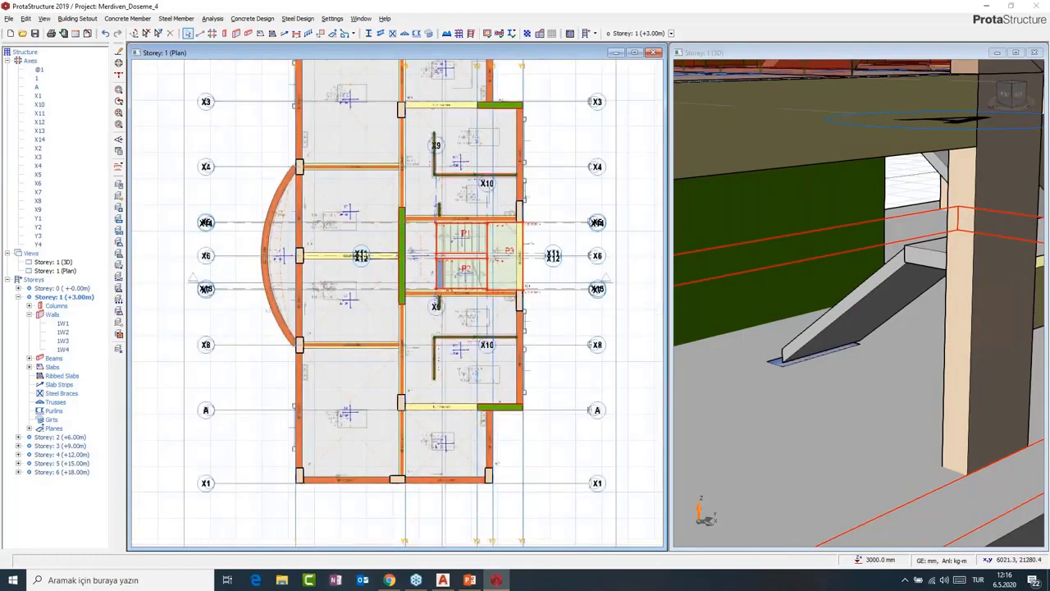
{"action": "middle_click_drag", "start_coordinate": [335, 111], "coordinate": [337, 132]}
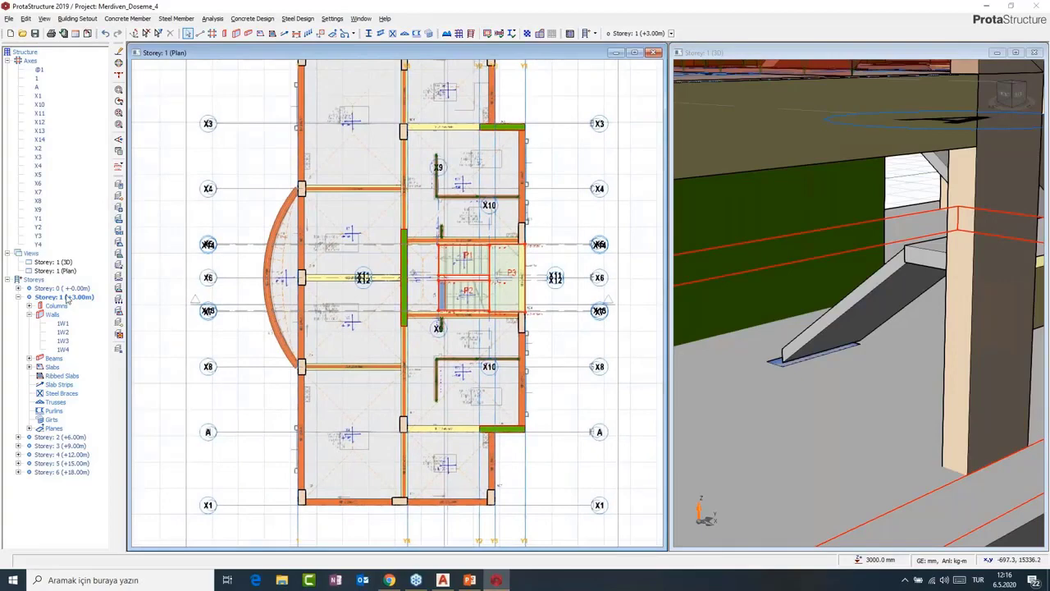
{"action": "scroll", "coordinate": [444, 288], "scroll_direction": "down", "scroll_amount": 1}
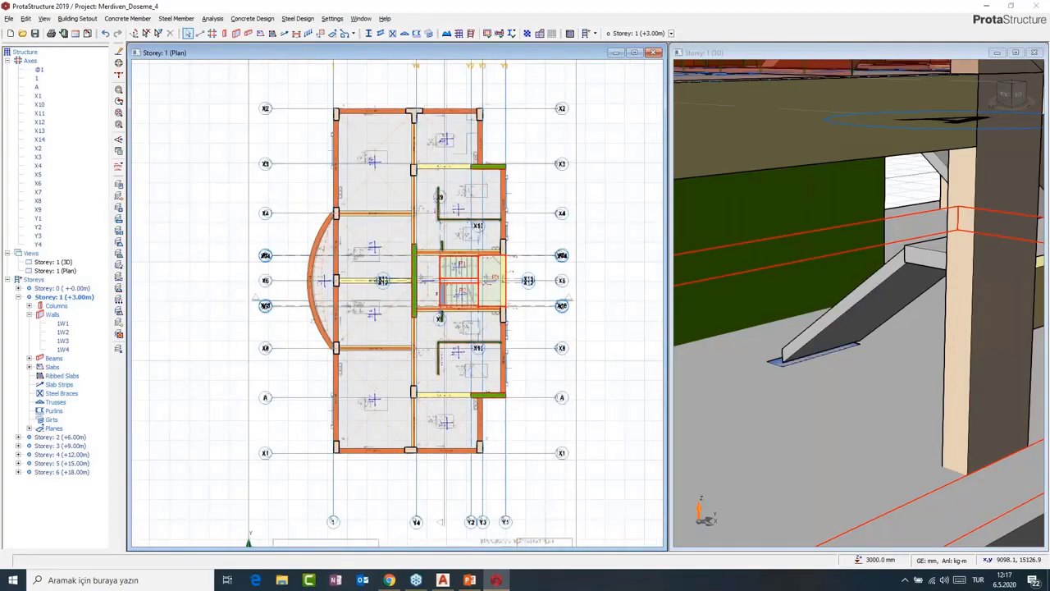
{"action": "middle_click_drag", "start_coordinate": [444, 226], "coordinate": [461, 229]}
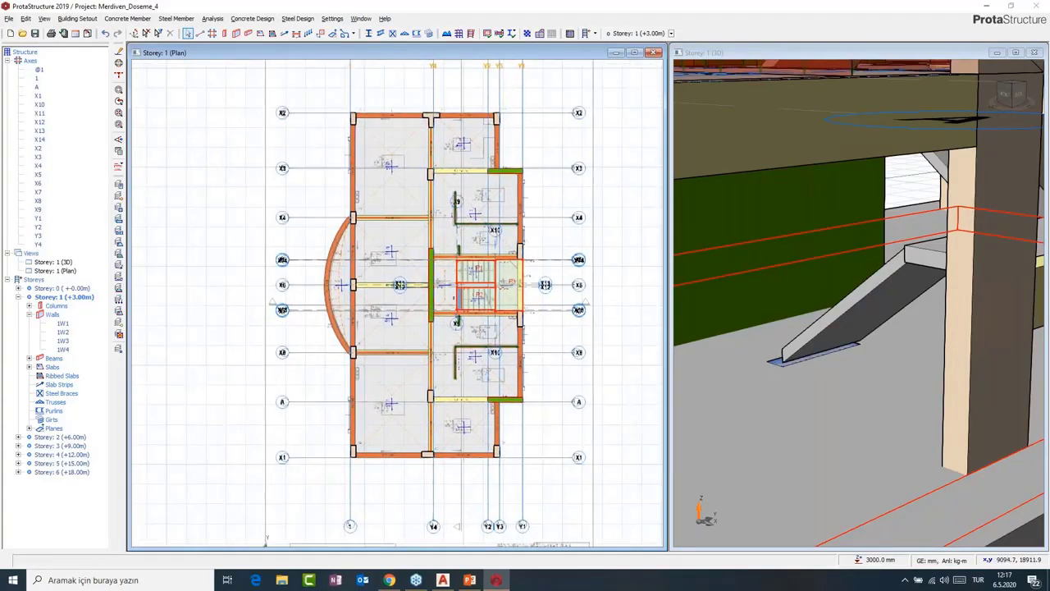
{"action": "left_click", "coordinate": [332, 18]}
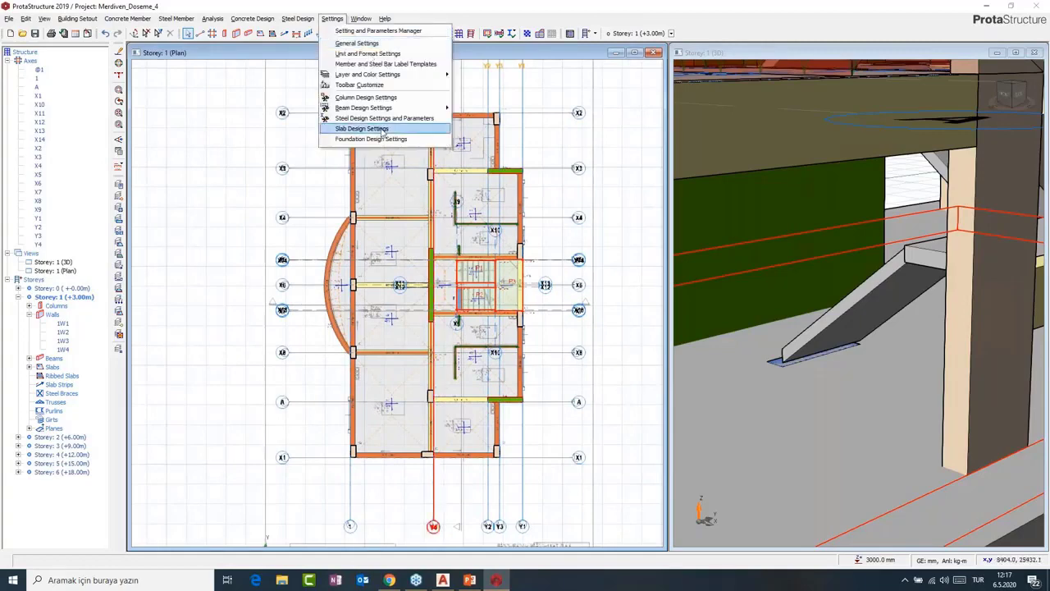
{"action": "left_click", "coordinate": [381, 129]}
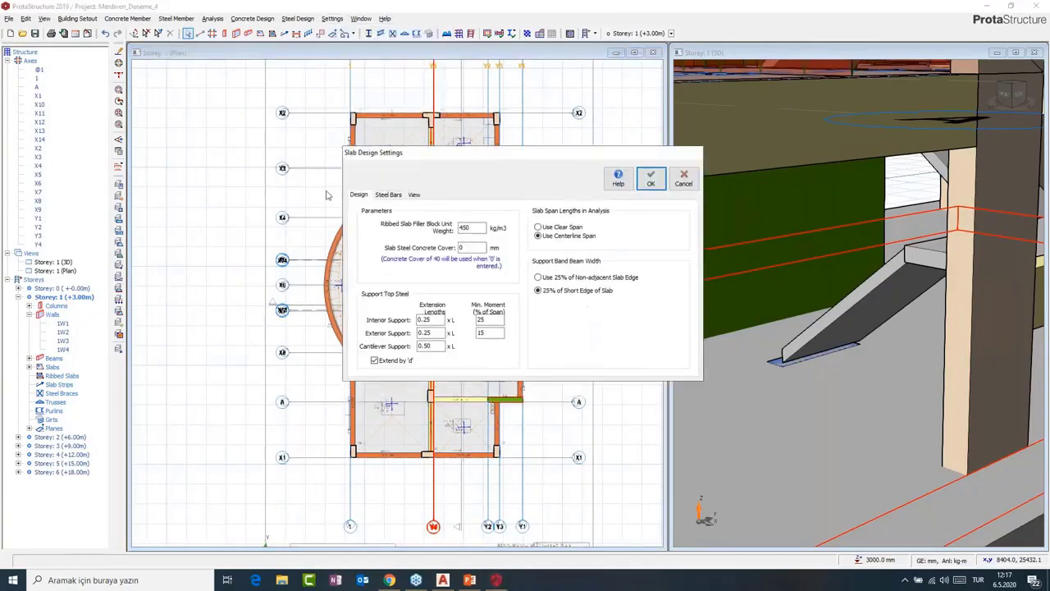
{"action": "left_click", "coordinate": [388, 195]}
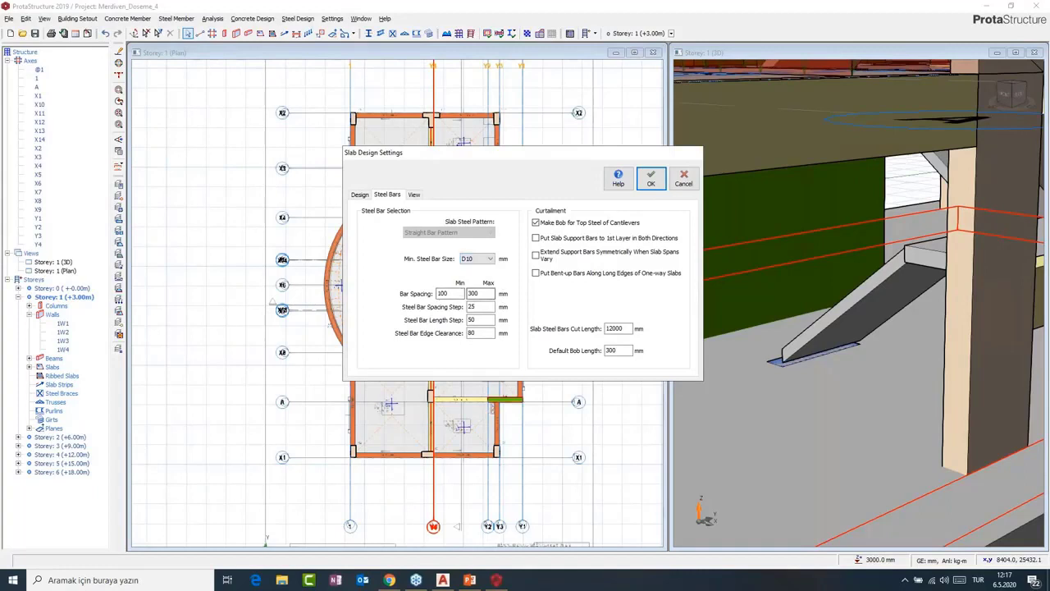
{"action": "left_click", "coordinate": [360, 194]}
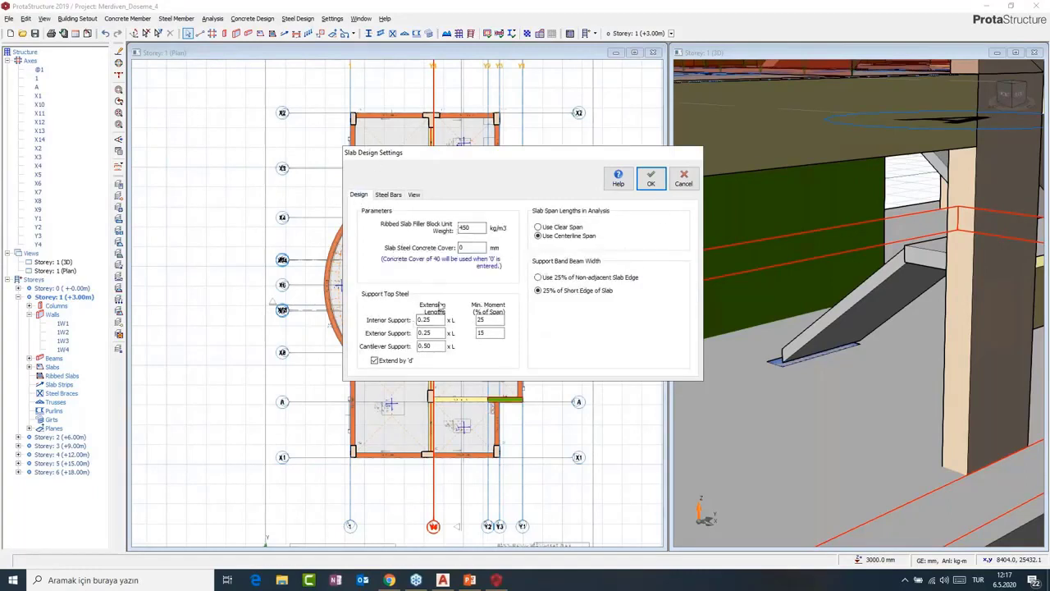
{"action": "left_click", "coordinate": [652, 179]}
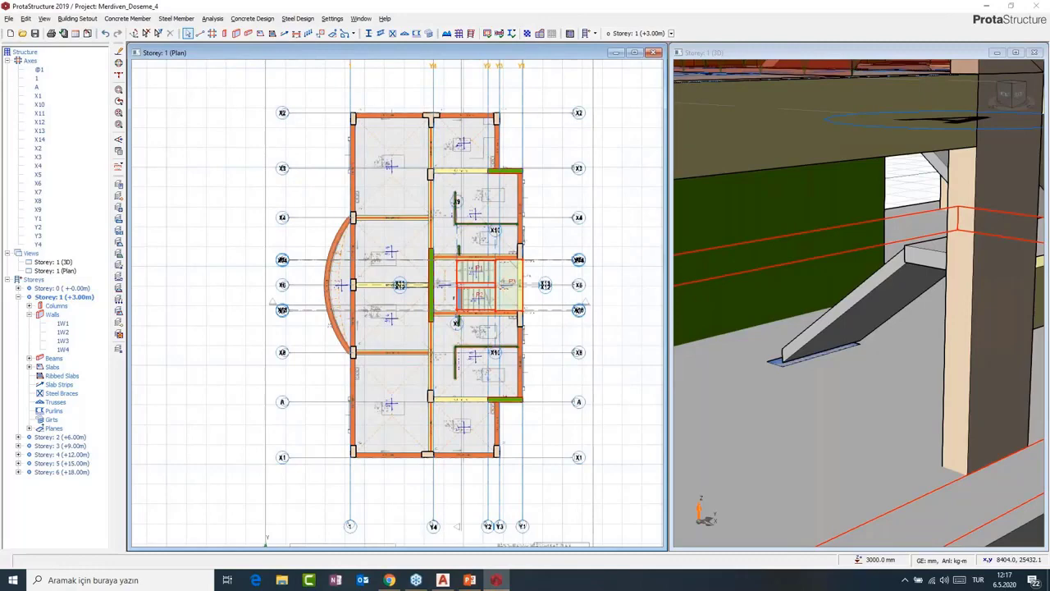
{"action": "right_click", "coordinate": [399, 151]}
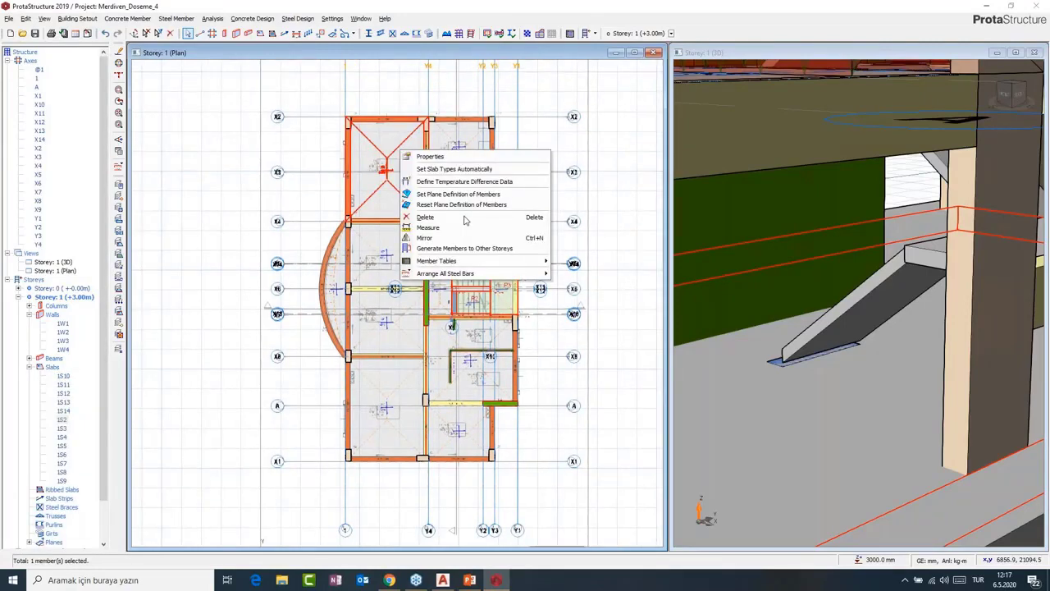
{"action": "key", "text": "Escape"}
{"action": "middle_click_drag", "start_coordinate": [394, 186], "coordinate": [379, 224]}
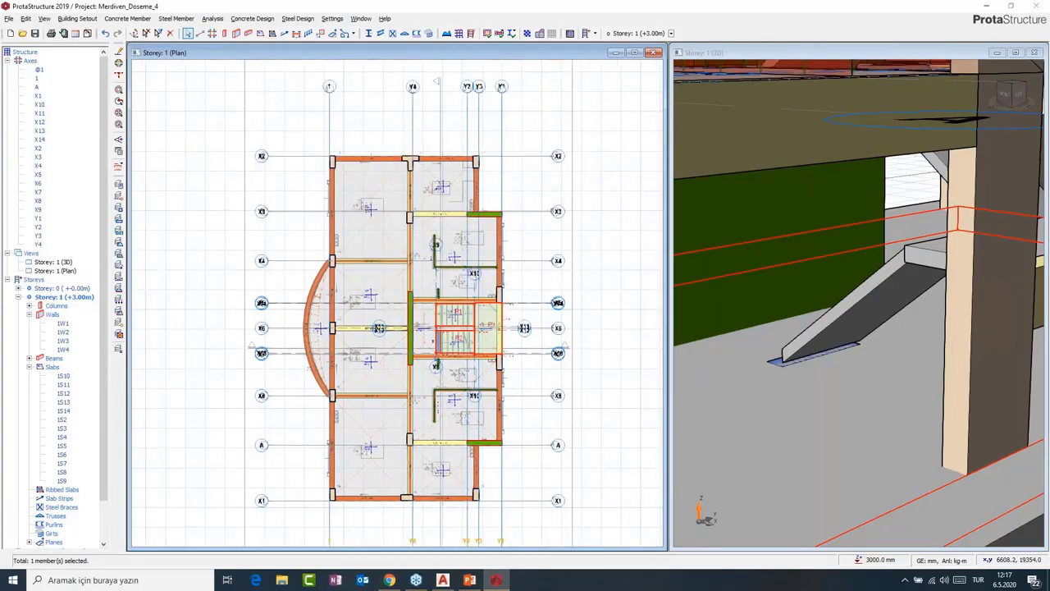
Insert an X-direction slab strip of type Analytical Strip across the slabs between axes X2 and X3.
{"action": "scroll", "coordinate": [461, 353], "scroll_direction": "up", "scroll_amount": 2}
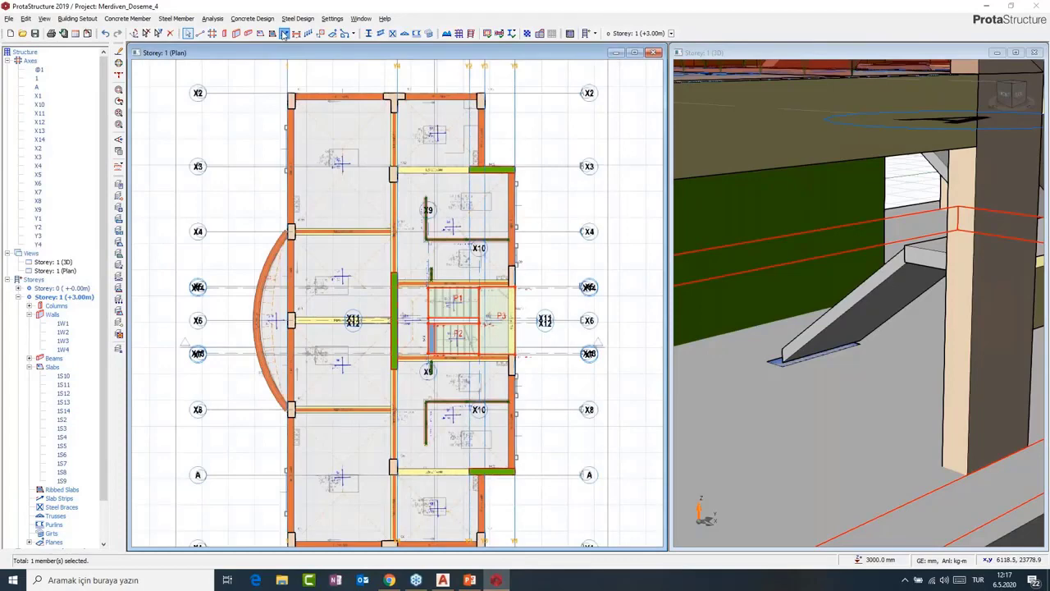
{"action": "left_click", "coordinate": [284, 33]}
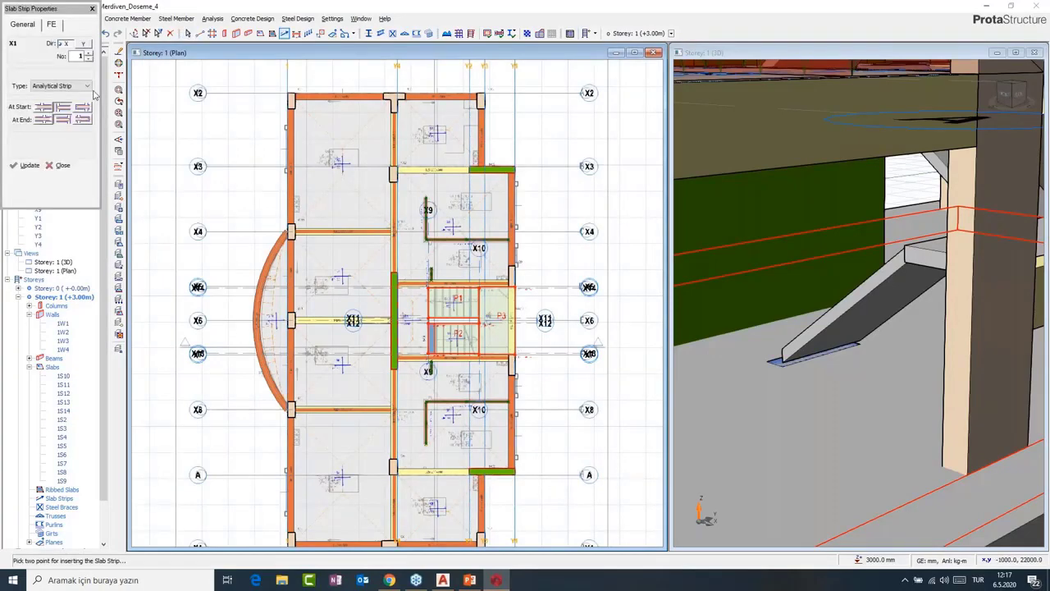
{"action": "left_click", "coordinate": [78, 86]}
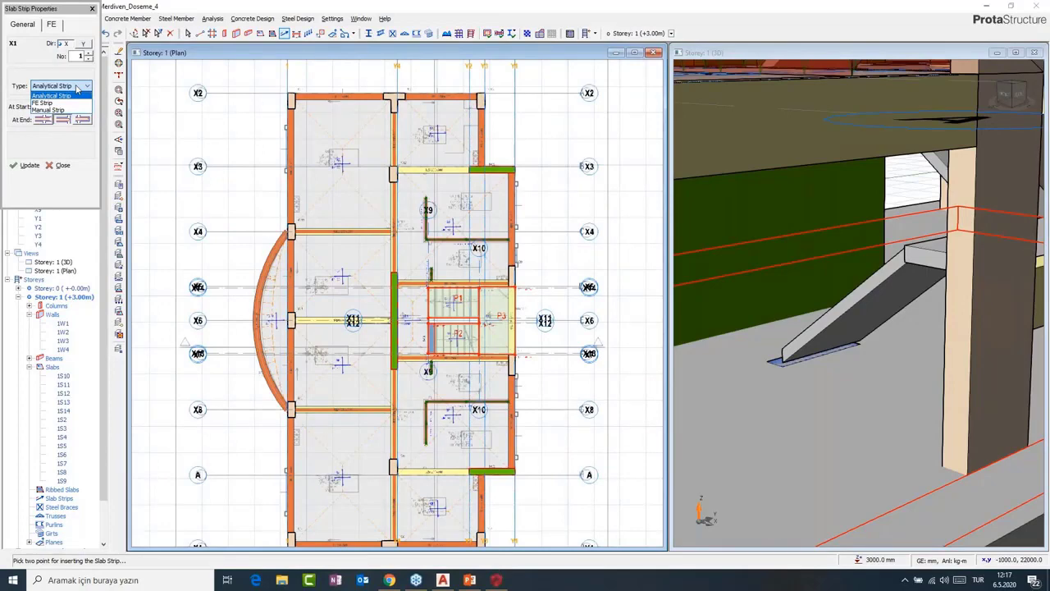
{"action": "left_click", "coordinate": [72, 95]}
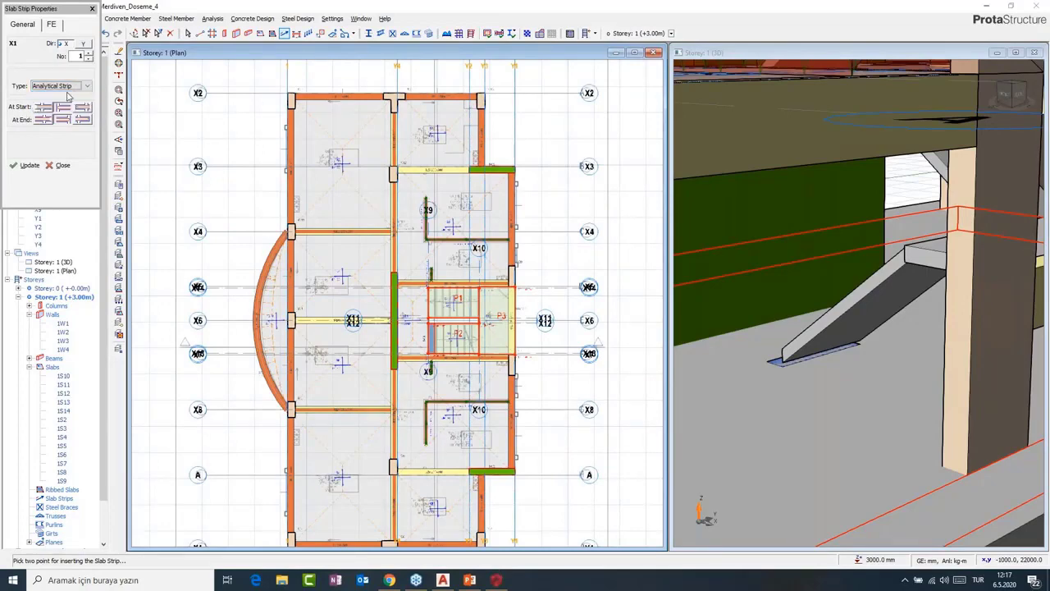
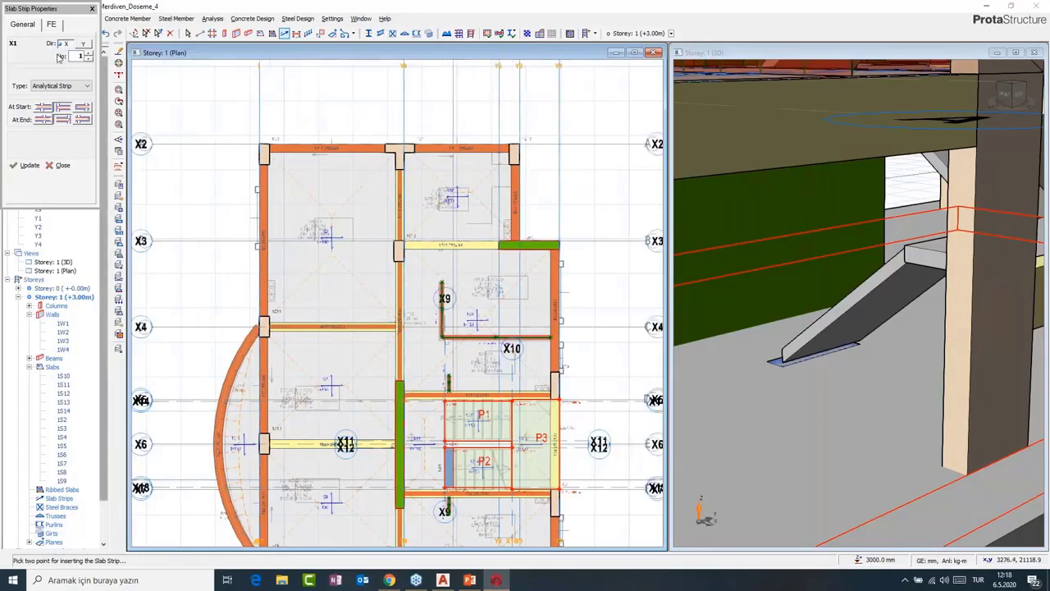
{"action": "left_click", "coordinate": [226, 196]}
{"action": "left_click", "coordinate": [567, 196]}
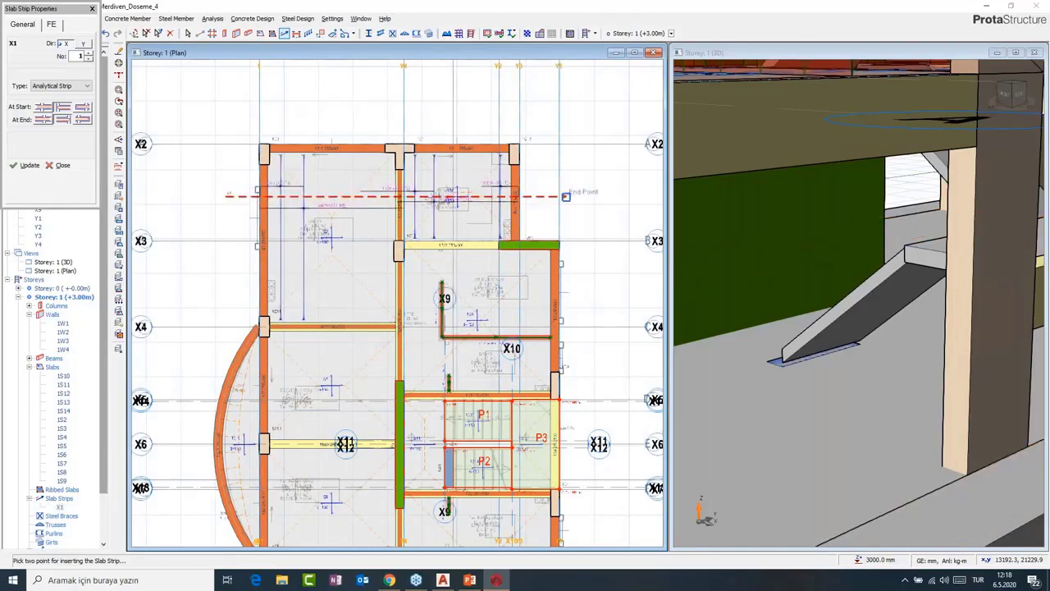
Insert a second X-direction analytical slab strip from the curved slab 1S10 across the building, between axes X4 and X14.
{"action": "middle_click_drag", "start_coordinate": [354, 337], "coordinate": [372, 274]}
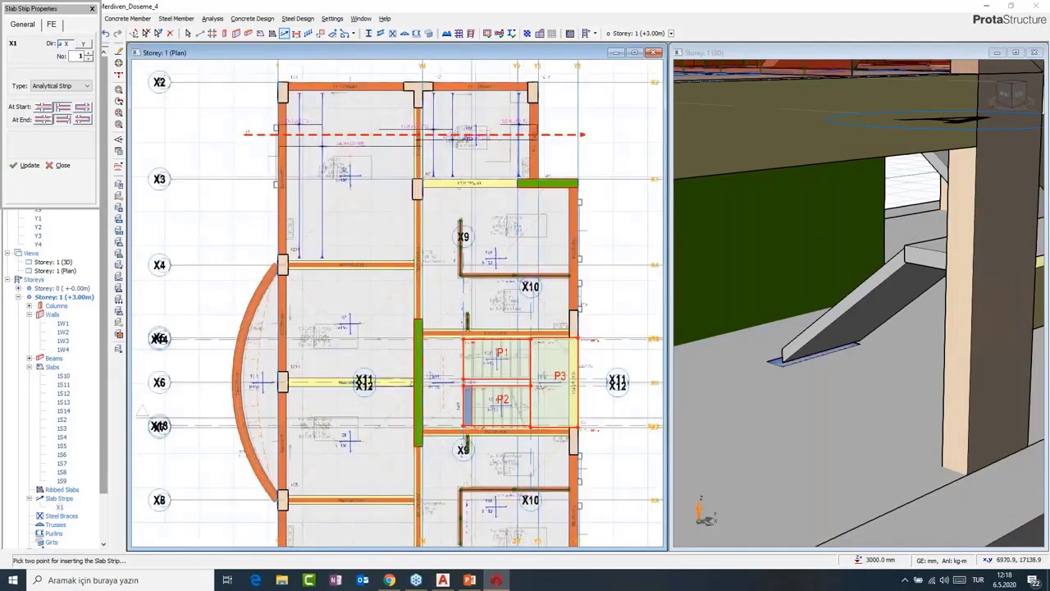
{"action": "middle_click_drag", "start_coordinate": [390, 316], "coordinate": [371, 316]}
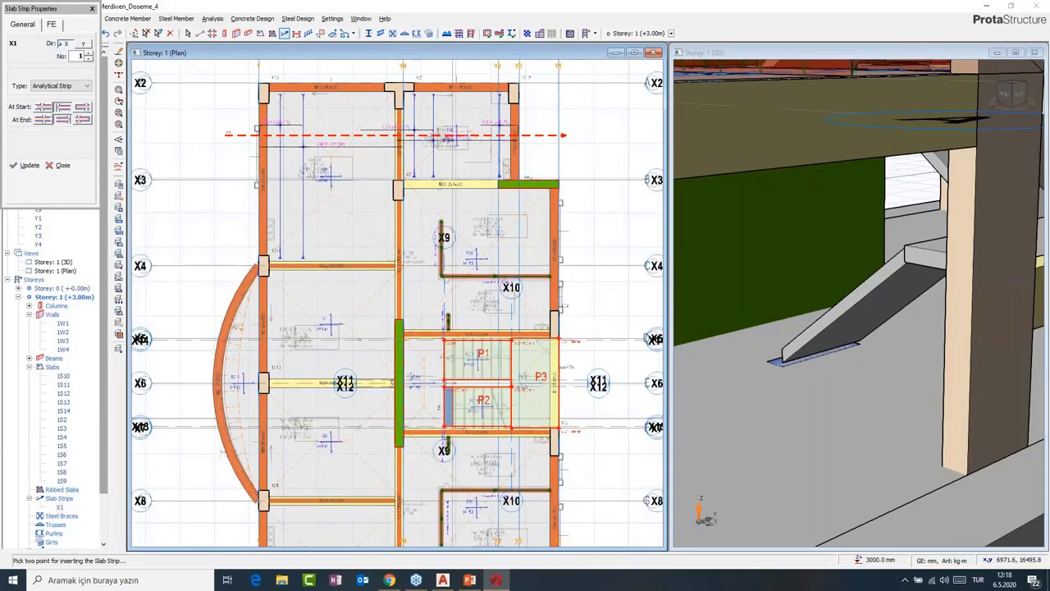
{"action": "middle_click_drag", "start_coordinate": [385, 329], "coordinate": [357, 315]}
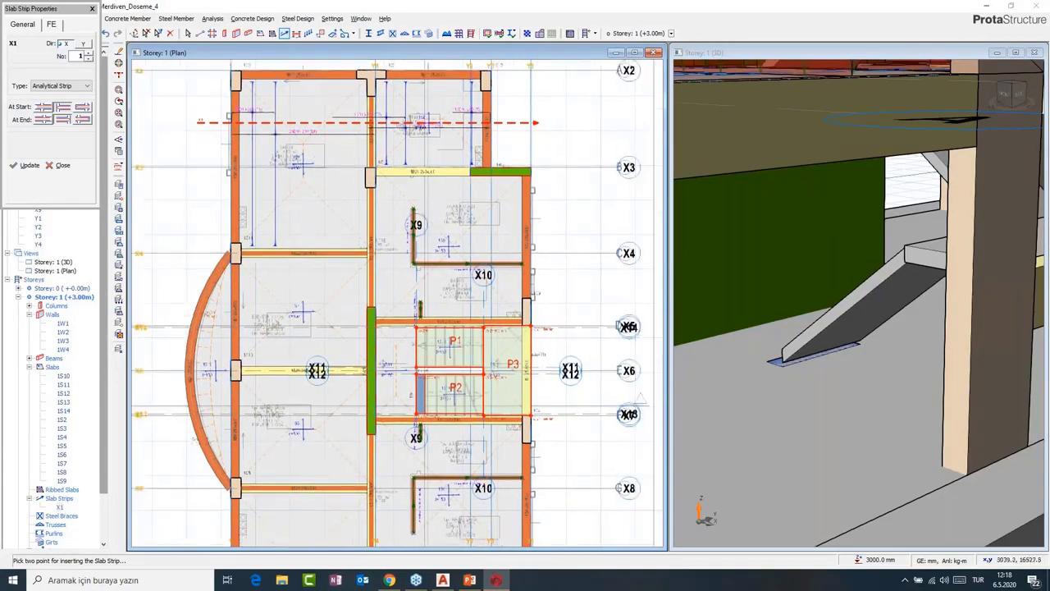
{"action": "left_click", "coordinate": [561, 285]}
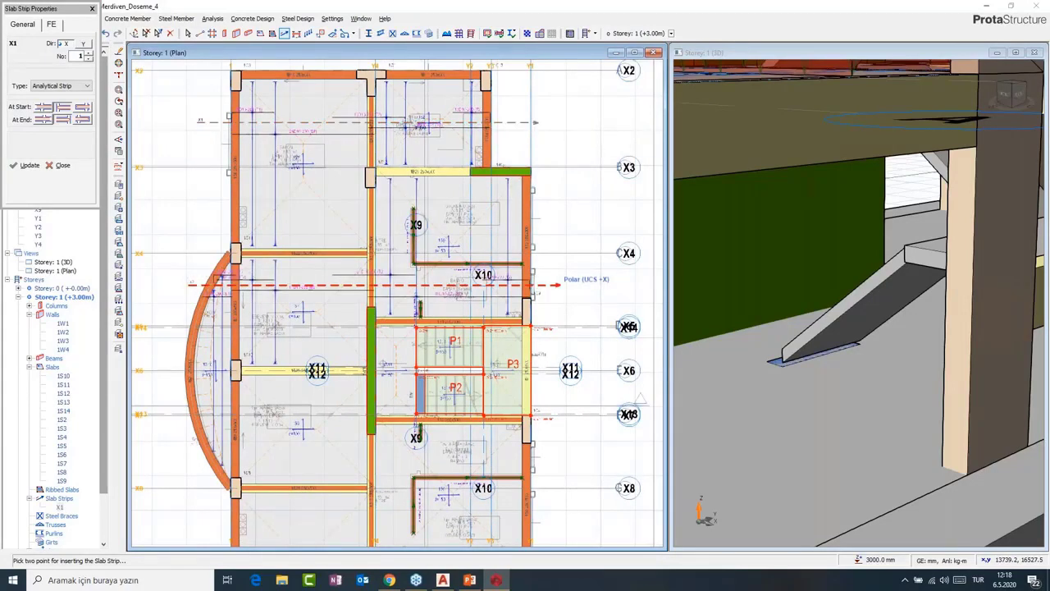
Change the strip's start end type, set b-Slab (At Start) to 500, and insert a third X-direction strip from slab 1S10 between axes X13 and X8.
{"action": "scroll", "coordinate": [275, 334], "scroll_direction": "up", "scroll_amount": 2}
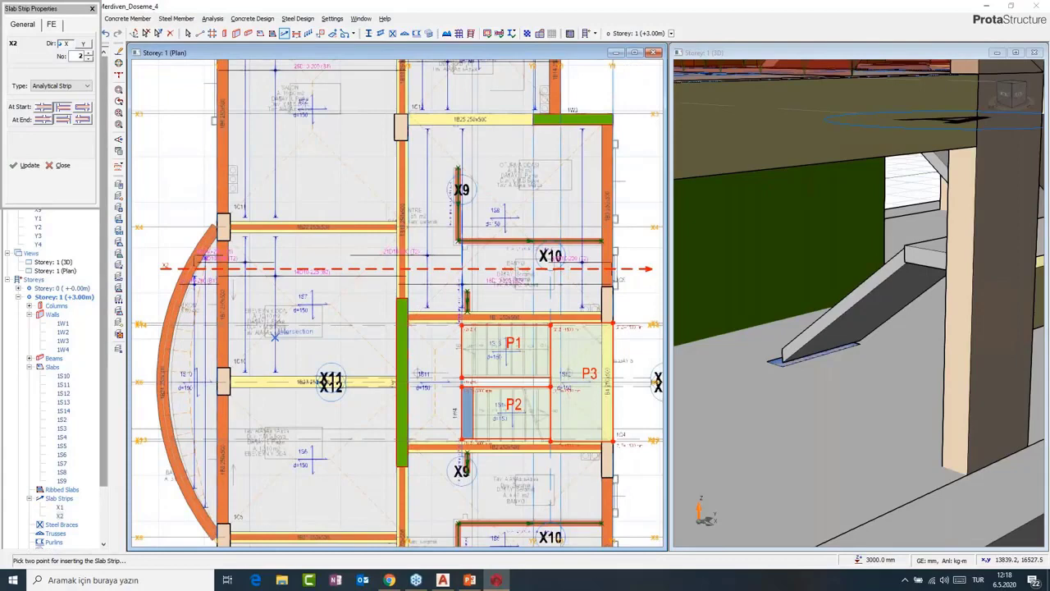
{"action": "scroll", "coordinate": [405, 164], "scroll_direction": "up", "scroll_amount": 2}
{"action": "middle_click_drag", "start_coordinate": [405, 164], "coordinate": [407, 295]}
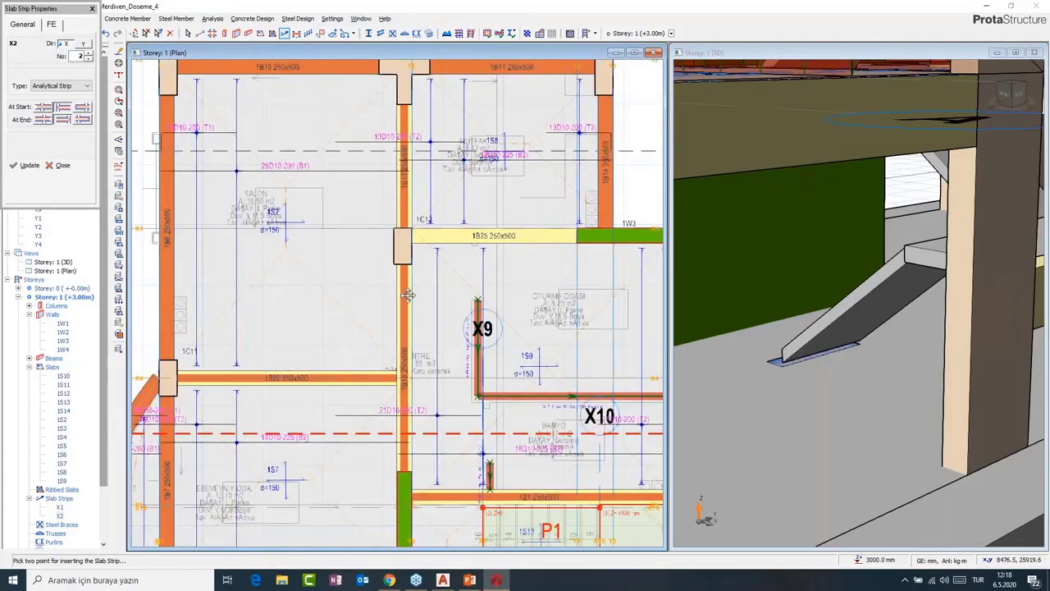
{"action": "scroll", "coordinate": [332, 244], "scroll_direction": "down", "scroll_amount": 2}
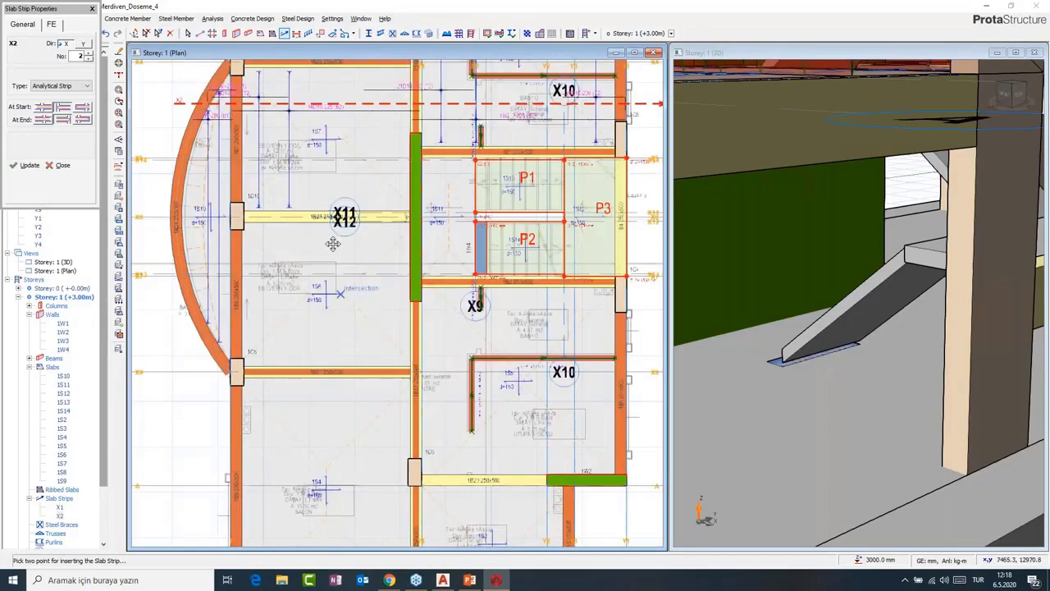
{"action": "middle_click_drag", "start_coordinate": [463, 328], "coordinate": [436, 298]}
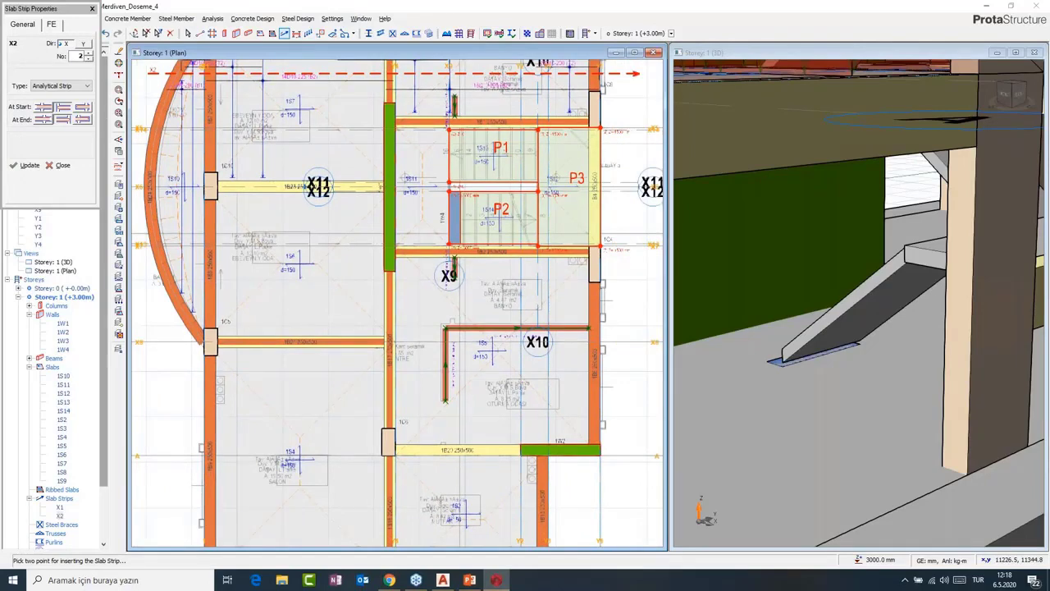
{"action": "middle_click_drag", "start_coordinate": [519, 281], "coordinate": [538, 292]}
{"action": "left_click", "coordinate": [43, 107]}
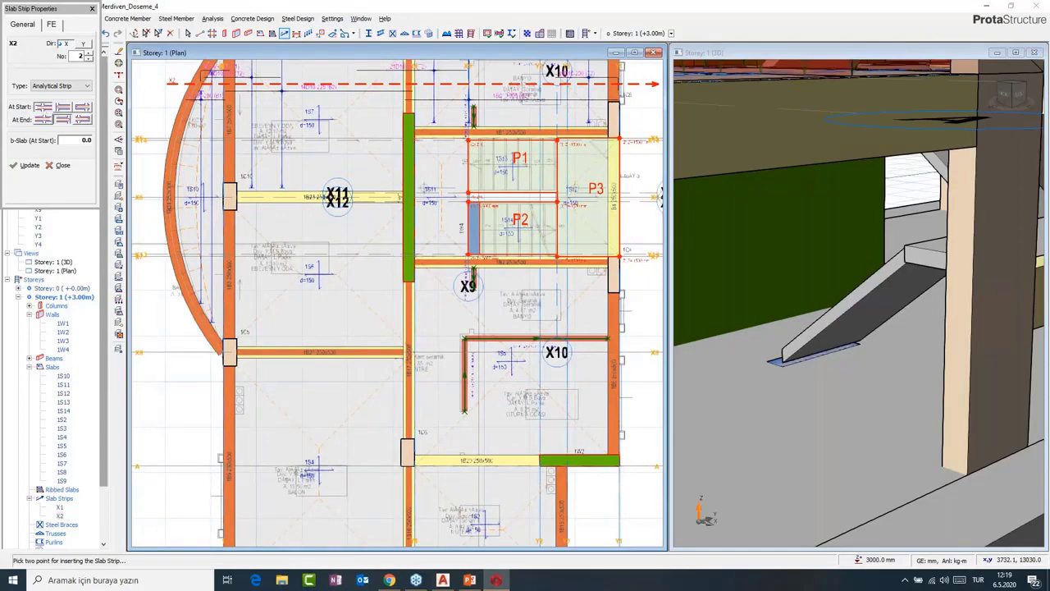
{"action": "left_click", "coordinate": [76, 141]}
{"action": "type", "text": "500"}
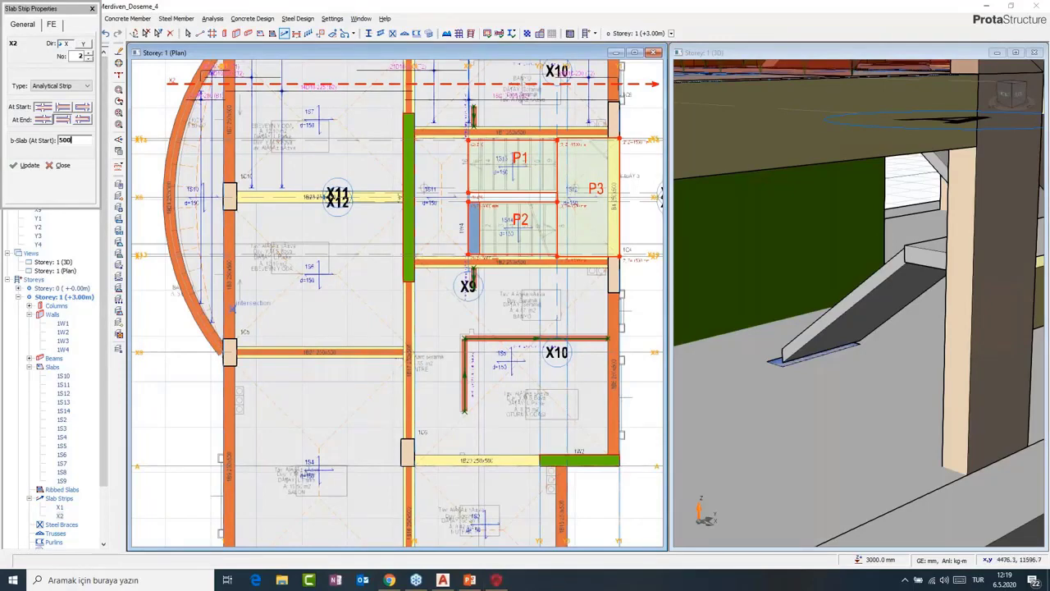
{"action": "left_click", "coordinate": [209, 310]}
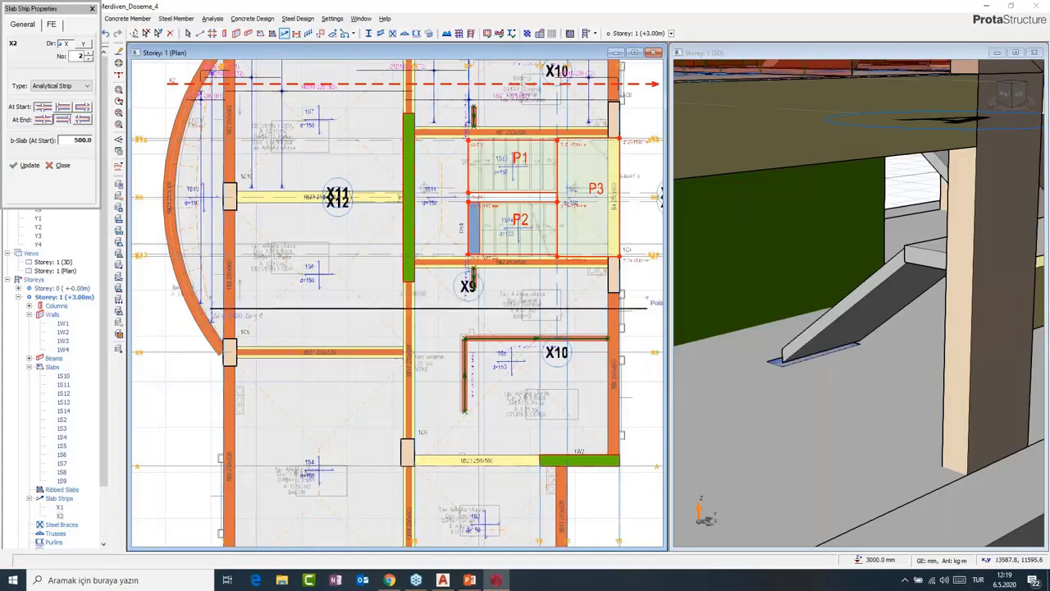
{"action": "left_click", "coordinate": [647, 309]}
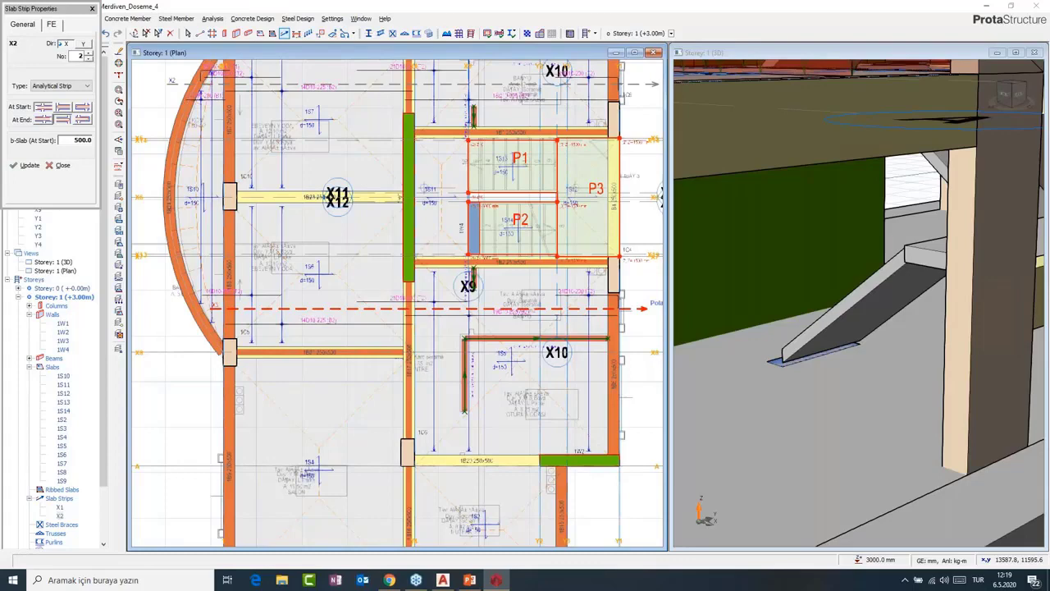
Switch the strip's start end type back to the earlier option and insert a fourth X-direction analytical strip between axes A and X1.
{"action": "scroll", "coordinate": [484, 259], "scroll_direction": "down", "scroll_amount": 3}
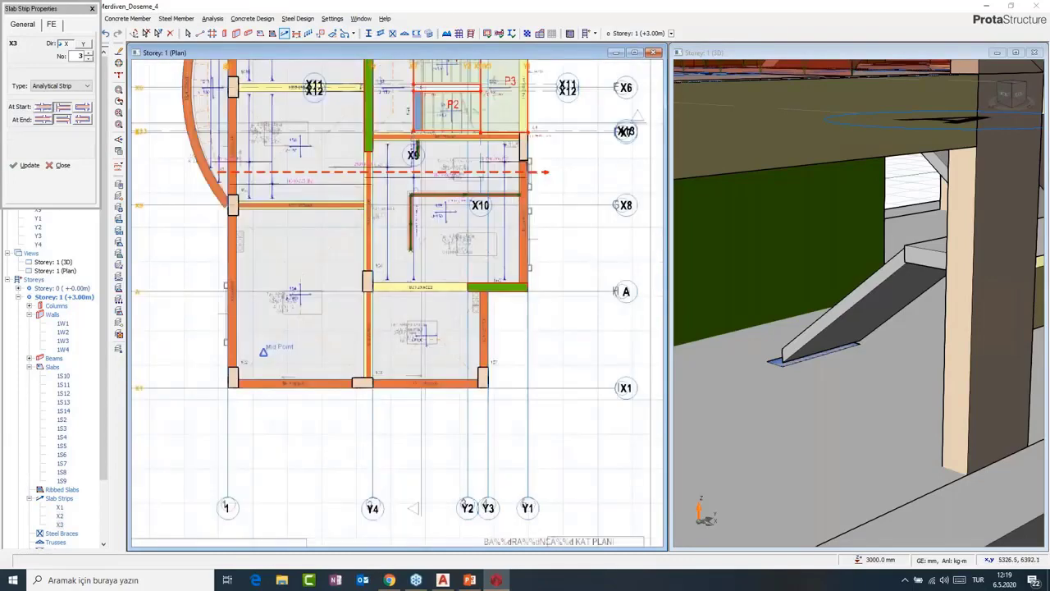
{"action": "middle_click_drag", "start_coordinate": [263, 351], "coordinate": [298, 357]}
{"action": "left_click", "coordinate": [238, 328]}
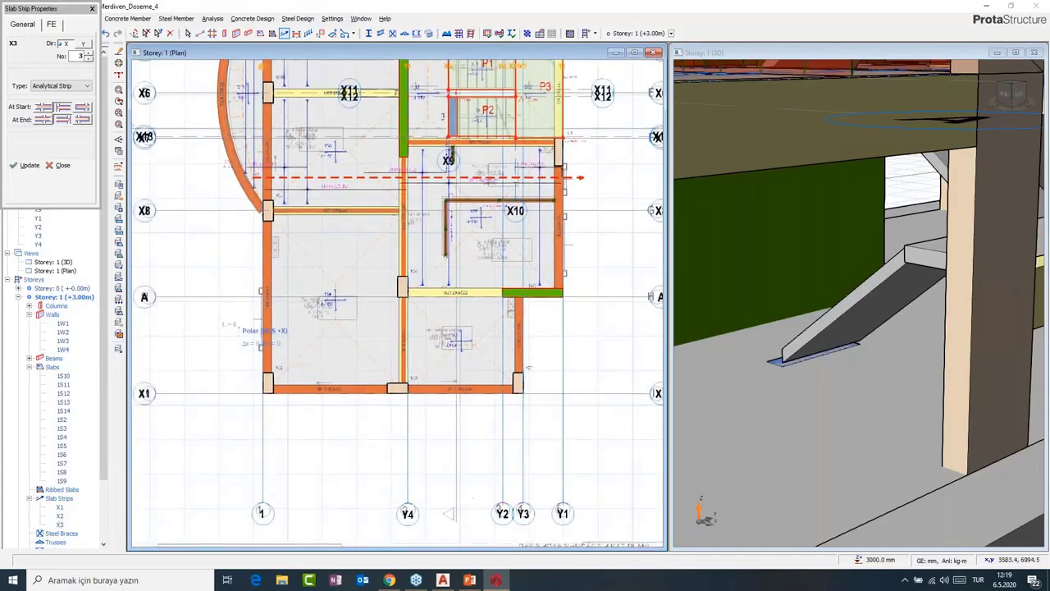
{"action": "left_click", "coordinate": [566, 337]}
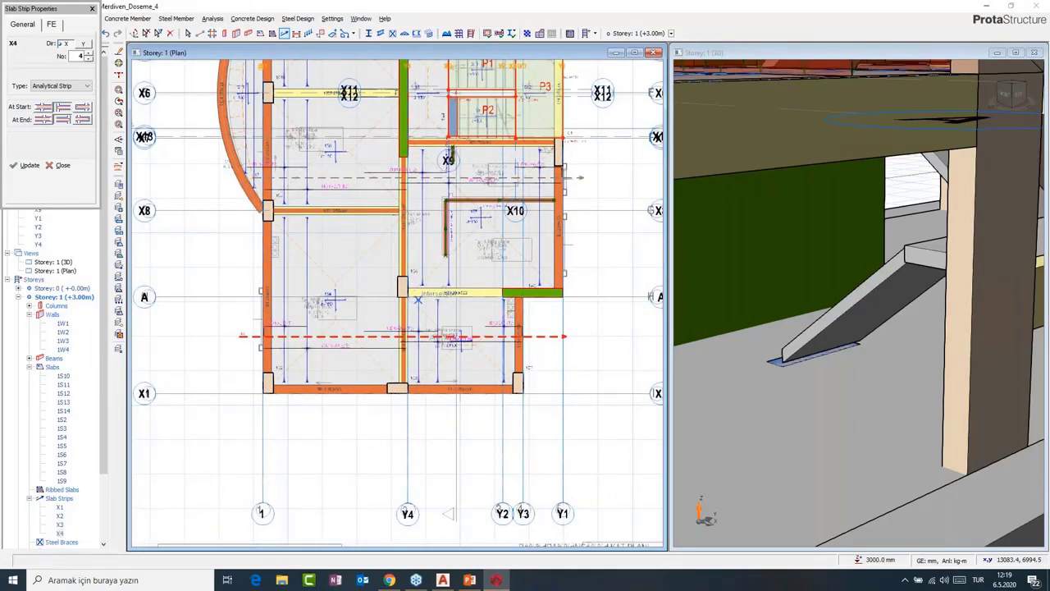
{"action": "scroll", "coordinate": [417, 301], "scroll_direction": "down", "scroll_amount": 2}
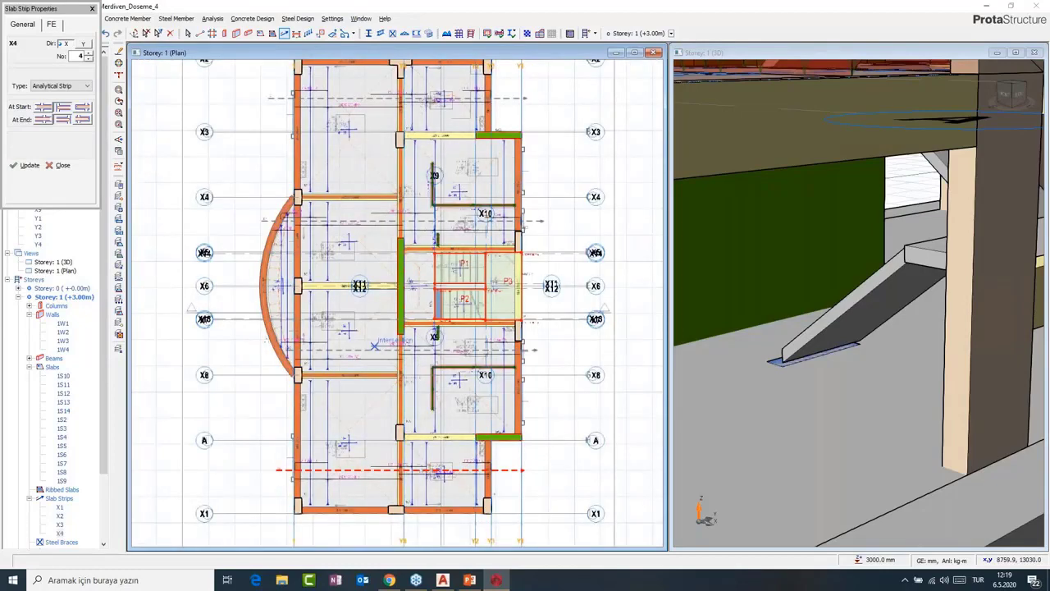
{"action": "scroll", "coordinate": [377, 345], "scroll_direction": "down", "scroll_amount": 2}
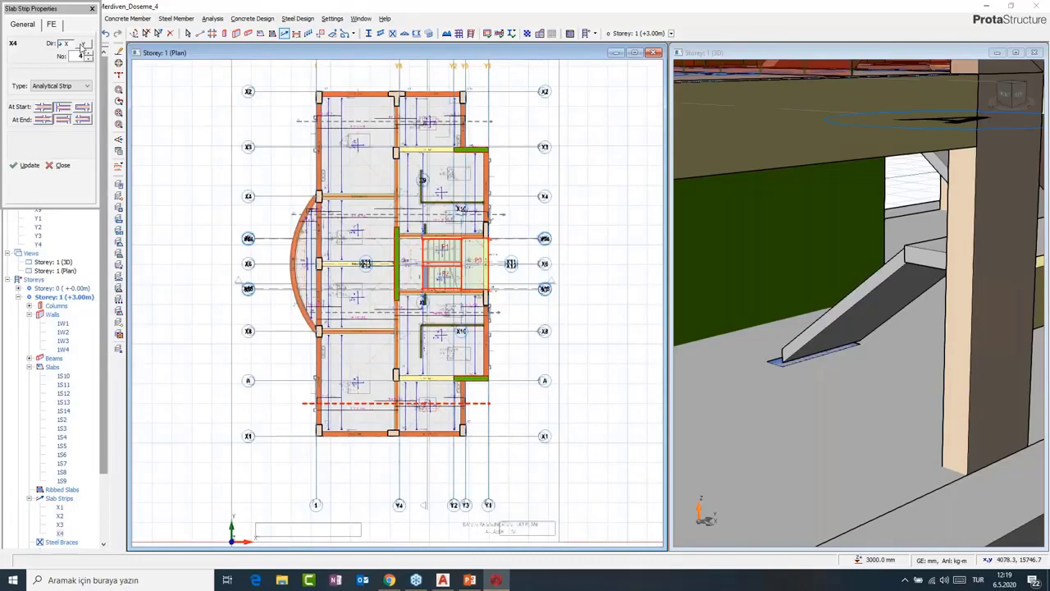
Set the strip direction to Y with number 1 and insert an analytical strip between axes 1 and Y4, spanning from beyond X1 to beyond X2.
{"action": "left_click", "coordinate": [82, 43]}
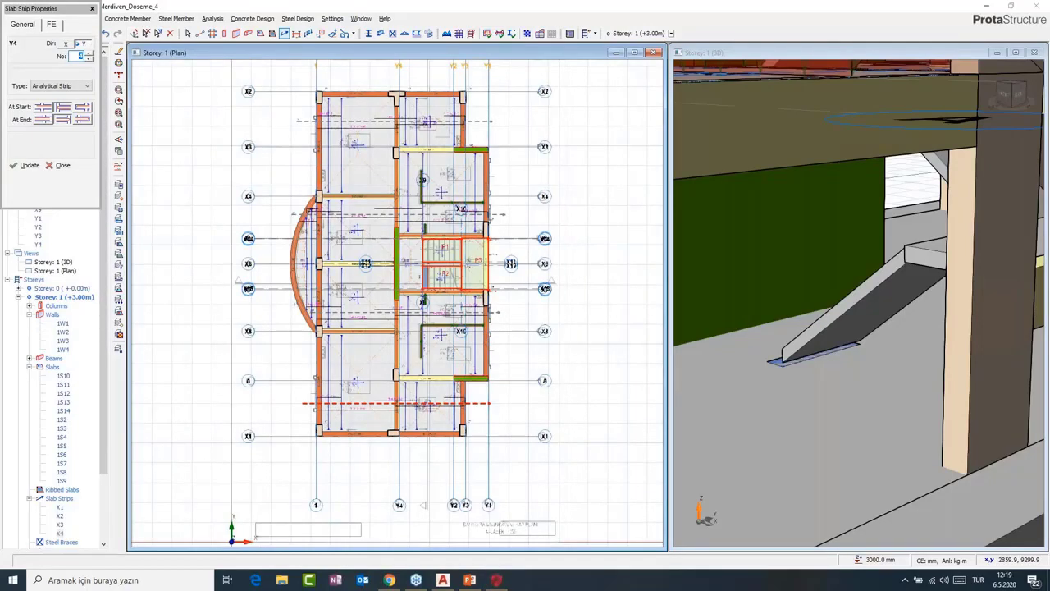
{"action": "triple_click", "coordinate": [89, 59]}
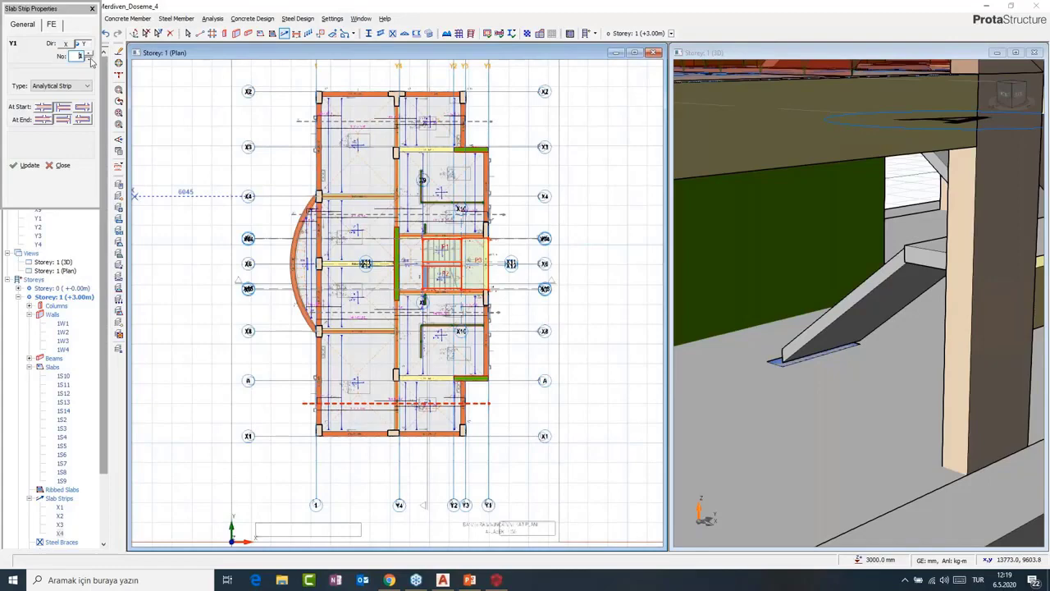
{"action": "middle_click_drag", "start_coordinate": [363, 455], "coordinate": [354, 494]}
{"action": "left_click", "coordinate": [353, 494]}
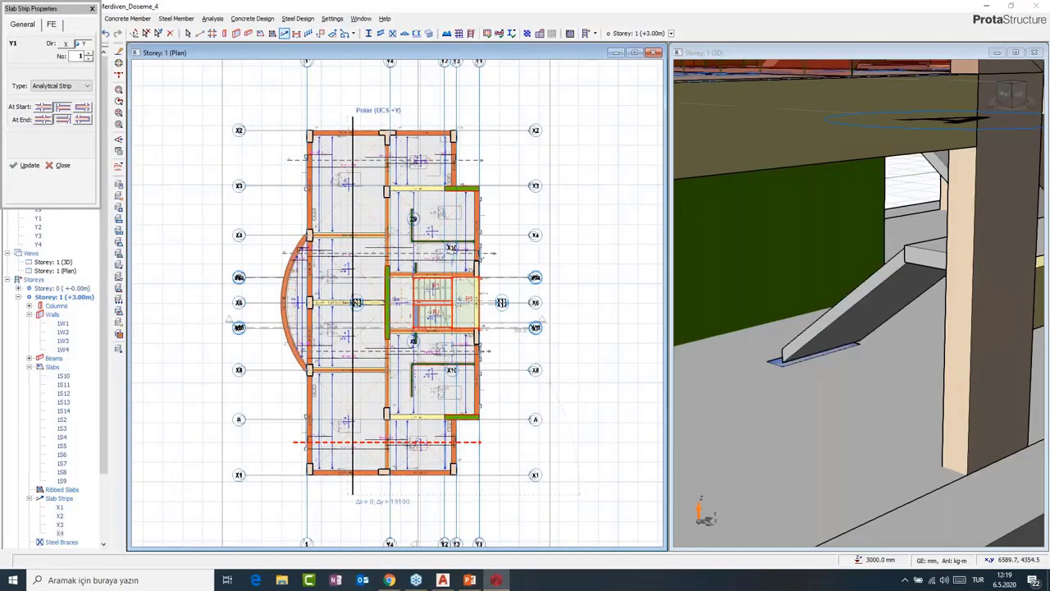
{"action": "left_click", "coordinate": [353, 111]}
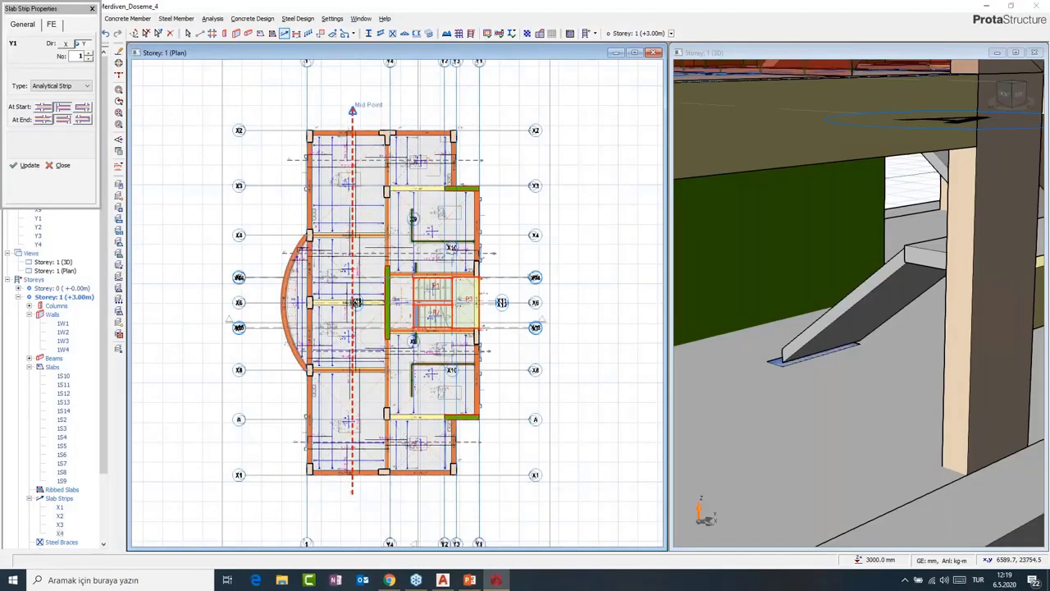
Insert a second Y-direction analytical strip between axes Y4 and Y2, close to Y4, across the whole building, and end strip insertion.
{"action": "left_click", "coordinate": [400, 492]}
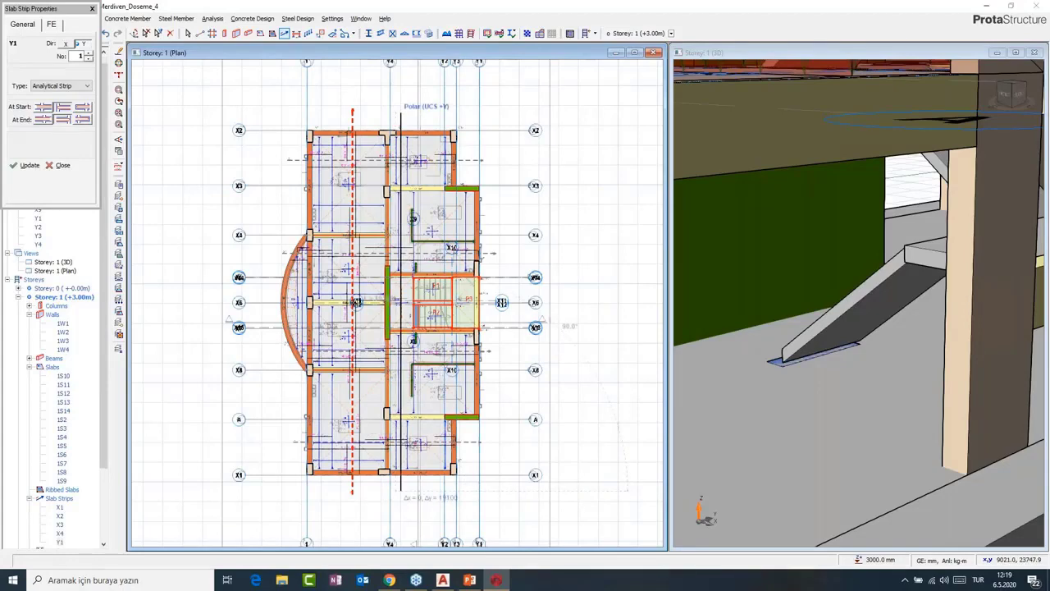
{"action": "left_click", "coordinate": [400, 114]}
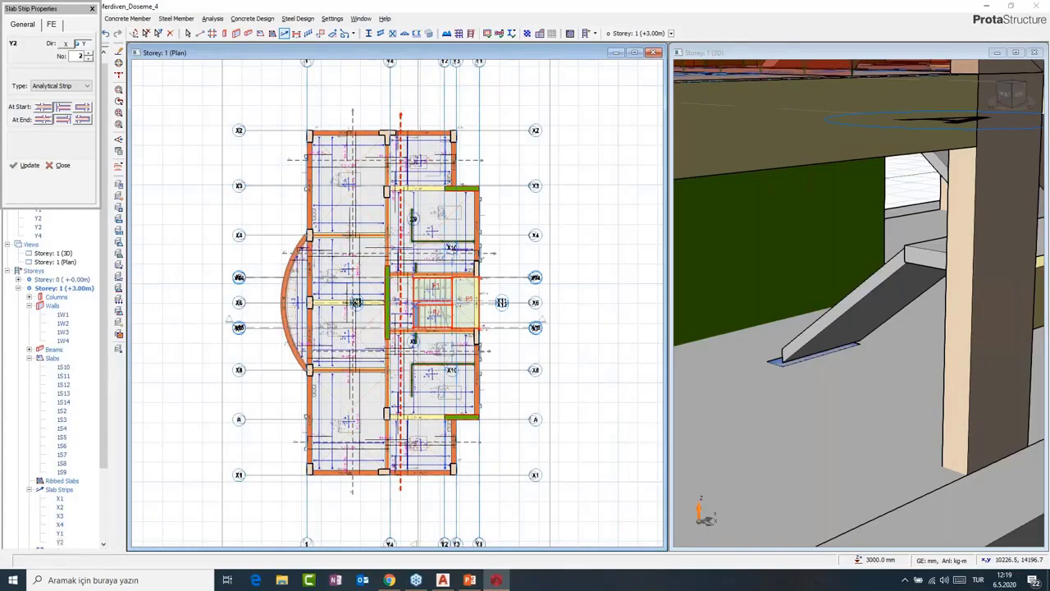
{"action": "middle_click_drag", "start_coordinate": [356, 309], "coordinate": [373, 293]}
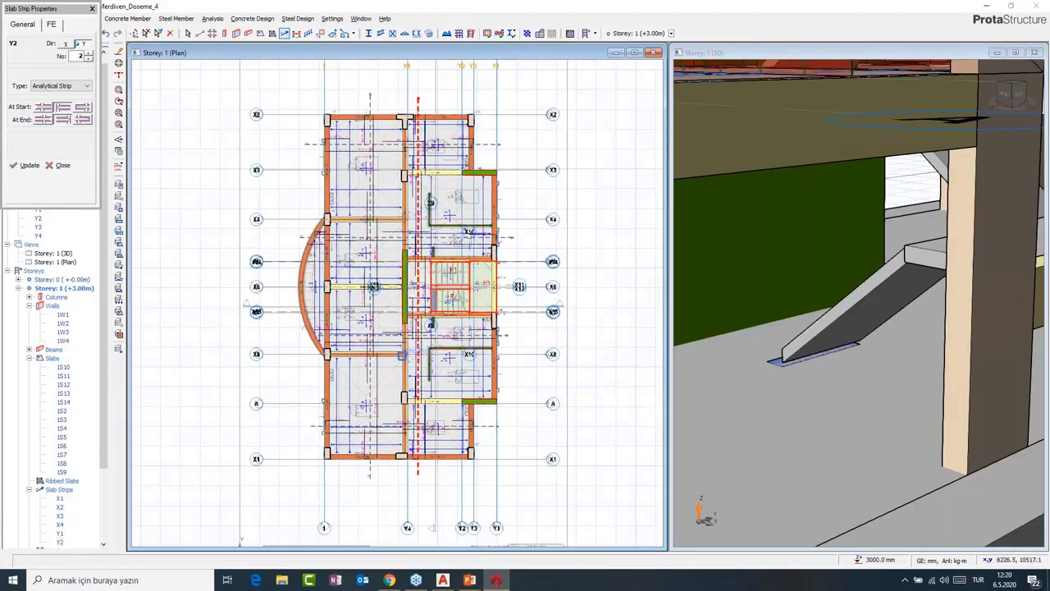
{"action": "middle_click_drag", "start_coordinate": [402, 355], "coordinate": [355, 348]}
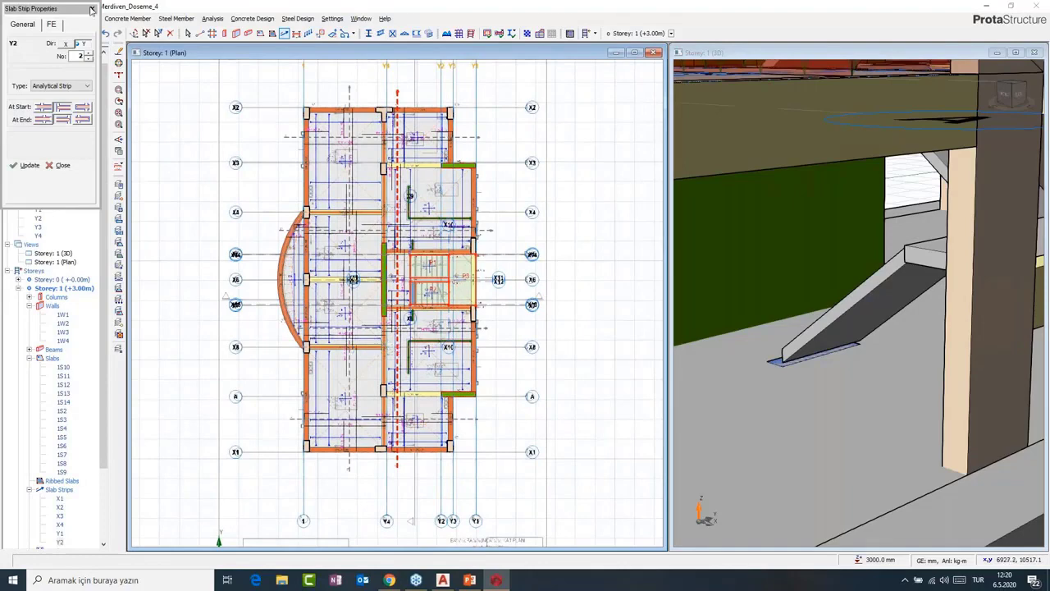
{"action": "key", "text": "Escape"}
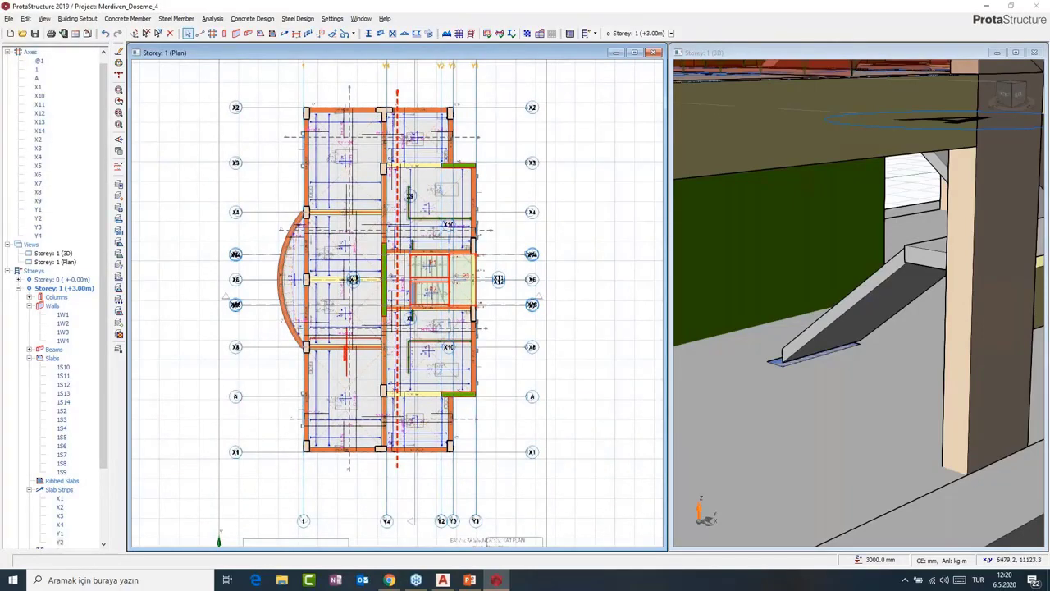
Examine the strip reinforcement on the Storey 1 plan and the wall loads around slab 1S9, selecting the wall load beside the X9 label.
{"action": "middle_click_drag", "start_coordinate": [350, 334], "coordinate": [358, 295]}
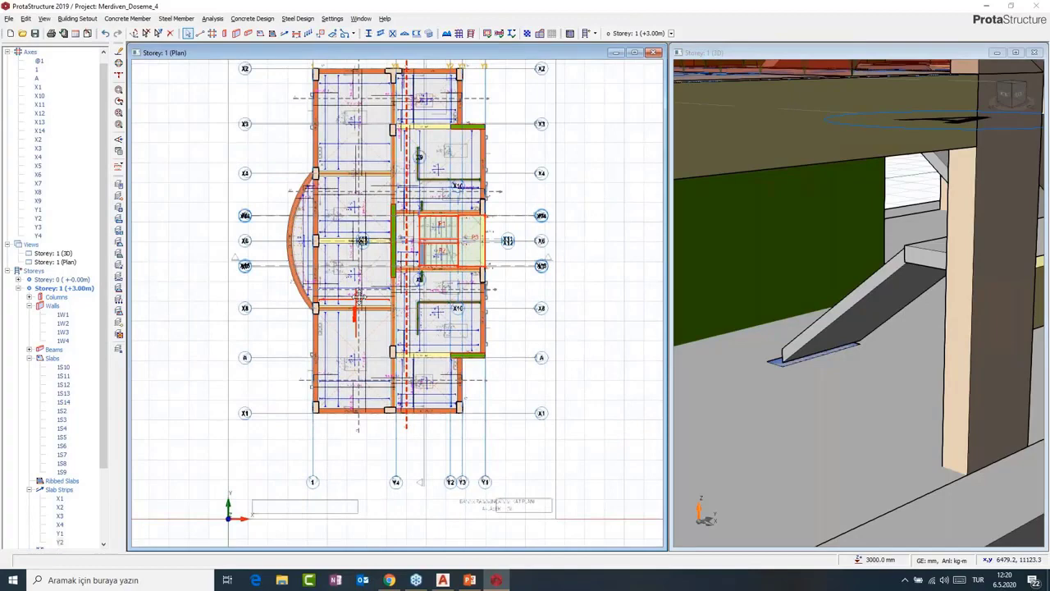
{"action": "middle_click_drag", "start_coordinate": [438, 260], "coordinate": [427, 291]}
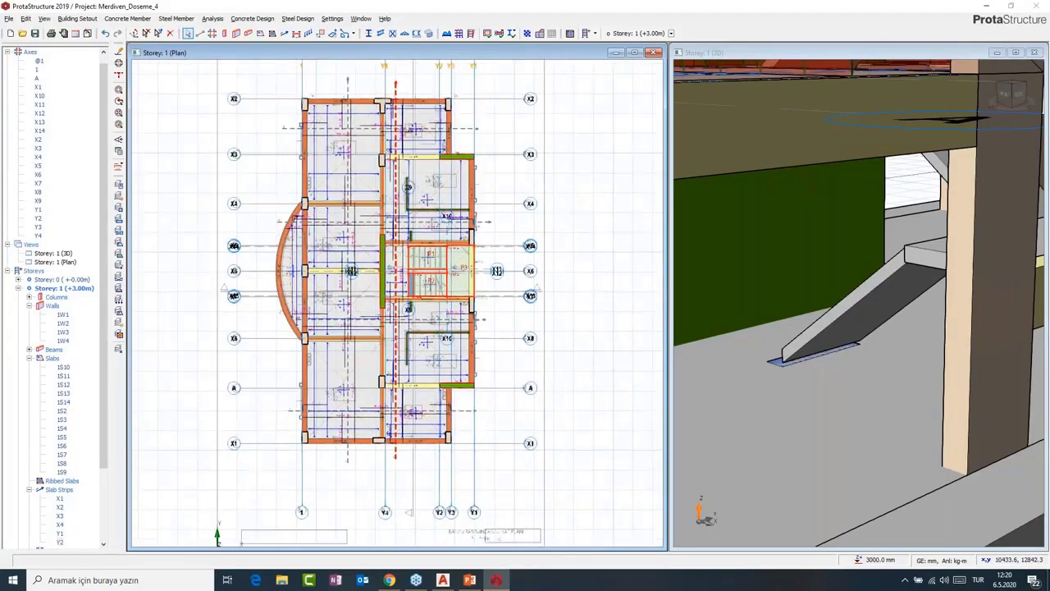
{"action": "middle_click_drag", "start_coordinate": [421, 293], "coordinate": [446, 312]}
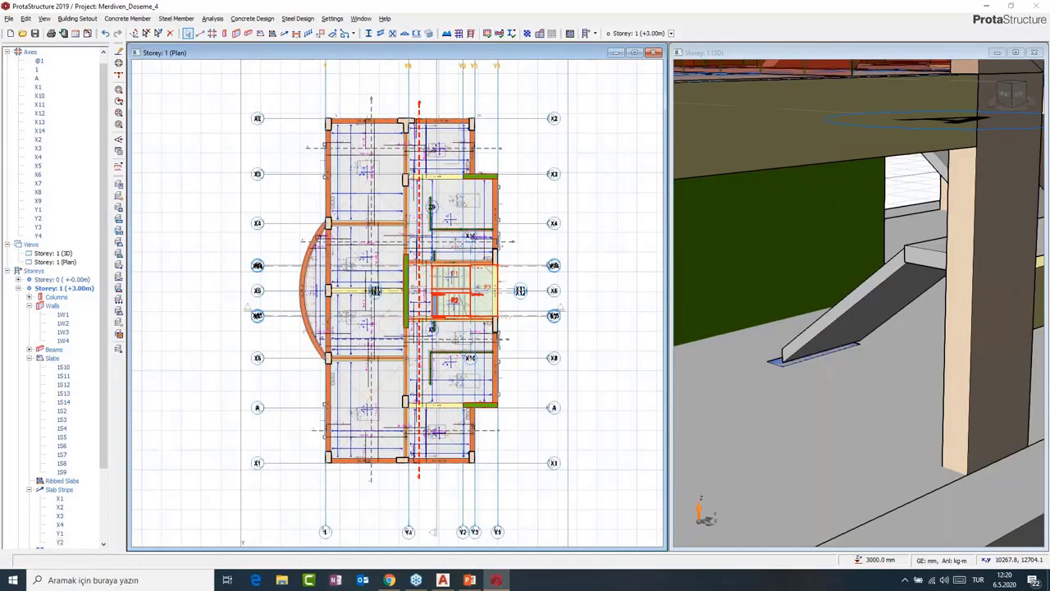
{"action": "scroll", "coordinate": [436, 224], "scroll_direction": "up", "scroll_amount": 2}
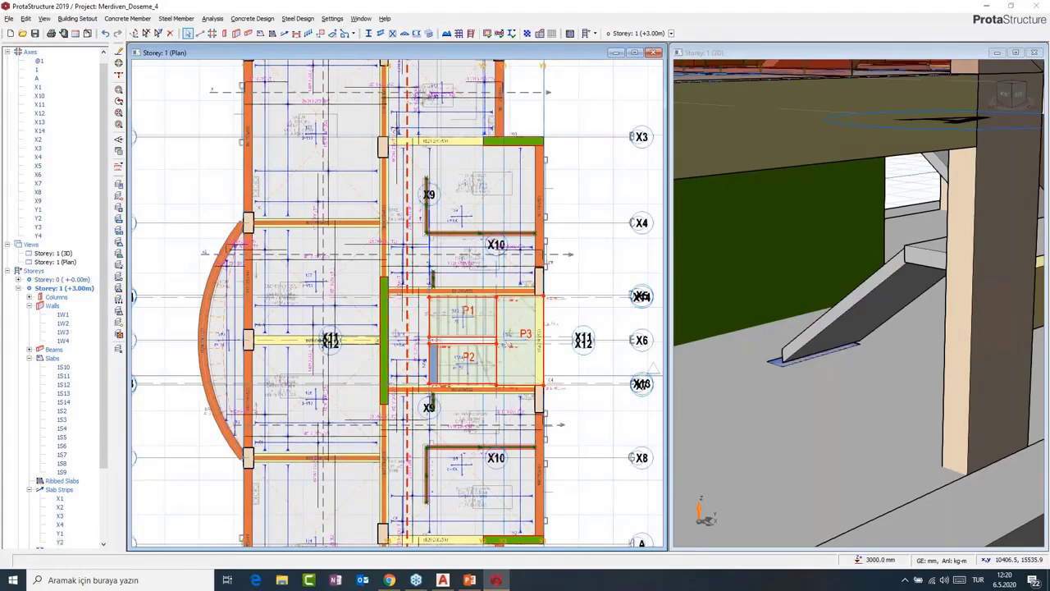
{"action": "middle_click_drag", "start_coordinate": [446, 264], "coordinate": [425, 233]}
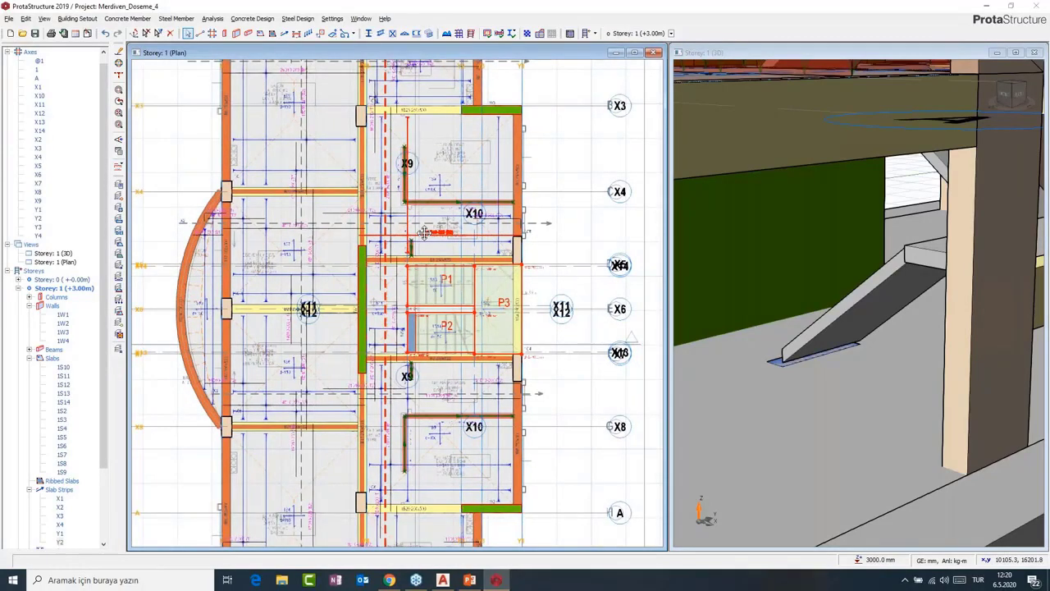
{"action": "scroll", "coordinate": [424, 232], "scroll_direction": "down", "scroll_amount": 2}
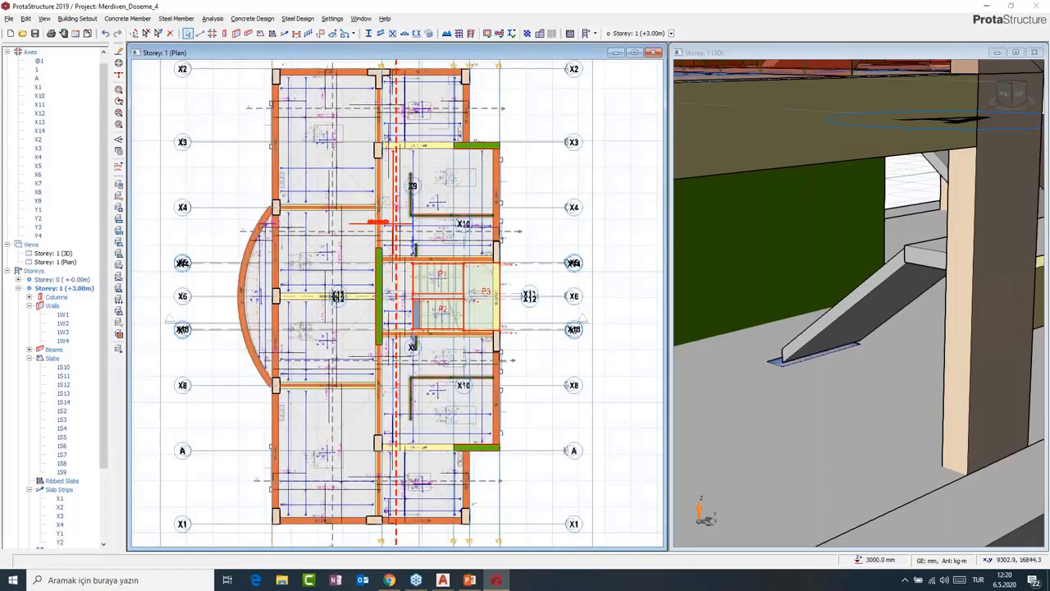
{"action": "scroll", "coordinate": [423, 197], "scroll_direction": "up", "scroll_amount": 6}
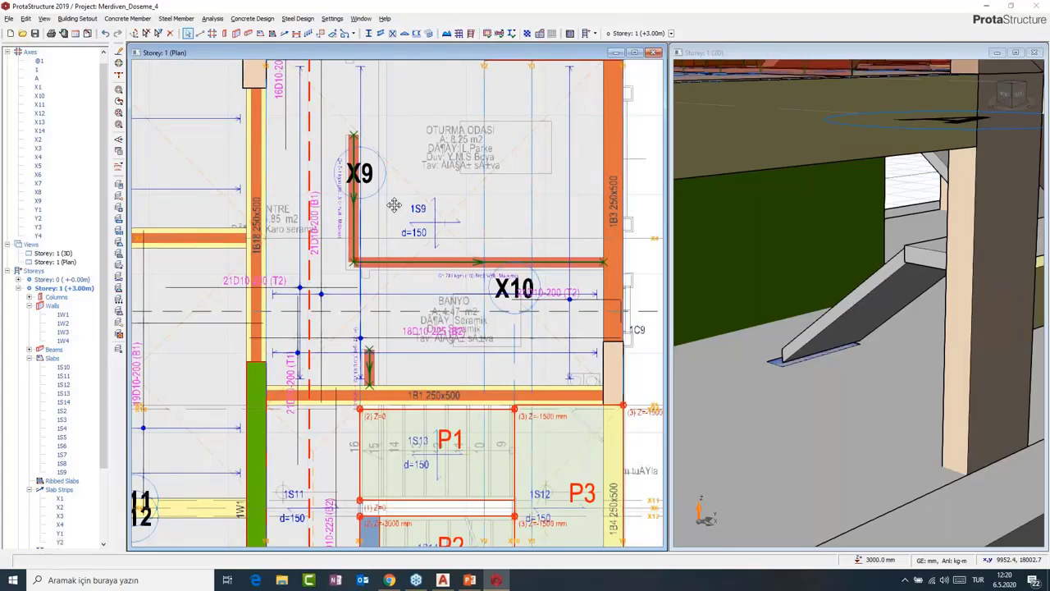
{"action": "middle_click_drag", "start_coordinate": [393, 206], "coordinate": [405, 217]}
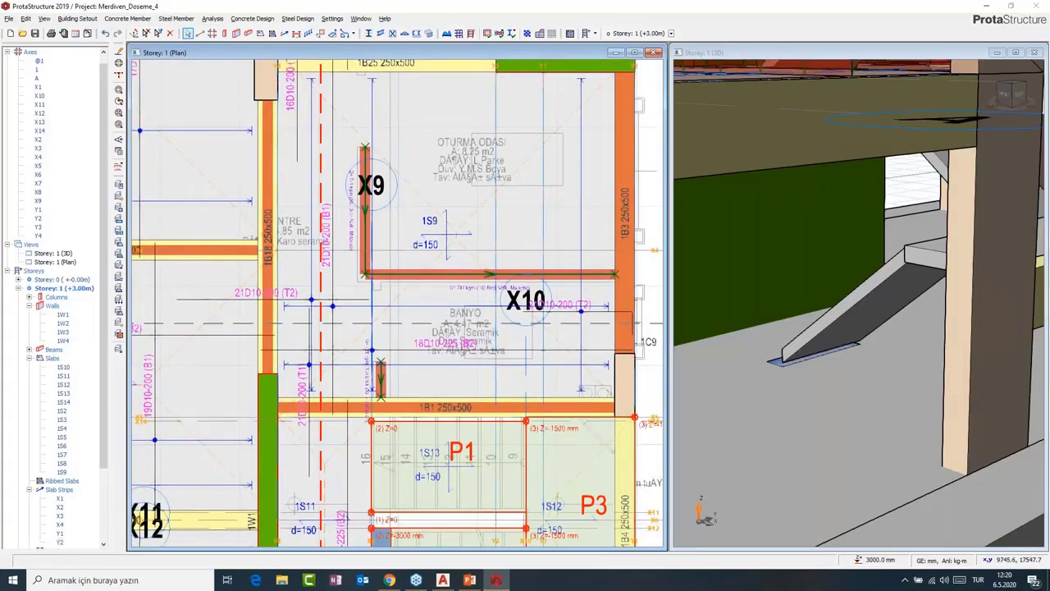
{"action": "left_click", "coordinate": [366, 215]}
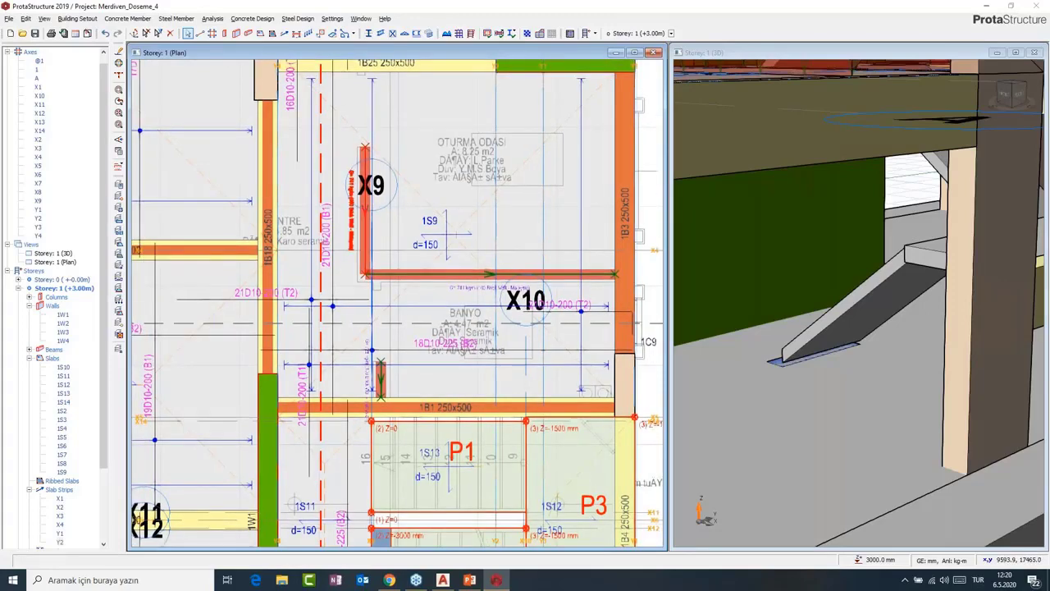
Examine slab 1S9, its wall line loads and the neighbouring stair slabs on the Storey 1 plan.
{"action": "middle_click_drag", "start_coordinate": [377, 250], "coordinate": [379, 256]}
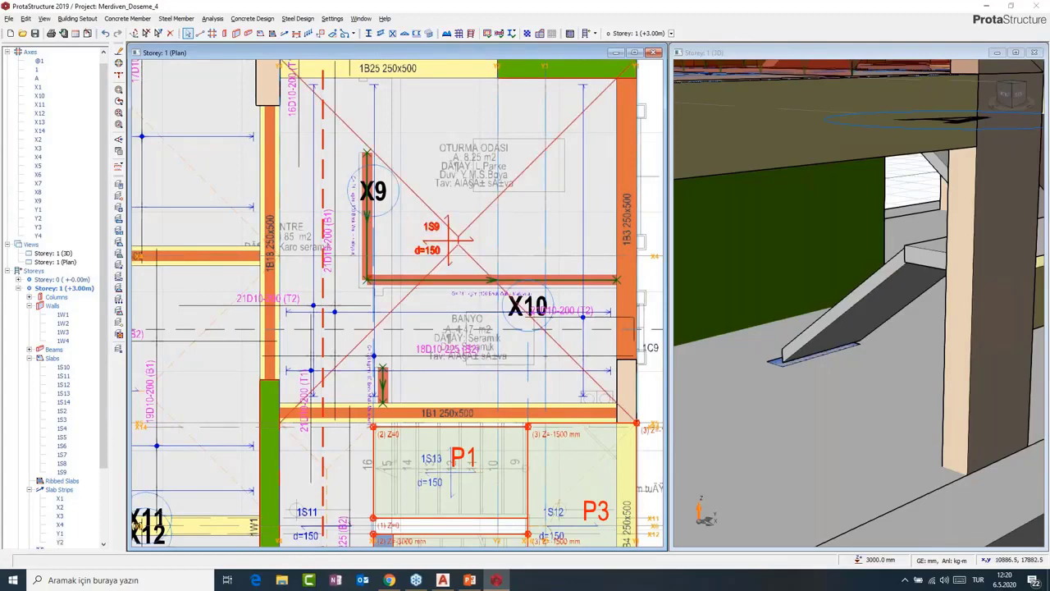
{"action": "key", "text": "Escape"}
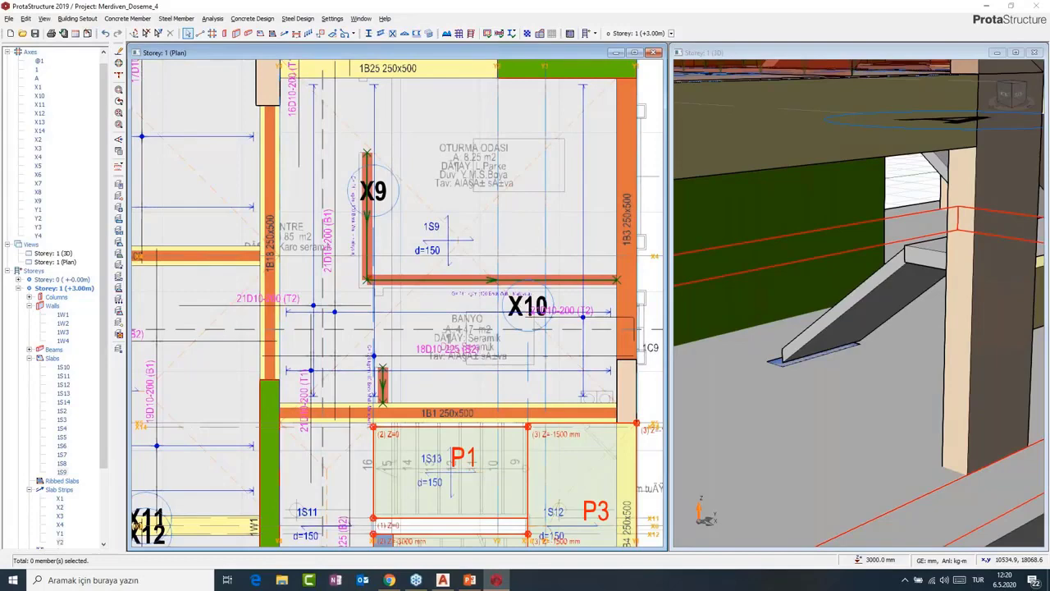
{"action": "left_click", "coordinate": [447, 243]}
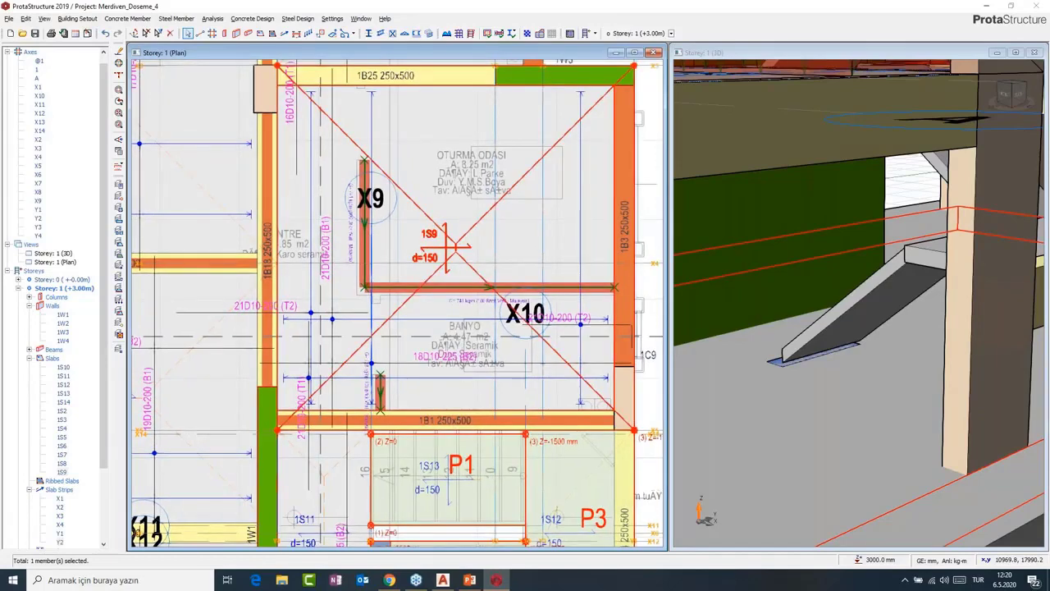
{"action": "key", "text": "Escape"}
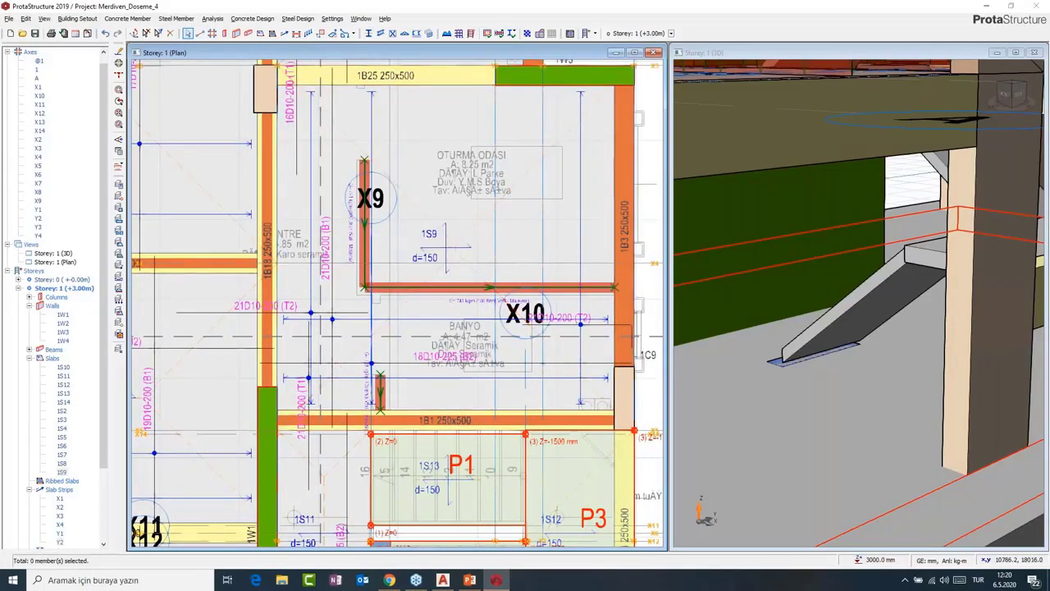
{"action": "scroll", "coordinate": [458, 217], "scroll_direction": "down", "scroll_amount": 1}
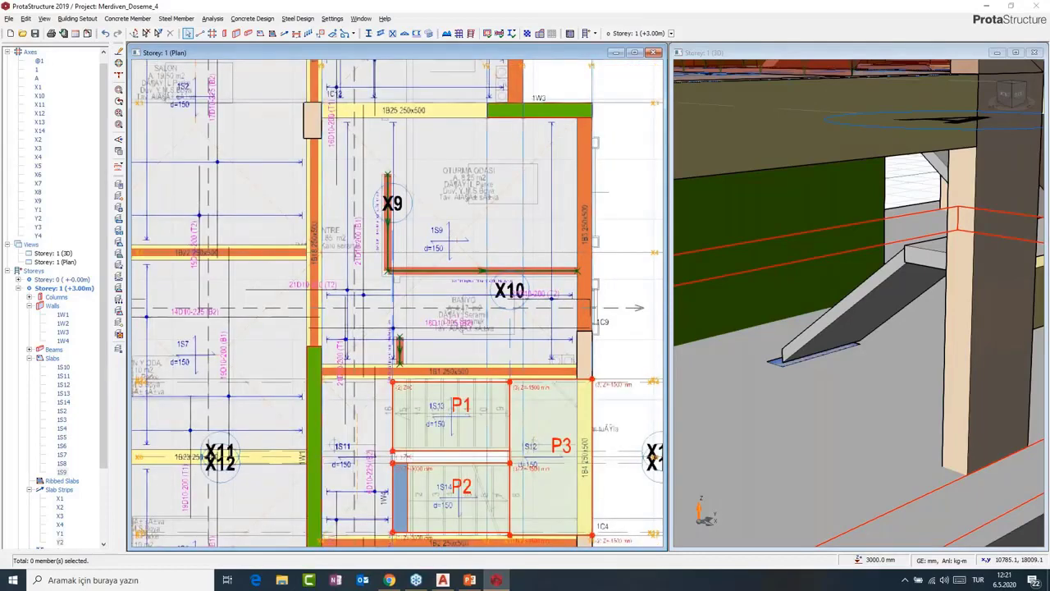
{"action": "middle_click_drag", "start_coordinate": [459, 218], "coordinate": [424, 222]}
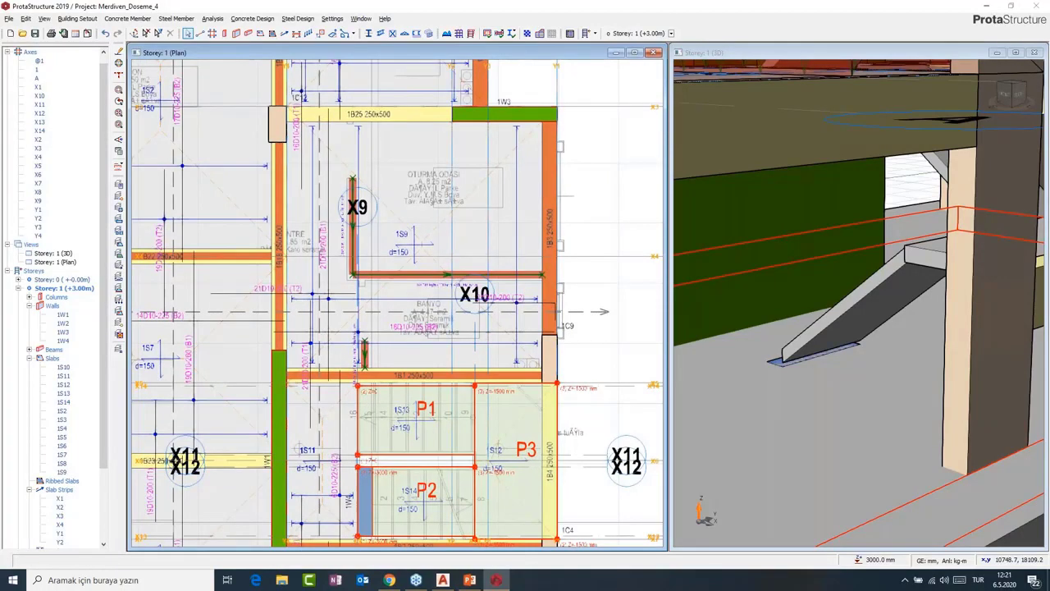
{"action": "scroll", "coordinate": [387, 269], "scroll_direction": "up", "scroll_amount": 2}
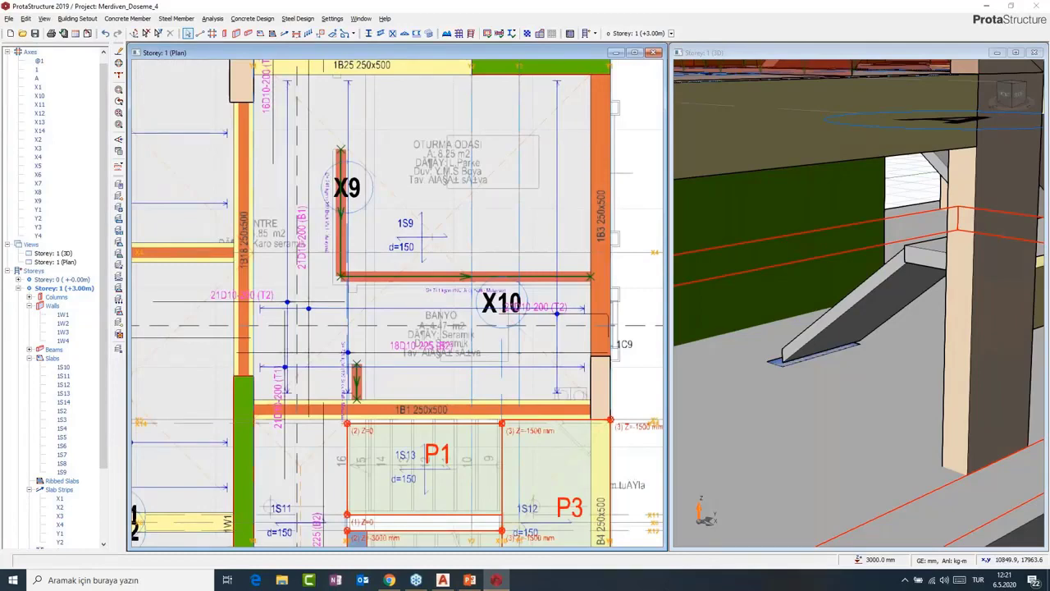
{"action": "scroll", "coordinate": [468, 133], "scroll_direction": "down", "scroll_amount": 2}
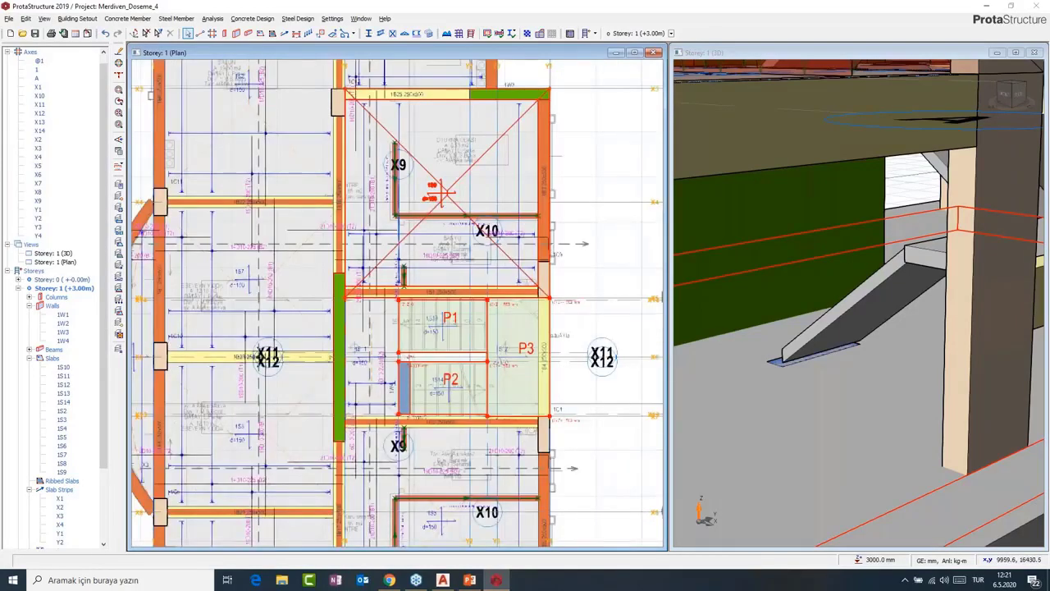
{"action": "scroll", "coordinate": [452, 240], "scroll_direction": "down", "scroll_amount": 3}
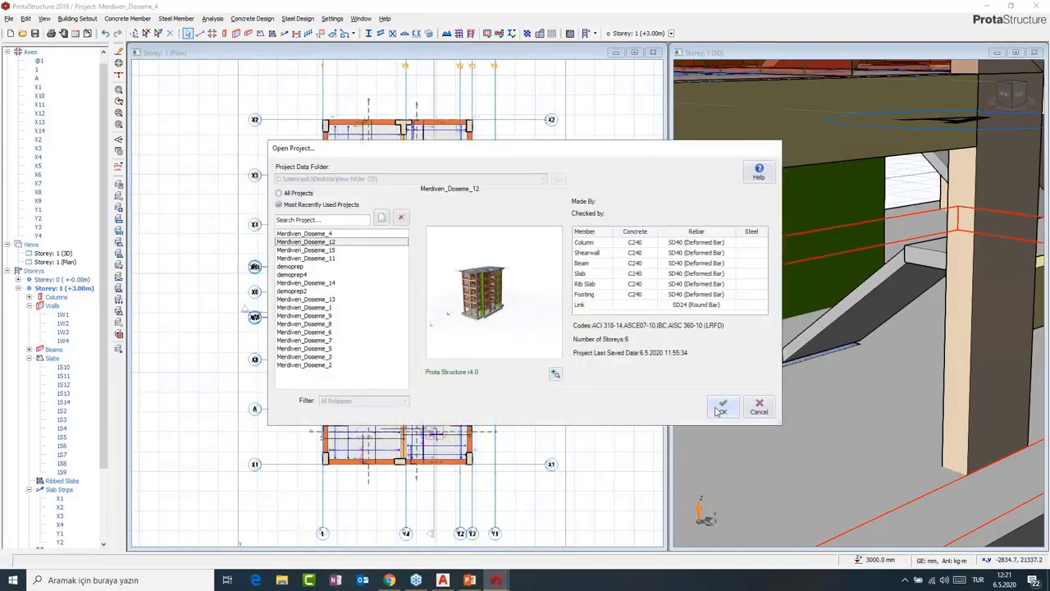
Open the project Merdiven_Doseme_12 and make Storey 1 the current storey in the 3D view.
{"action": "left_click", "coordinate": [720, 407]}
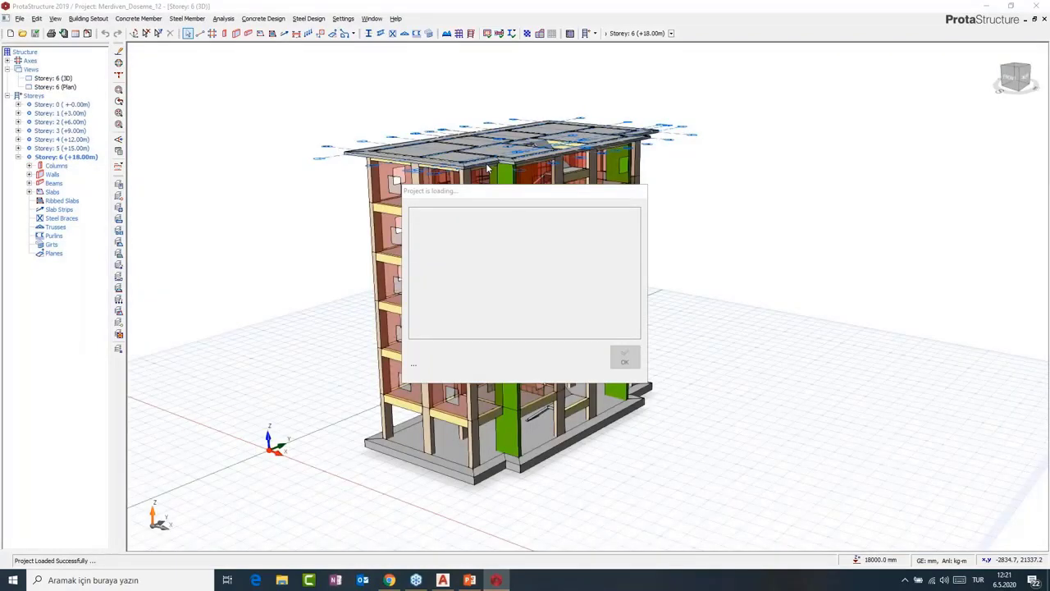
{"action": "middle_click_drag", "start_coordinate": [487, 167], "coordinate": [522, 265]}
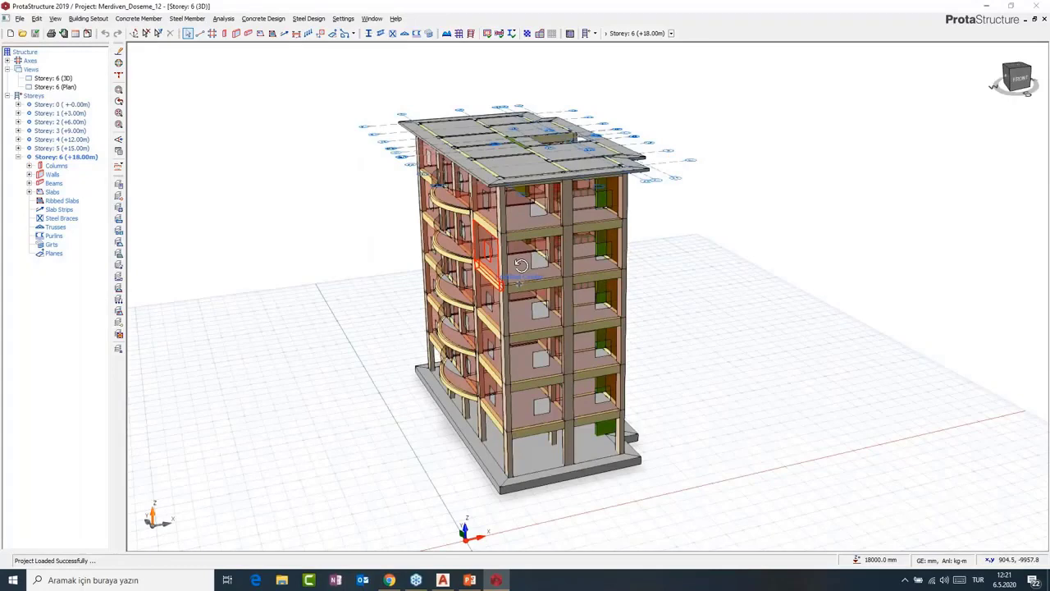
{"action": "double_click", "coordinate": [64, 113]}
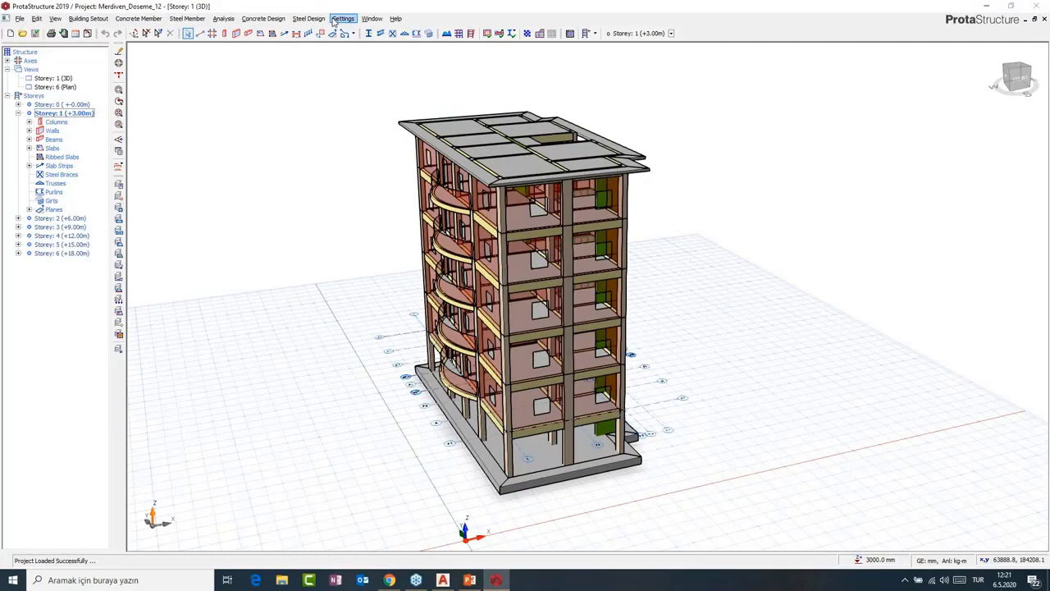
Arrange the plan and 3D views side by side, widening the plan view to fill the space beside the structure tree.
{"action": "left_click", "coordinate": [372, 19]}
{"action": "left_click", "coordinate": [395, 53]}
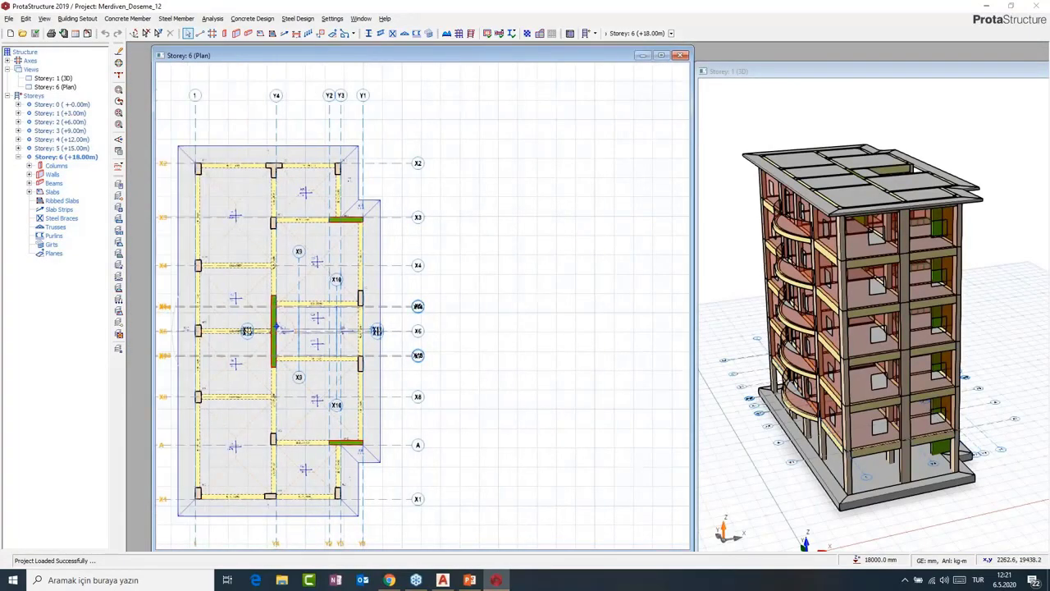
{"action": "left_click_drag", "start_coordinate": [152, 305], "coordinate": [128, 305]}
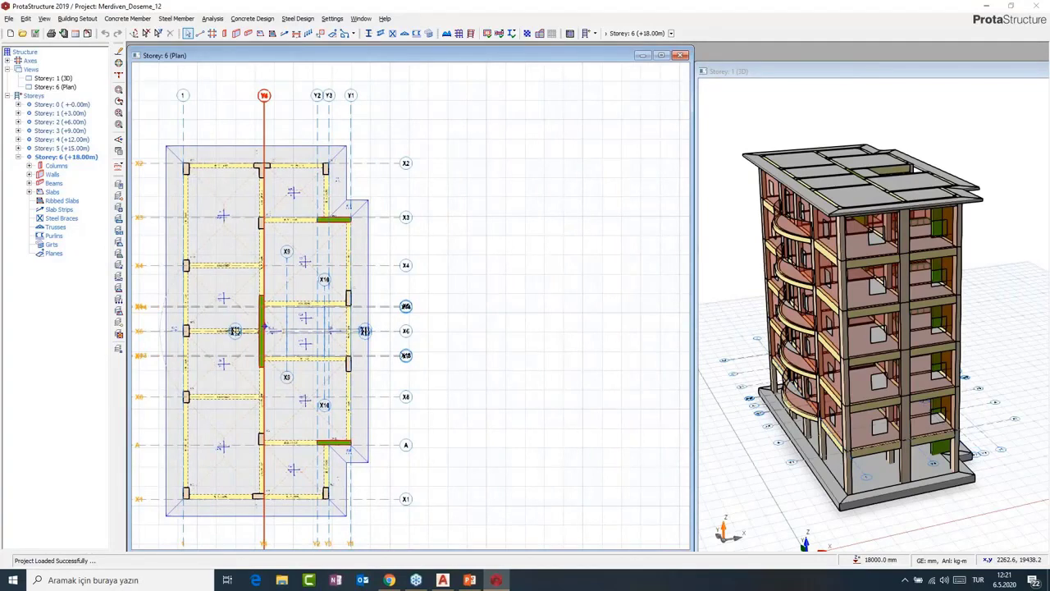
{"action": "left_click_drag", "start_coordinate": [254, 55], "coordinate": [254, 51]}
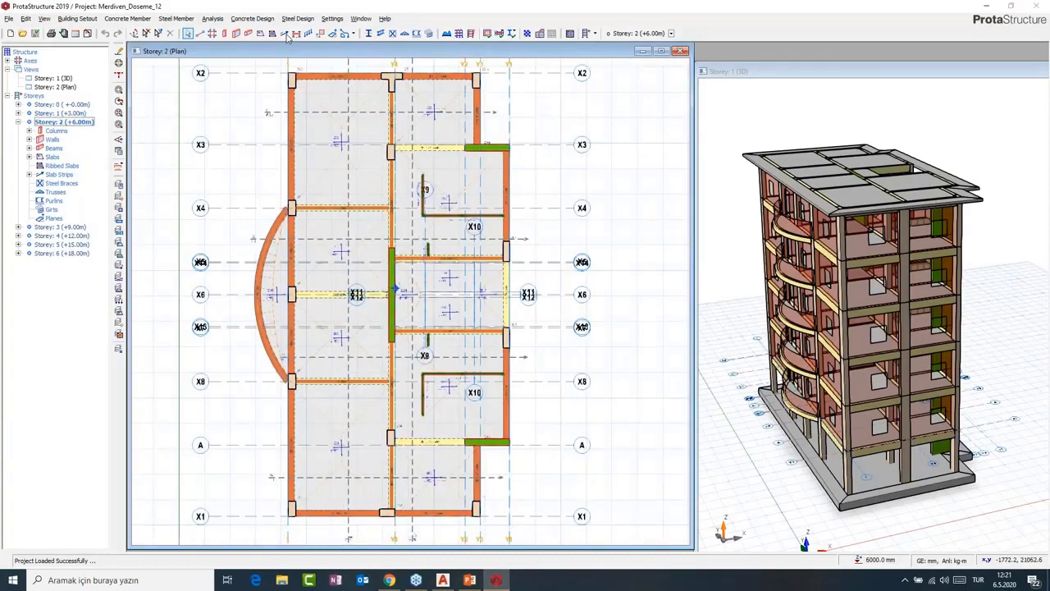
Review the general and FE settings of a new FE Strip with direction X and number 1, without inserting it.
{"action": "left_click", "coordinate": [285, 34]}
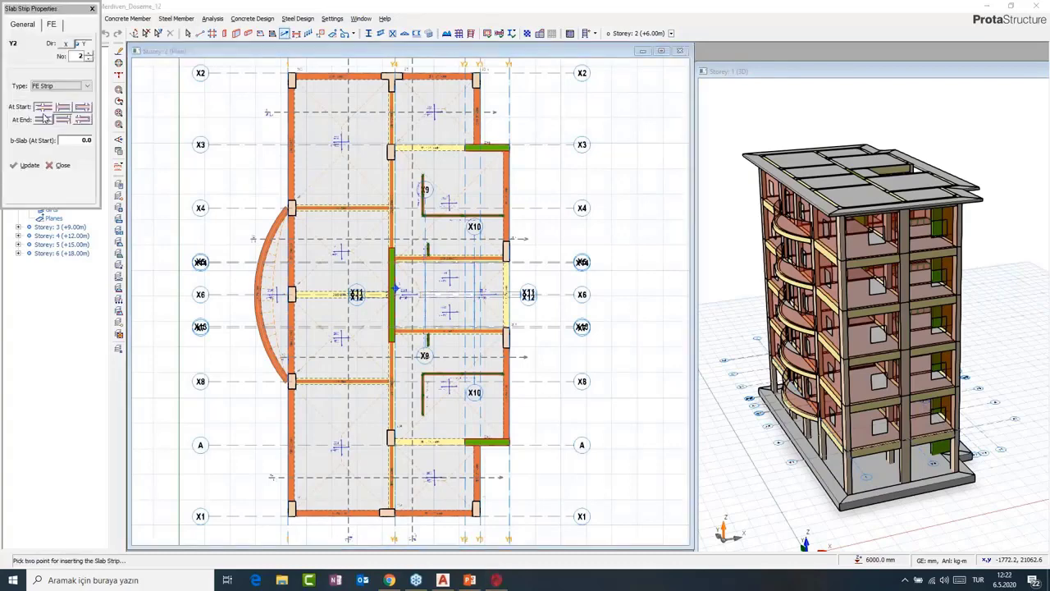
{"action": "left_click", "coordinate": [51, 25]}
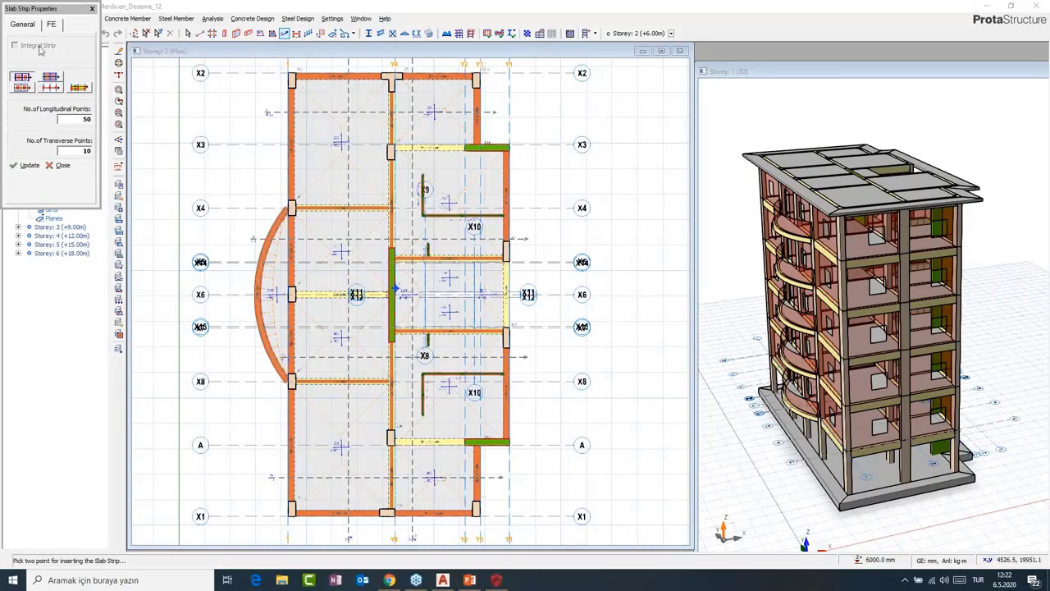
{"action": "left_click", "coordinate": [24, 27]}
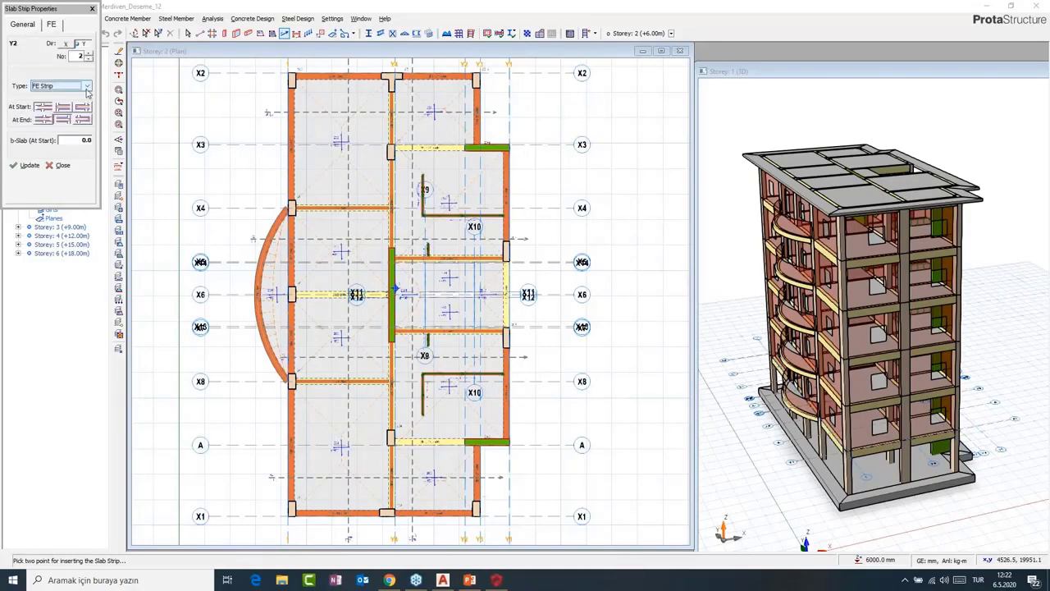
{"action": "left_click", "coordinate": [65, 45]}
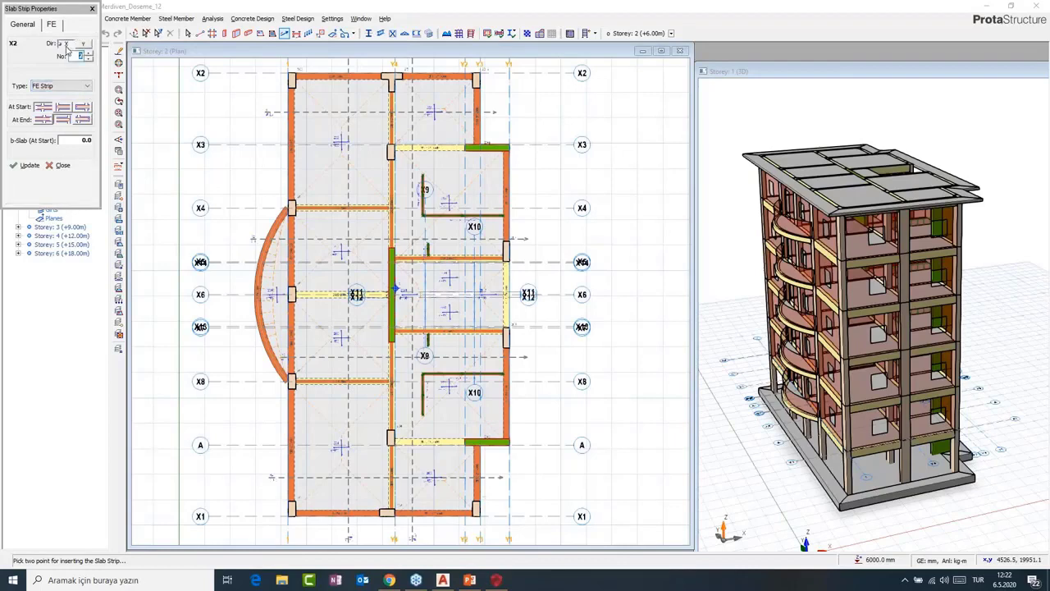
{"action": "left_click", "coordinate": [88, 59]}
{"action": "middle_click_drag", "start_coordinate": [347, 262], "coordinate": [363, 257]}
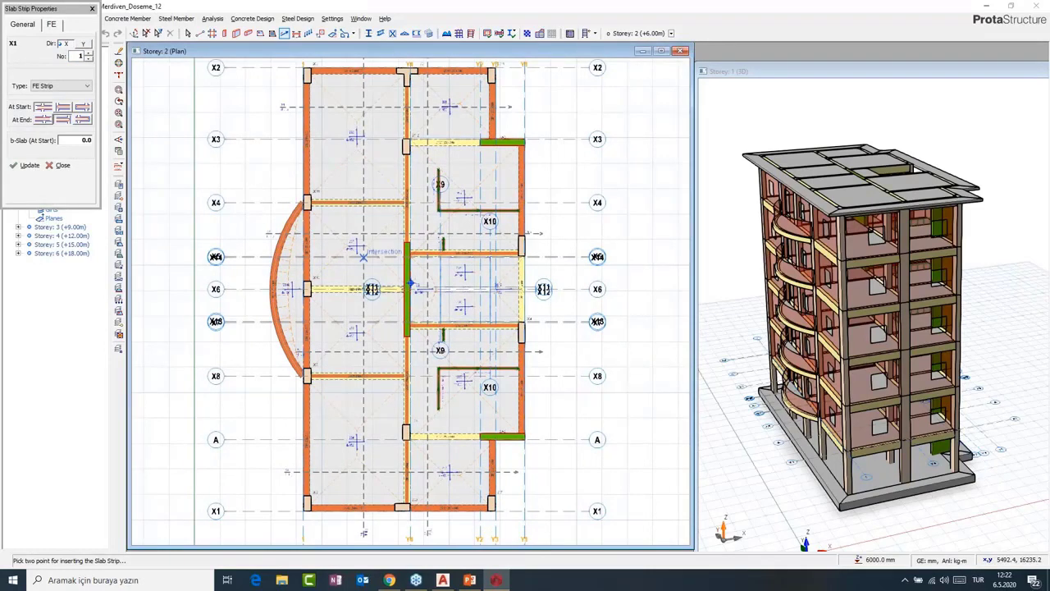
{"action": "middle_click_drag", "start_coordinate": [410, 284], "coordinate": [412, 300]}
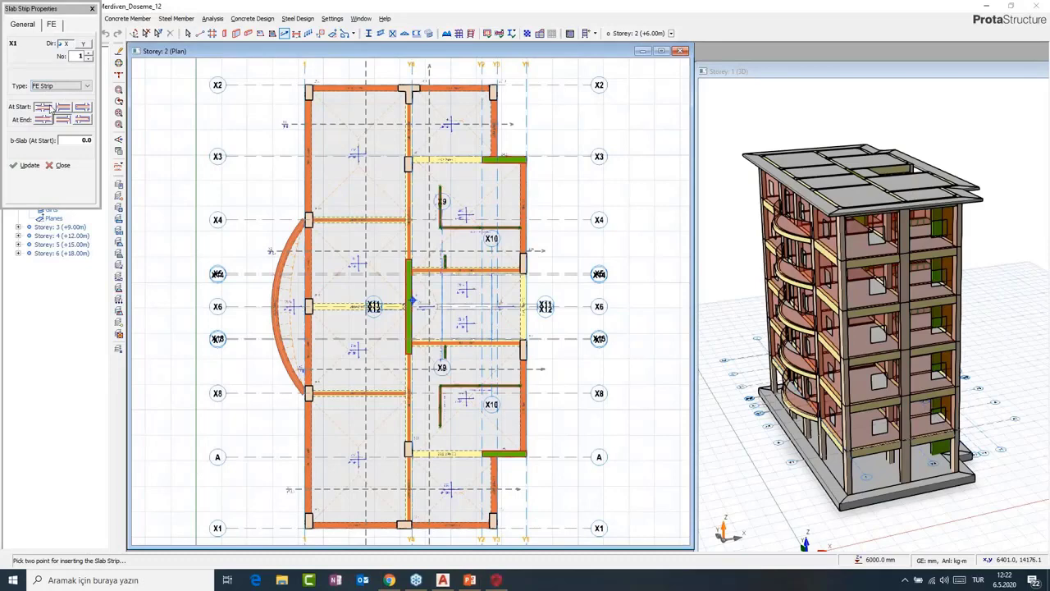
{"action": "left_click", "coordinate": [52, 24]}
{"action": "left_click", "coordinate": [92, 9]}
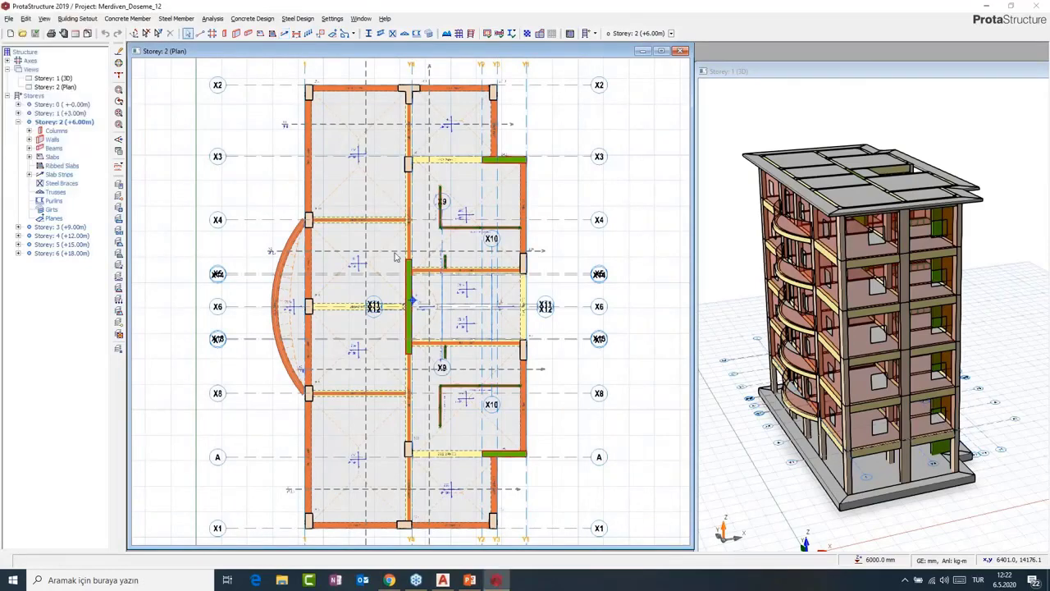
Open the Finite Elements Floor Analysis for Storey 2 and review its material settings without changing them.
{"action": "middle_click_drag", "start_coordinate": [390, 224], "coordinate": [388, 223]}
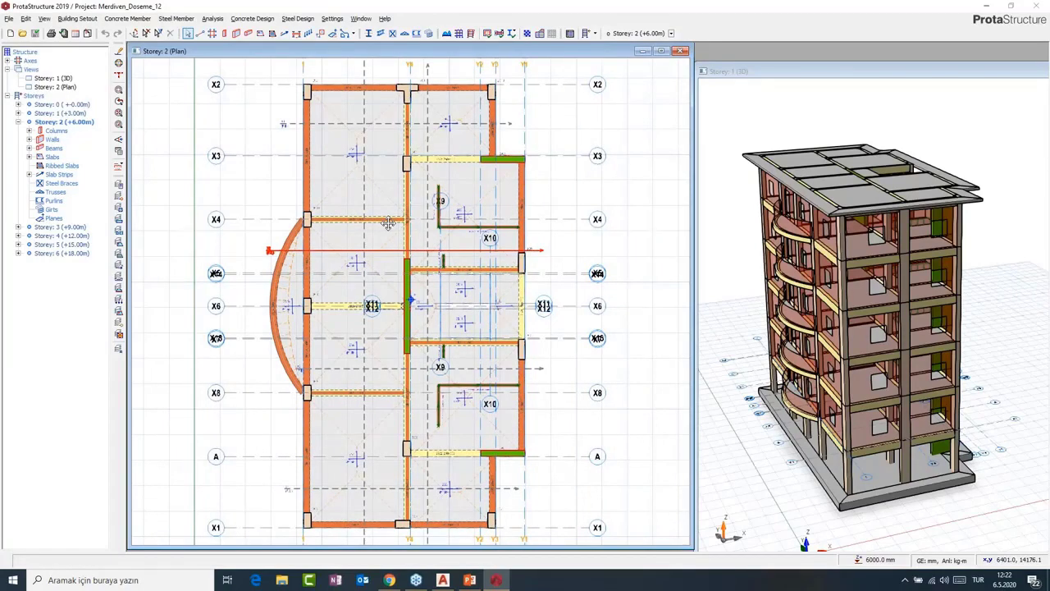
{"action": "middle_click_drag", "start_coordinate": [388, 223], "coordinate": [390, 214]}
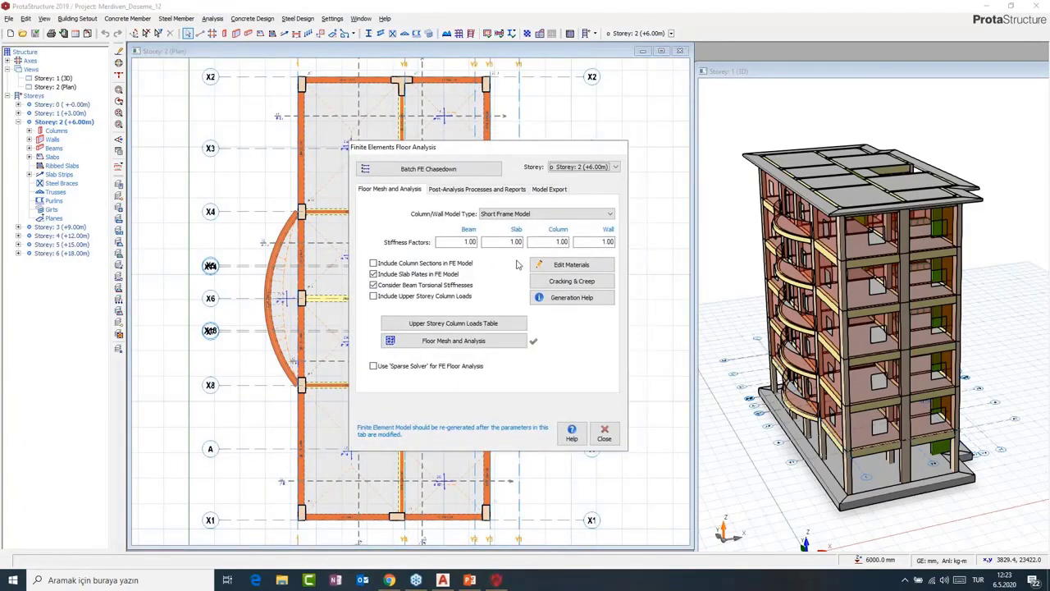
{"action": "left_click", "coordinate": [566, 264]}
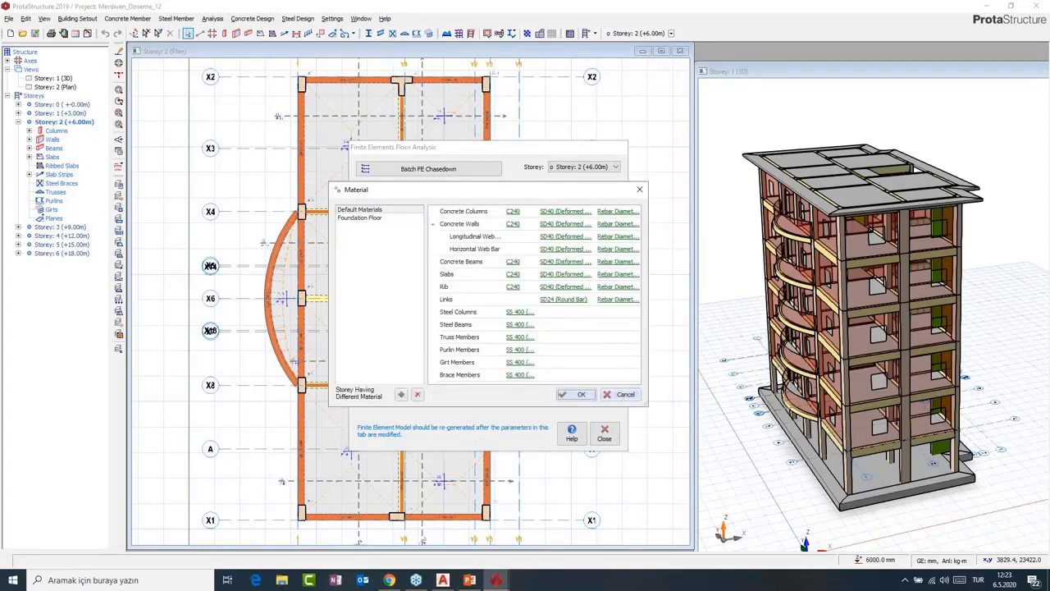
{"action": "left_click", "coordinate": [622, 394]}
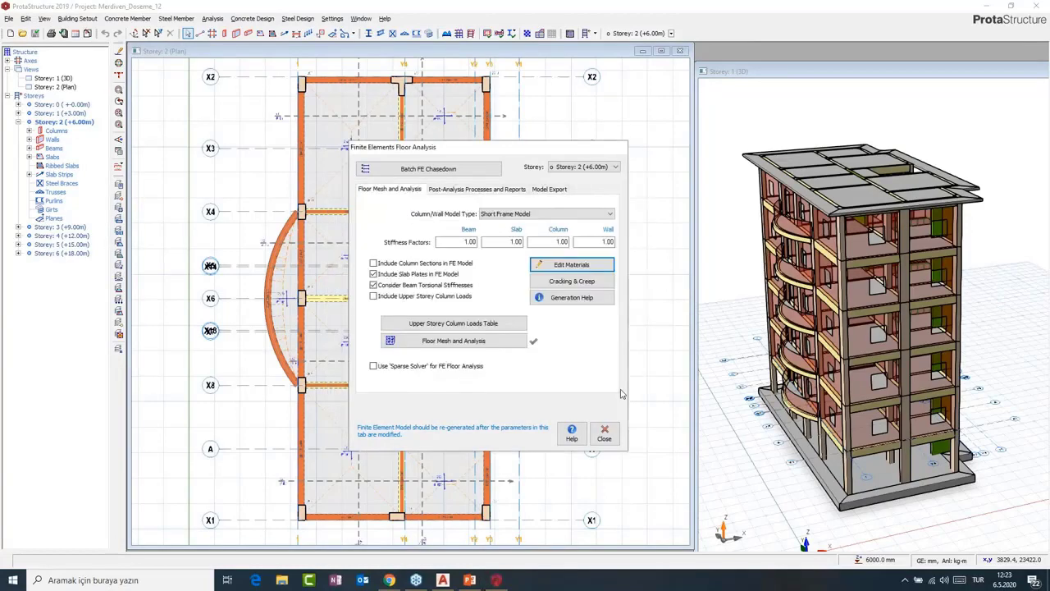
Start Floor Mesh and Analysis for Storey 2 and generate the FE model with uniformity factor 25 and plate element size 800.
{"action": "left_click", "coordinate": [454, 341]}
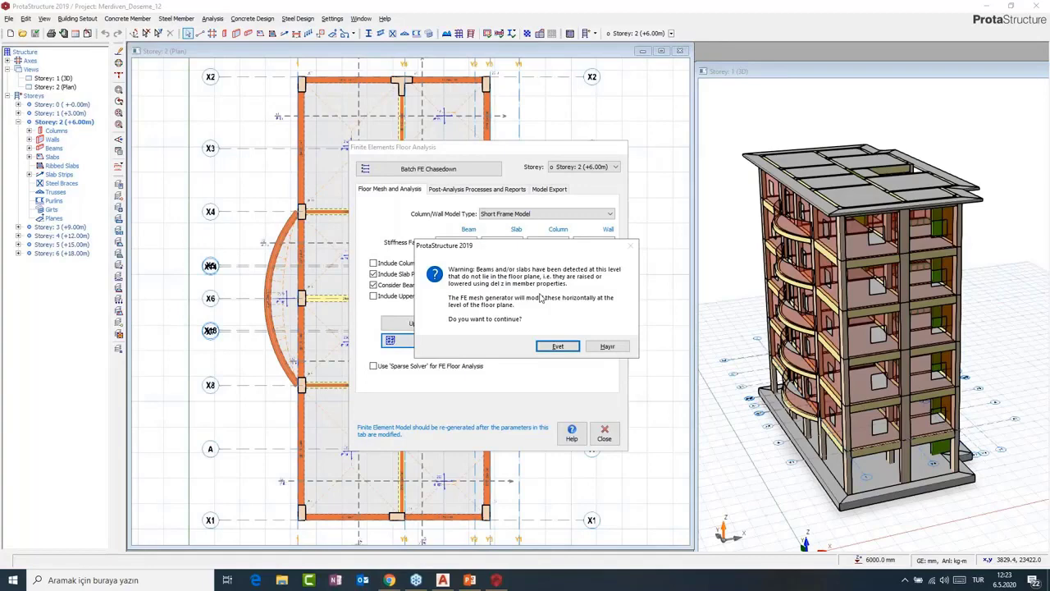
{"action": "left_click", "coordinate": [558, 347]}
{"action": "left_click", "coordinate": [563, 378]}
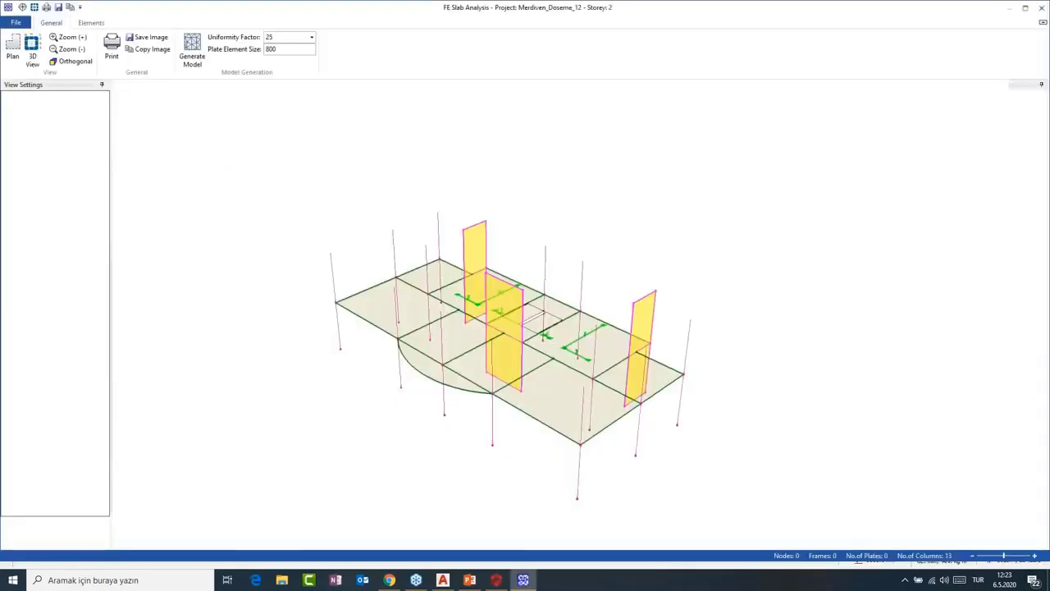
{"action": "left_click", "coordinate": [193, 52]}
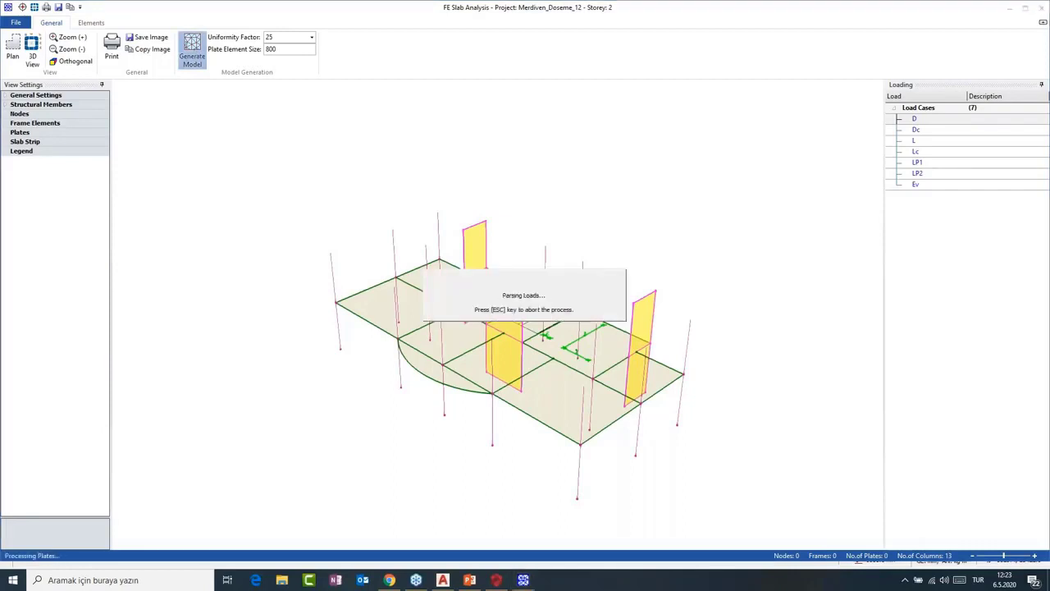
Set the mesh uniformity factor to 50 and regenerate the FE model.
{"action": "left_click", "coordinate": [311, 38]}
{"action": "left_click", "coordinate": [283, 67]}
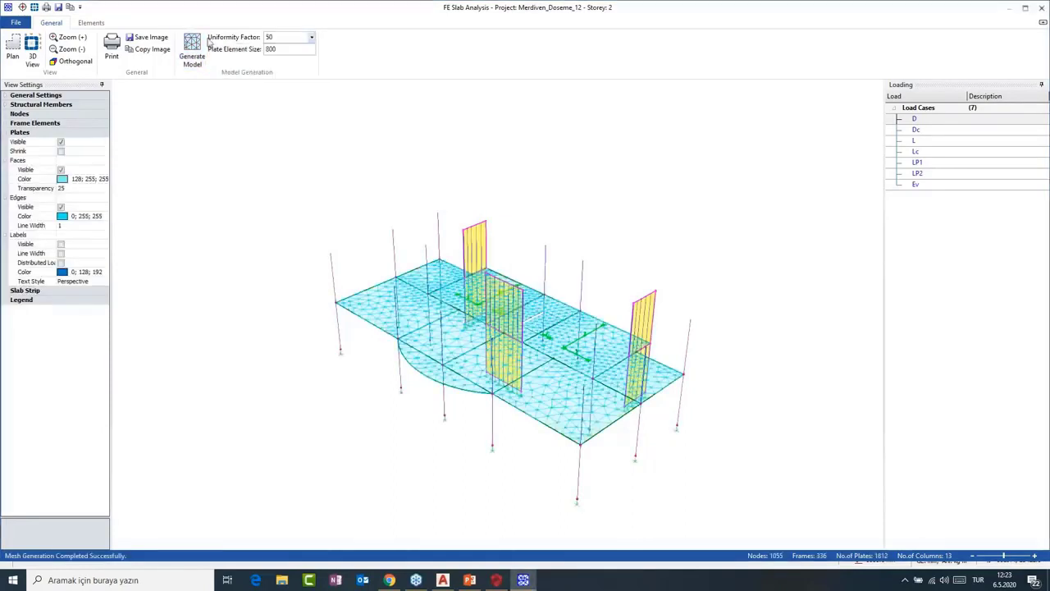
{"action": "left_click", "coordinate": [193, 51]}
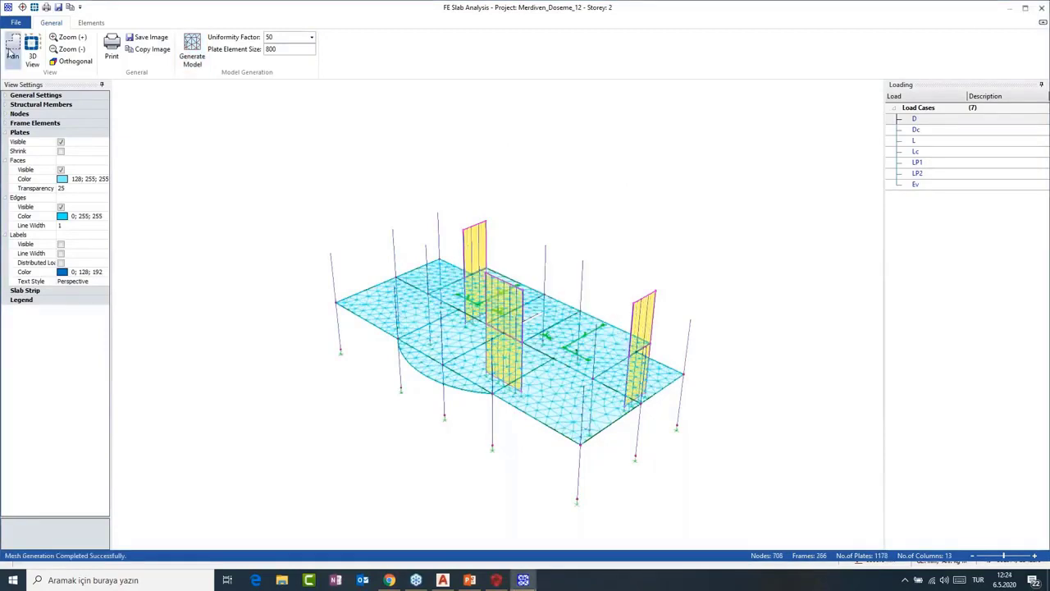
Show the FE mesh in plan and display the Dc load case around the stair and wall loads.
{"action": "left_click", "coordinate": [13, 50]}
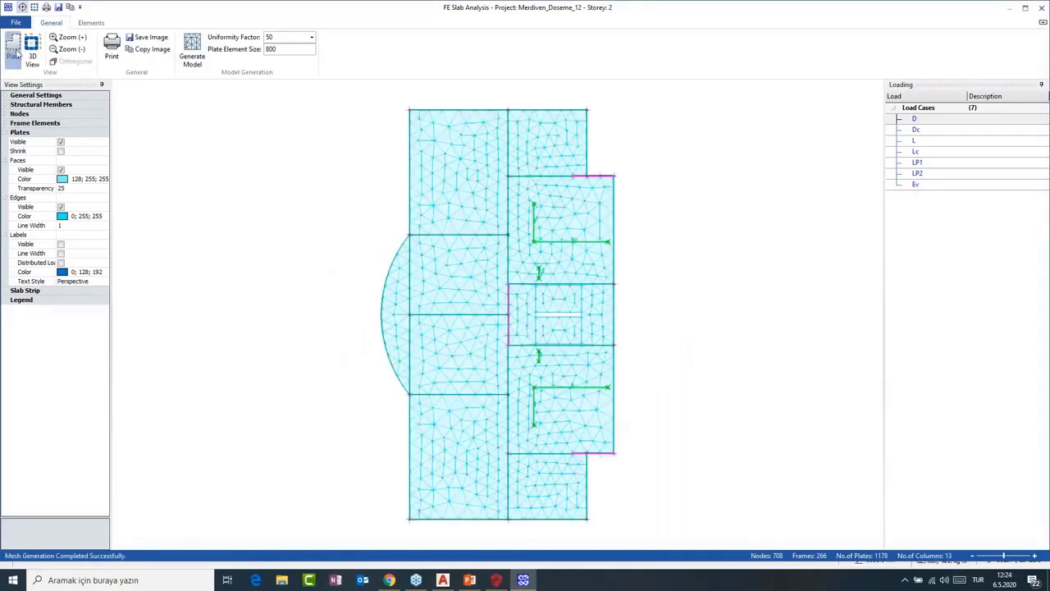
{"action": "scroll", "coordinate": [601, 224], "scroll_direction": "up", "scroll_amount": 1}
{"action": "middle_click_drag", "start_coordinate": [601, 224], "coordinate": [555, 248]}
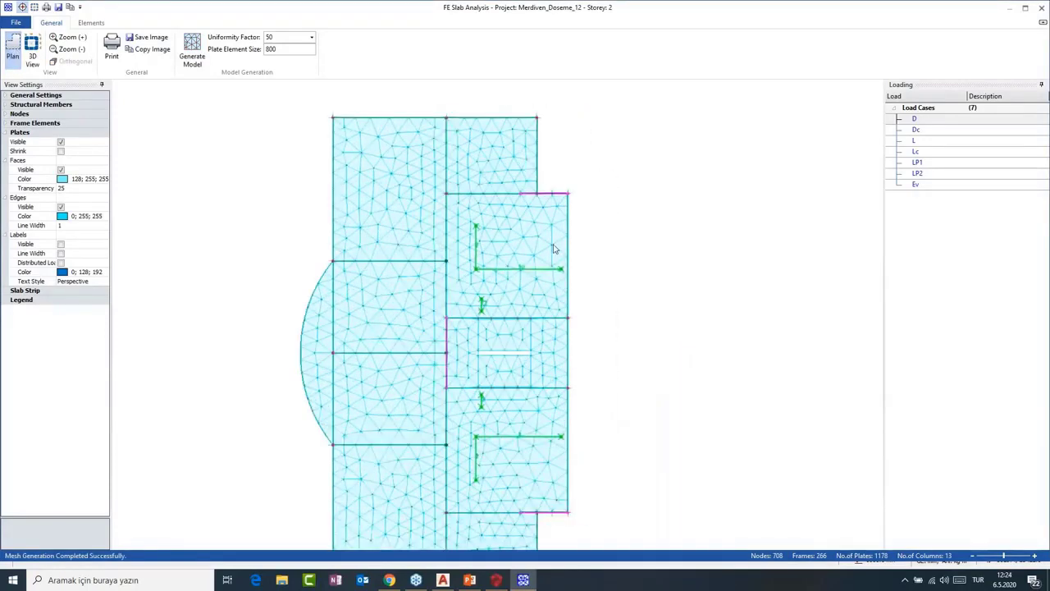
{"action": "scroll", "coordinate": [555, 248], "scroll_direction": "up", "scroll_amount": 2}
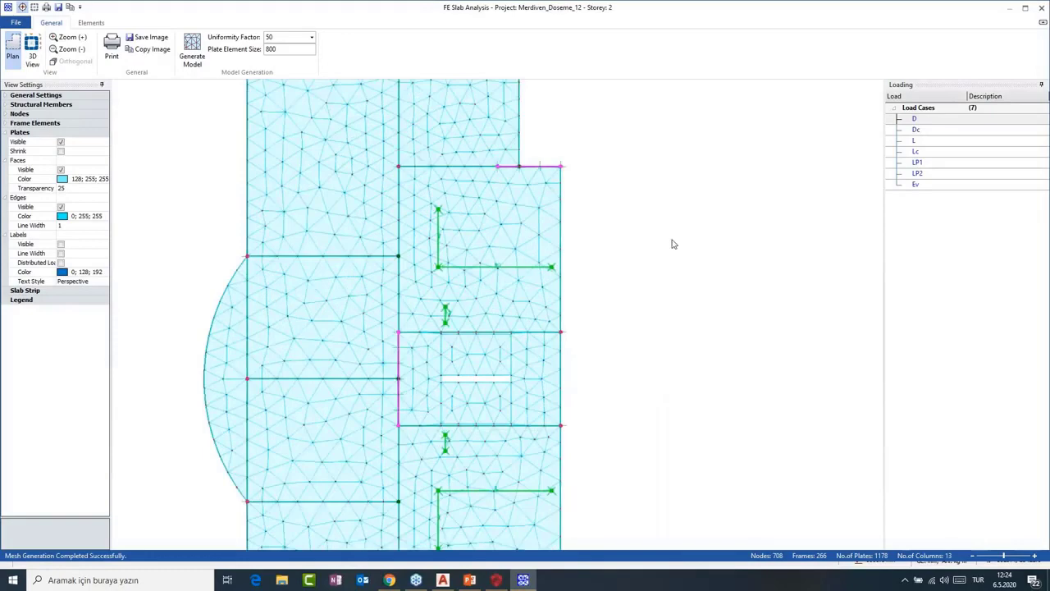
{"action": "left_click", "coordinate": [917, 130]}
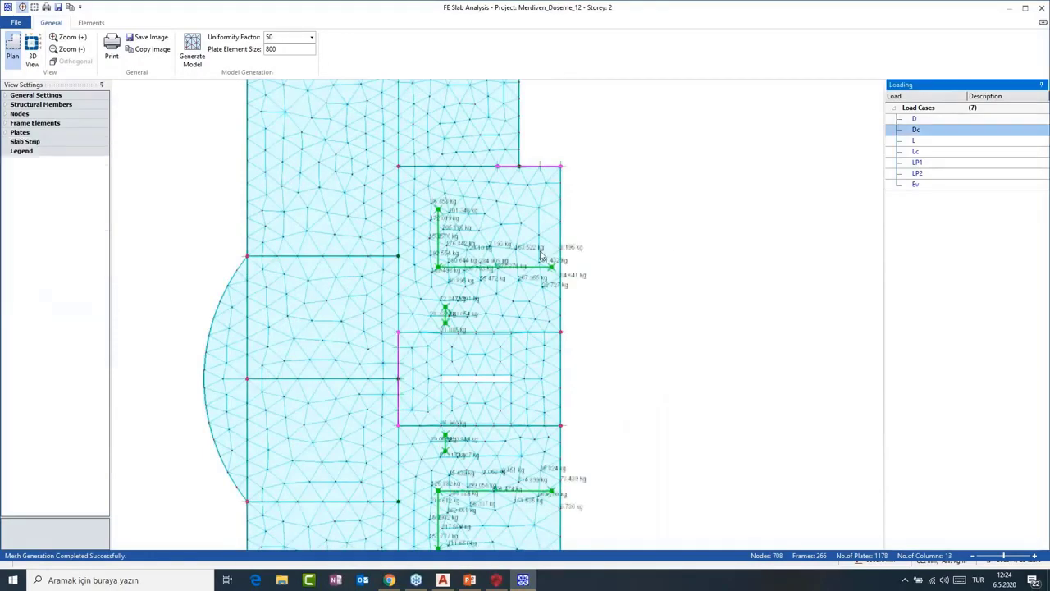
Examine how the Dc wall loads are distributed to the mesh nodes in the slab above the stair opening.
{"action": "scroll", "coordinate": [542, 257], "scroll_direction": "up", "scroll_amount": 2}
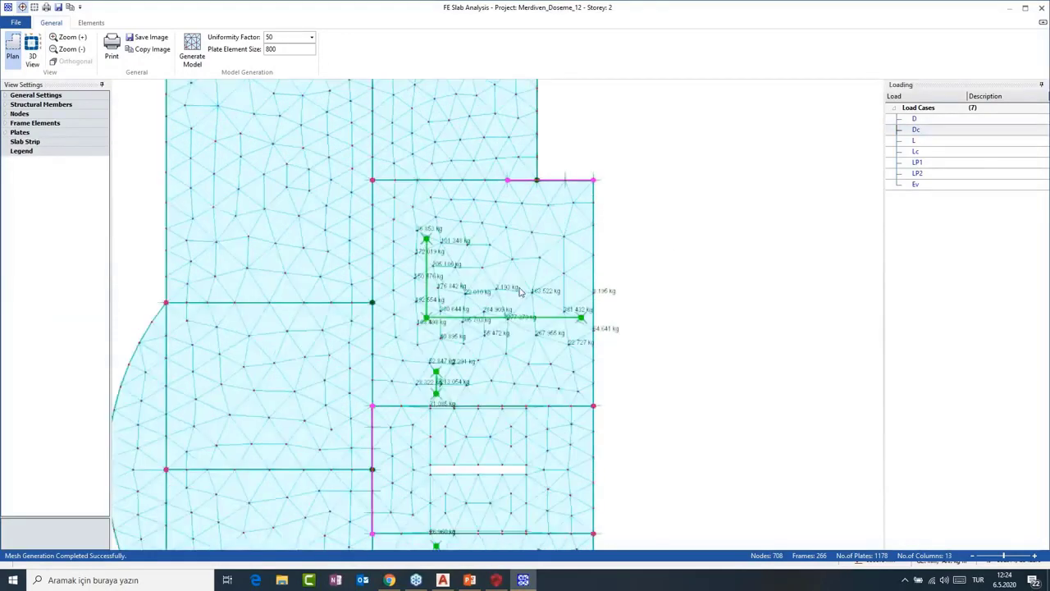
{"action": "scroll", "coordinate": [519, 291], "scroll_direction": "up", "scroll_amount": 1}
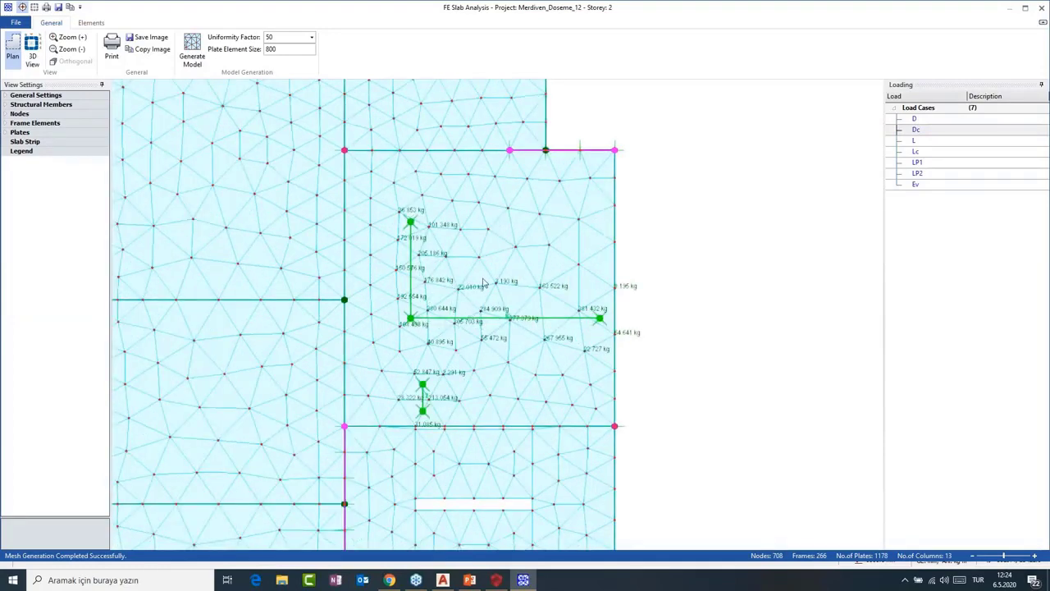
{"action": "scroll", "coordinate": [484, 283], "scroll_direction": "up", "scroll_amount": 1}
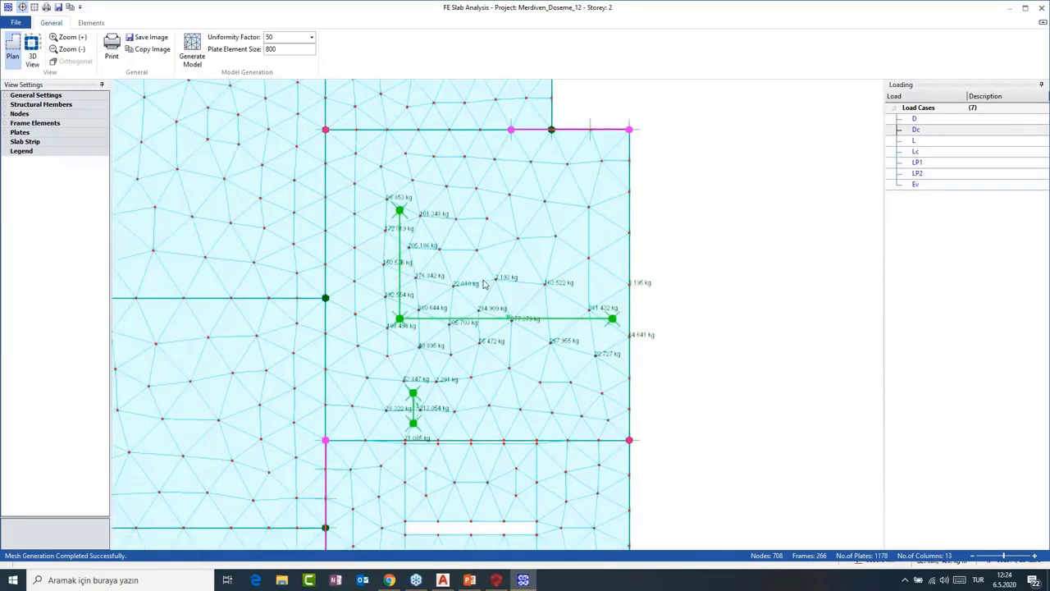
{"action": "scroll", "coordinate": [484, 283], "scroll_direction": "up", "scroll_amount": 1}
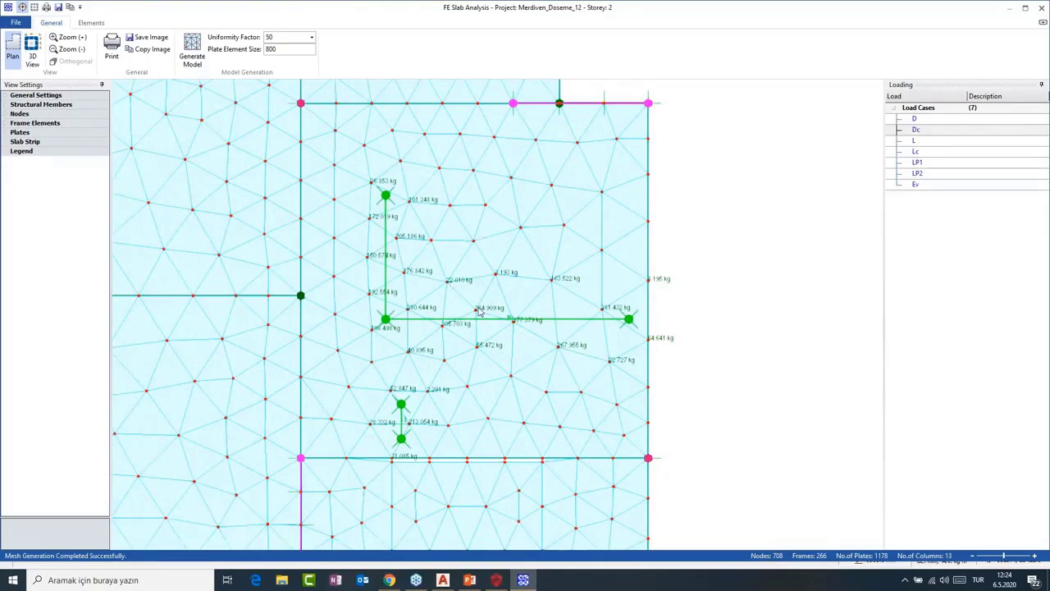
{"action": "mouse_move", "coordinate": [480, 311]}
{"action": "middle_mouse_down"}
{"action": "mouse_move", "coordinate": [471, 311]}
{"action": "mouse_move", "coordinate": [481, 317]}
{"action": "middle_mouse_up"}
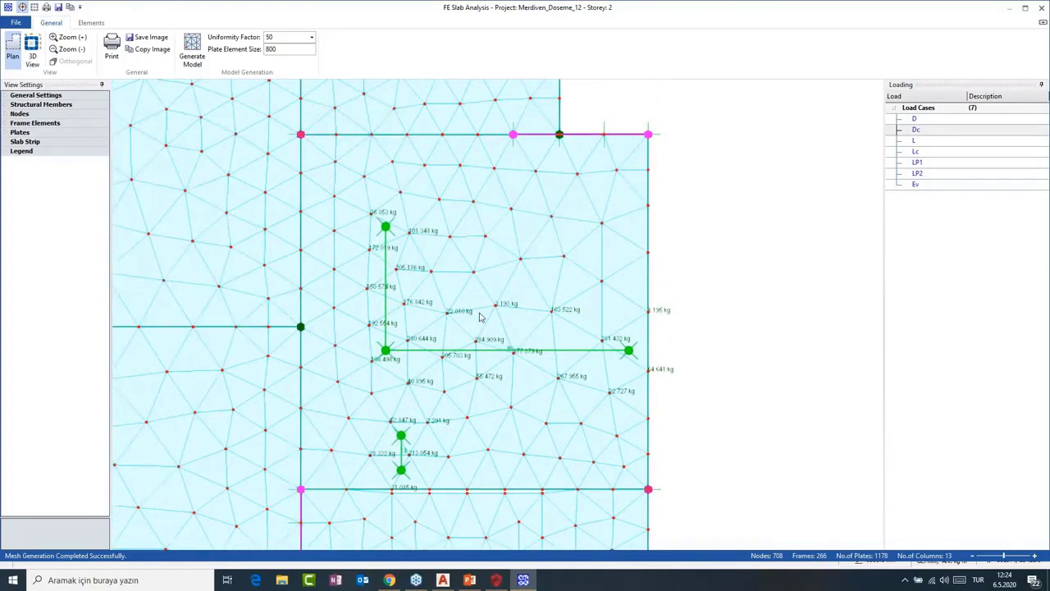
{"action": "scroll", "coordinate": [480, 318], "scroll_direction": "up", "scroll_amount": 1}
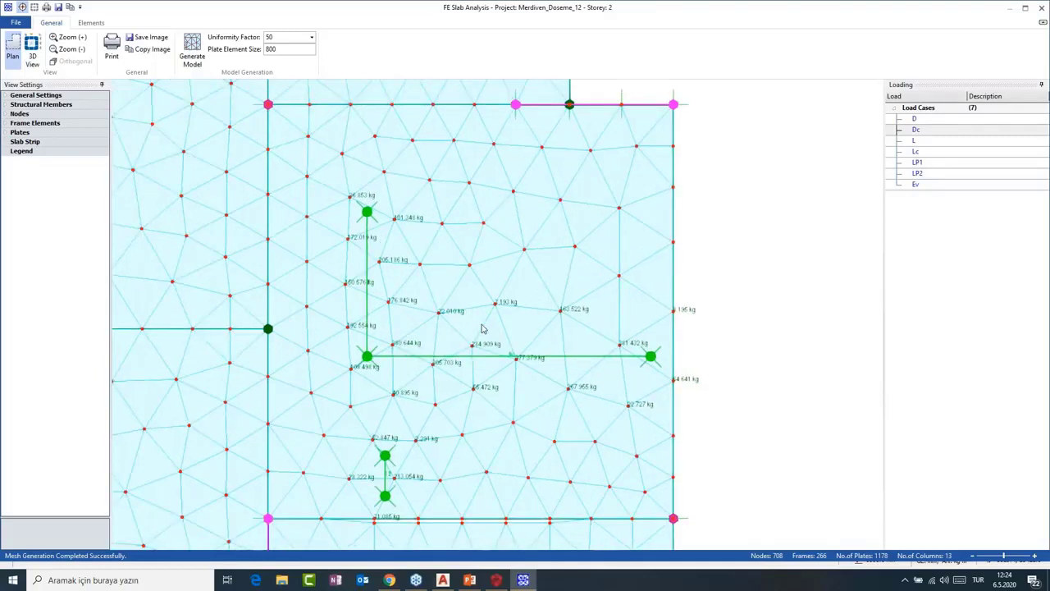
{"action": "scroll", "coordinate": [482, 329], "scroll_direction": "down", "scroll_amount": 1}
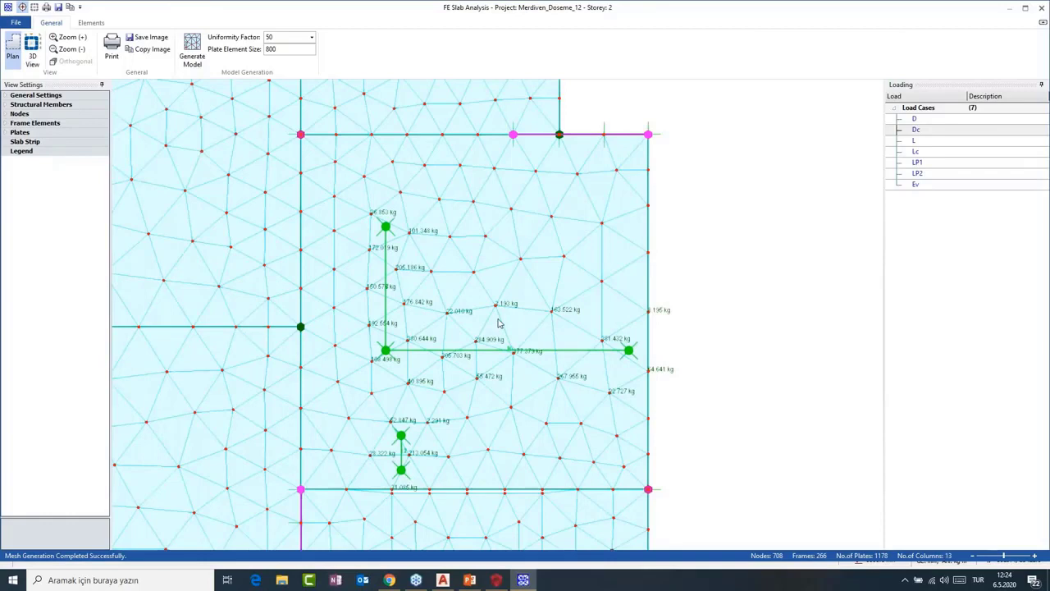
{"action": "middle_click_drag", "start_coordinate": [498, 323], "coordinate": [498, 321]}
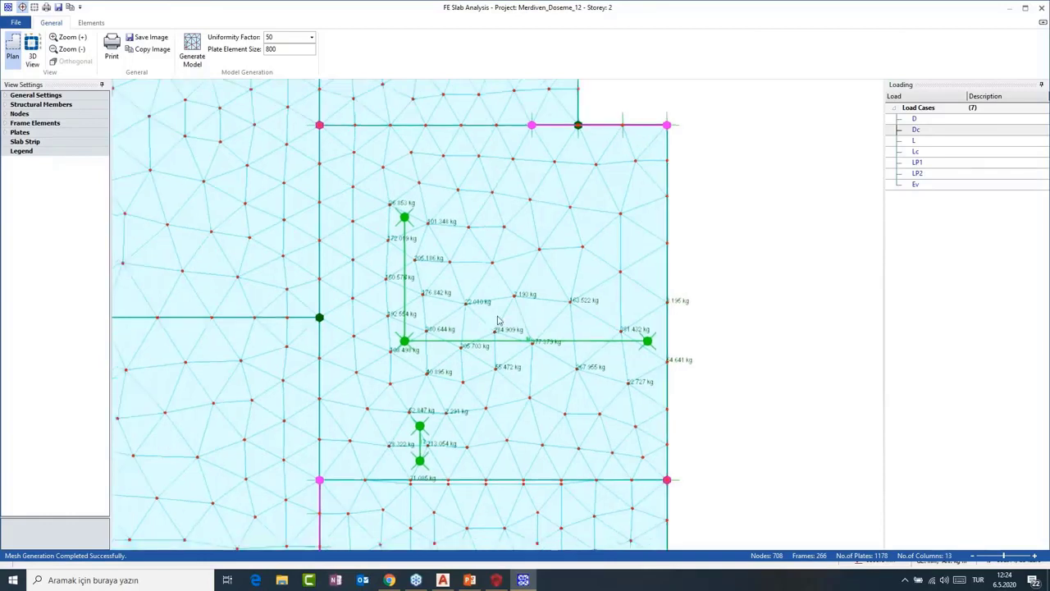
{"action": "scroll", "coordinate": [498, 321], "scroll_direction": "up", "scroll_amount": 1}
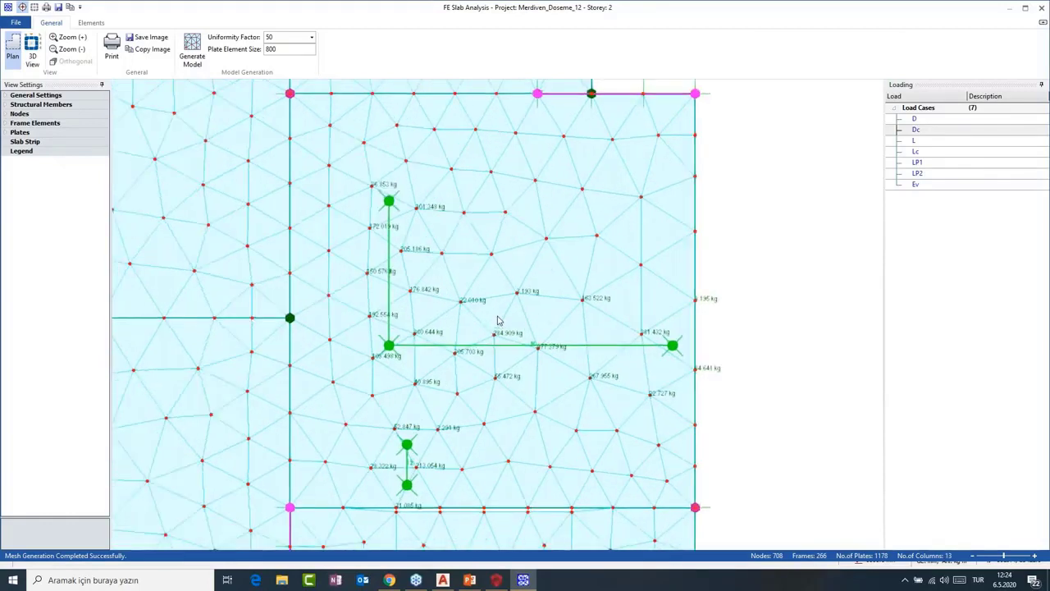
{"action": "scroll", "coordinate": [498, 321], "scroll_direction": "up", "scroll_amount": 2}
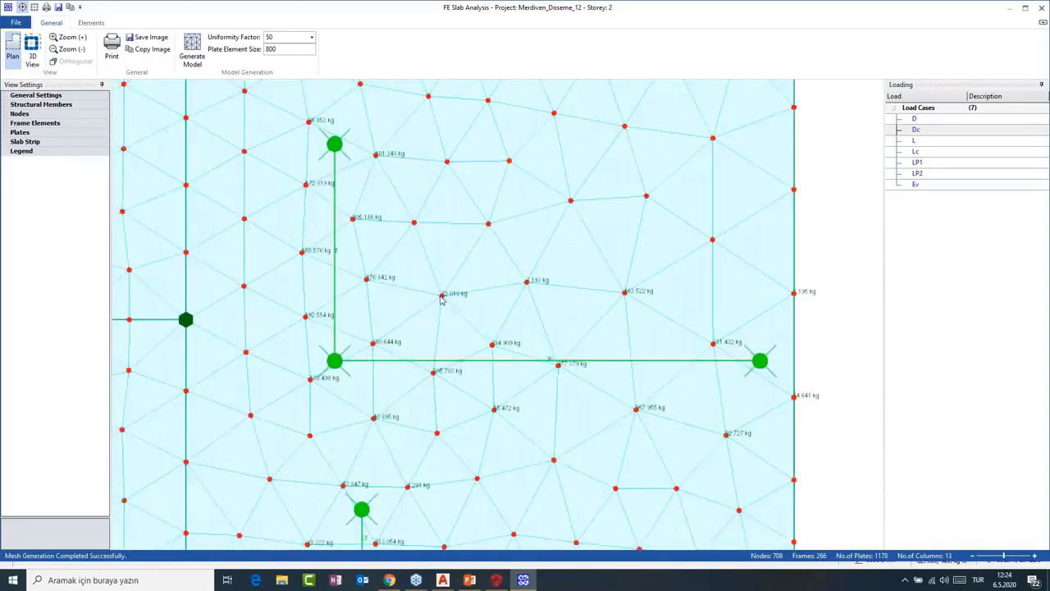
{"action": "scroll", "coordinate": [440, 300], "scroll_direction": "down", "scroll_amount": 1}
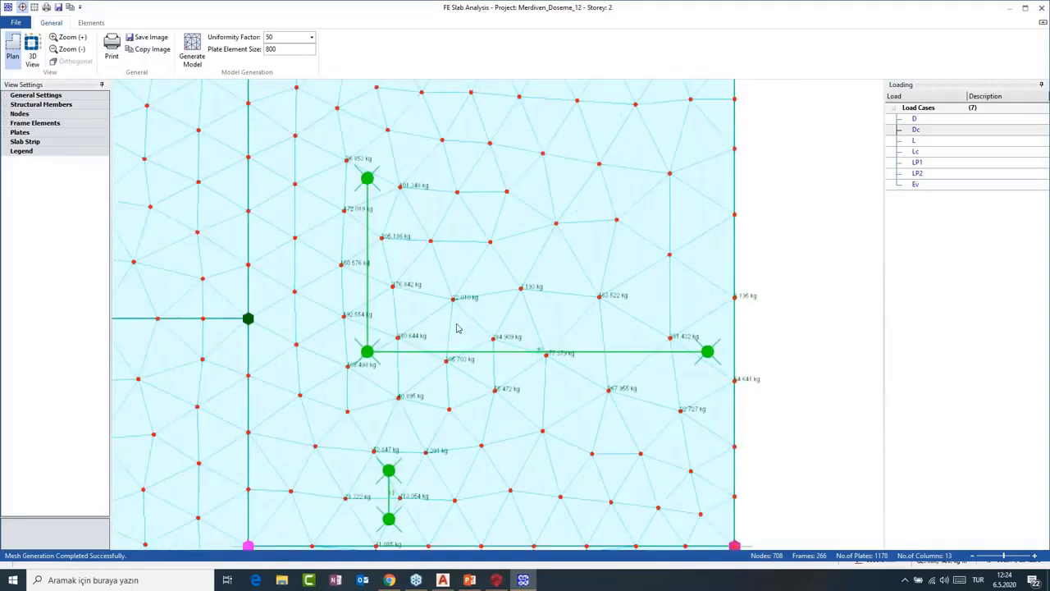
{"action": "scroll", "coordinate": [457, 329], "scroll_direction": "up", "scroll_amount": 1}
{"action": "scroll", "coordinate": [446, 300], "scroll_direction": "down", "scroll_amount": 1}
{"action": "scroll", "coordinate": [504, 302], "scroll_direction": "down", "scroll_amount": 1}
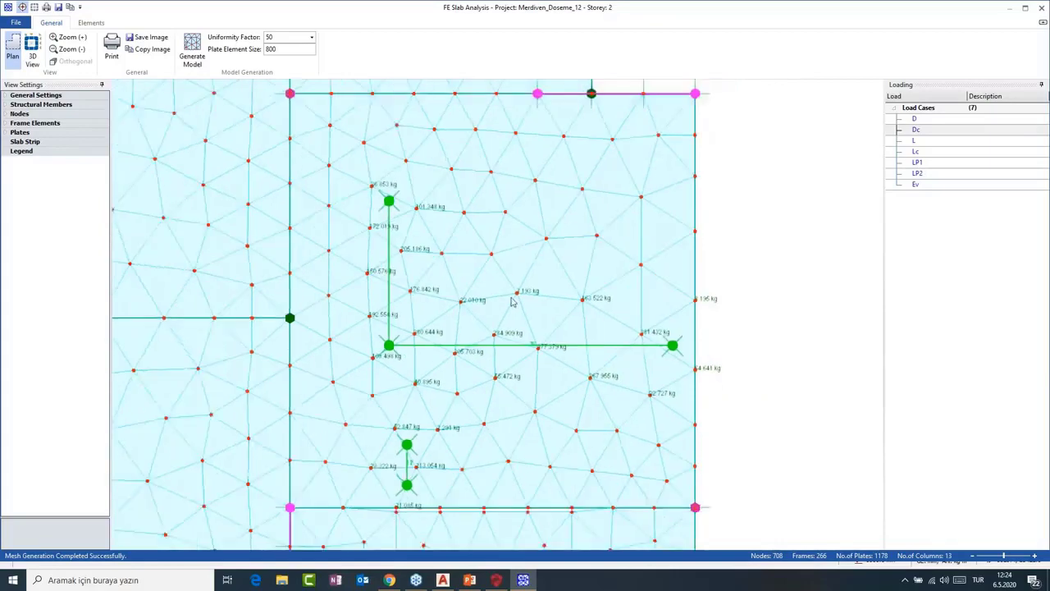
{"action": "scroll", "coordinate": [511, 301], "scroll_direction": "down", "scroll_amount": 4}
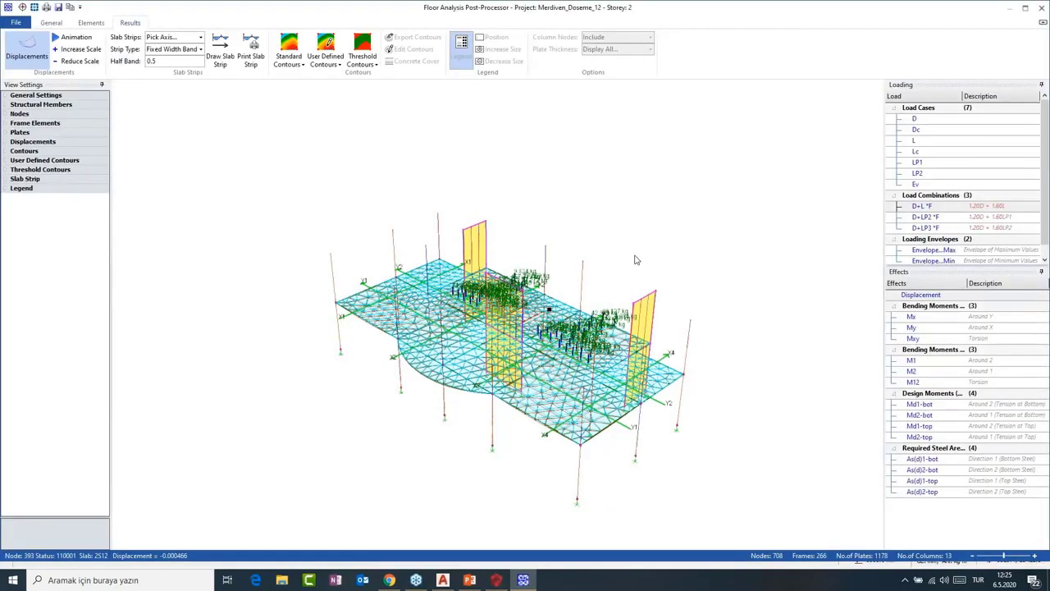
Show the floor analysis results in plan with standard displacement contours for the D+L combination.
{"action": "left_click_drag", "start_coordinate": [637, 259], "coordinate": [609, 256]}
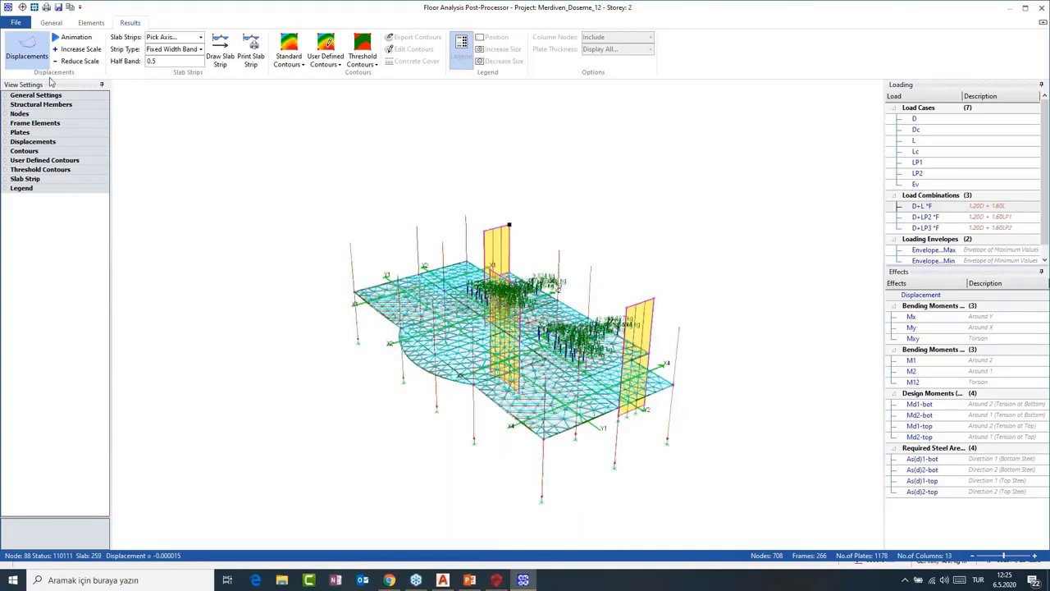
{"action": "left_click", "coordinate": [23, 8]}
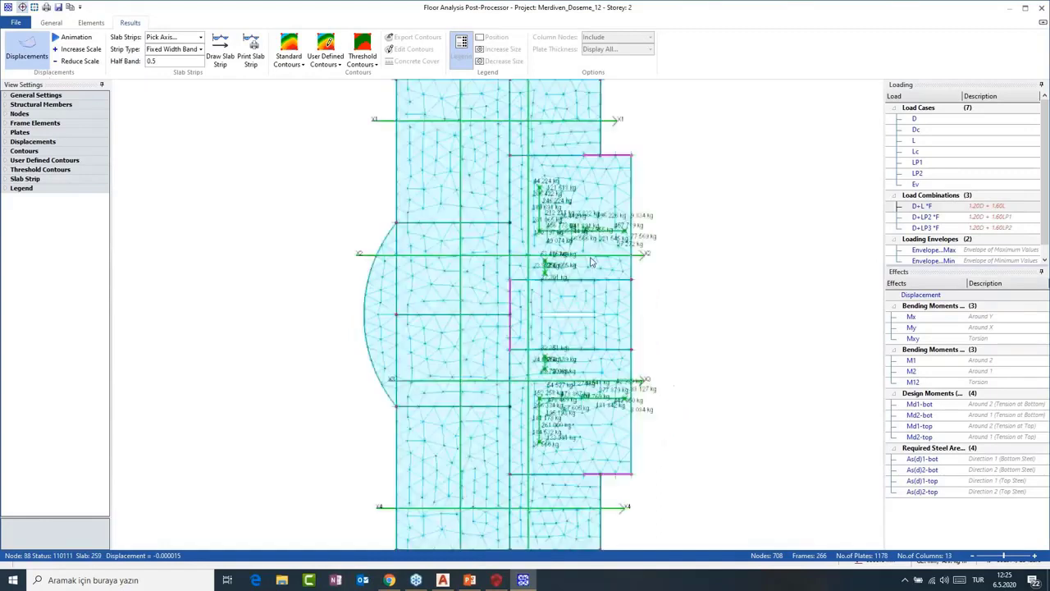
{"action": "left_click", "coordinate": [289, 49]}
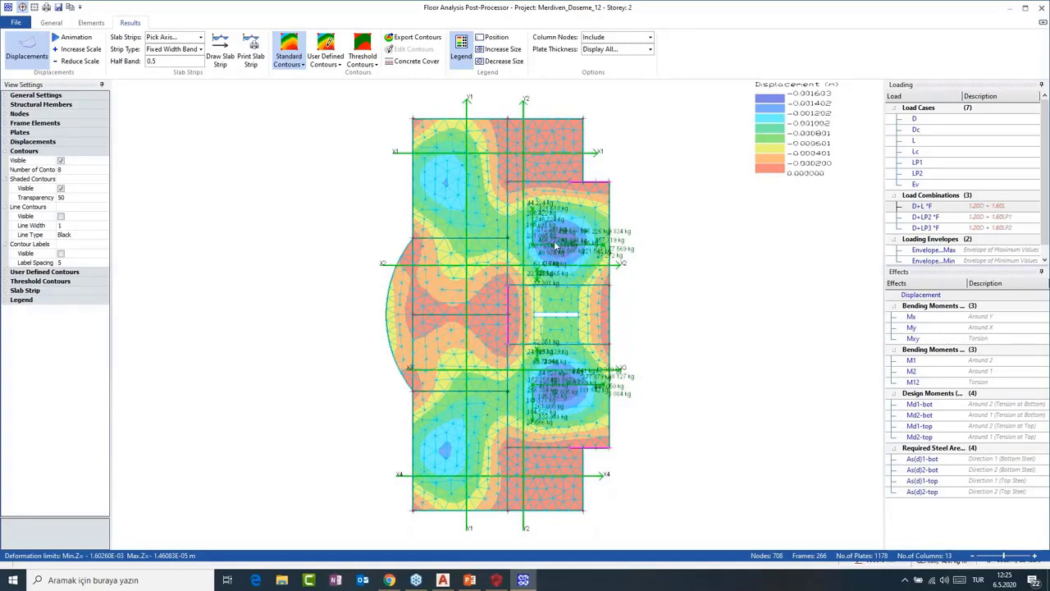
{"action": "scroll", "coordinate": [555, 245], "scroll_direction": "up", "scroll_amount": 1}
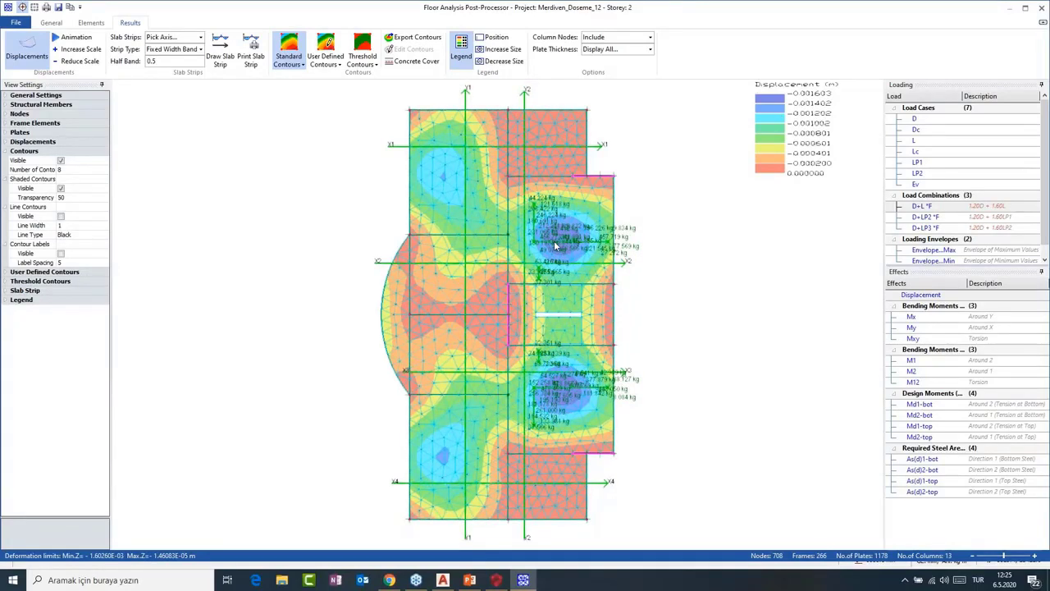
{"action": "scroll", "coordinate": [576, 236], "scroll_direction": "up", "scroll_amount": 1}
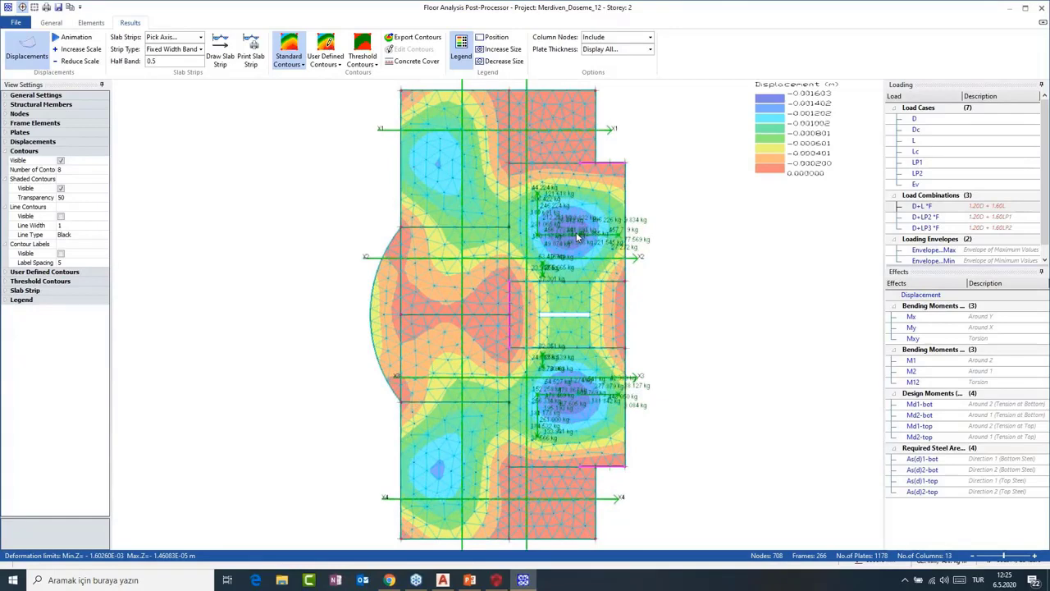
{"action": "scroll", "coordinate": [576, 232], "scroll_direction": "up", "scroll_amount": 1}
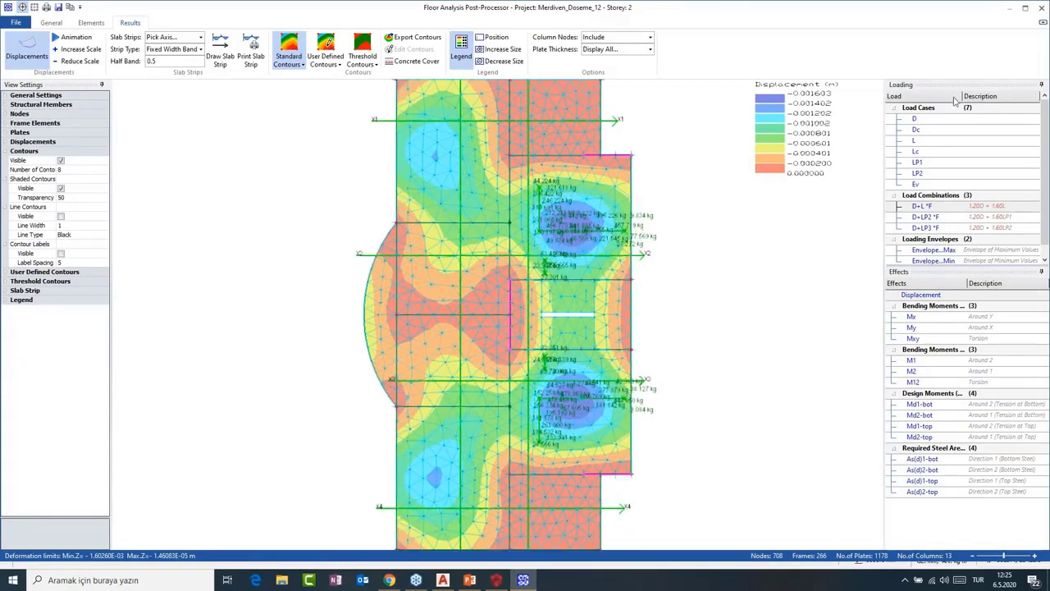
Compare the displacement contours of the D+L and D+LP2 combinations, ending with load case D active.
{"action": "left_click", "coordinate": [920, 206]}
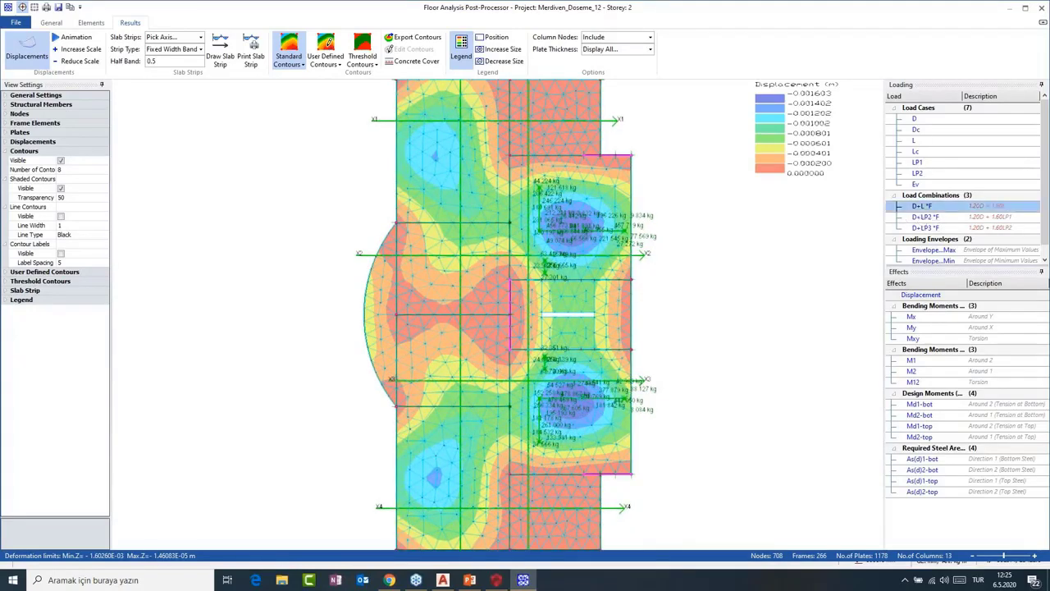
{"action": "left_click", "coordinate": [924, 219]}
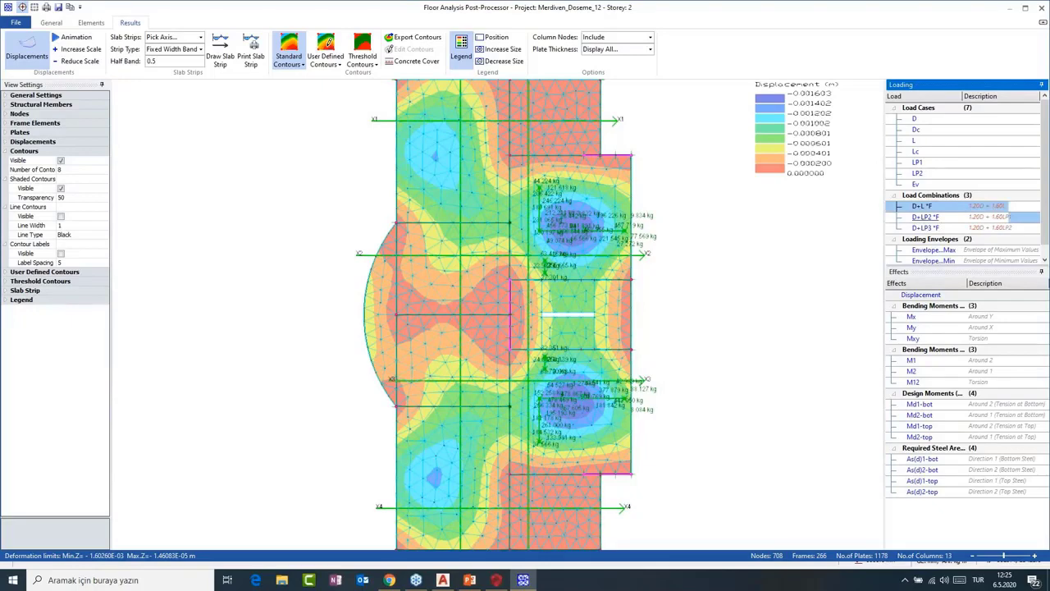
{"action": "left_click", "coordinate": [916, 129]}
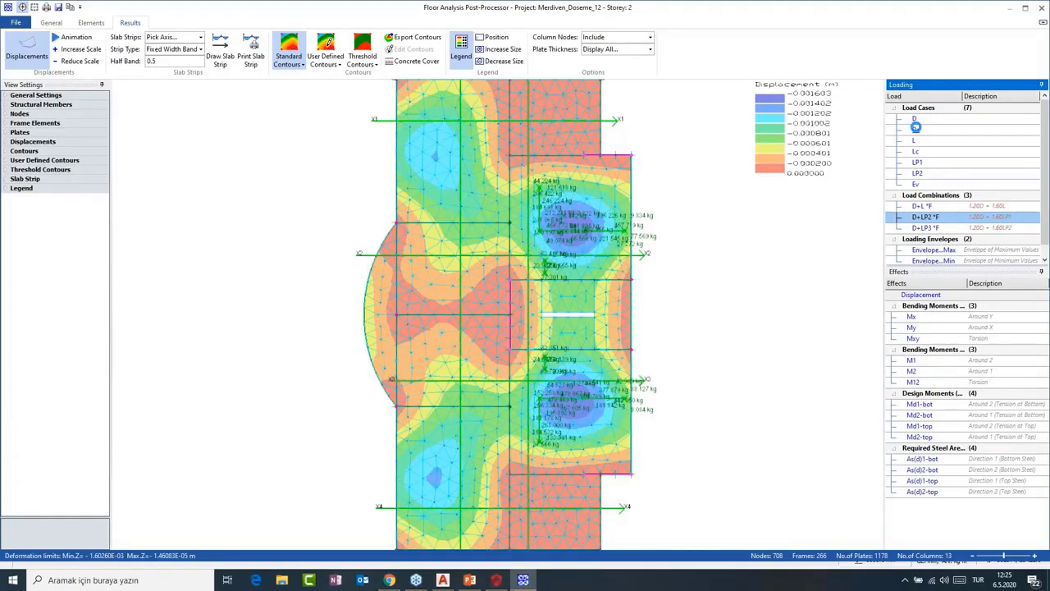
Review the Mx and My bending moment contours and the Md1-bot, Md2-bot and Md2-top design moment contours for load case D.
{"action": "left_click", "coordinate": [911, 316]}
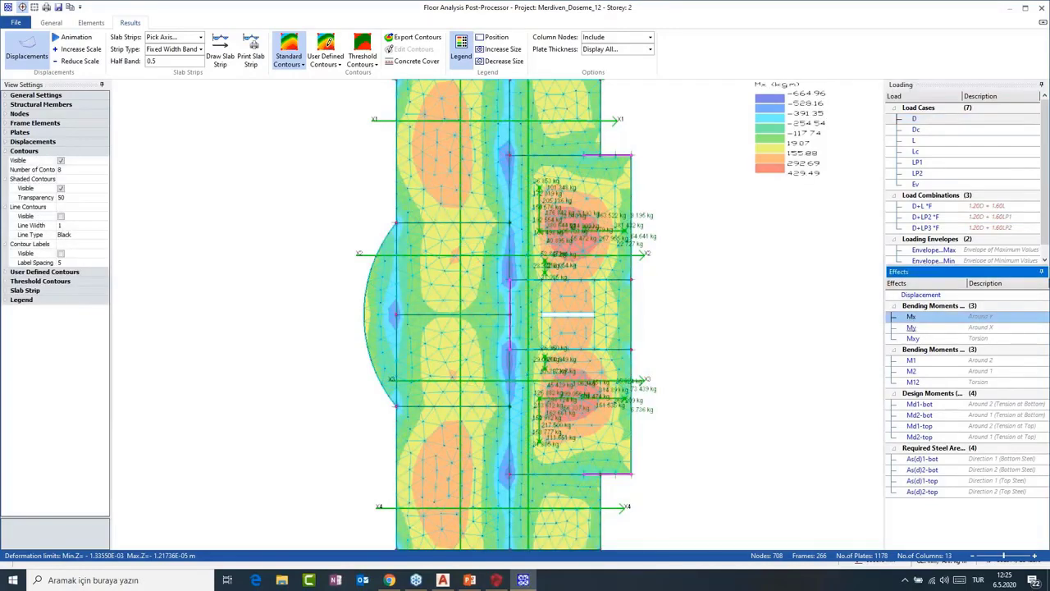
{"action": "left_click", "coordinate": [912, 328]}
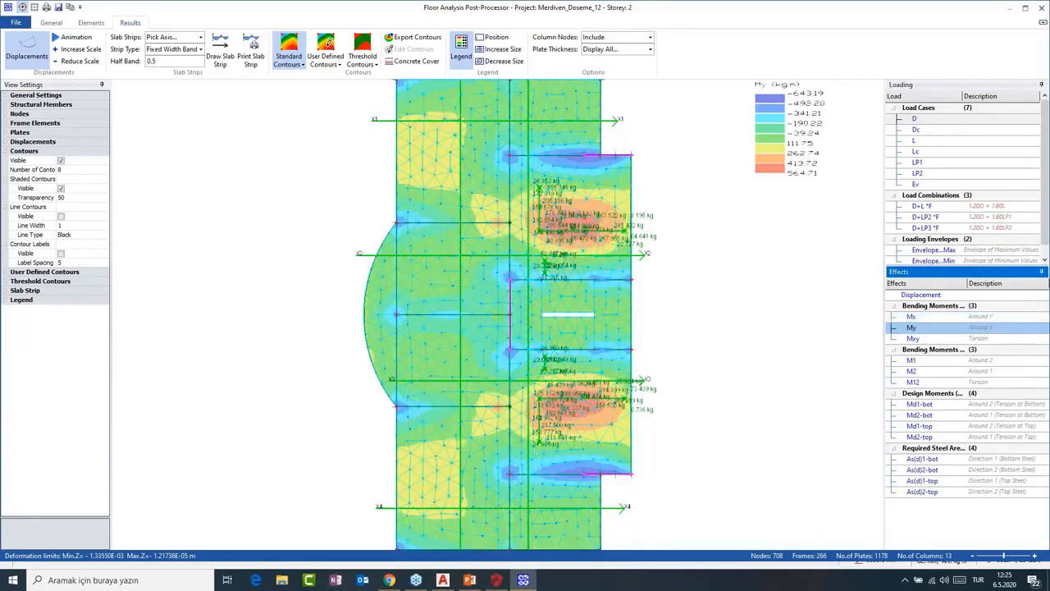
{"action": "left_click", "coordinate": [920, 403]}
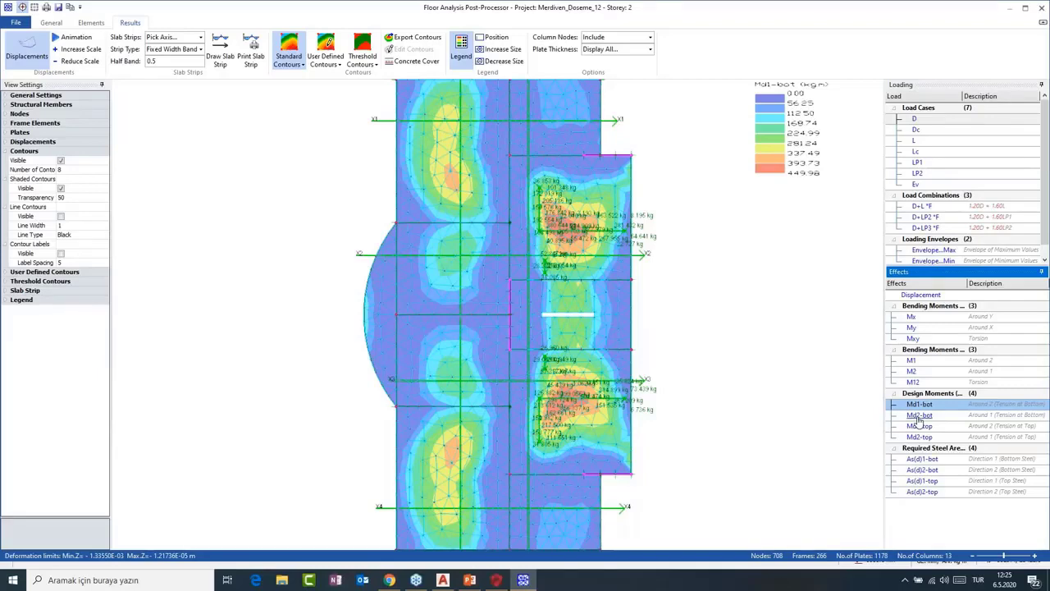
{"action": "left_click", "coordinate": [919, 415]}
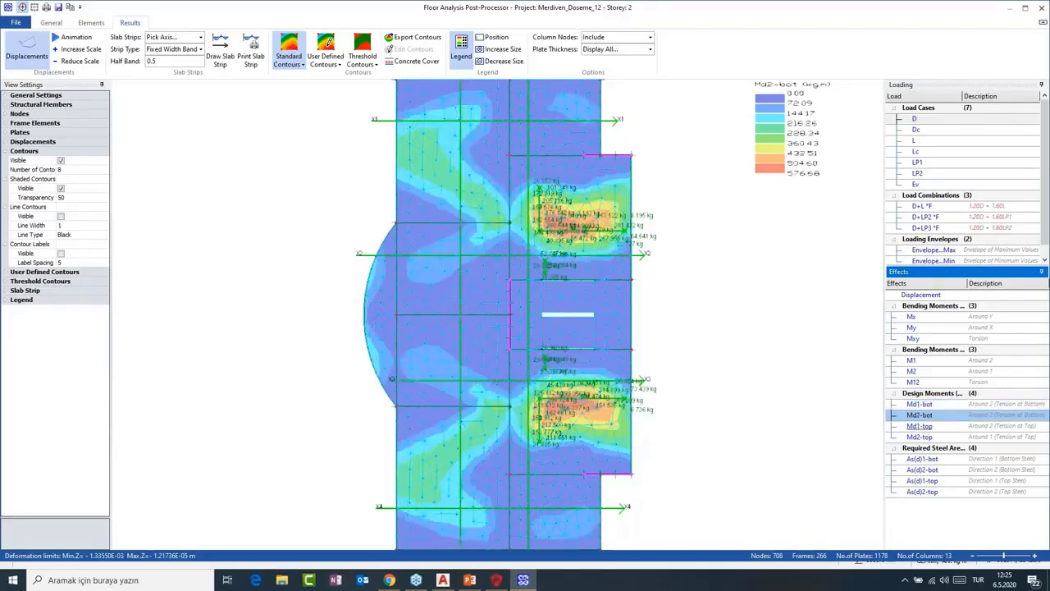
{"action": "left_click", "coordinate": [918, 436]}
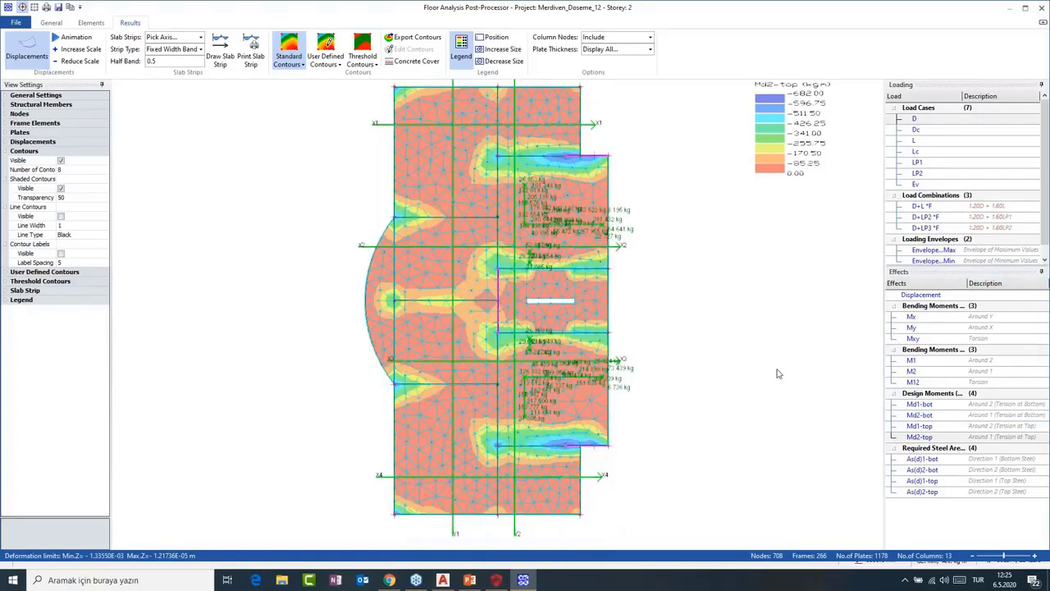
Review the required steel area contours for As(d)1-bot, As(d)1-top and As(d)2-top.
{"action": "left_click", "coordinate": [922, 459]}
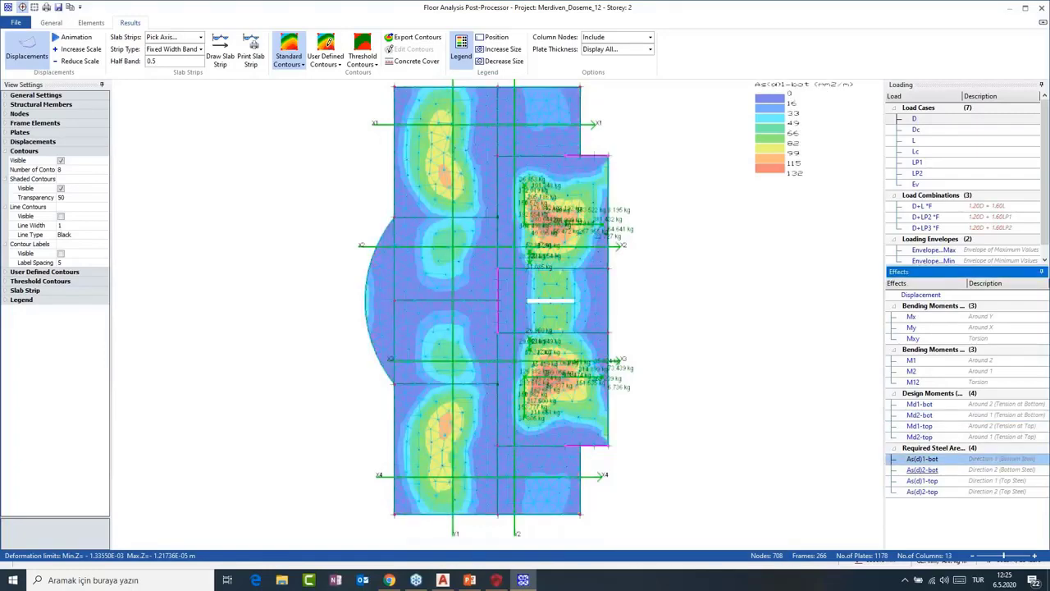
{"action": "left_click", "coordinate": [922, 481]}
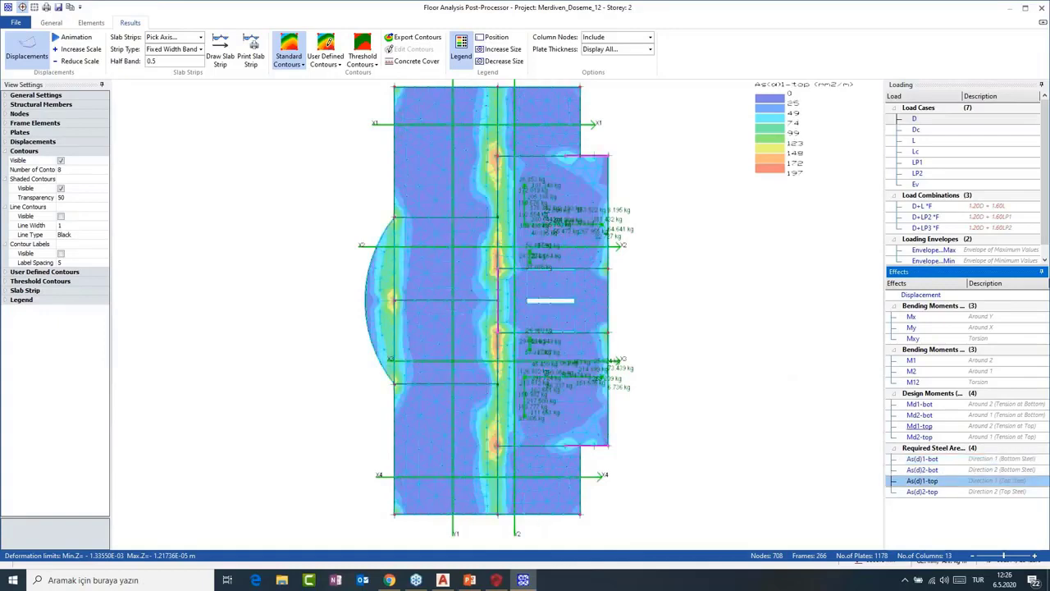
{"action": "key", "text": "Down"}
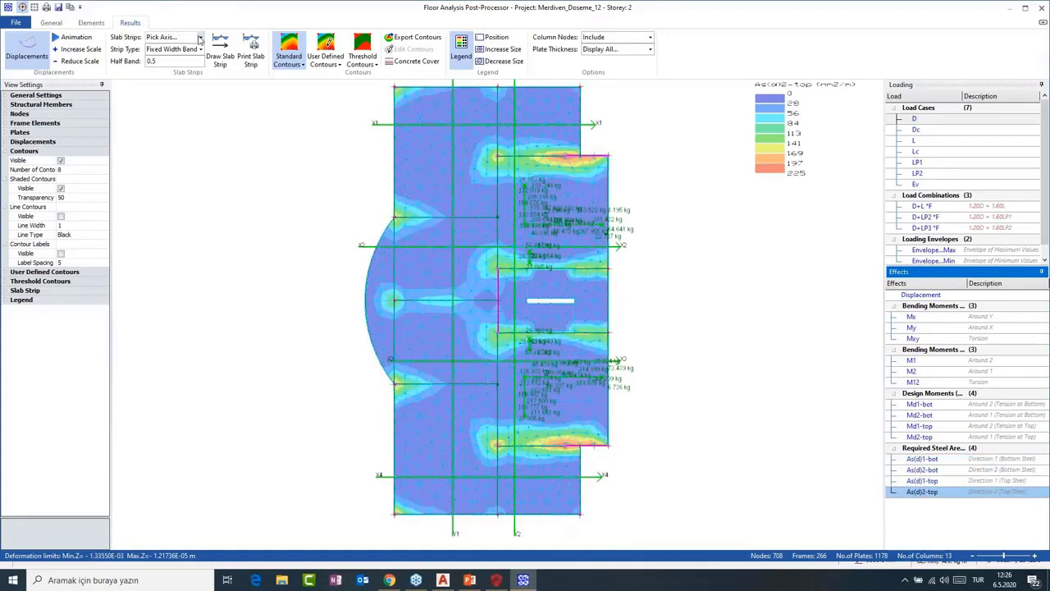
Draw the slab strip along axis X1, review its design moment diagram for load case D, and close the strip window.
{"action": "left_click", "coordinate": [199, 39]}
{"action": "left_click", "coordinate": [187, 57]}
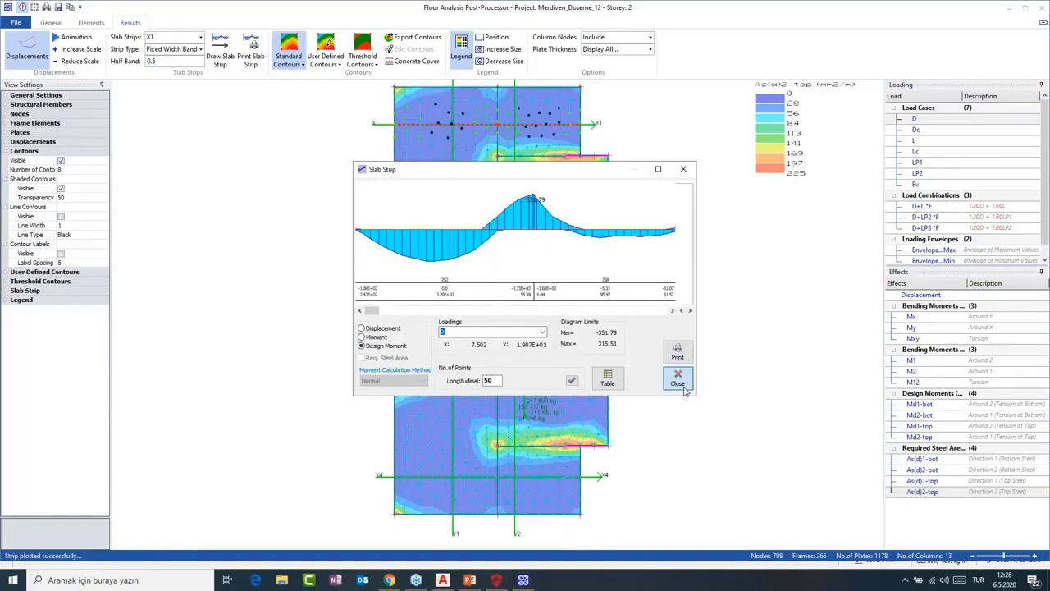
{"action": "left_click", "coordinate": [684, 389]}
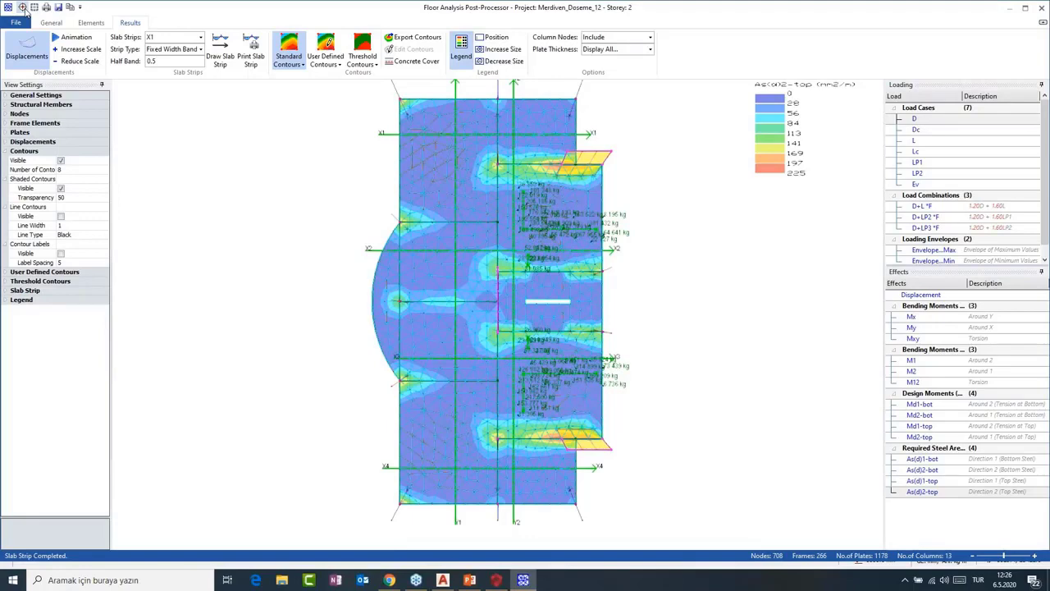
Animate the floor displacements in 3D with the As(d)2-top contours shown and inspect the slab from several sides.
{"action": "left_click", "coordinate": [24, 10]}
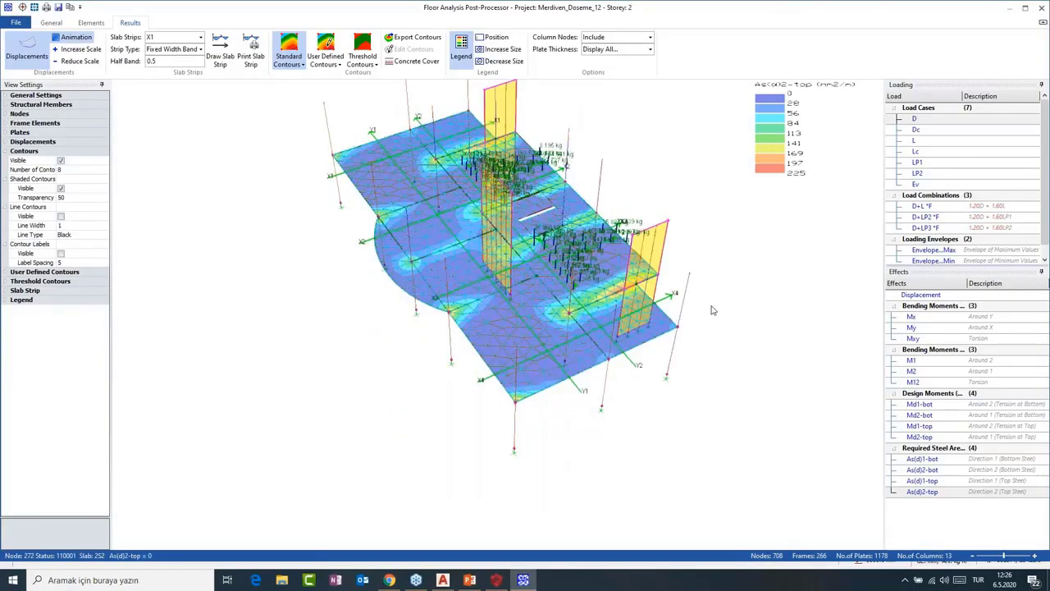
{"action": "middle_click_drag", "start_coordinate": [712, 310], "coordinate": [648, 313]}
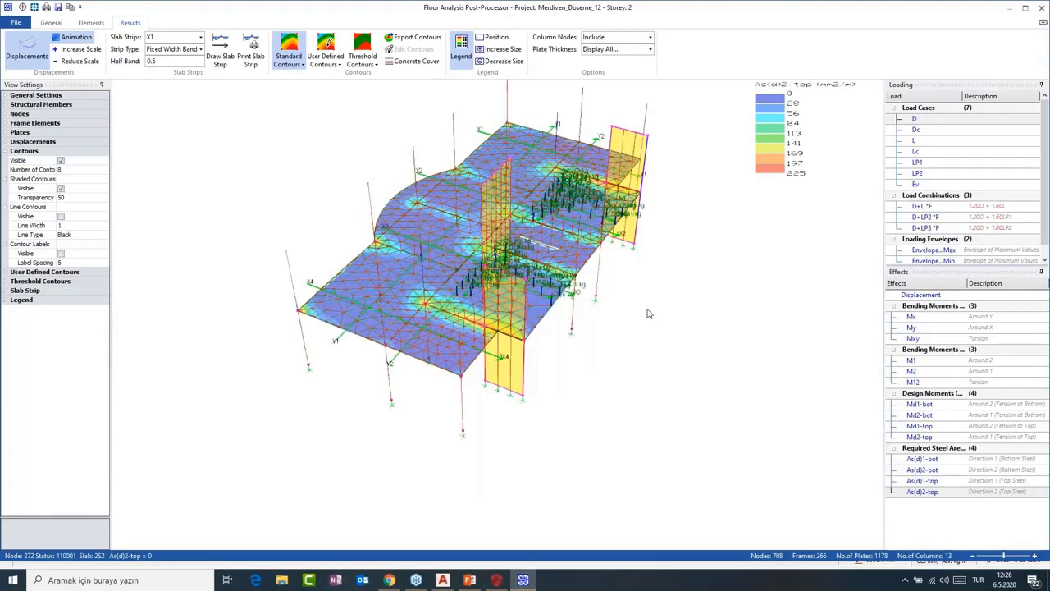
{"action": "middle_click_drag", "start_coordinate": [647, 309], "coordinate": [602, 243]}
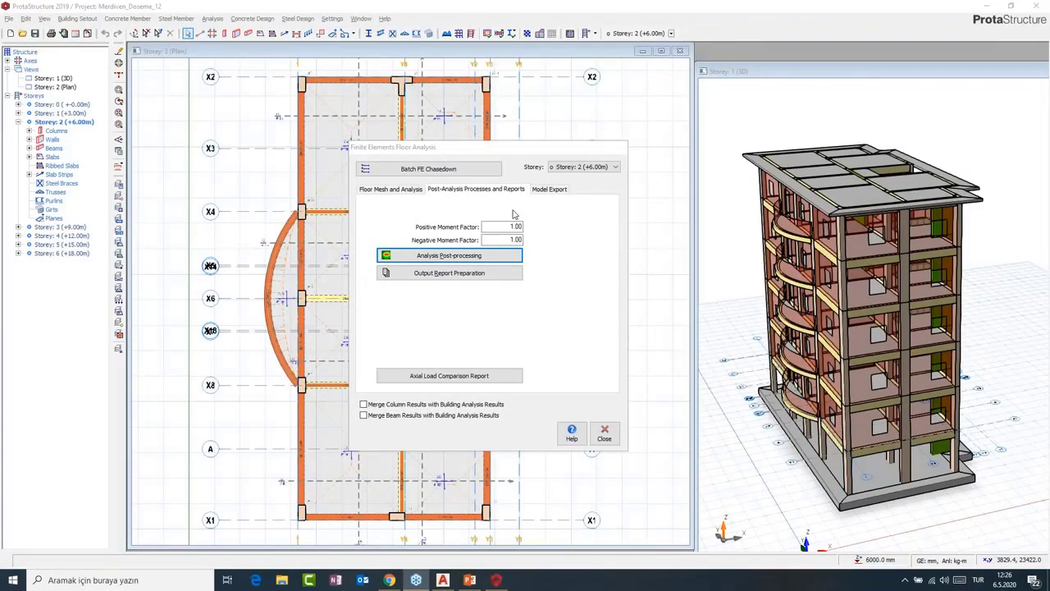
Check the floor analysis's SAP2000 model export options, close the analysis, and inspect the slab strip reinforcement on the Storey 2 plan.
{"action": "left_click", "coordinate": [551, 189]}
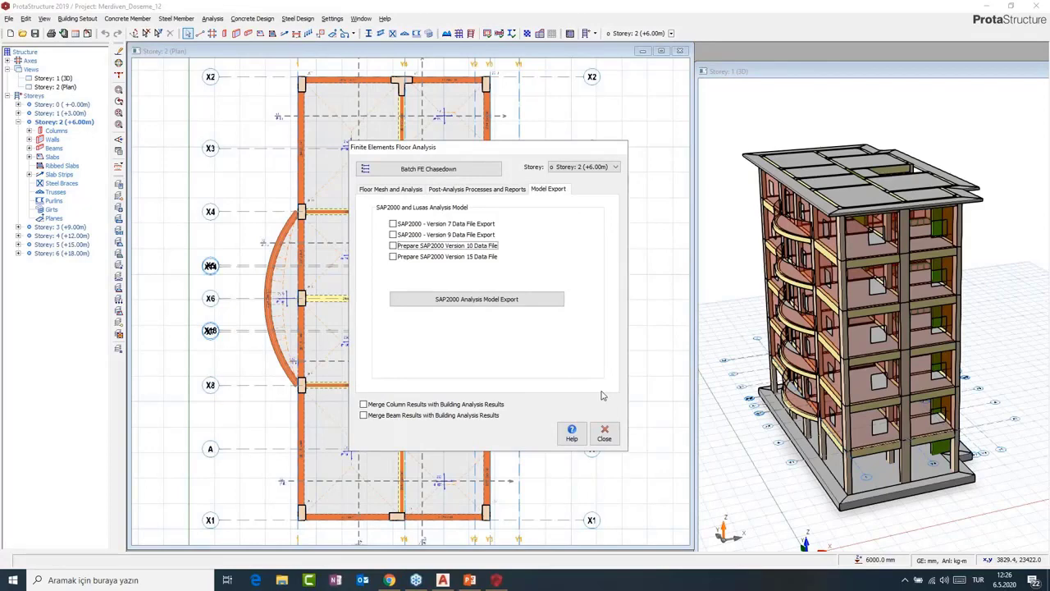
{"action": "left_click", "coordinate": [605, 433]}
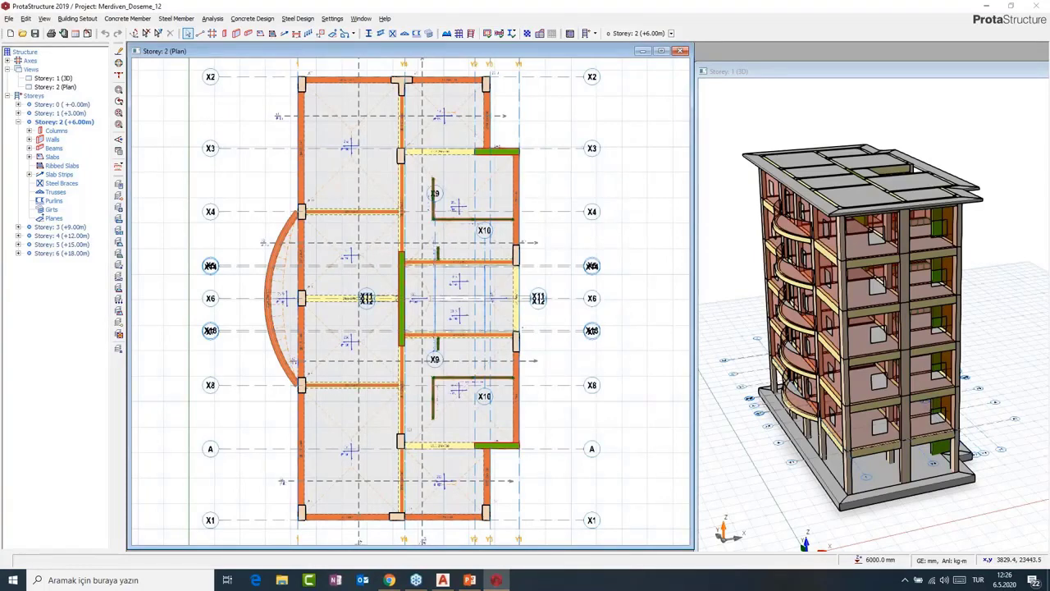
{"action": "scroll", "coordinate": [338, 304], "scroll_direction": "up", "scroll_amount": 2}
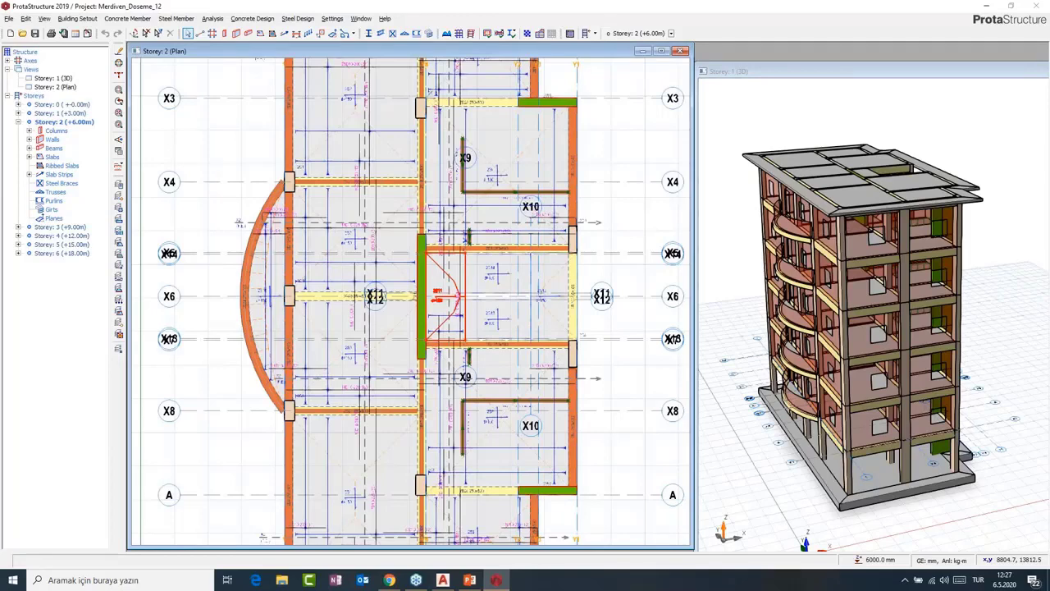
{"action": "scroll", "coordinate": [410, 301], "scroll_direction": "up", "scroll_amount": 1}
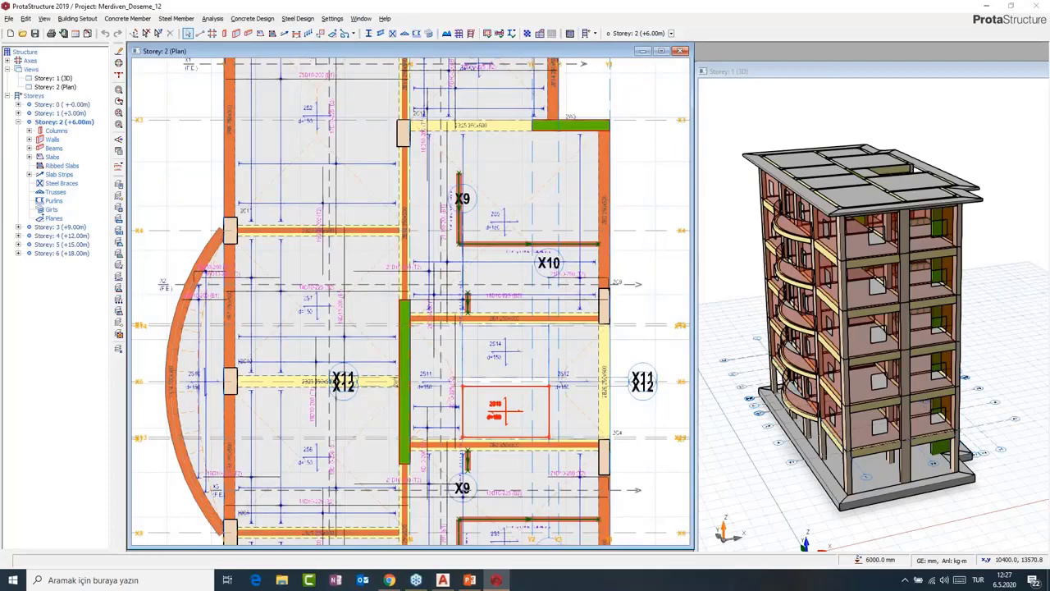
{"action": "scroll", "coordinate": [435, 263], "scroll_direction": "down", "scroll_amount": 3}
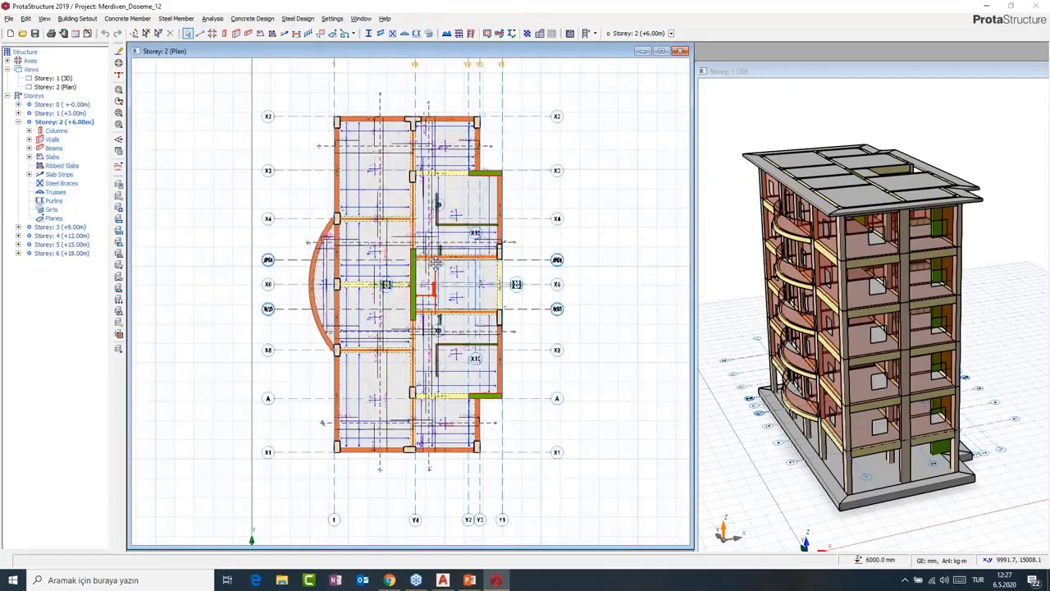
{"action": "middle_click_drag", "start_coordinate": [436, 262], "coordinate": [414, 263]}
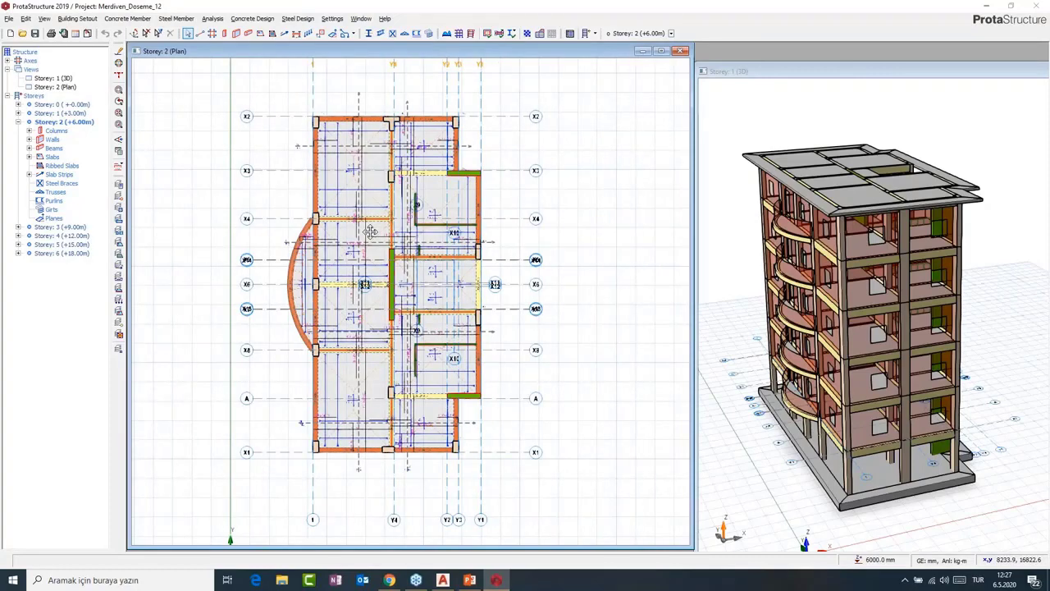
{"action": "middle_click_drag", "start_coordinate": [370, 232], "coordinate": [383, 239]}
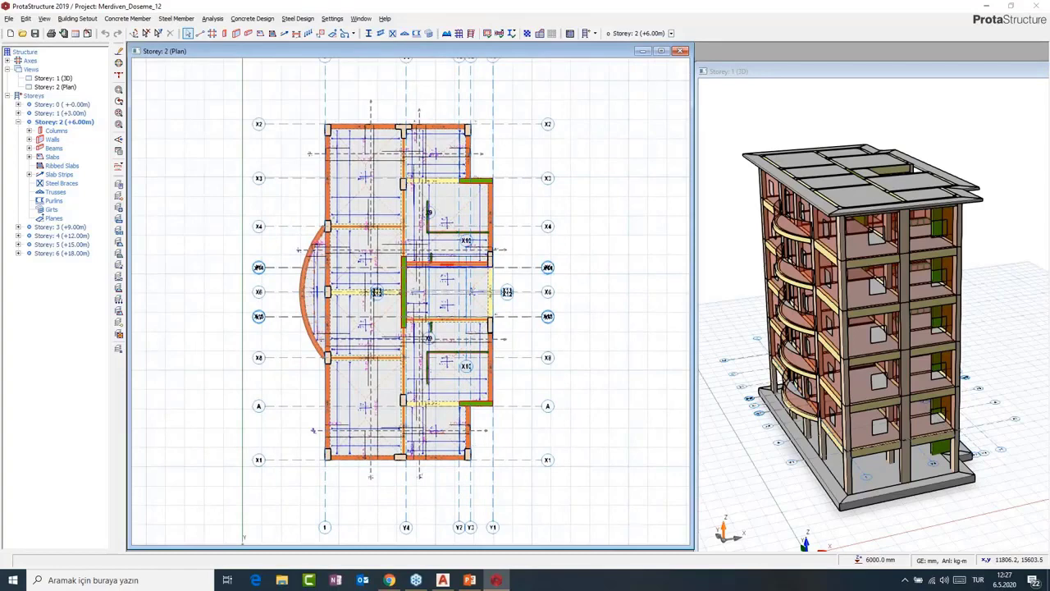
On the Storey 6 plan, insert a horizontal Analytical Strip between axes X2 and X3 using the third end condition at both start and end.
{"action": "scroll", "coordinate": [406, 270], "scroll_direction": "up", "scroll_amount": 1}
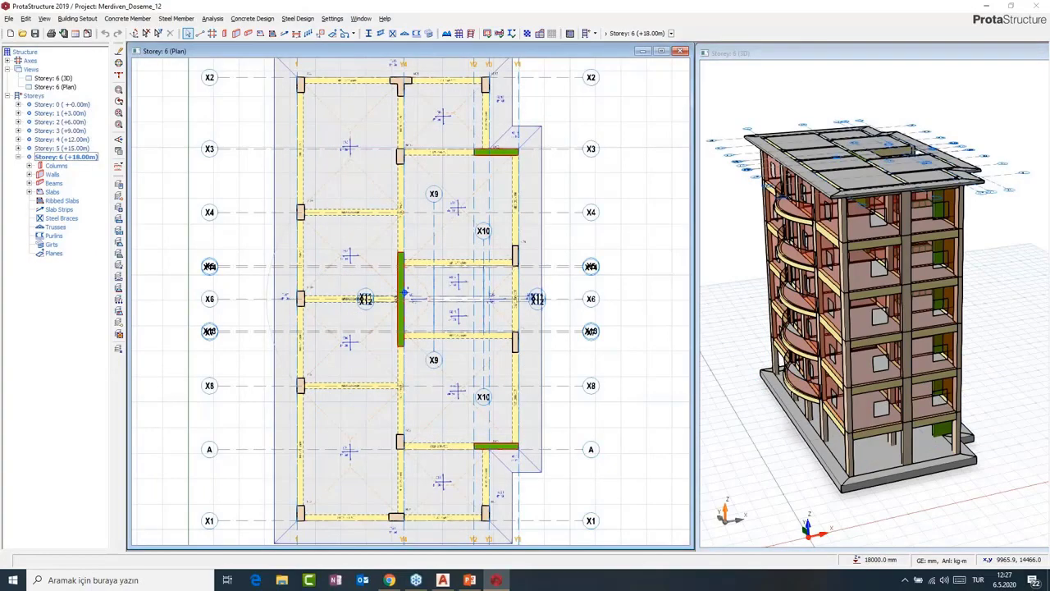
{"action": "scroll", "coordinate": [403, 293], "scroll_direction": "up", "scroll_amount": 2}
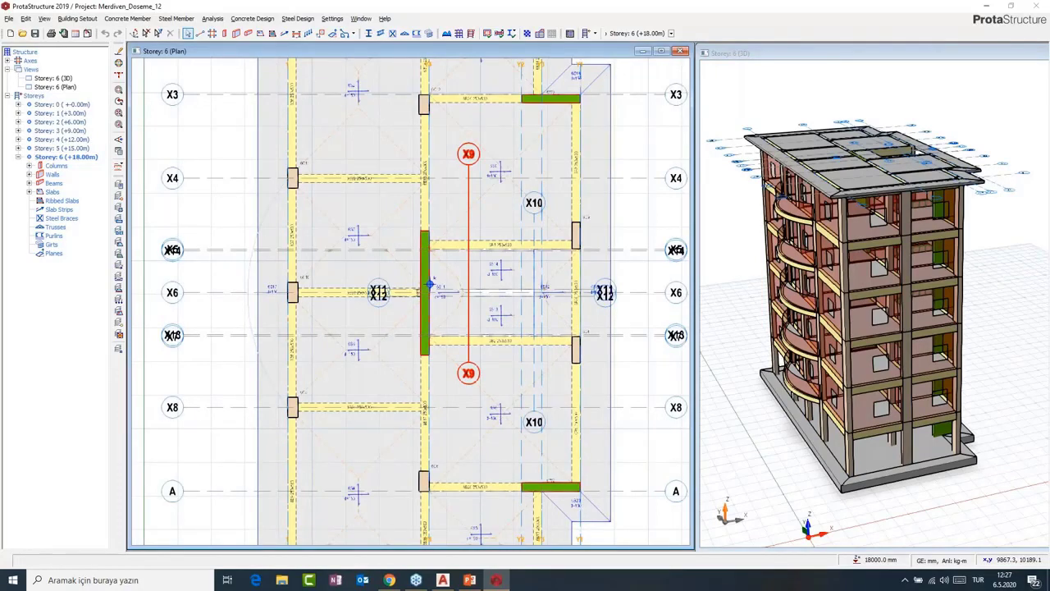
{"action": "scroll", "coordinate": [405, 237], "scroll_direction": "down", "scroll_amount": 4}
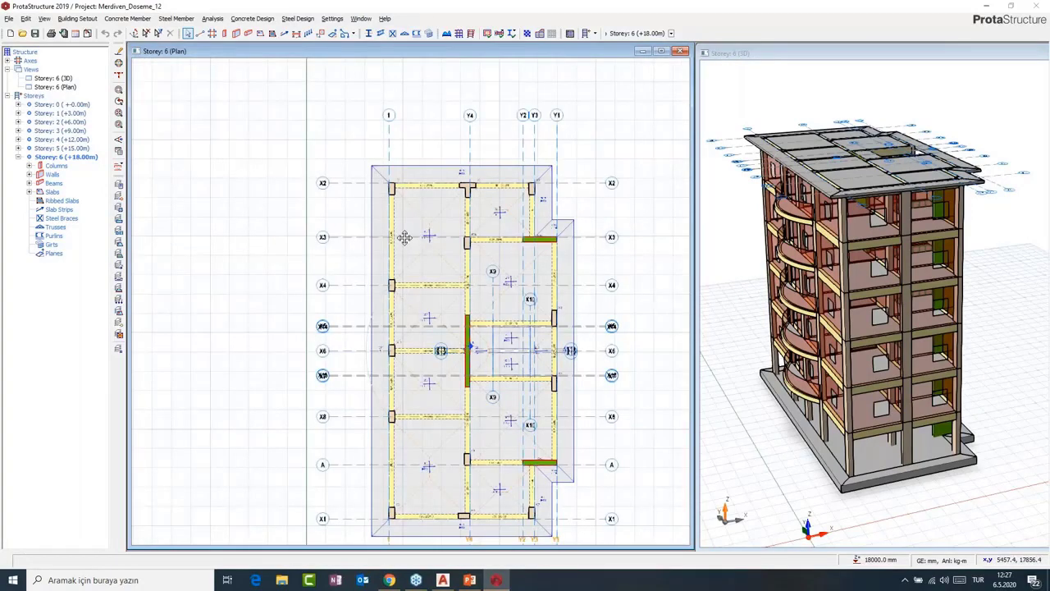
{"action": "left_click", "coordinate": [62, 86]}
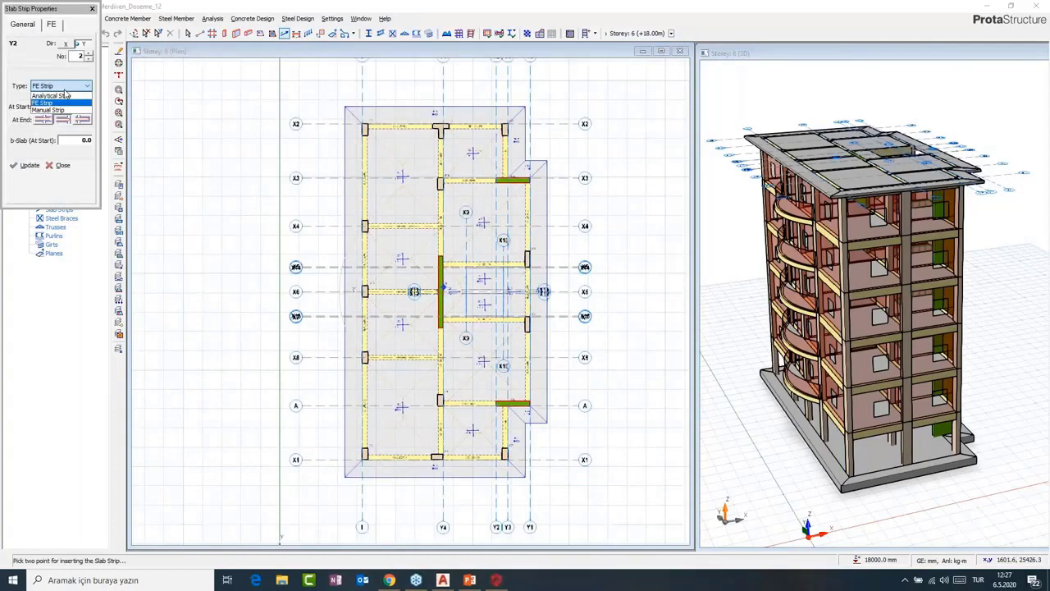
{"action": "left_click", "coordinate": [67, 95]}
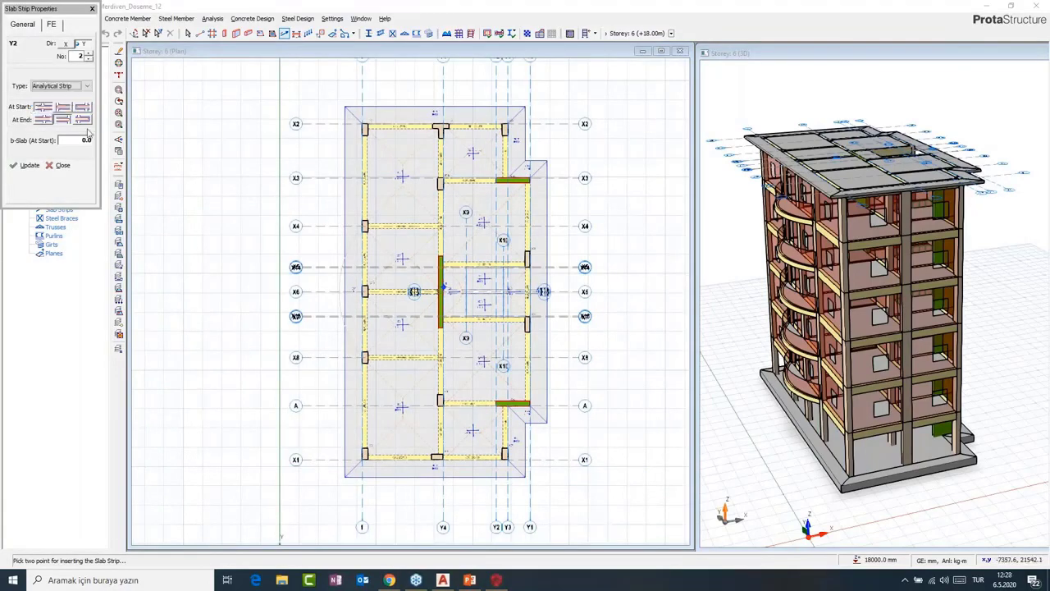
{"action": "left_click", "coordinate": [83, 107]}
{"action": "left_click", "coordinate": [83, 120]}
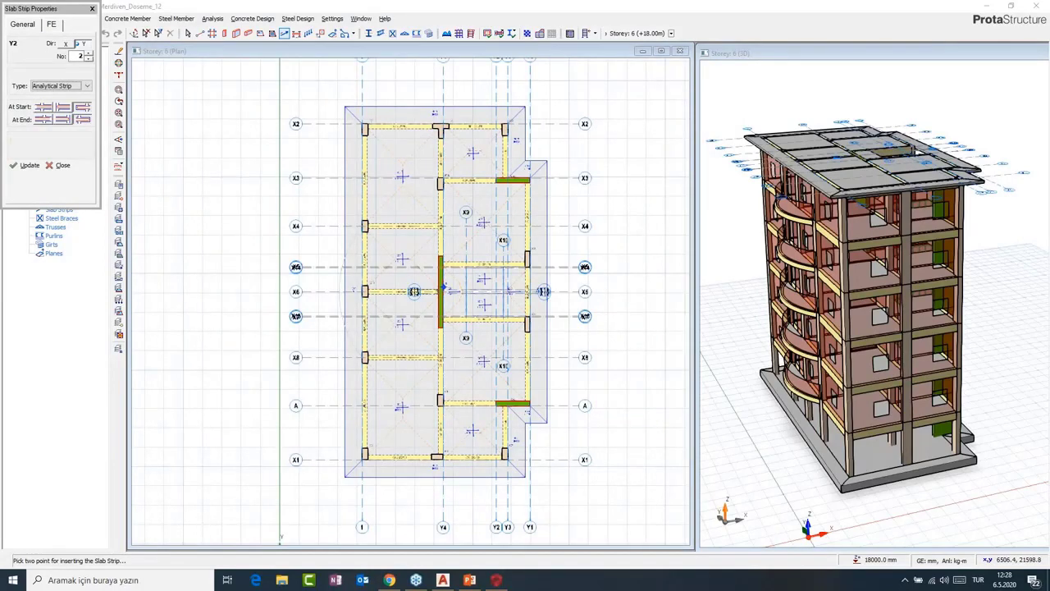
{"action": "middle_click_drag", "start_coordinate": [443, 286], "coordinate": [452, 338]}
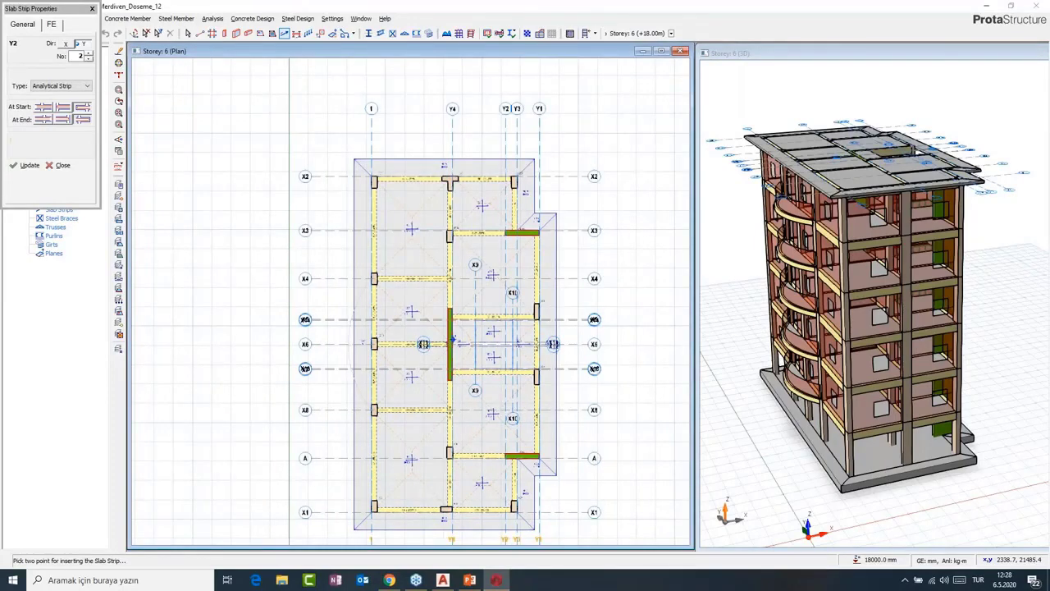
{"action": "left_click", "coordinate": [337, 197]}
{"action": "left_click", "coordinate": [557, 196]}
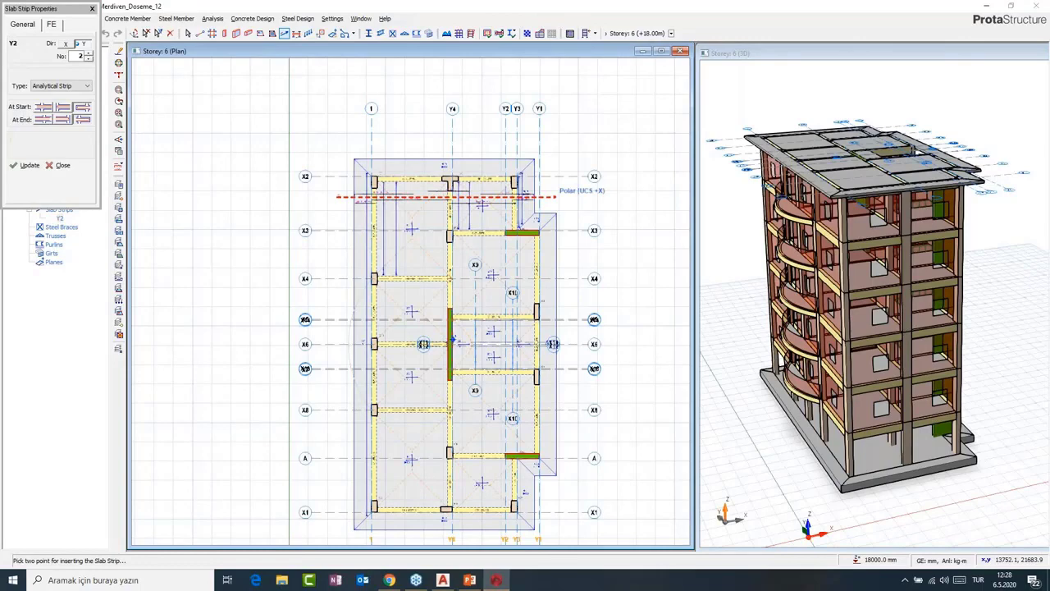
Relabel the horizontal strip as X1 and insert a vertical analytical strip Y1 between axes 1 and Y4 across the whole floor.
{"action": "middle_click_drag", "start_coordinate": [556, 197], "coordinate": [573, 134]}
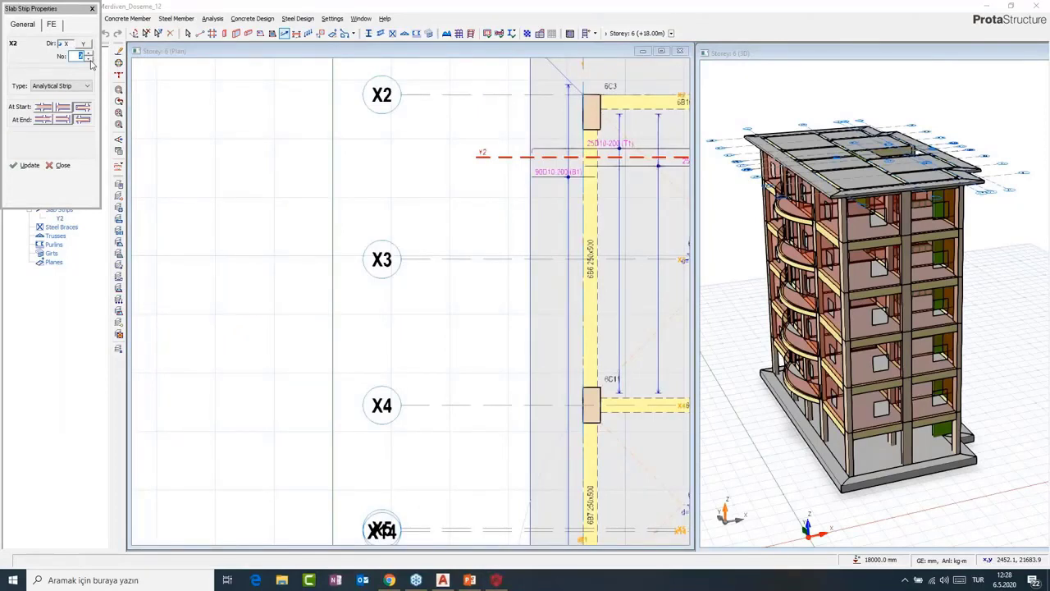
{"action": "left_click", "coordinate": [82, 44]}
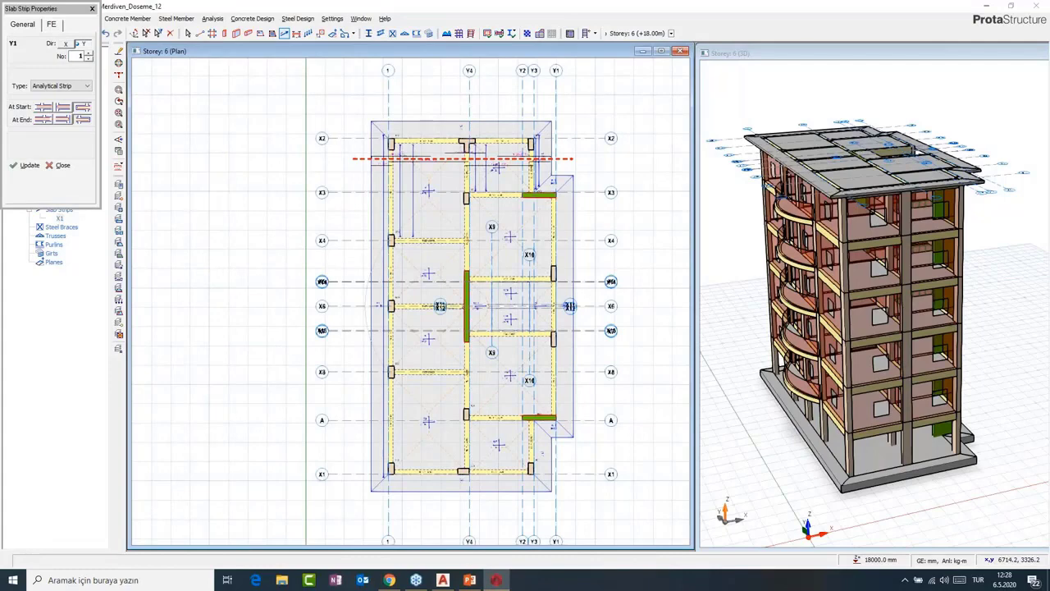
{"action": "left_click_drag", "start_coordinate": [433, 512], "coordinate": [432, 108]}
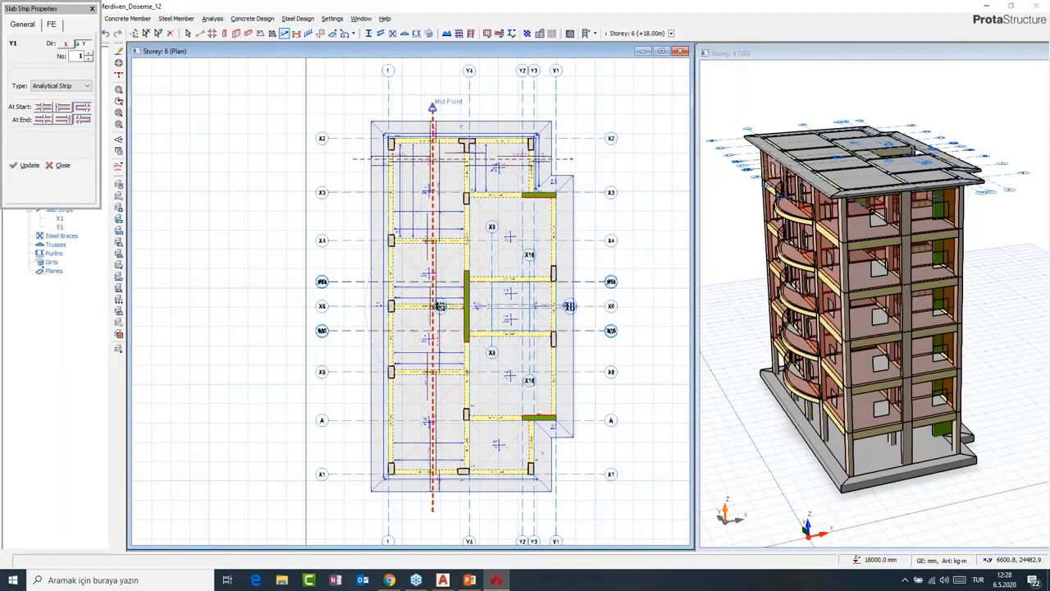
{"action": "key", "text": "Escape"}
Examine the reinforcement of strips X1 and Y1 around slabs 6S2, 6S8 and the overhang slab 6S15.
{"action": "scroll", "coordinate": [474, 84], "scroll_direction": "up", "scroll_amount": 5}
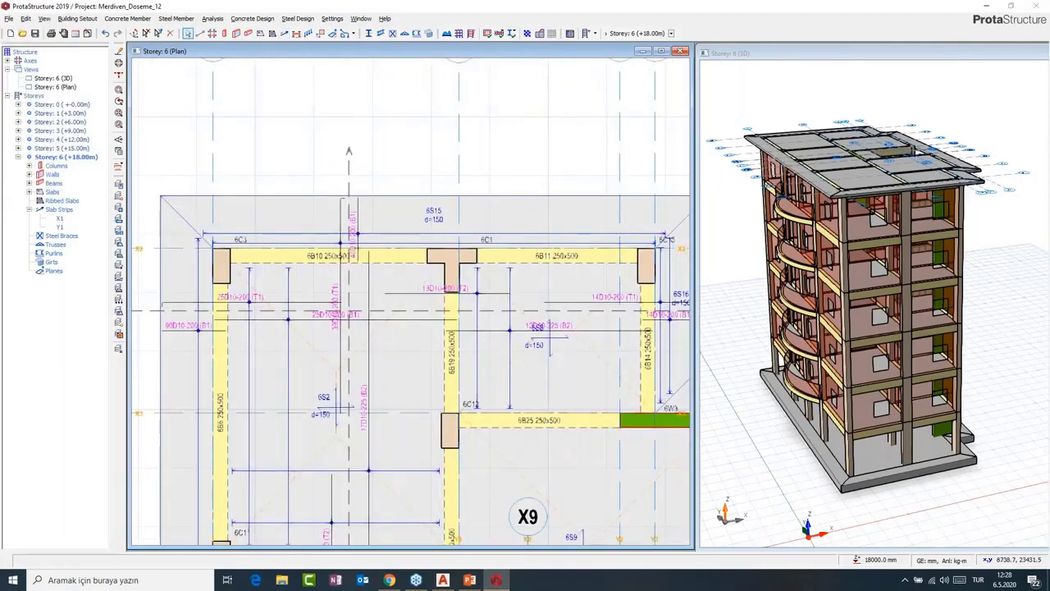
{"action": "scroll", "coordinate": [463, 230], "scroll_direction": "up", "scroll_amount": 1}
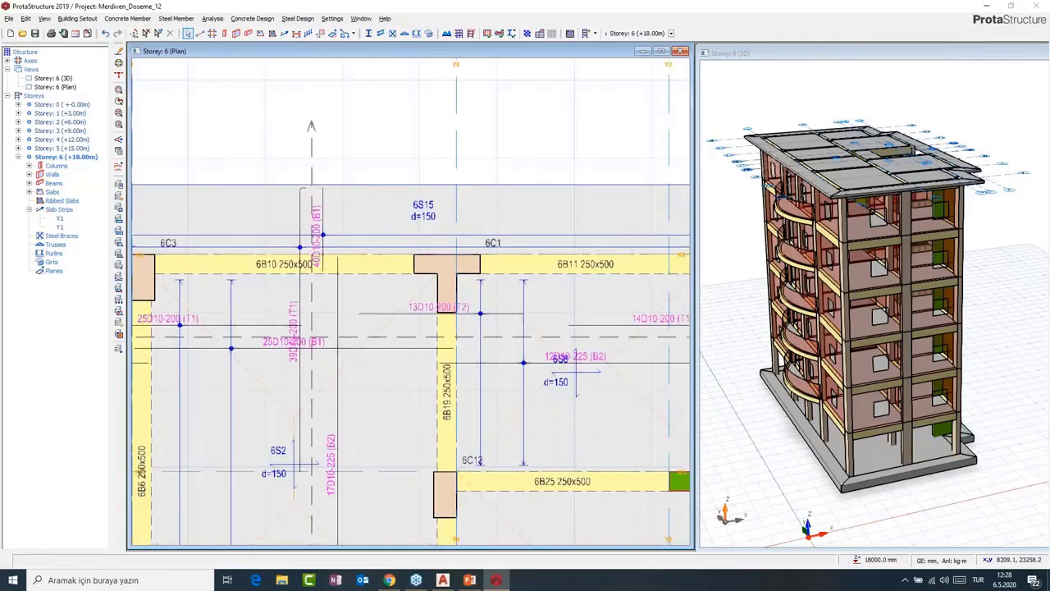
{"action": "scroll", "coordinate": [344, 238], "scroll_direction": "down", "scroll_amount": 2}
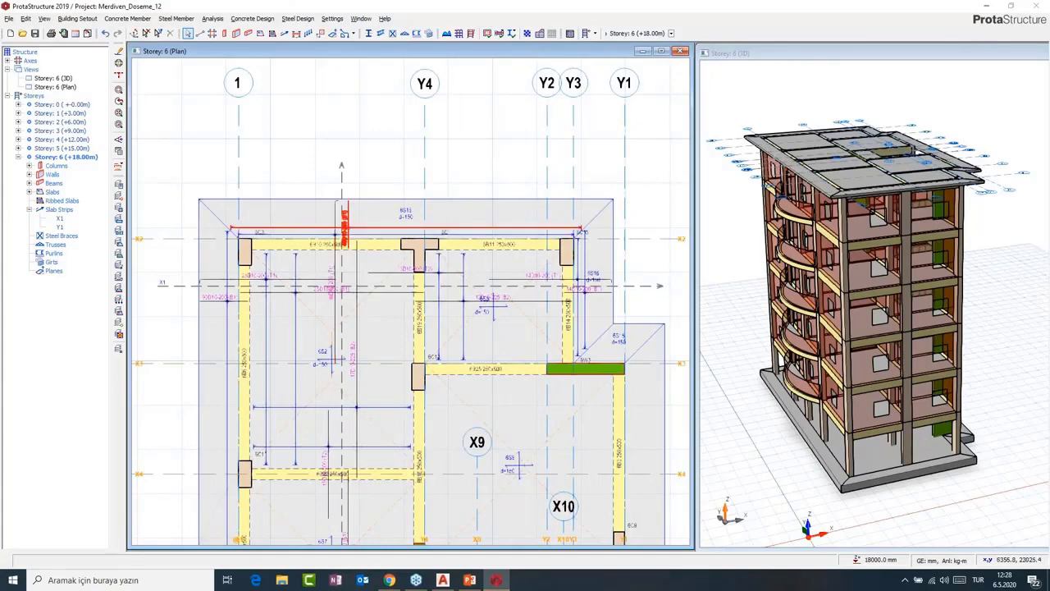
{"action": "scroll", "coordinate": [337, 217], "scroll_direction": "up", "scroll_amount": 1}
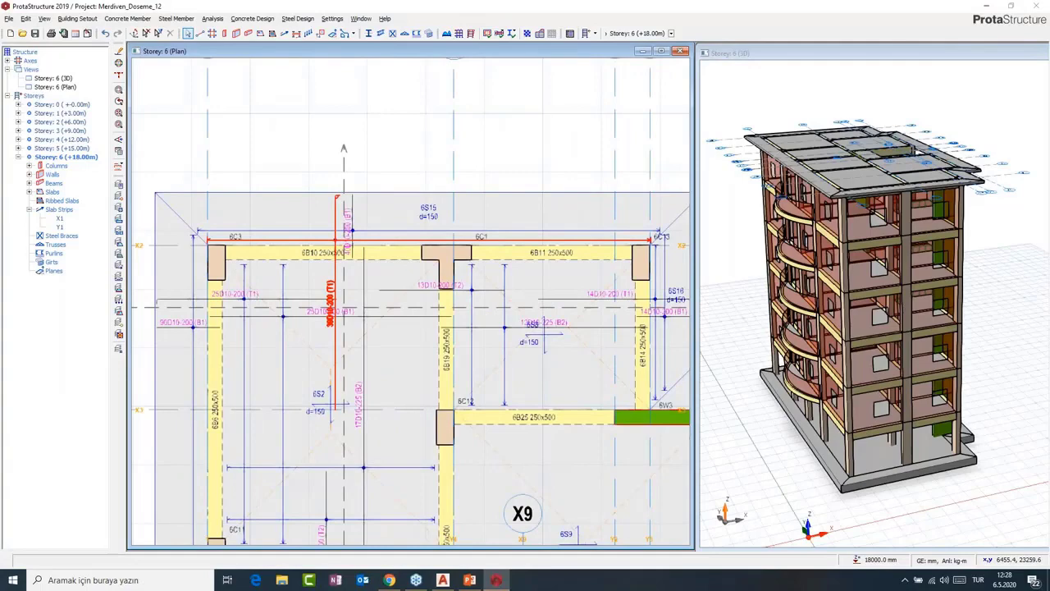
{"action": "middle_click_drag", "start_coordinate": [386, 211], "coordinate": [381, 212]}
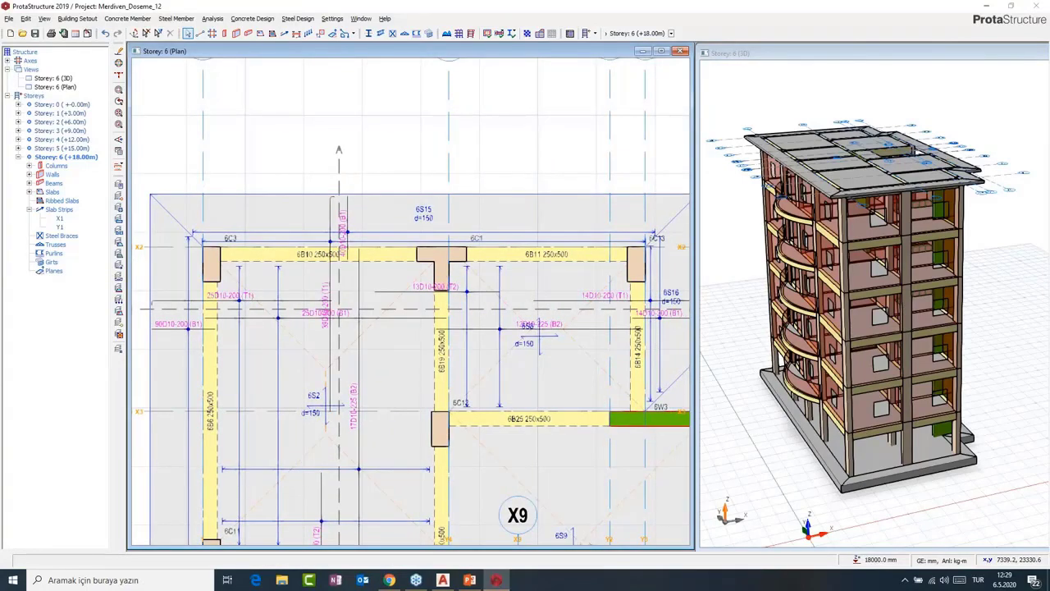
{"action": "scroll", "coordinate": [327, 243], "scroll_direction": "down", "scroll_amount": 1}
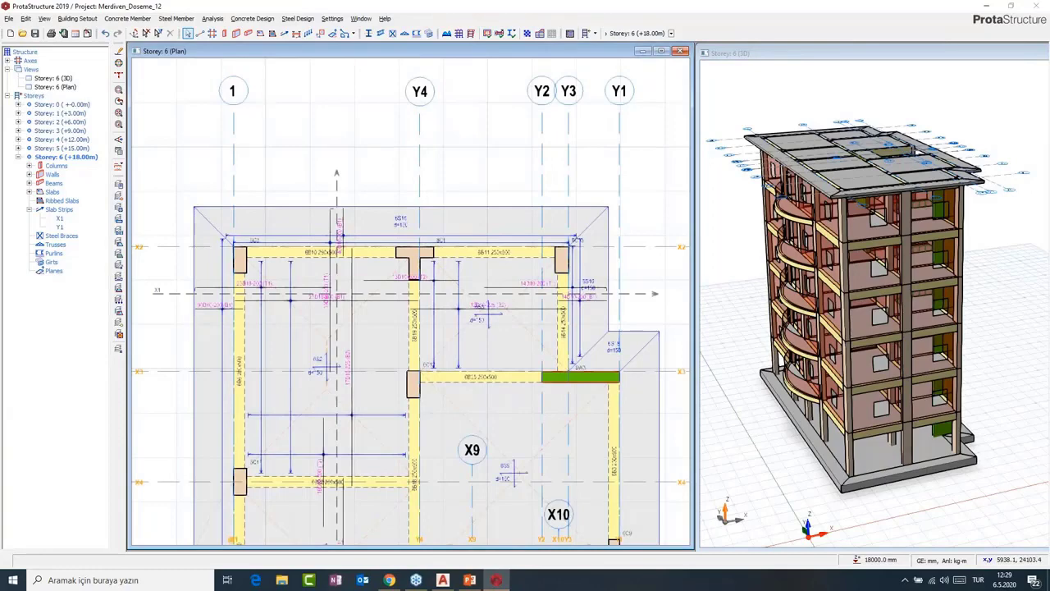
Insert a horizontal Manual Strip along overhang slab 6S15 with D10 bars at 250 mm spacing for both bottom and top steel.
{"action": "left_click", "coordinate": [286, 38]}
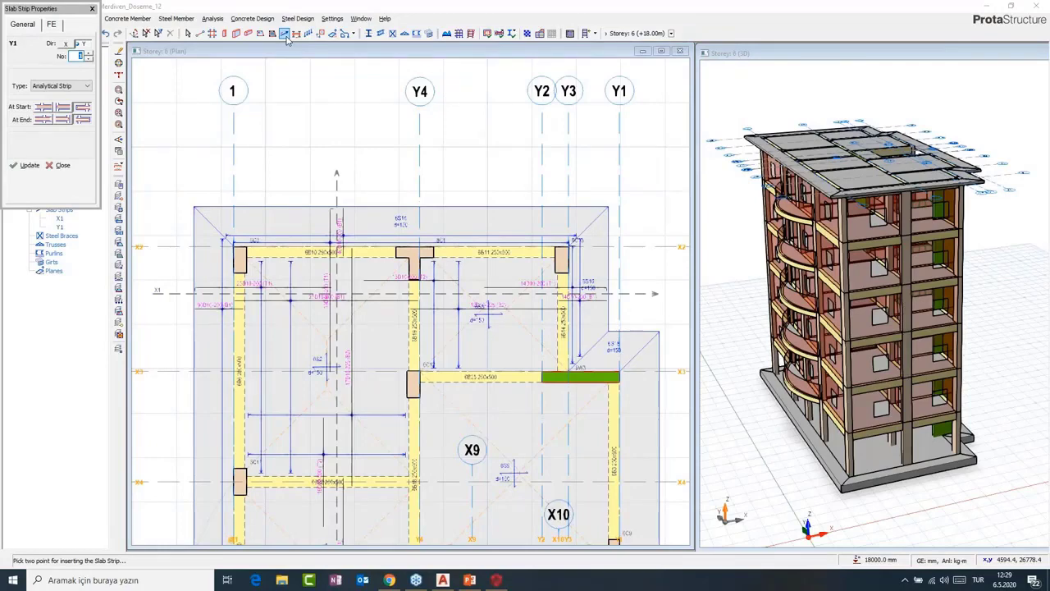
{"action": "left_click", "coordinate": [87, 87]}
{"action": "left_click", "coordinate": [59, 105]}
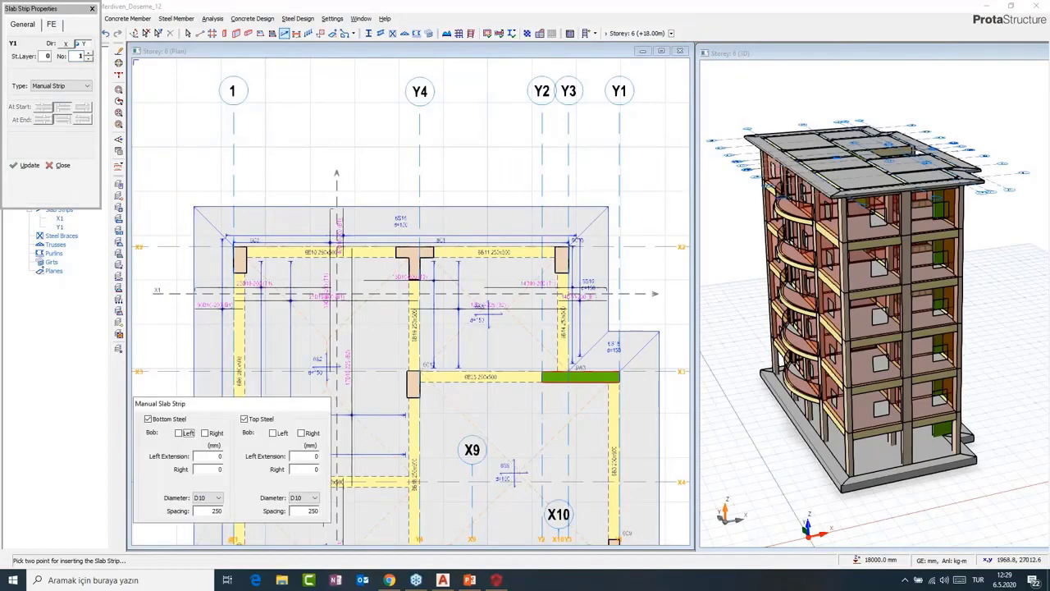
{"action": "left_click", "coordinate": [216, 498]}
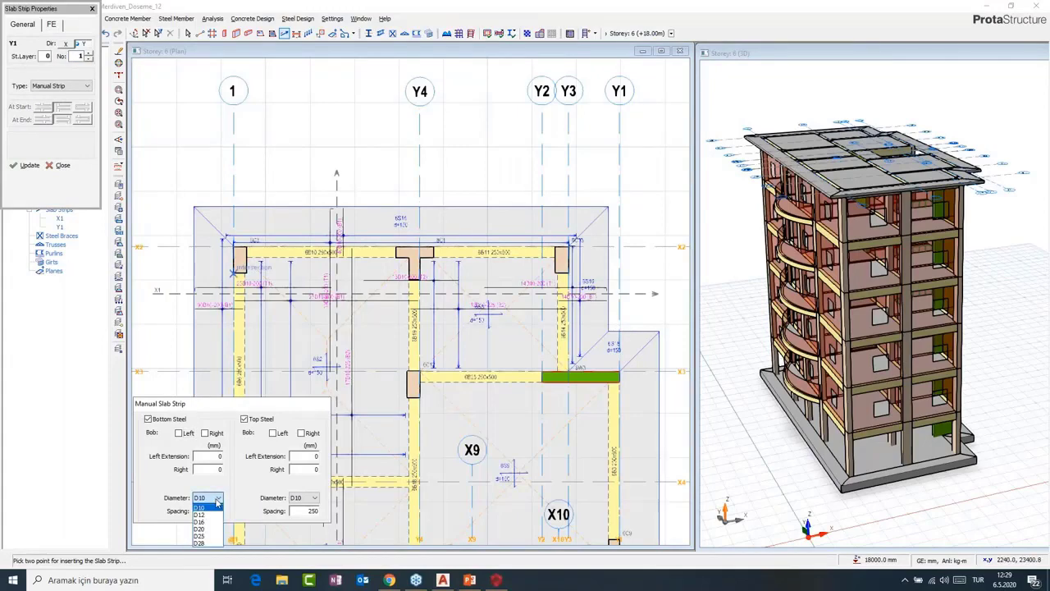
{"action": "left_click", "coordinate": [218, 505]}
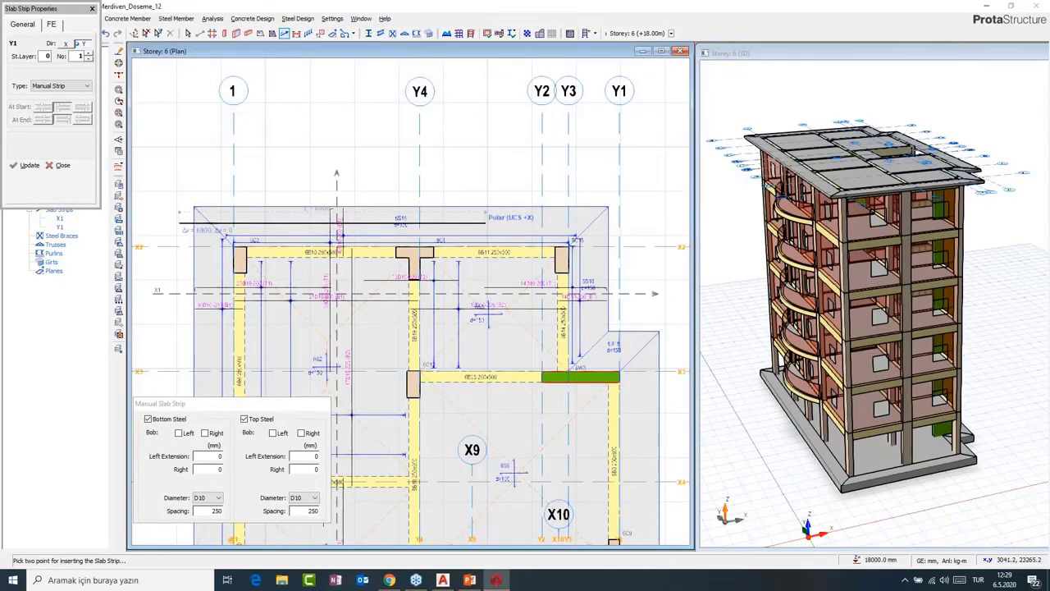
{"action": "left_click", "coordinate": [623, 223]}
Examine the manual strip's top and bottom bars in slab 6S15 against the neighbouring strip steel, and finish inserting strips.
{"action": "scroll", "coordinate": [454, 246], "scroll_direction": "up", "scroll_amount": 5}
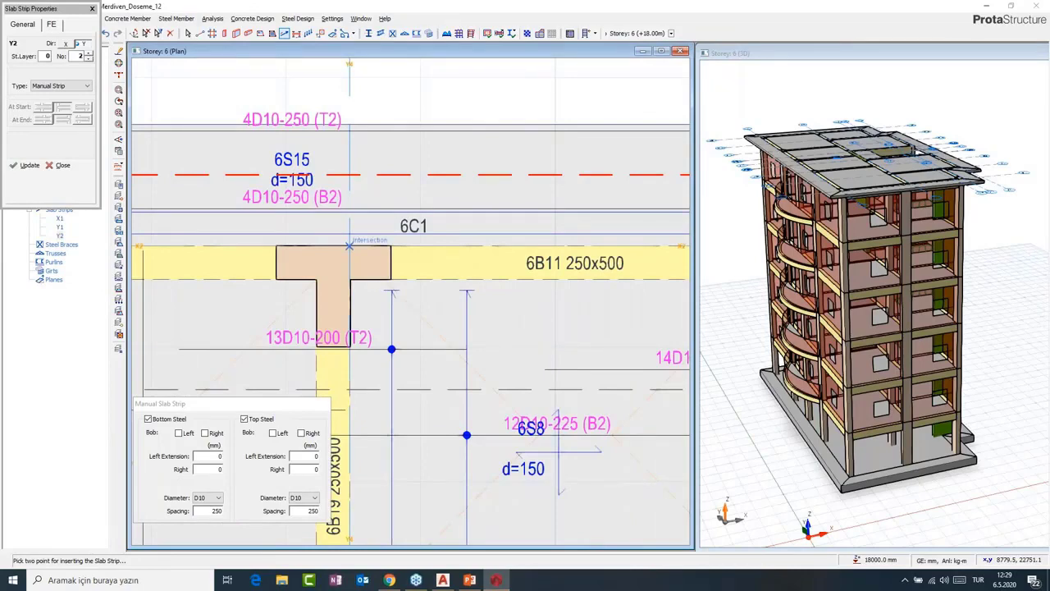
{"action": "scroll", "coordinate": [349, 245], "scroll_direction": "down", "scroll_amount": 3}
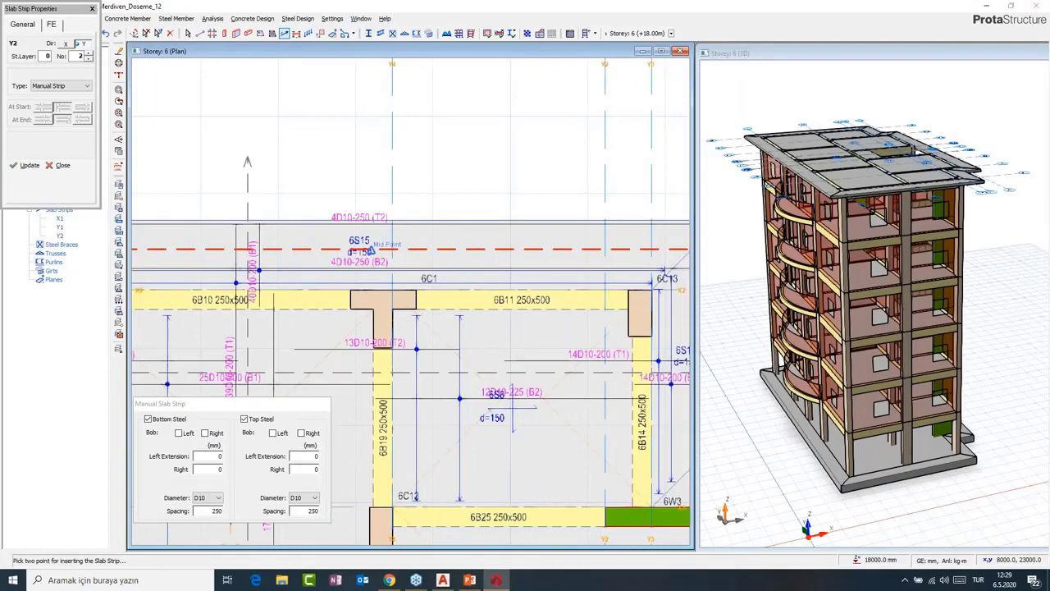
{"action": "scroll", "coordinate": [369, 250], "scroll_direction": "down", "scroll_amount": 2}
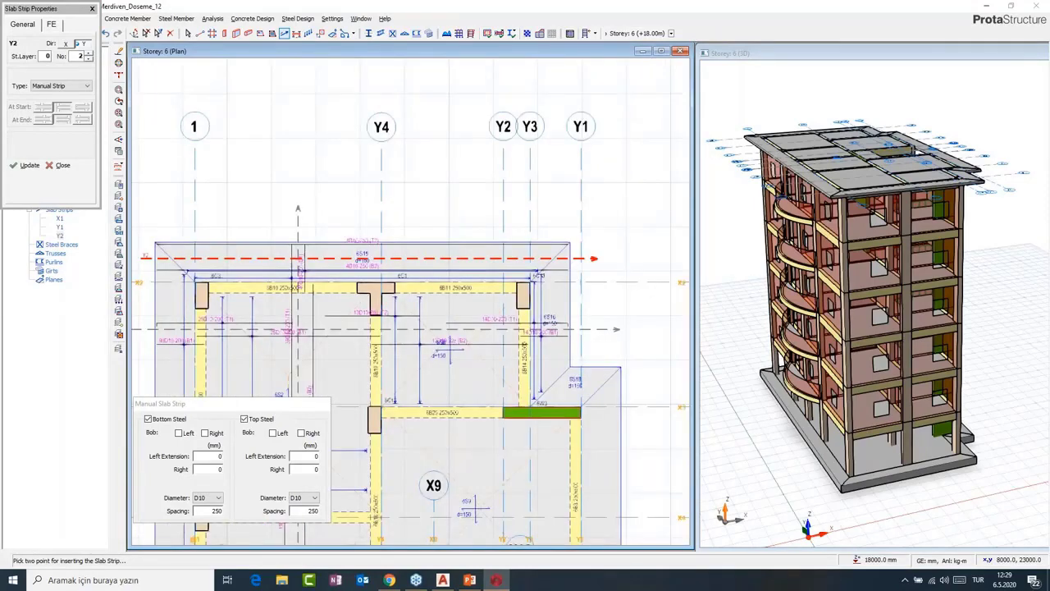
{"action": "scroll", "coordinate": [410, 301], "scroll_direction": "up", "scroll_amount": 2}
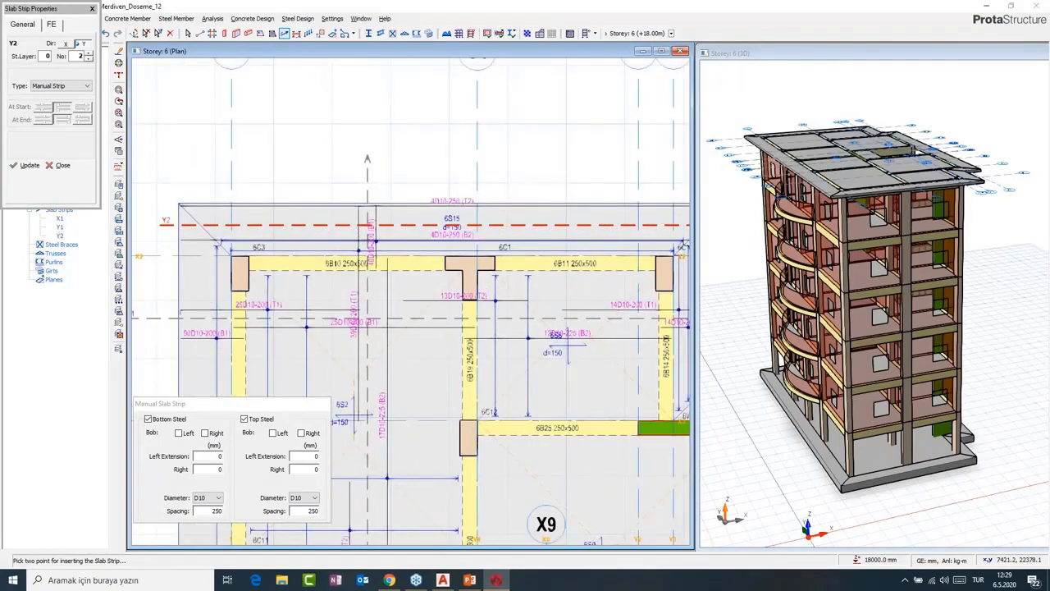
{"action": "middle_click_drag", "start_coordinate": [416, 237], "coordinate": [328, 278]}
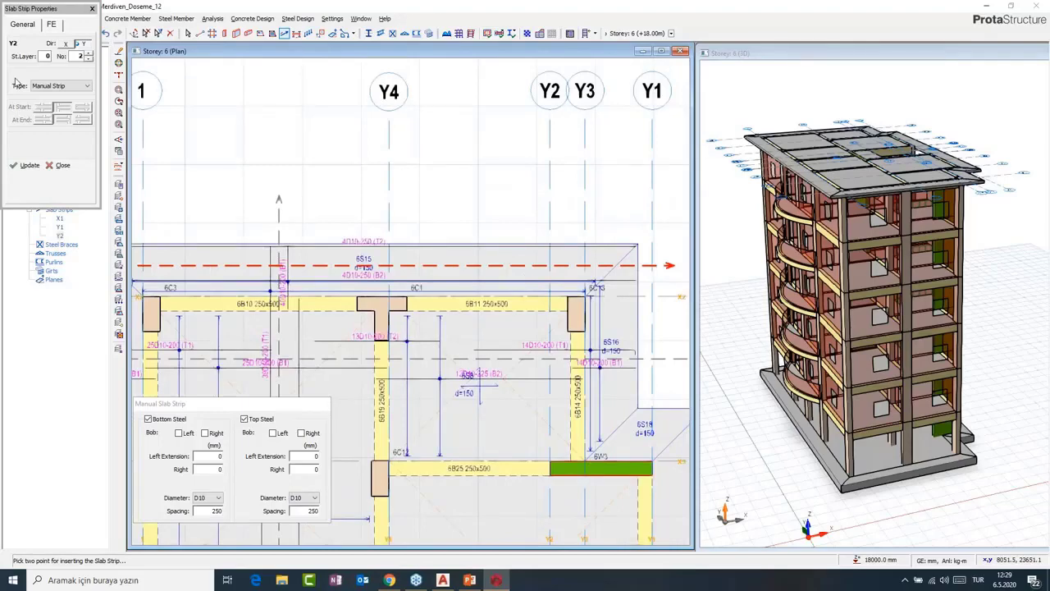
{"action": "left_click", "coordinate": [93, 9]}
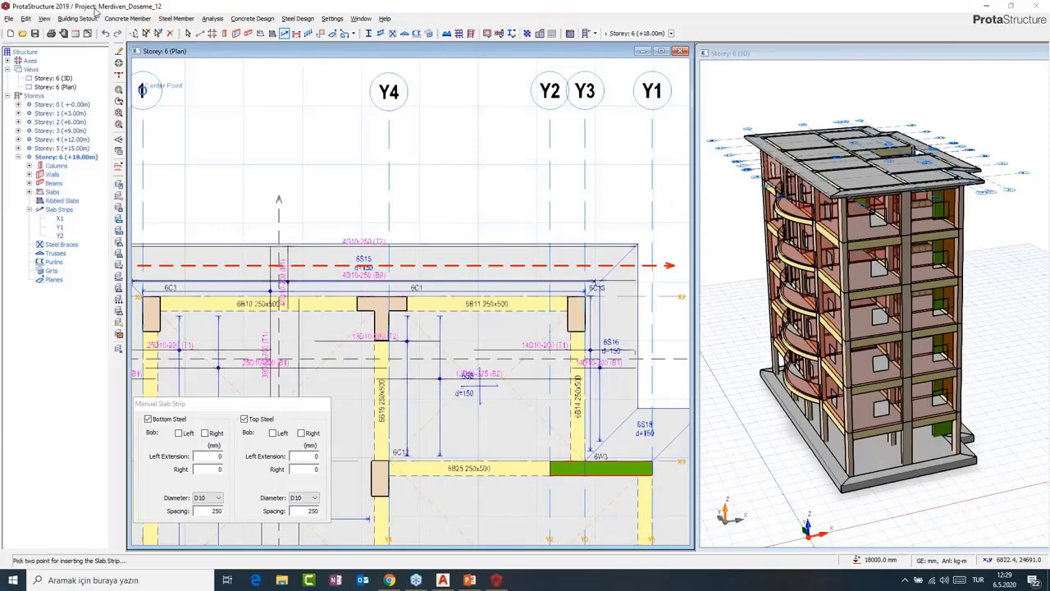
{"action": "key", "text": "Escape"}
{"action": "scroll", "coordinate": [355, 243], "scroll_direction": "down", "scroll_amount": 3}
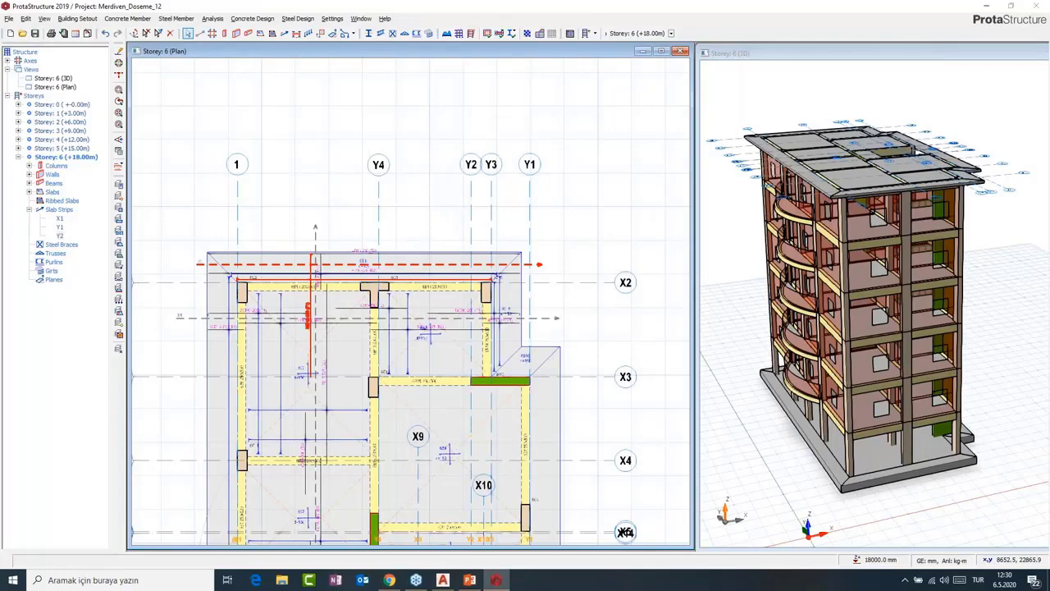
Switch to the Storey 4 plan and set up a new slab strip of type FE Strip with the fifth FE strip layout option.
{"action": "scroll", "coordinate": [419, 261], "scroll_direction": "down", "scroll_amount": 2}
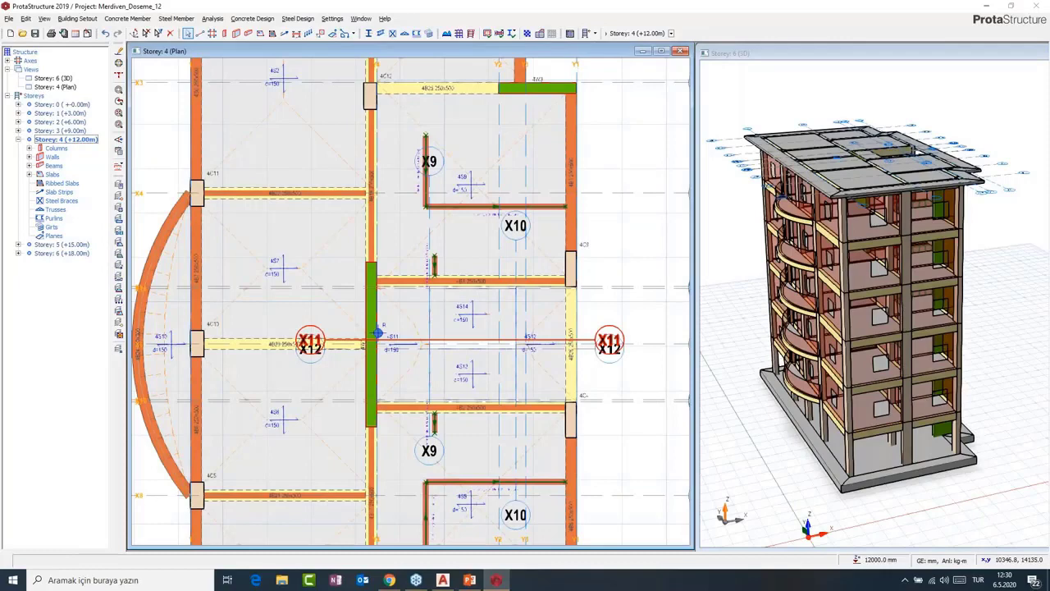
{"action": "scroll", "coordinate": [521, 408], "scroll_direction": "up", "scroll_amount": 2}
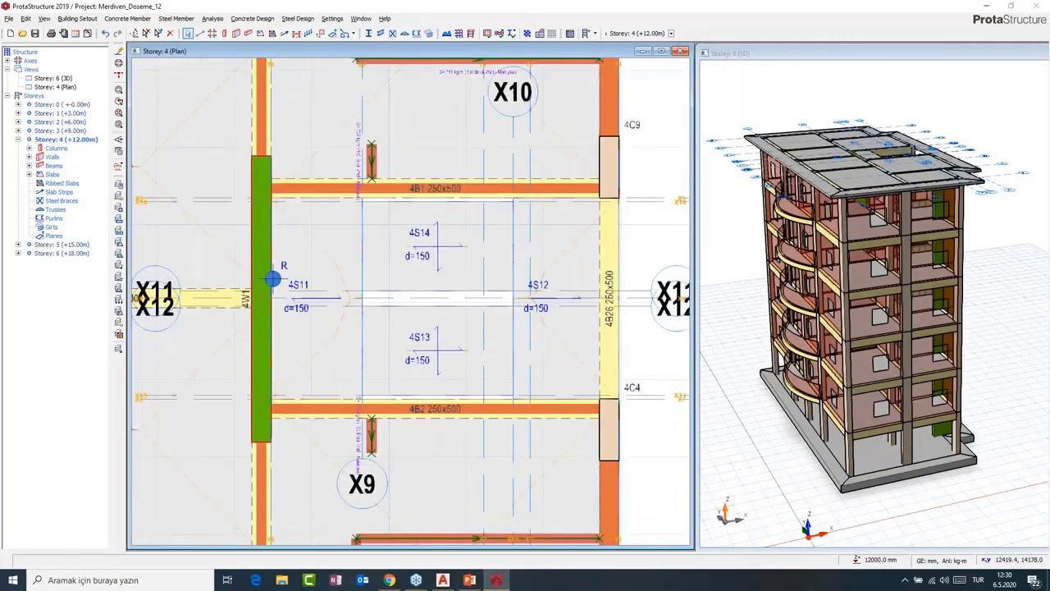
{"action": "left_click", "coordinate": [285, 33]}
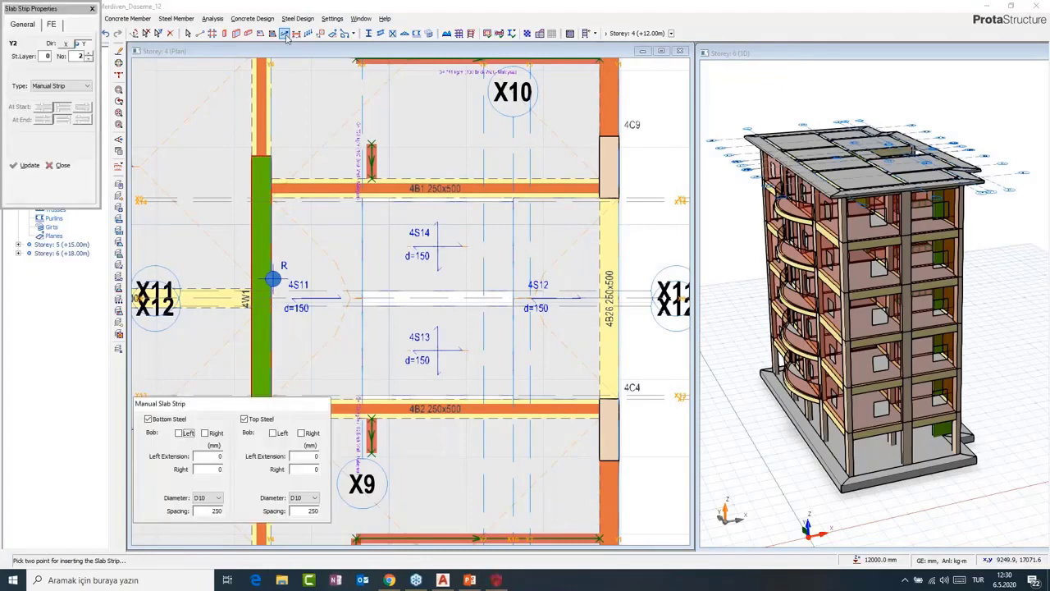
{"action": "left_click", "coordinate": [87, 86]}
{"action": "left_click", "coordinate": [63, 105]}
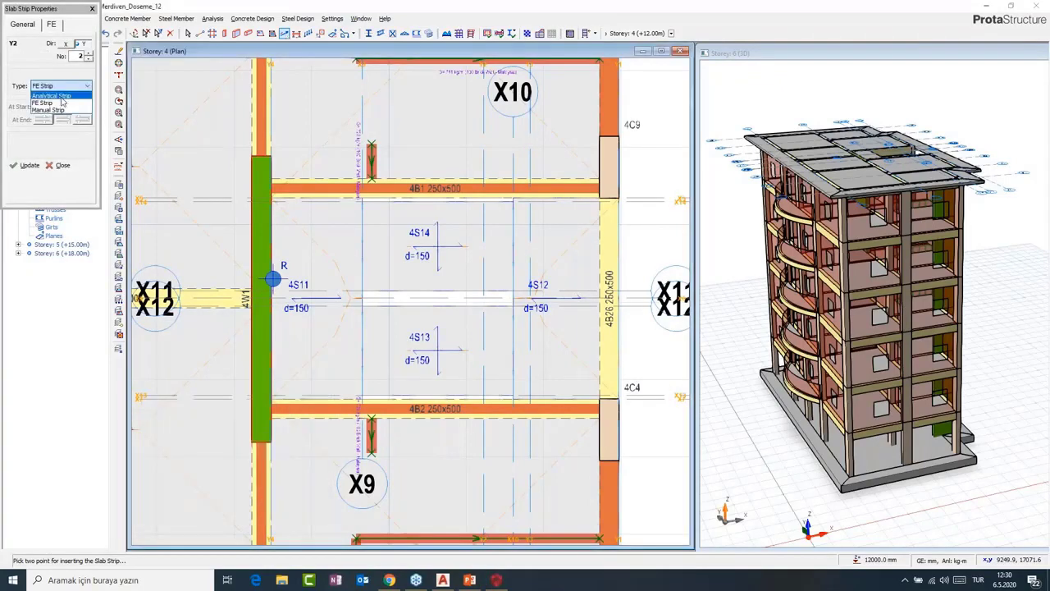
{"action": "left_click", "coordinate": [52, 25]}
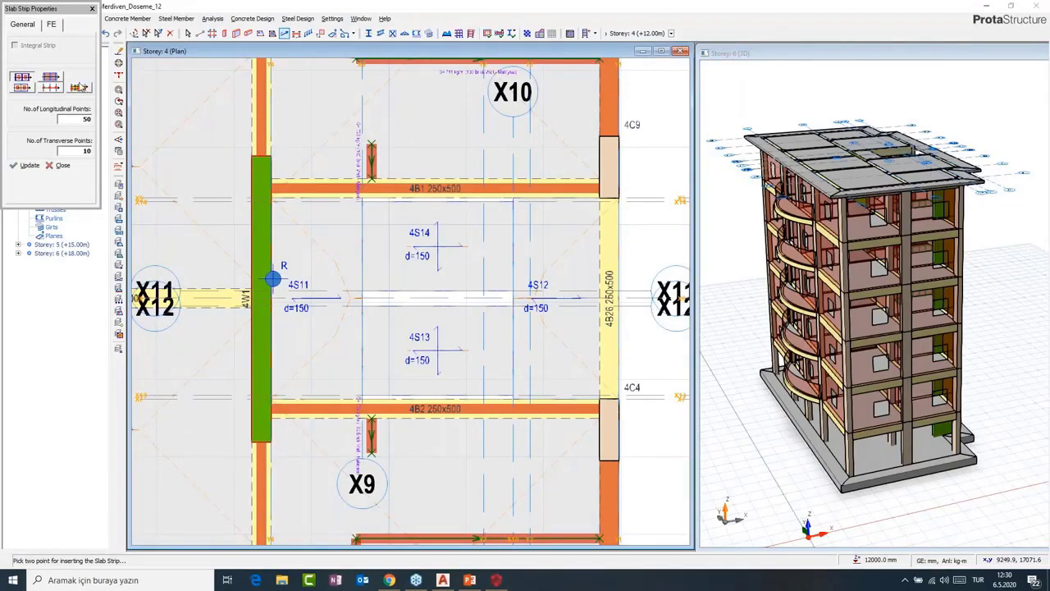
{"action": "left_click", "coordinate": [81, 89]}
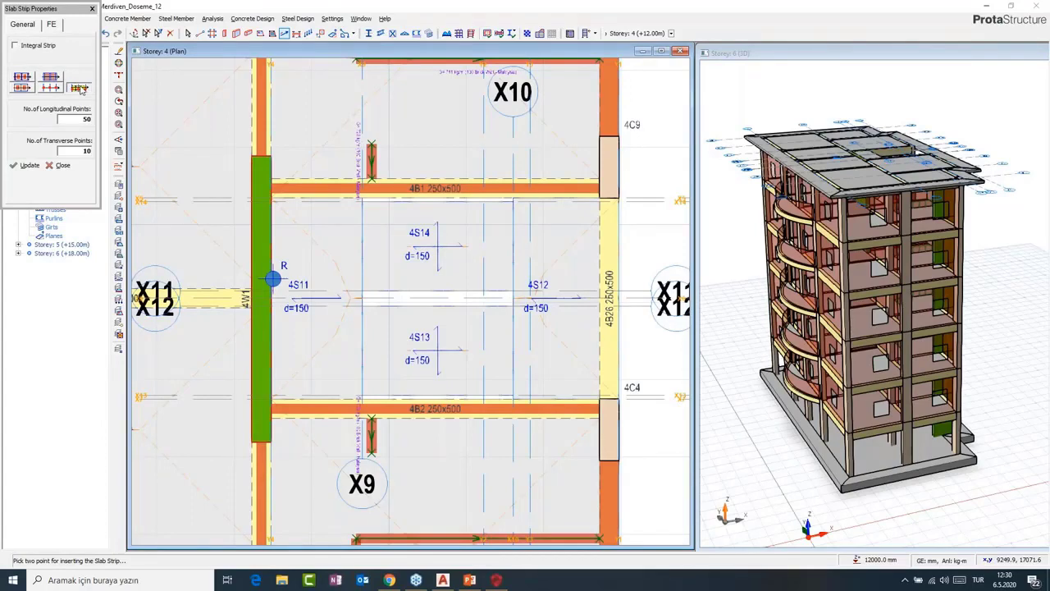
{"action": "left_click", "coordinate": [23, 26]}
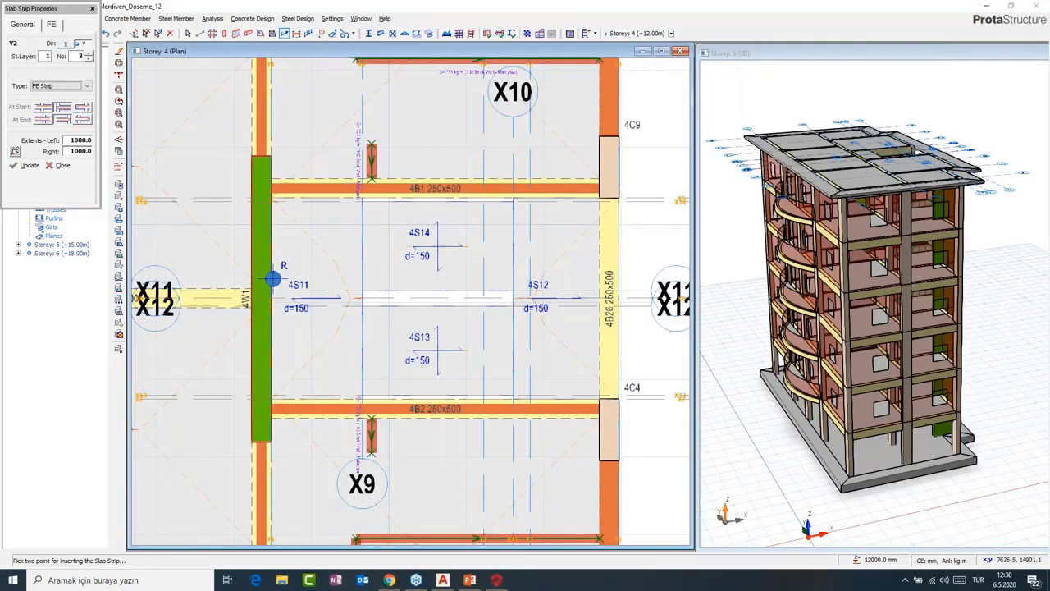
Insert a horizontal FE strip through slab 4S14 from wall 4W1 past beam 4B26, with extents of 531.5 mm left and 618.5 mm right.
{"action": "left_click", "coordinate": [233, 243]}
{"action": "left_click", "coordinate": [643, 243]}
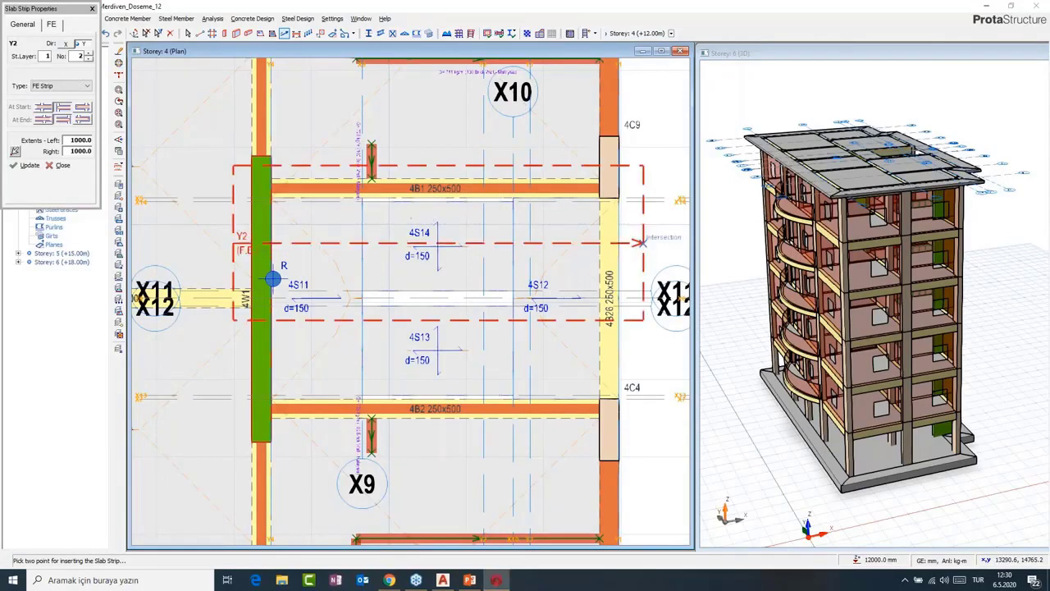
{"action": "left_click", "coordinate": [14, 152]}
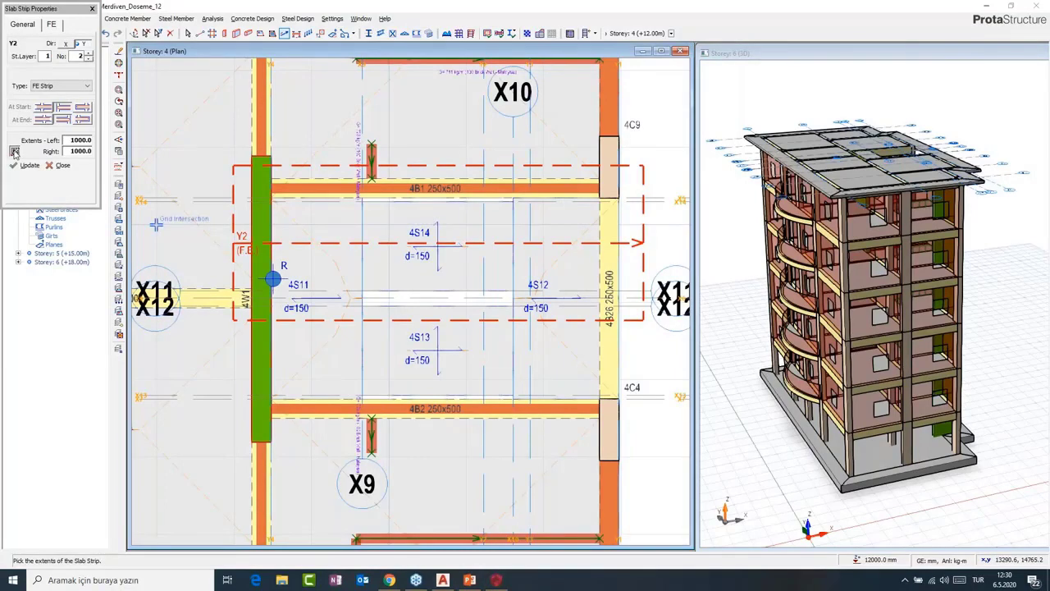
{"action": "scroll", "coordinate": [600, 195], "scroll_direction": "up", "scroll_amount": 3}
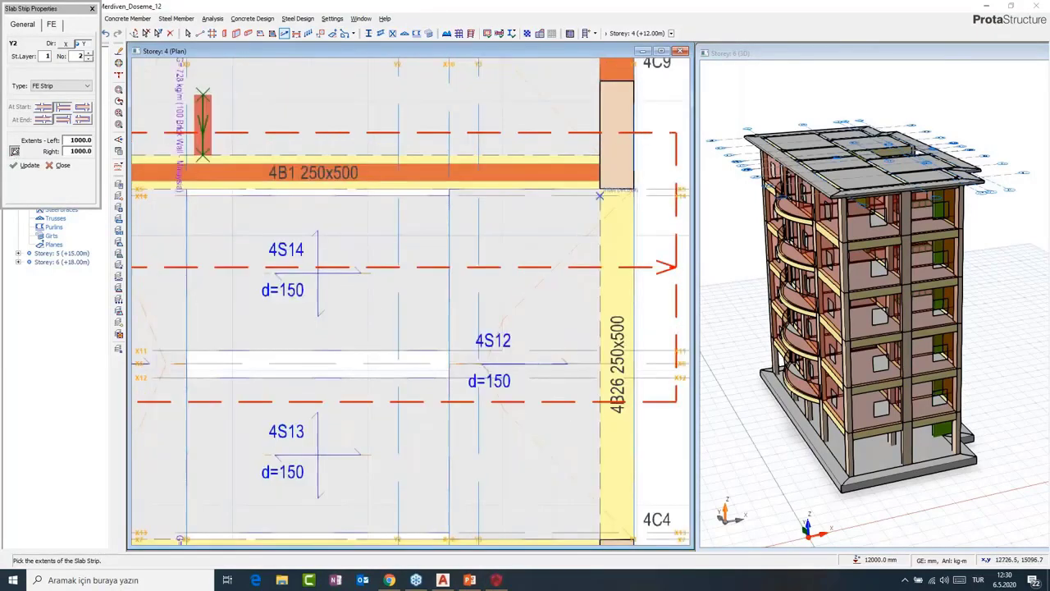
{"action": "left_click", "coordinate": [599, 195]}
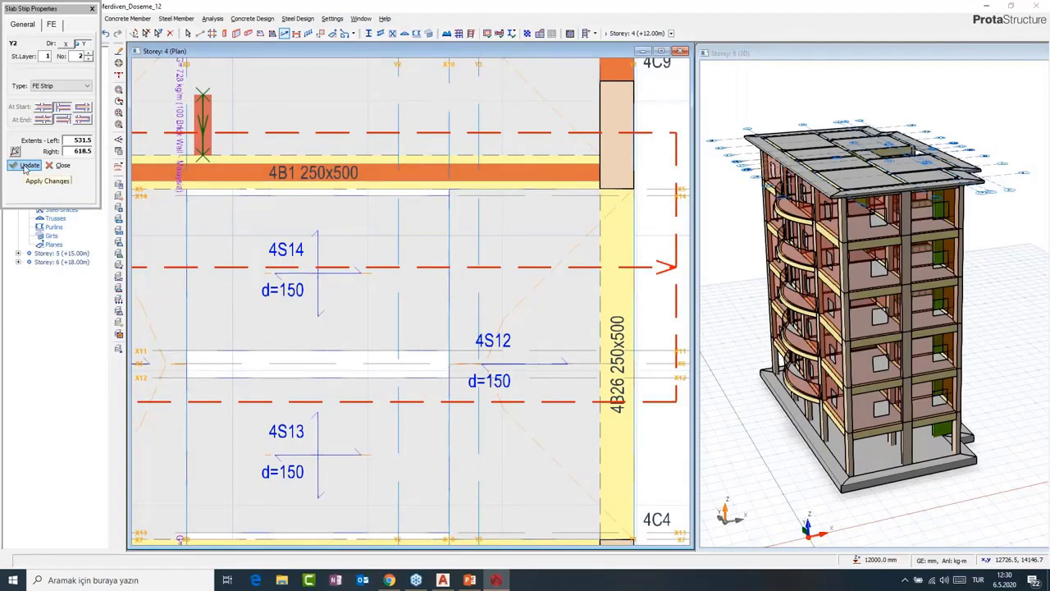
{"action": "left_click", "coordinate": [25, 168]}
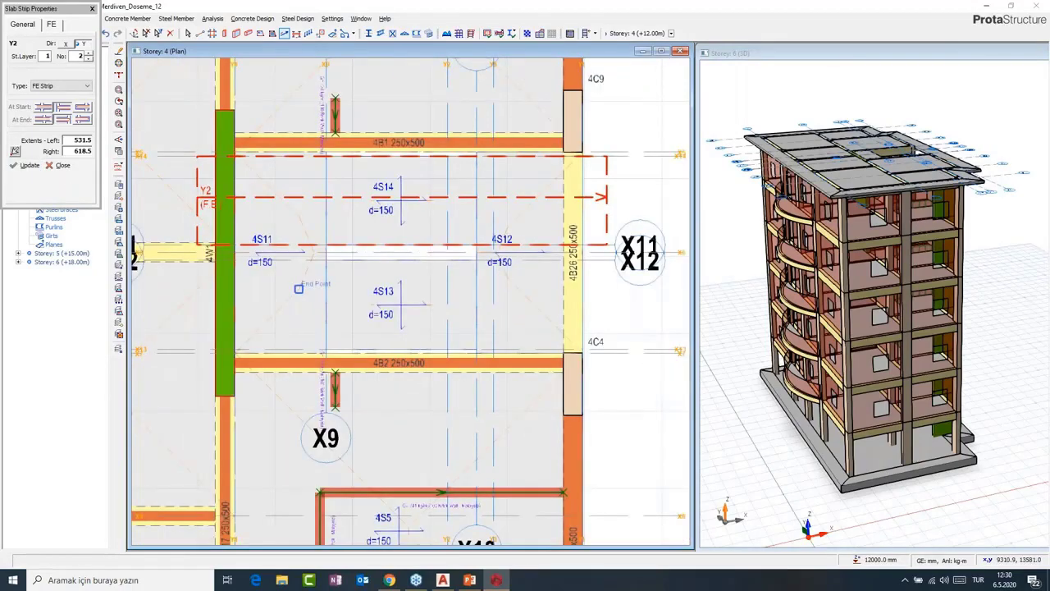
Insert a horizontal FE strip through slab 4S13 past beam 4B26, with extents of 365.6 mm left and 784.4 mm right.
{"action": "left_click", "coordinate": [298, 289]}
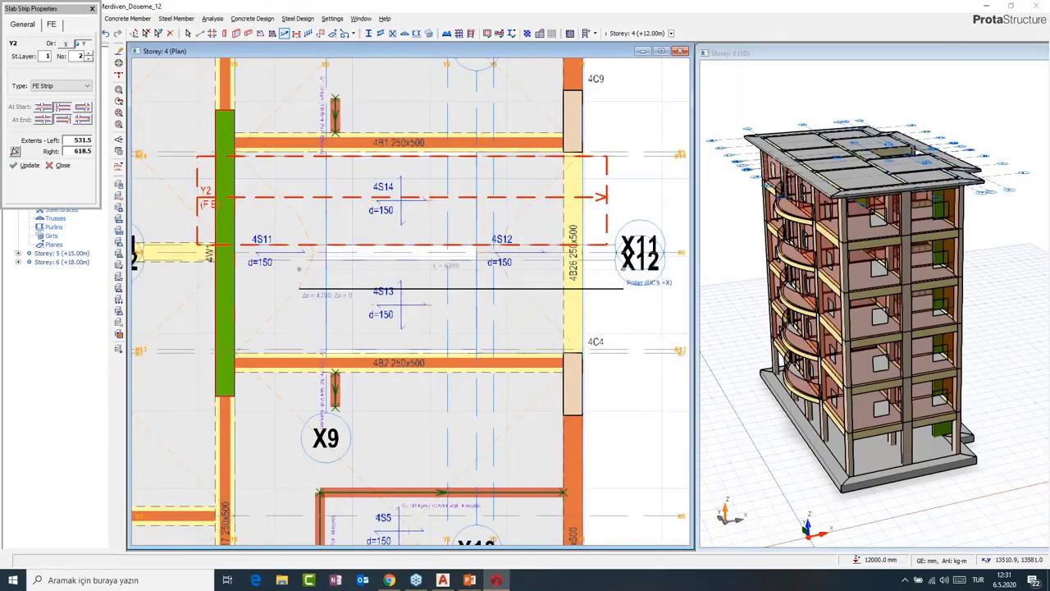
{"action": "left_click", "coordinate": [623, 289]}
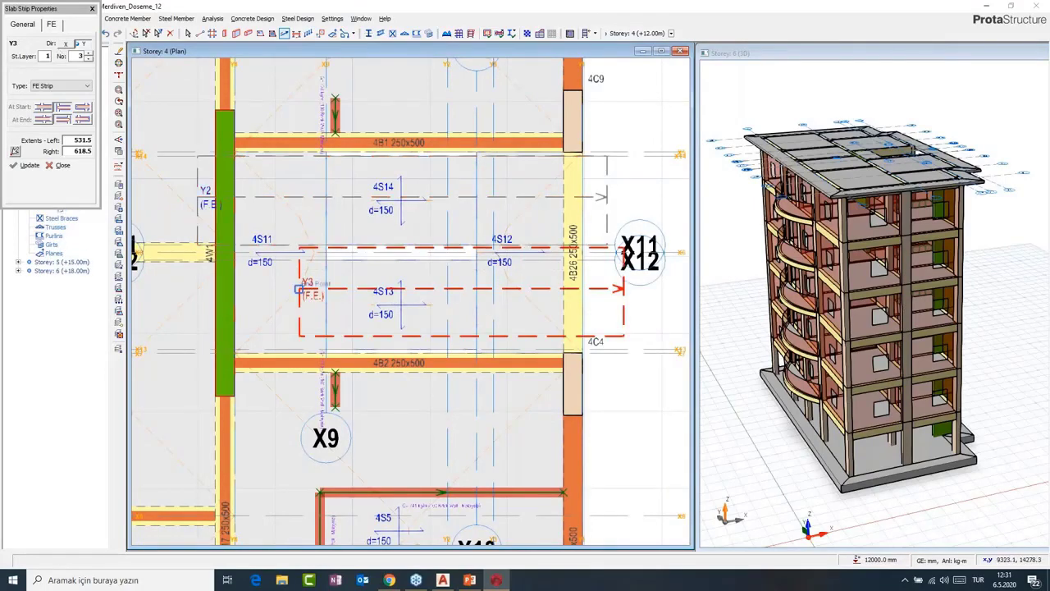
{"action": "scroll", "coordinate": [300, 289], "scroll_direction": "up", "scroll_amount": 2}
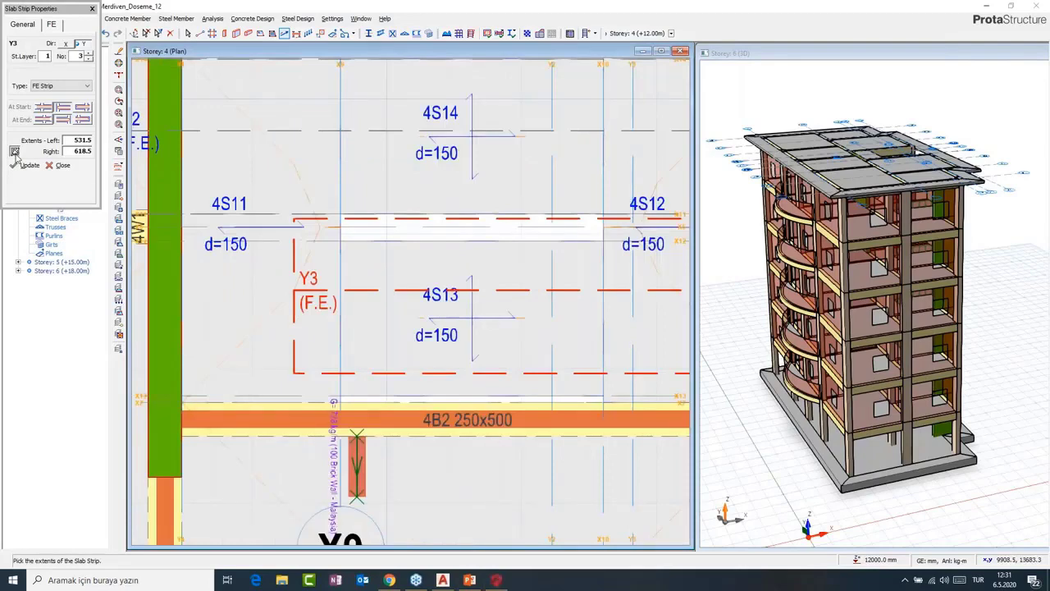
{"action": "scroll", "coordinate": [384, 253], "scroll_direction": "up", "scroll_amount": 1}
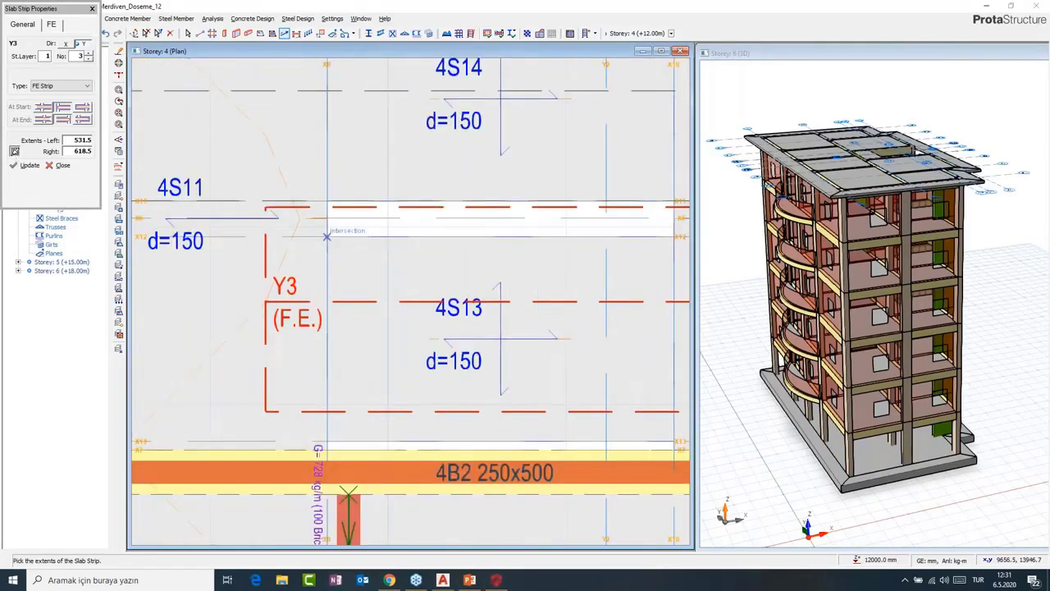
{"action": "left_click", "coordinate": [326, 237]}
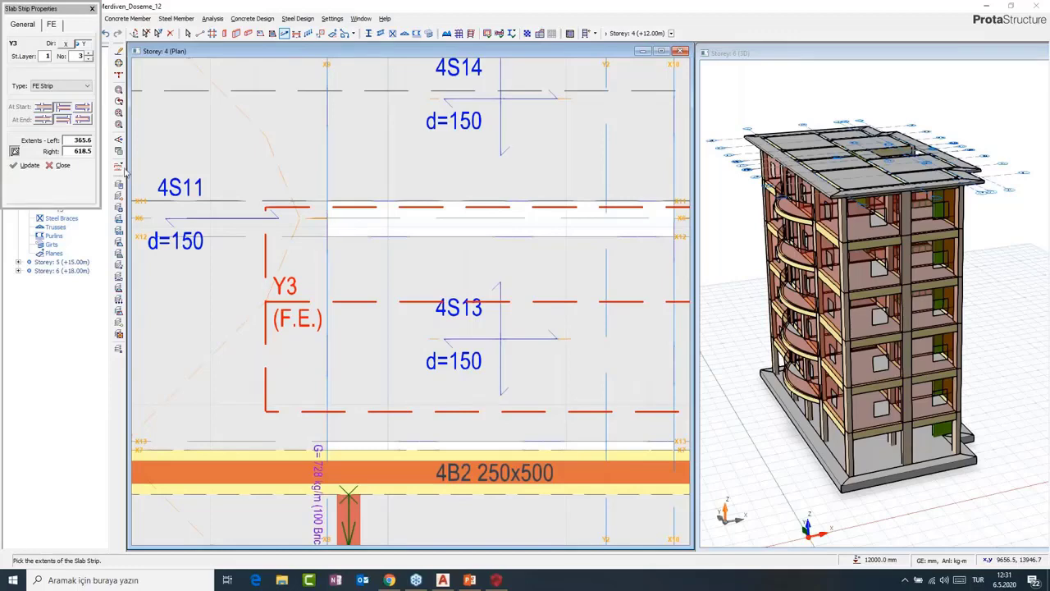
{"action": "left_click", "coordinate": [25, 167]}
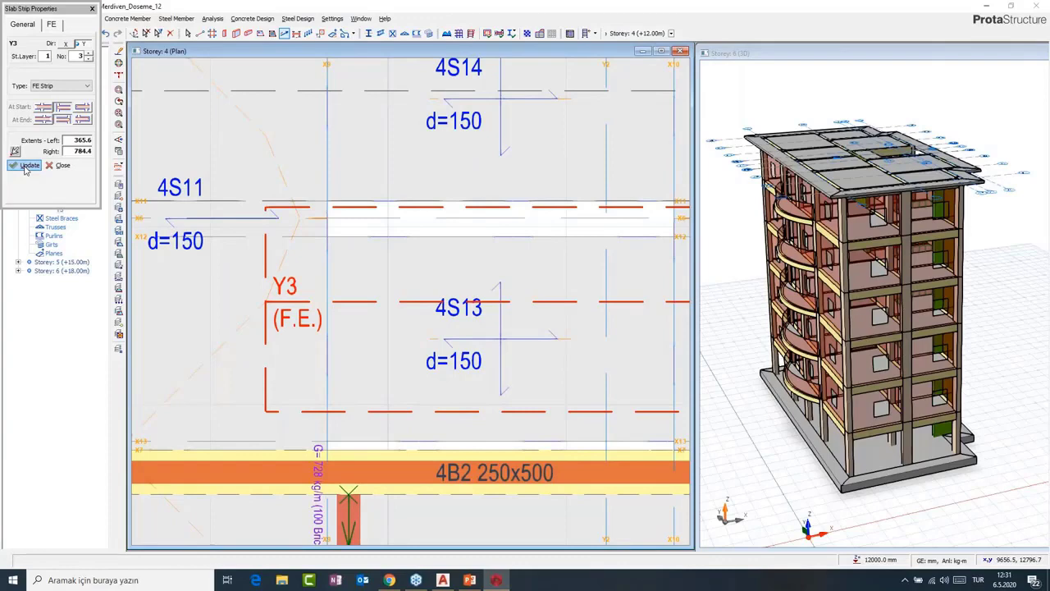
Insert a vertical FE strip through landing slab 4S11, running from below beam 4B2 to above beam 4B1.
{"action": "scroll", "coordinate": [403, 274], "scroll_direction": "down", "scroll_amount": 5}
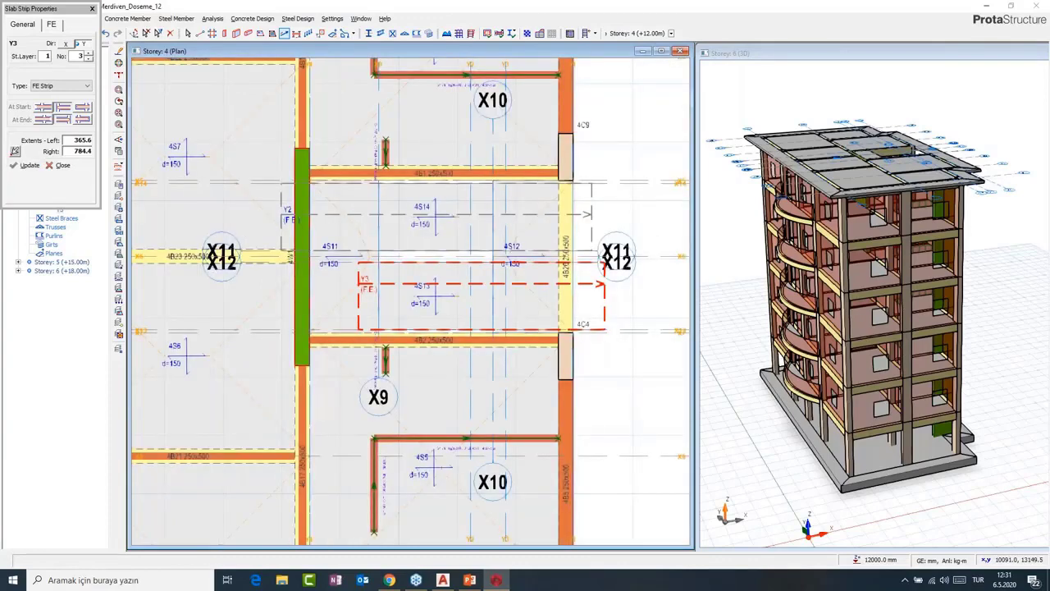
{"action": "middle_click_drag", "start_coordinate": [372, 386], "coordinate": [414, 386]}
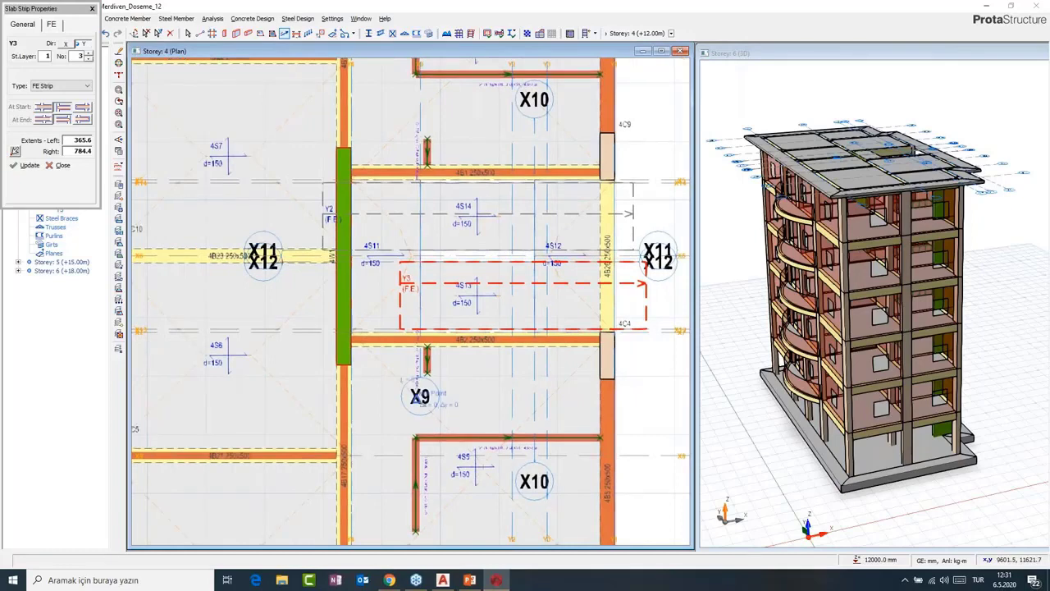
{"action": "left_click", "coordinate": [381, 377]}
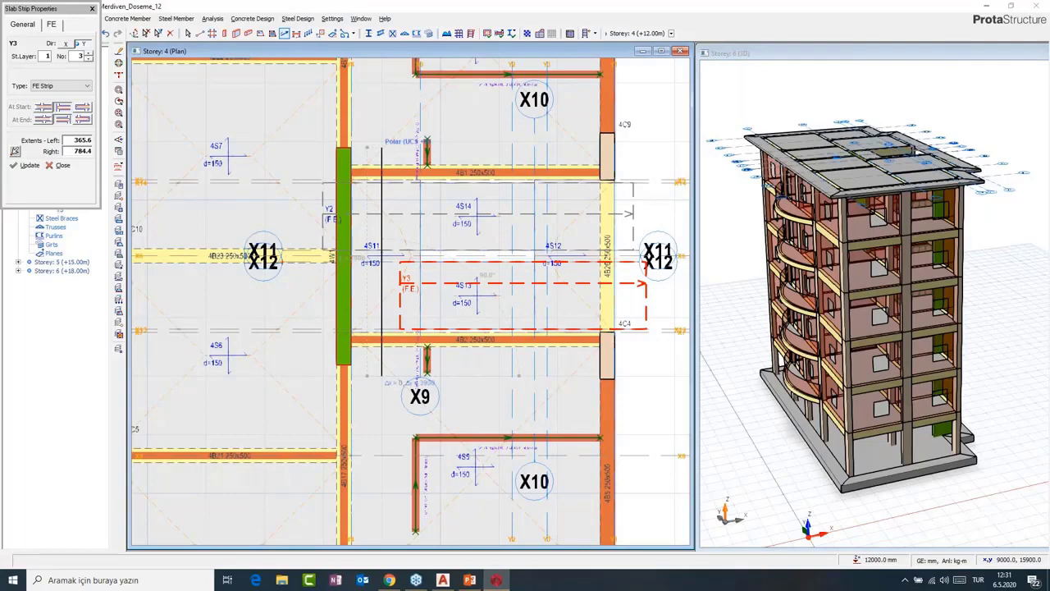
{"action": "left_click", "coordinate": [381, 146]}
Insert a vertical FE strip through landing slab 4S12 across beams 4B2 and 4B1, with extents of 585.7 mm left and 534.3 mm right.
{"action": "middle_click_drag", "start_coordinate": [567, 364], "coordinate": [492, 369]}
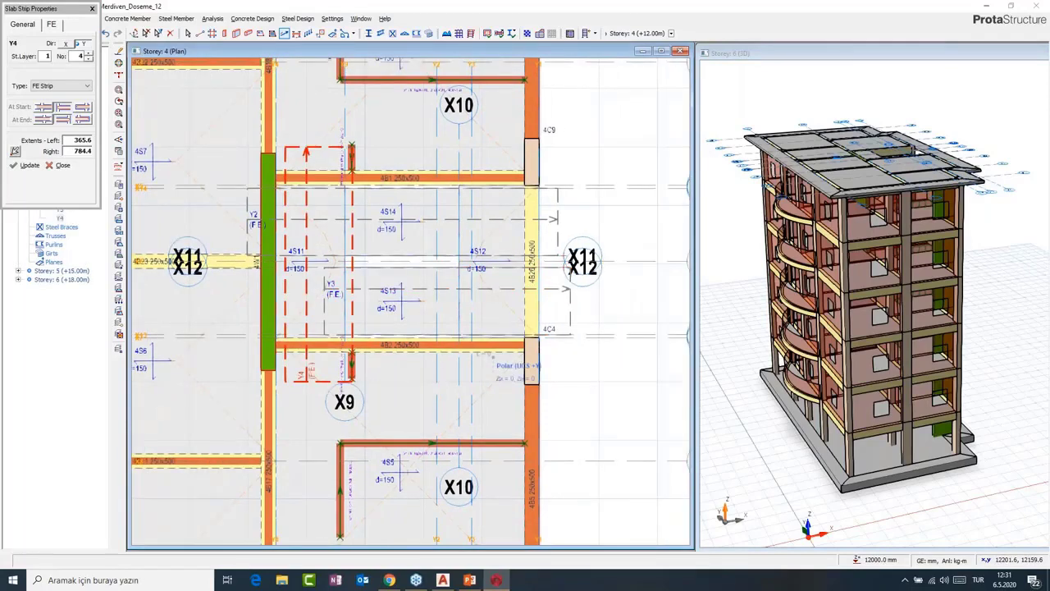
{"action": "scroll", "coordinate": [252, 195], "scroll_direction": "up", "scroll_amount": 5}
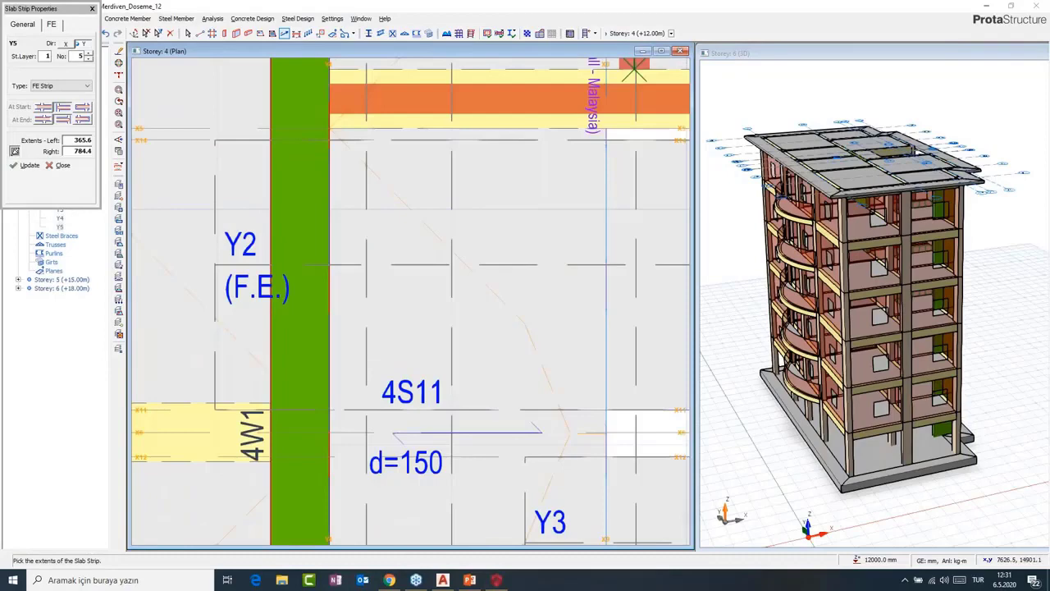
{"action": "middle_click_drag", "start_coordinate": [490, 235], "coordinate": [419, 293]}
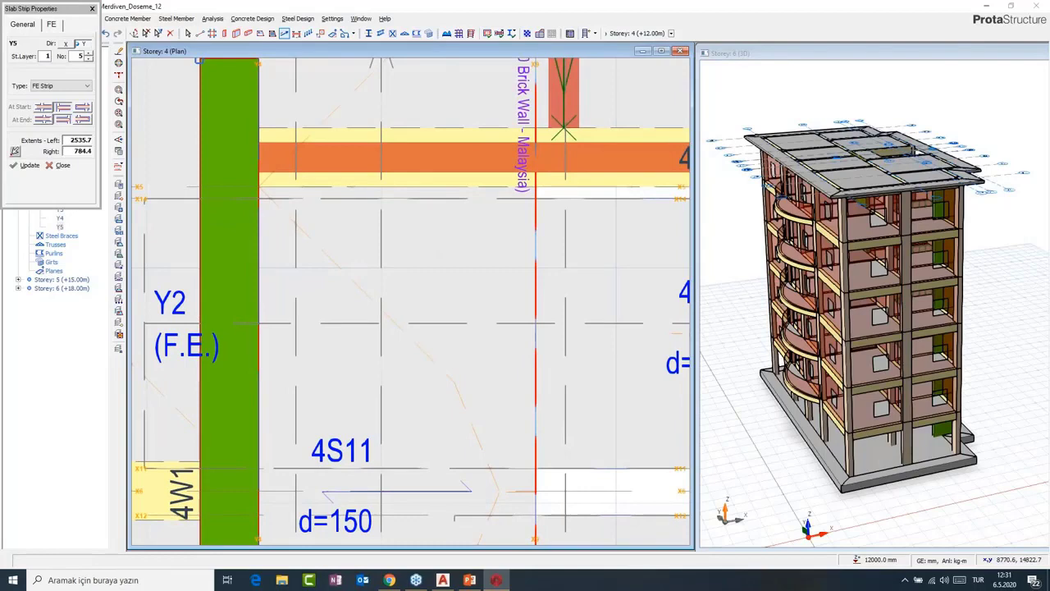
{"action": "key", "text": "Escape"}
{"action": "scroll", "coordinate": [536, 383], "scroll_direction": "down", "scroll_amount": 3}
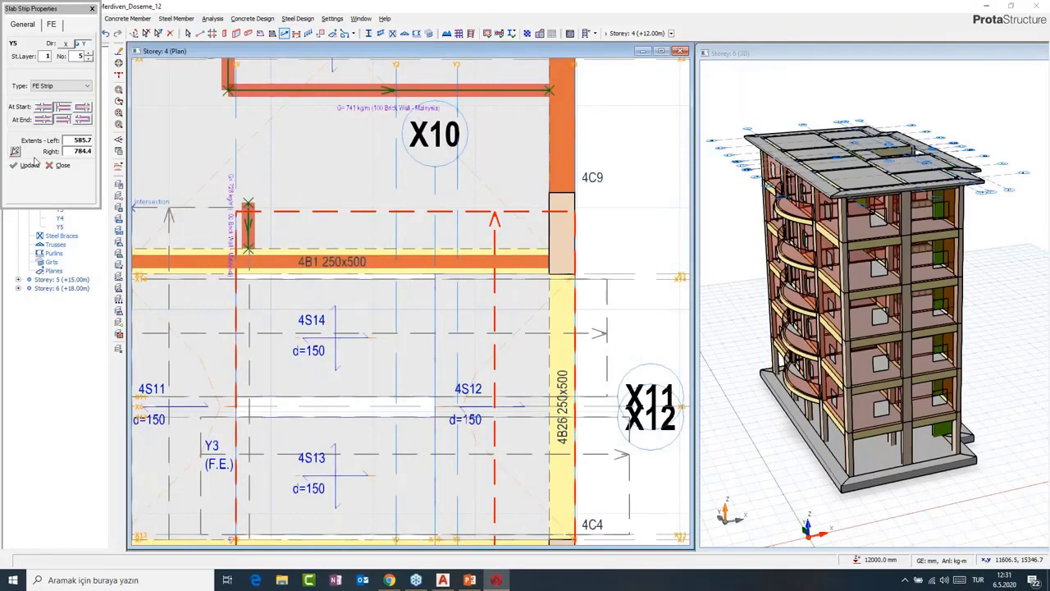
{"action": "left_click", "coordinate": [15, 152]}
{"action": "scroll", "coordinate": [457, 258], "scroll_direction": "up", "scroll_amount": 2}
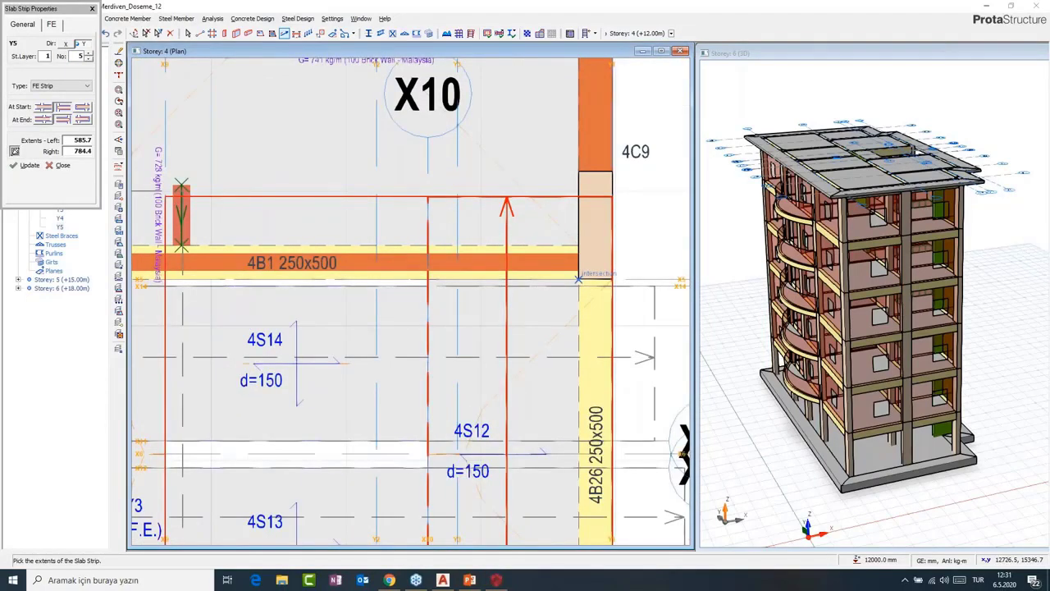
{"action": "left_click", "coordinate": [579, 279]}
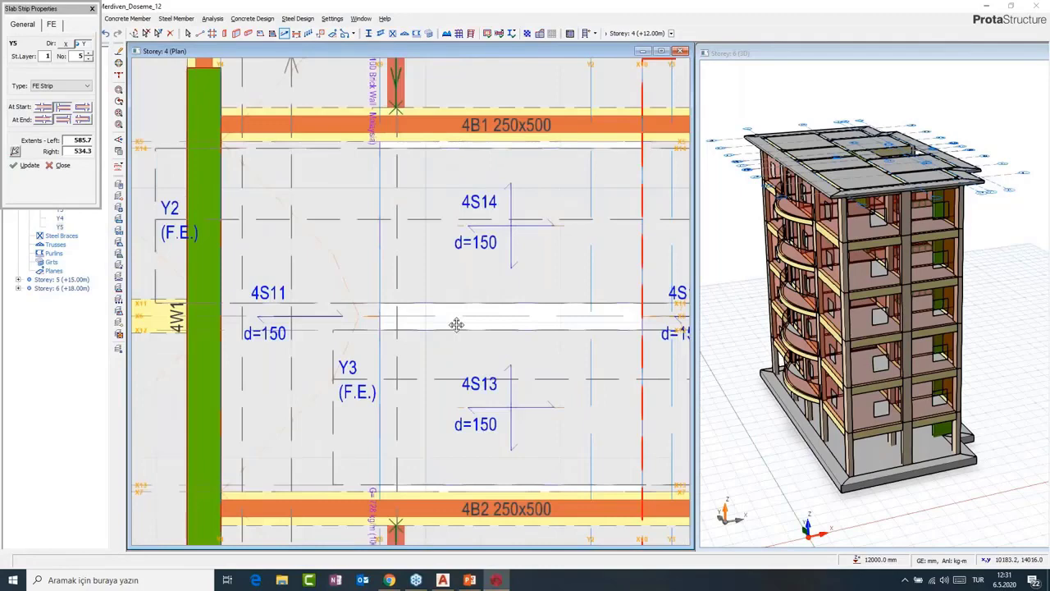
Set the extents of the vertical FE strip on landing slab 4S11 to 523.5 mm left and 656.5 mm right.
{"action": "middle_click_drag", "start_coordinate": [457, 325], "coordinate": [497, 353]}
{"action": "left_click", "coordinate": [332, 215]}
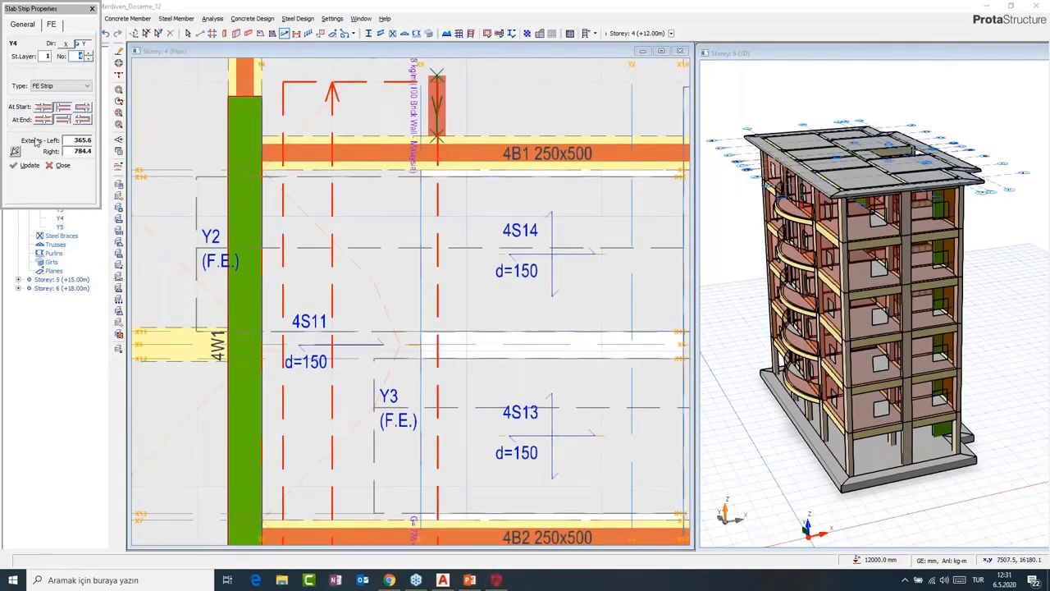
{"action": "left_click", "coordinate": [15, 151]}
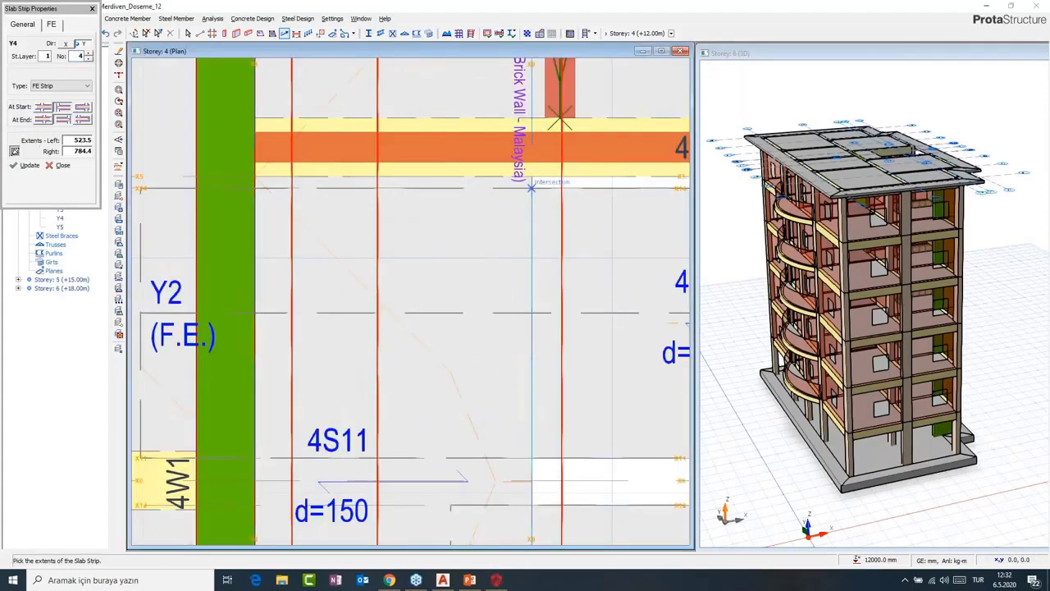
{"action": "left_click", "coordinate": [532, 188]}
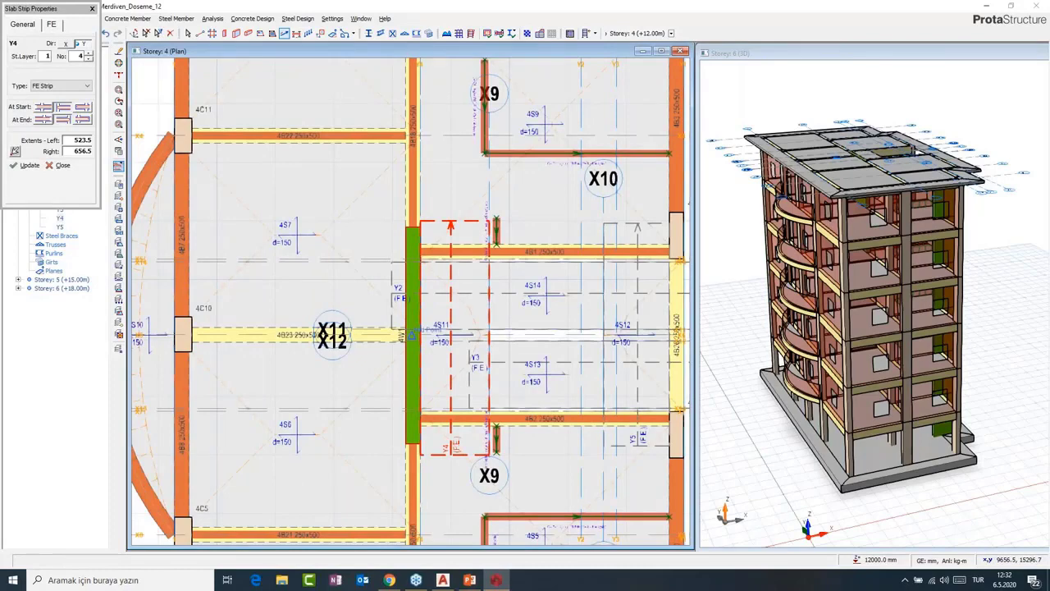
{"action": "middle_click_drag", "start_coordinate": [567, 366], "coordinate": [465, 321]}
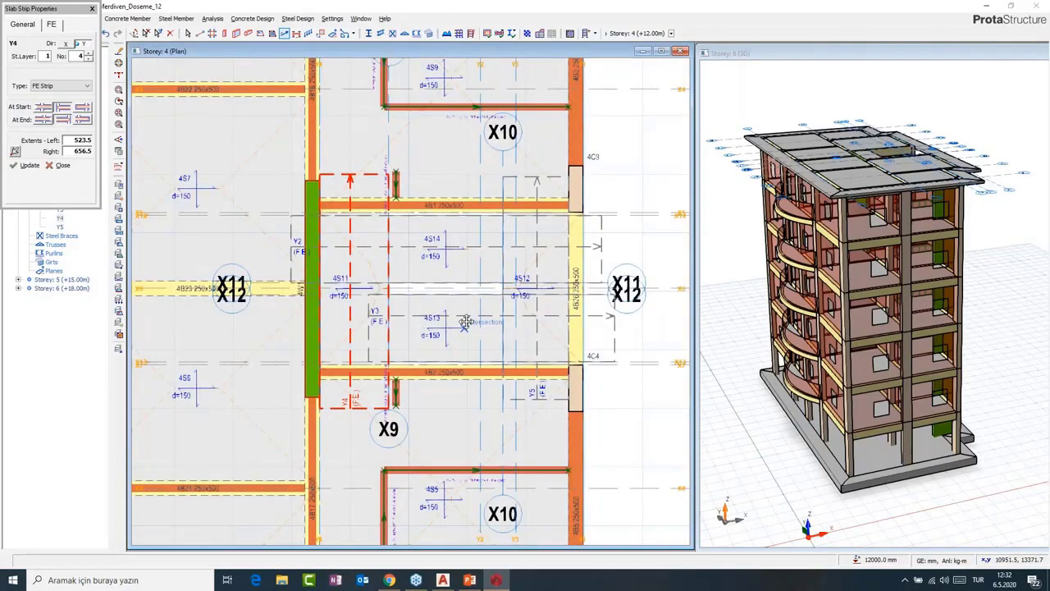
{"action": "middle_click_drag", "start_coordinate": [465, 320], "coordinate": [452, 314]}
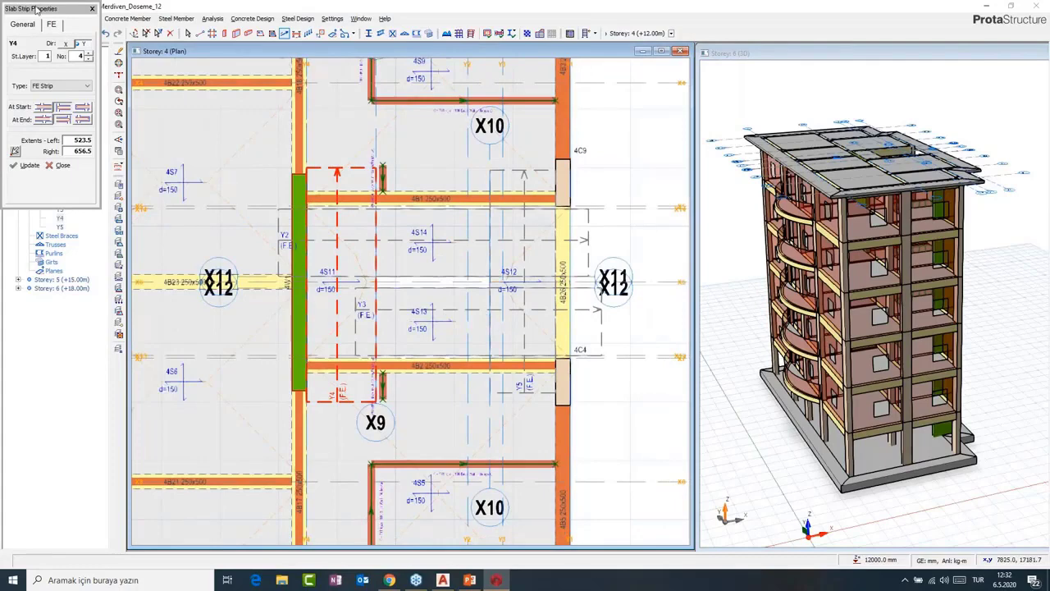
Finish inserting strips and examine the slab model options of the Building Analysis.
{"action": "left_click", "coordinate": [461, 35]}
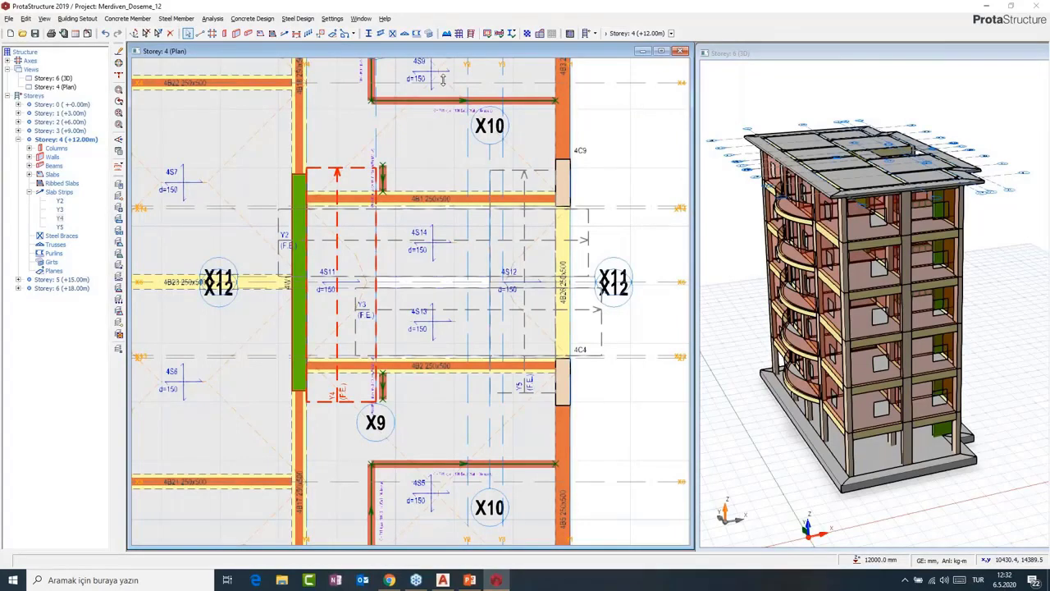
{"action": "left_click", "coordinate": [458, 162]}
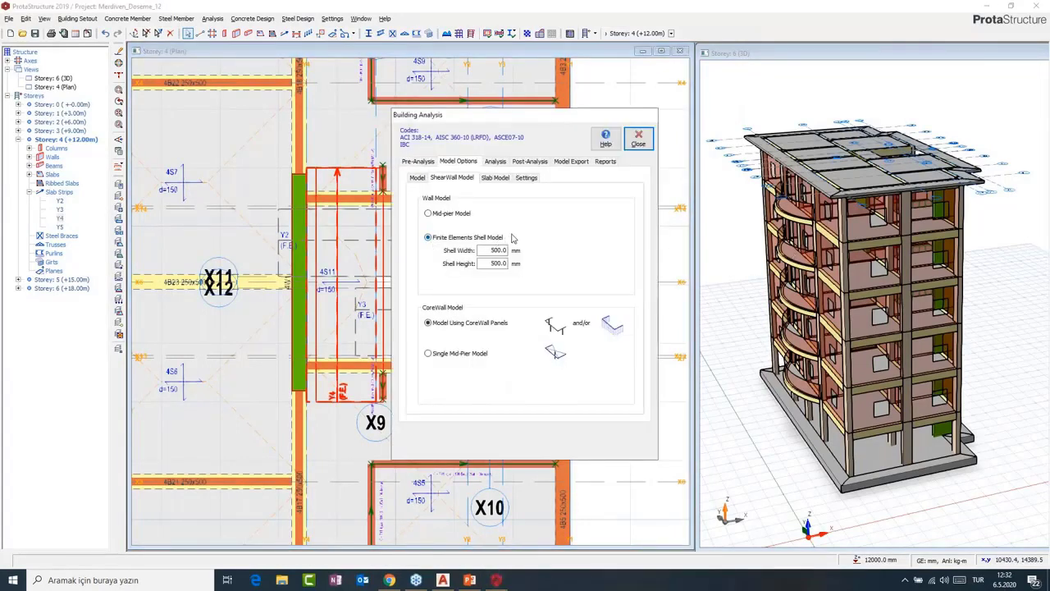
{"action": "left_click", "coordinate": [490, 177]}
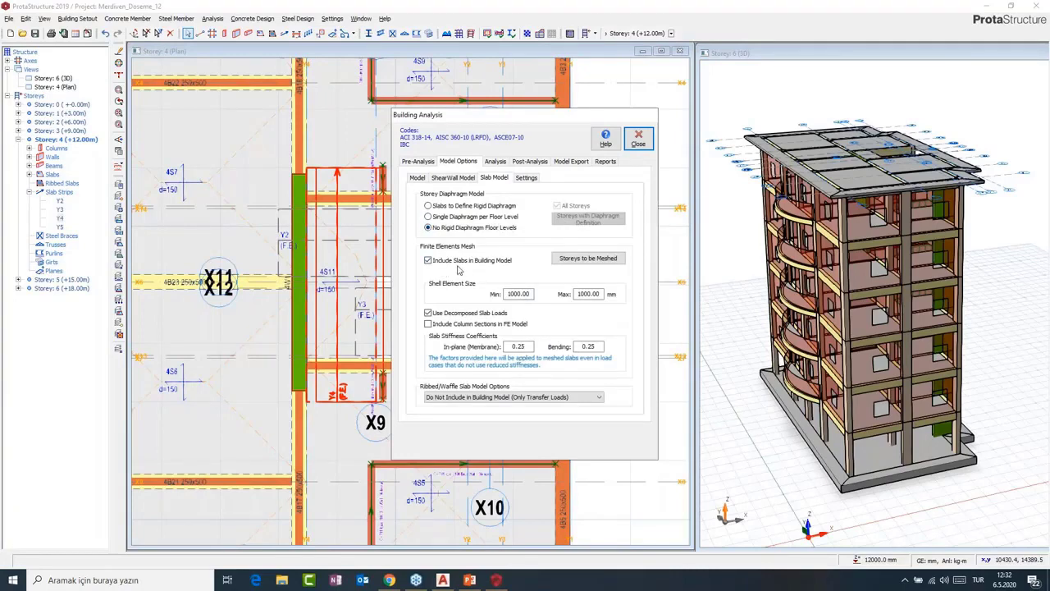
Review which storeys are included in the slab finite element mesh and check the building model and analysis options.
{"action": "left_click", "coordinate": [598, 260]}
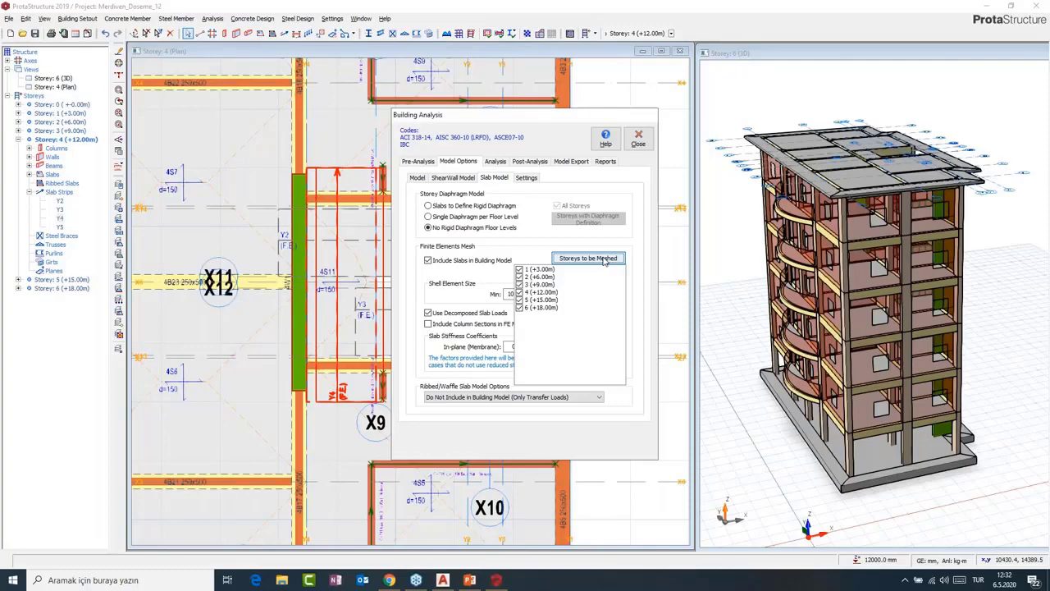
{"action": "left_click", "coordinate": [605, 259]}
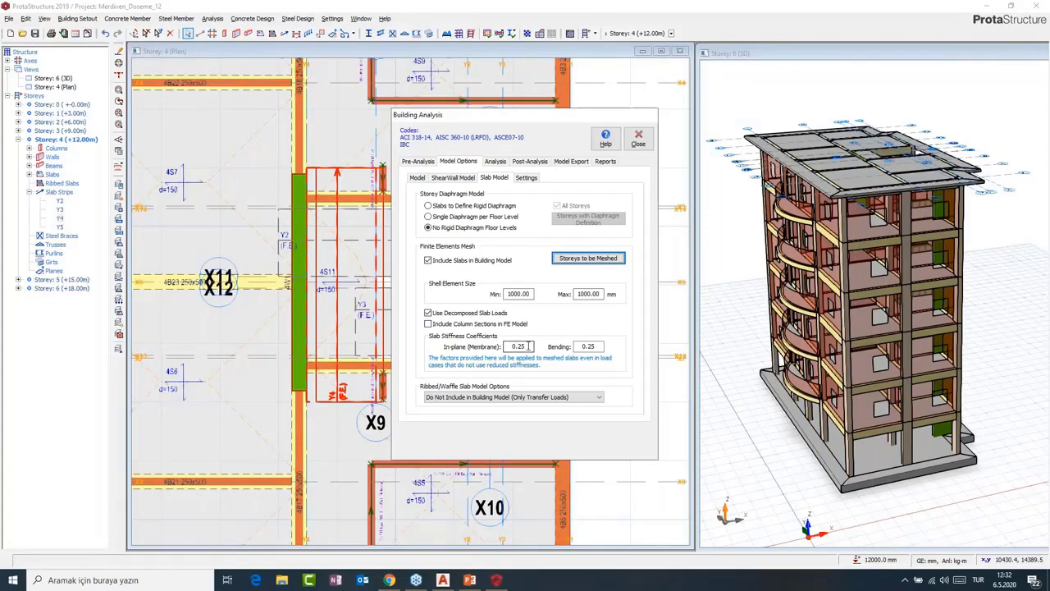
{"action": "left_click", "coordinate": [495, 163]}
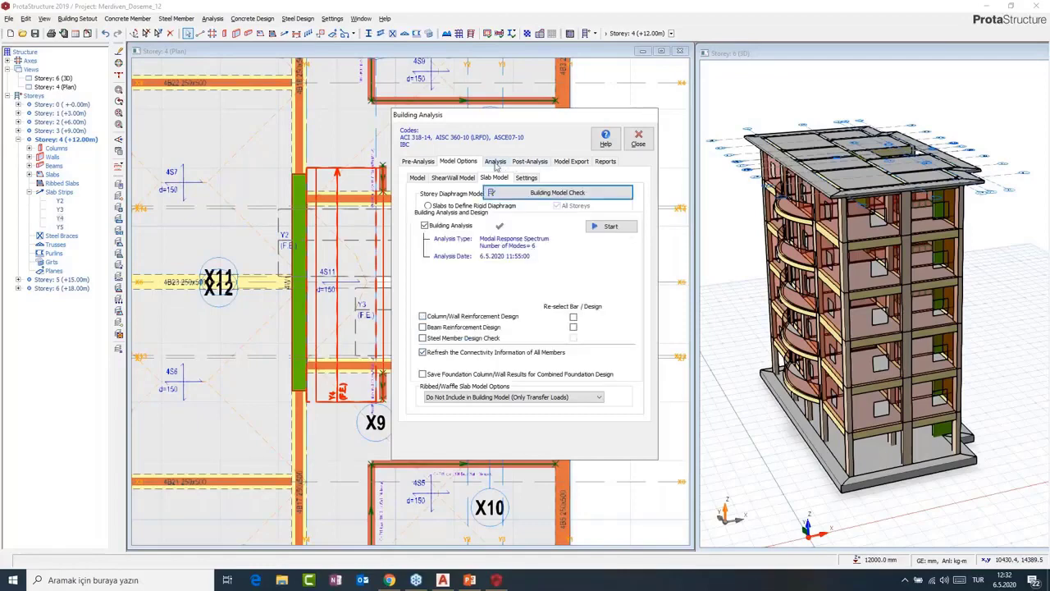
{"action": "left_click", "coordinate": [458, 162]}
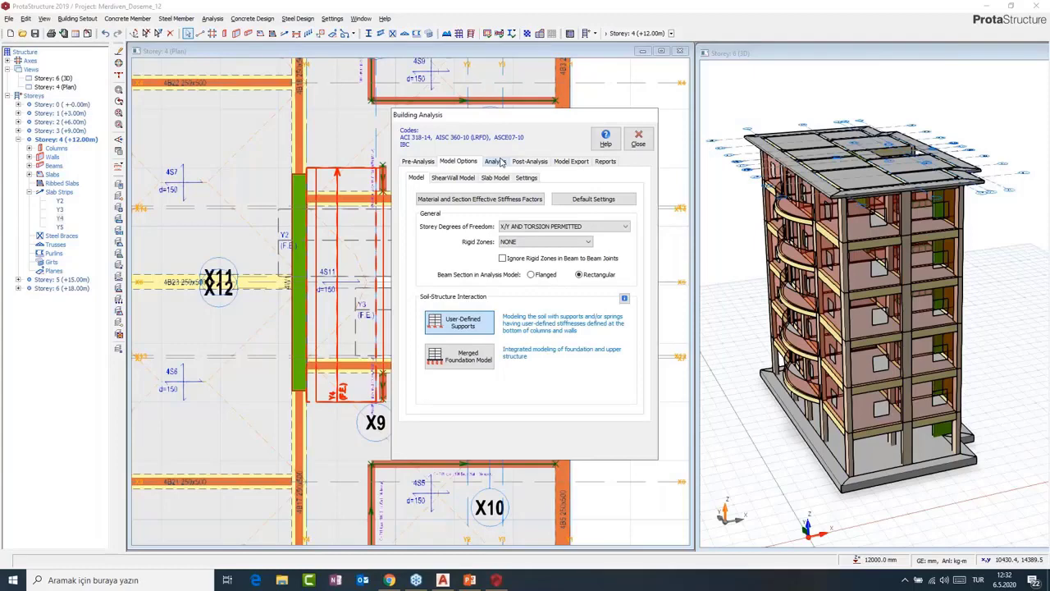
{"action": "left_click", "coordinate": [496, 161]}
Open the model and analysis results display from the post-analysis options of the Building Analysis.
{"action": "left_click", "coordinate": [529, 161]}
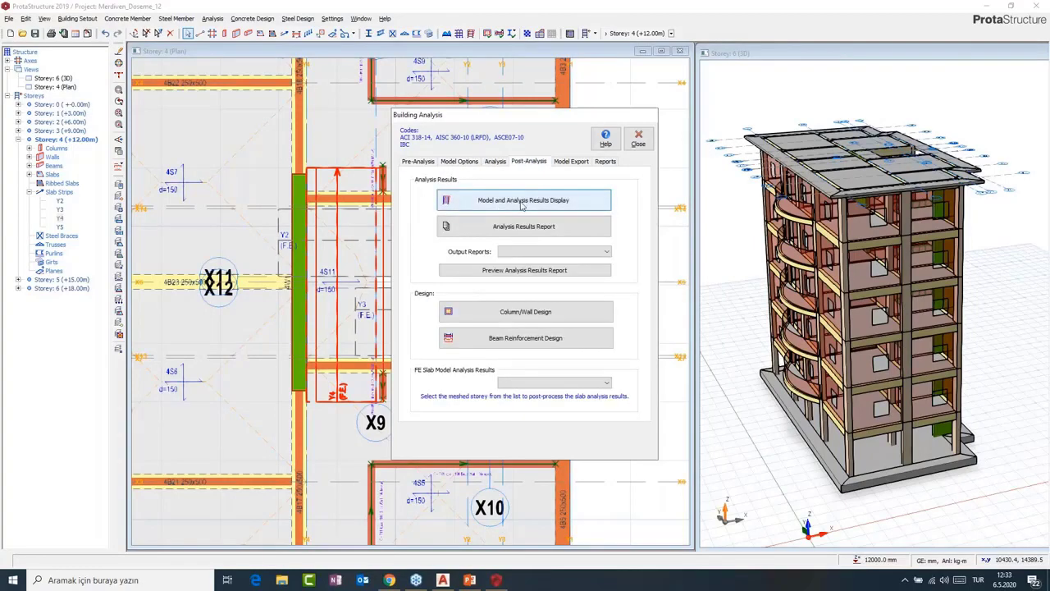
{"action": "left_click", "coordinate": [522, 205]}
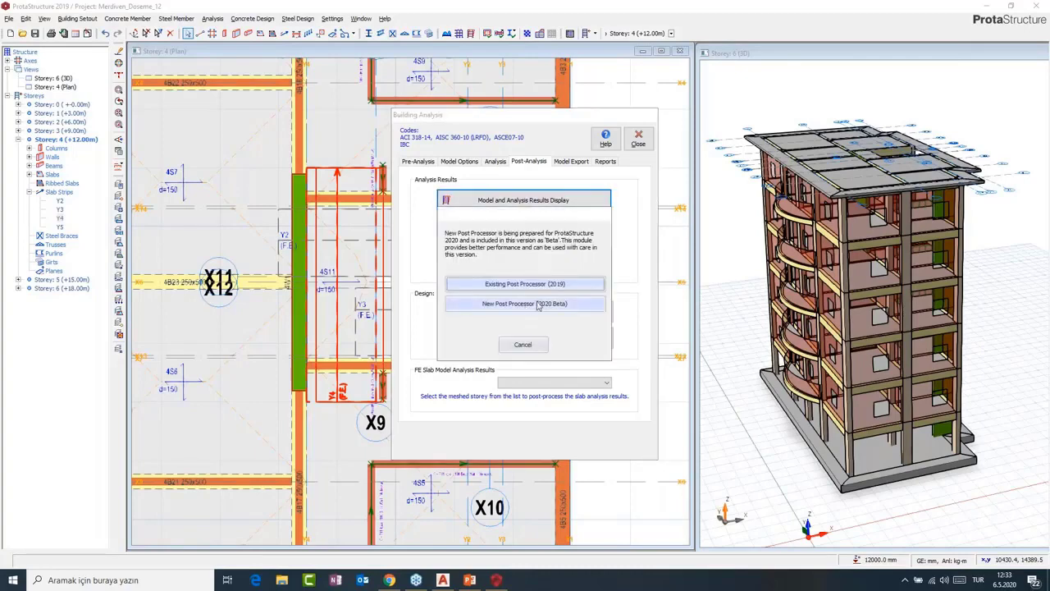
{"action": "left_click", "coordinate": [537, 304]}
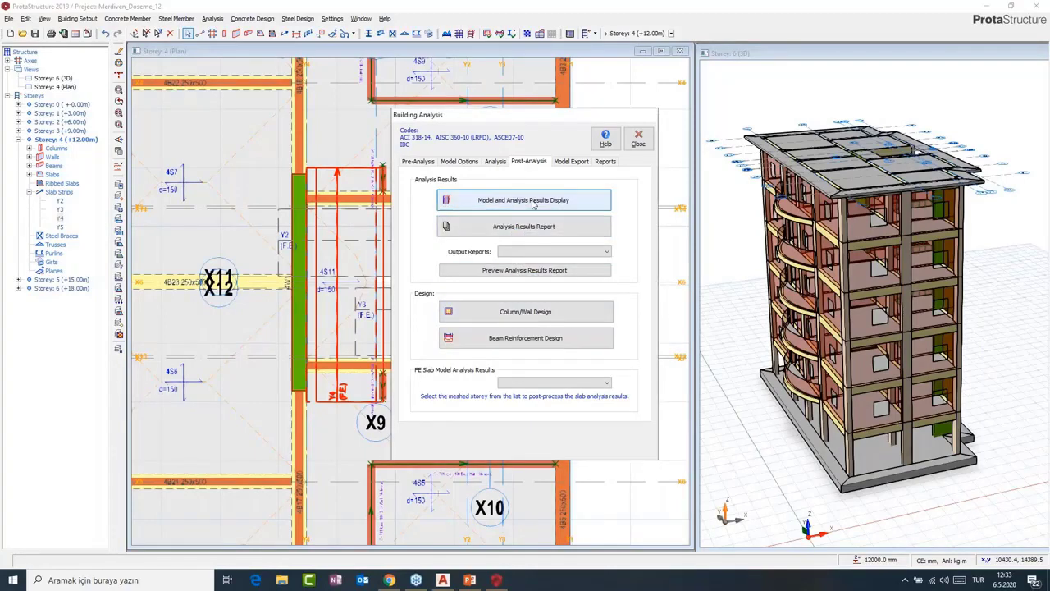
{"action": "left_click", "coordinate": [540, 270]}
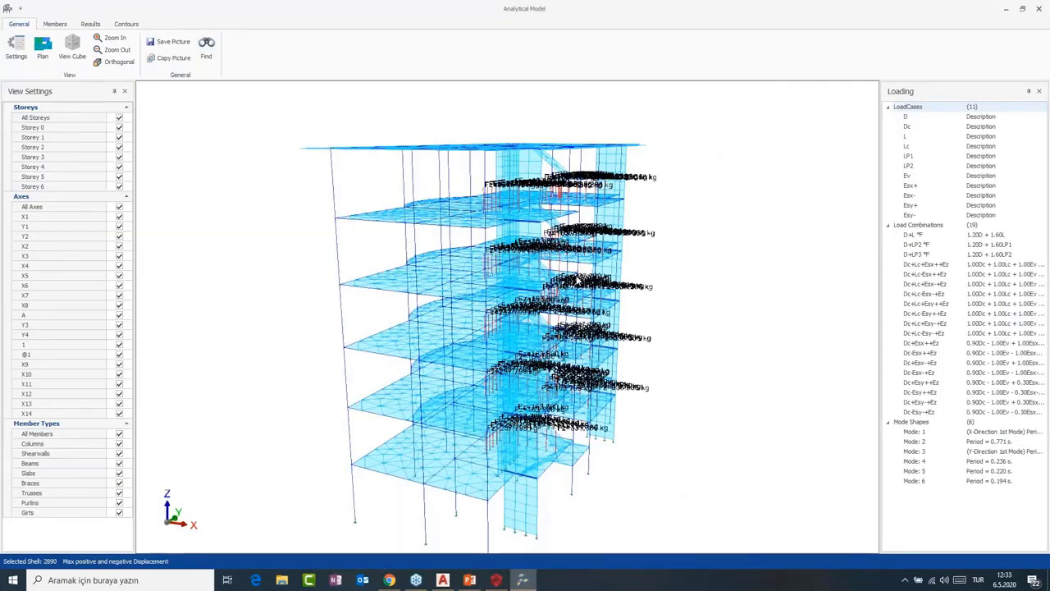
Examine the meshed slabs, shear walls and stairs of the analytical model, including the supports at the foot of the lowest stair flight.
{"action": "middle_click_drag", "start_coordinate": [622, 276], "coordinate": [577, 294]}
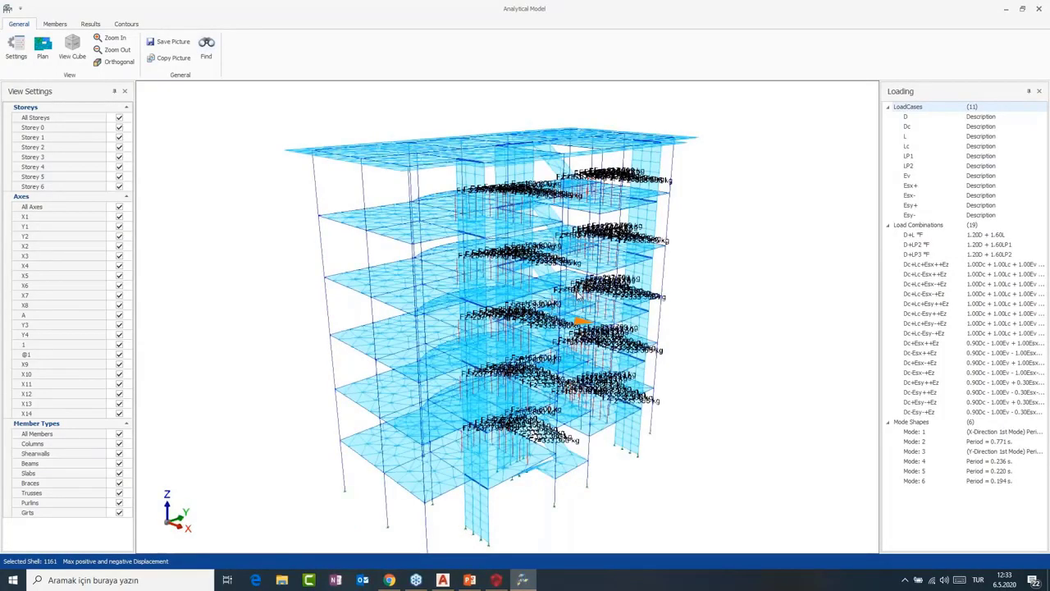
{"action": "middle_click_drag", "start_coordinate": [578, 294], "coordinate": [498, 379]}
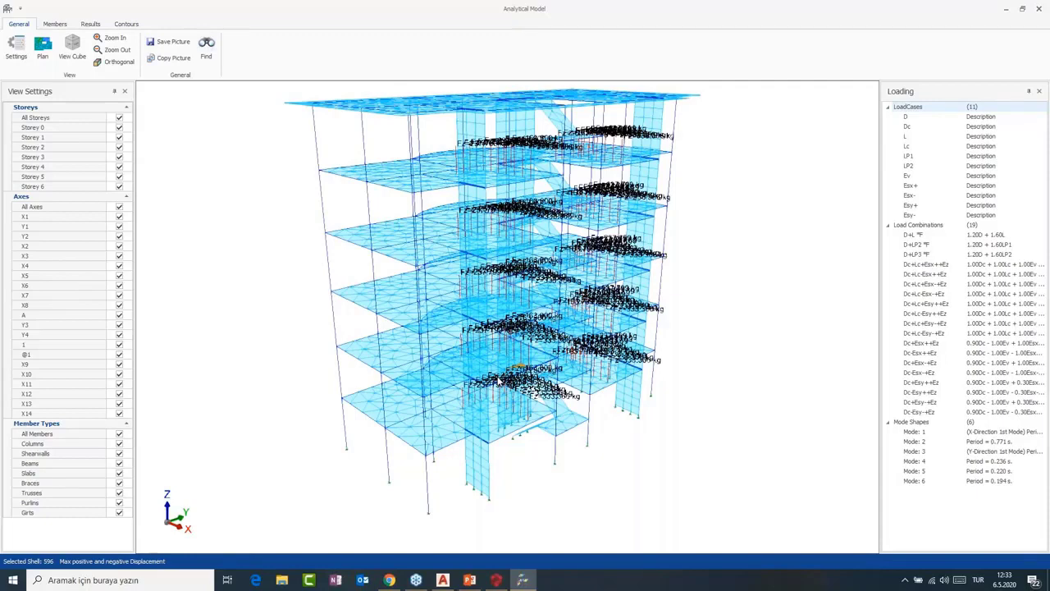
{"action": "scroll", "coordinate": [553, 200], "scroll_direction": "up", "scroll_amount": 5}
{"action": "left_click", "coordinate": [595, 305]}
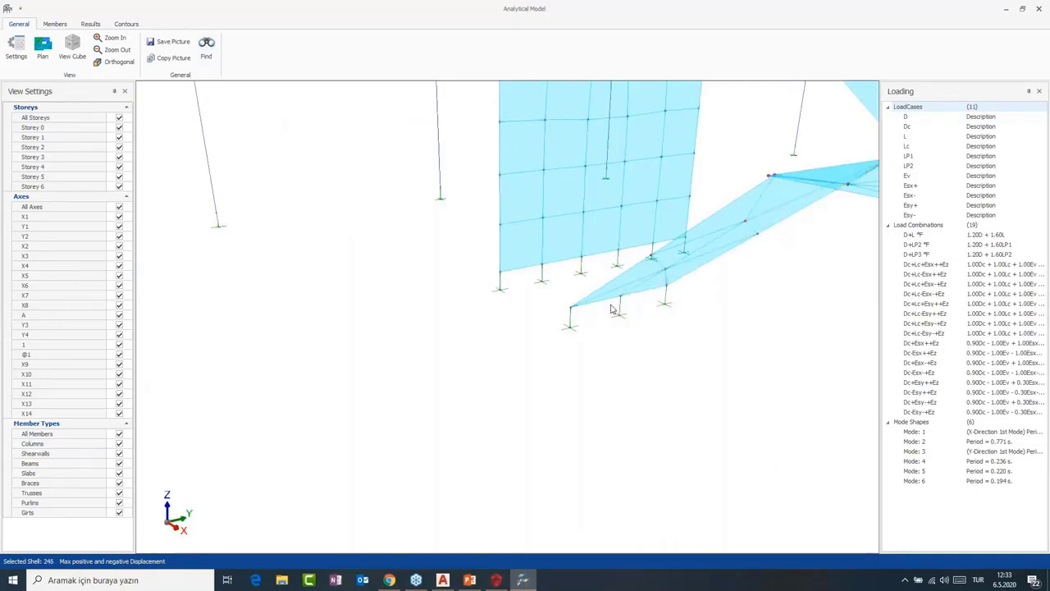
{"action": "scroll", "coordinate": [602, 357], "scroll_direction": "down", "scroll_amount": 1}
{"action": "scroll", "coordinate": [603, 357], "scroll_direction": "down", "scroll_amount": 1}
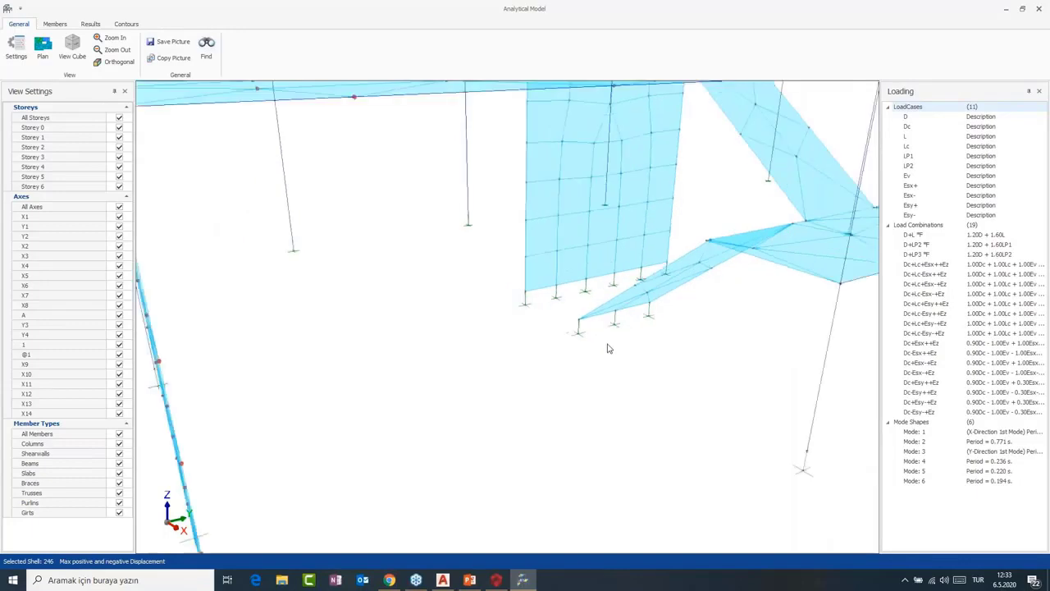
{"action": "scroll", "coordinate": [611, 348], "scroll_direction": "up", "scroll_amount": 2}
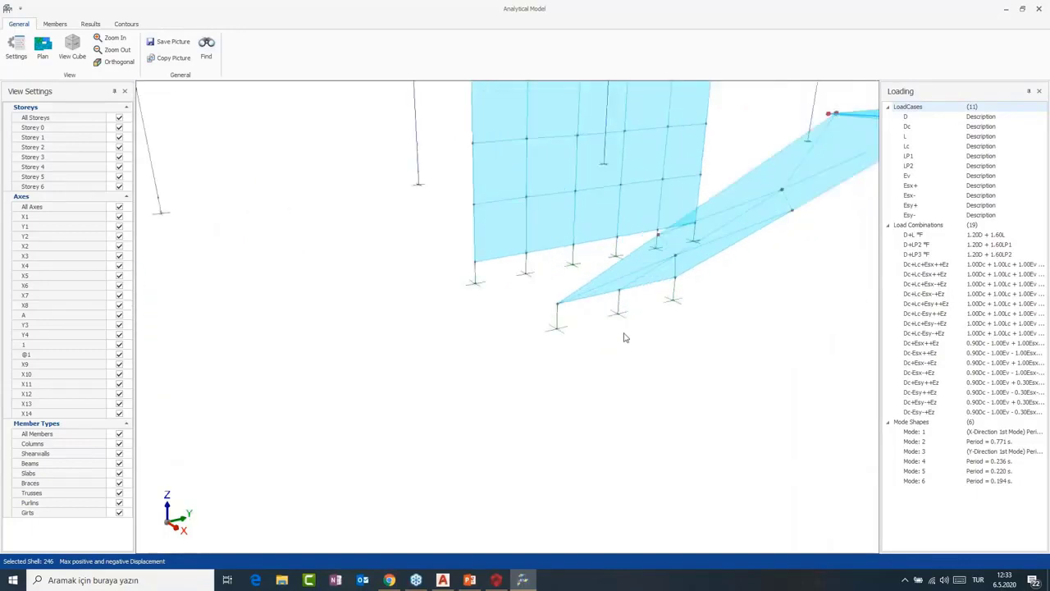
{"action": "scroll", "coordinate": [624, 337], "scroll_direction": "down", "scroll_amount": 2}
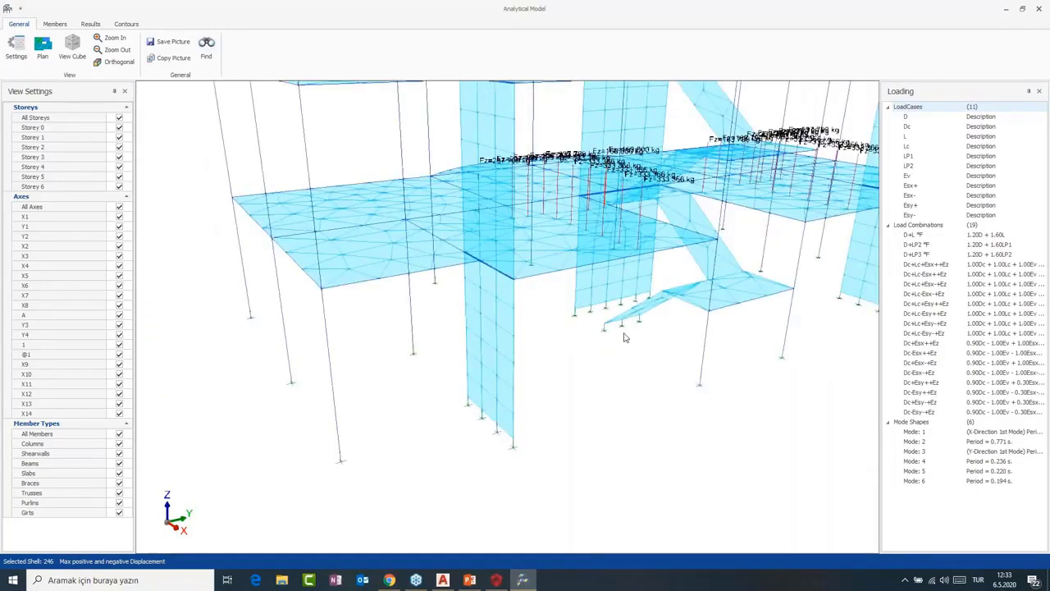
{"action": "scroll", "coordinate": [624, 337], "scroll_direction": "down", "scroll_amount": 4}
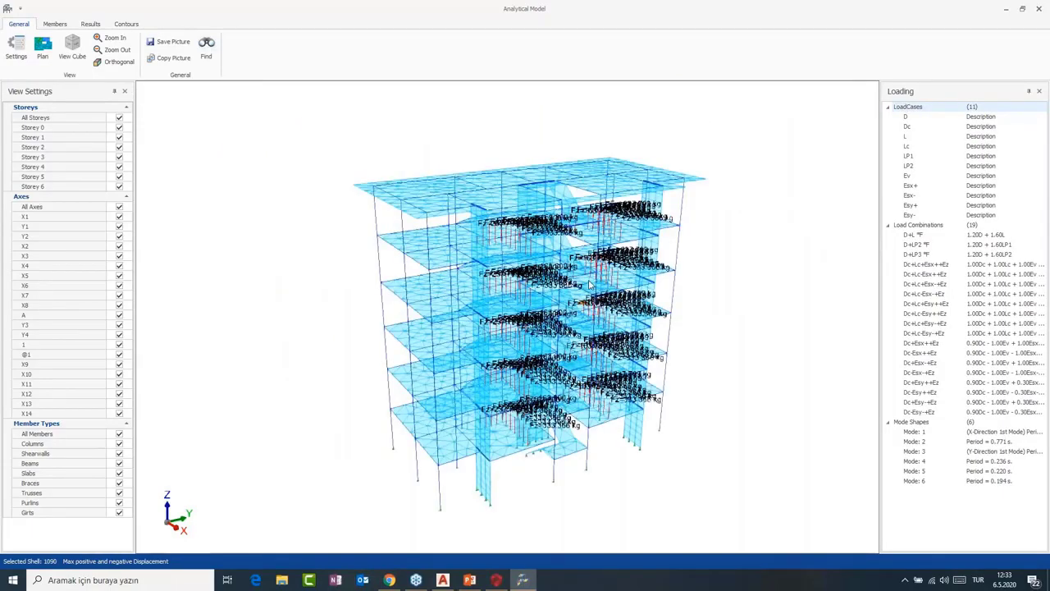
Display the displacement results of the whole building and animate the deformed shape to examine the slabs and stairs.
{"action": "left_click", "coordinate": [55, 24]}
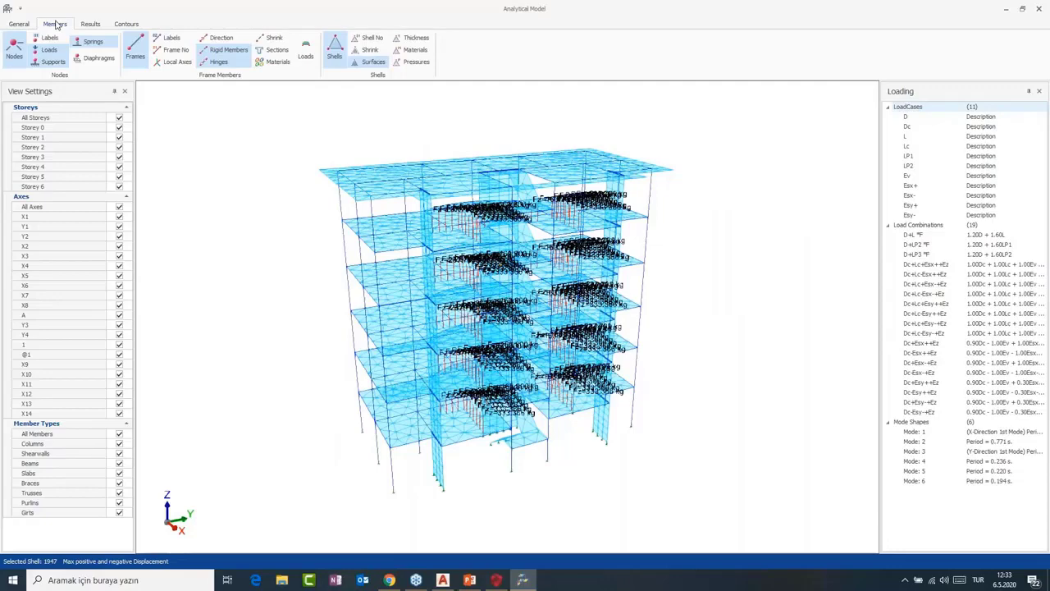
{"action": "left_click", "coordinate": [90, 23]}
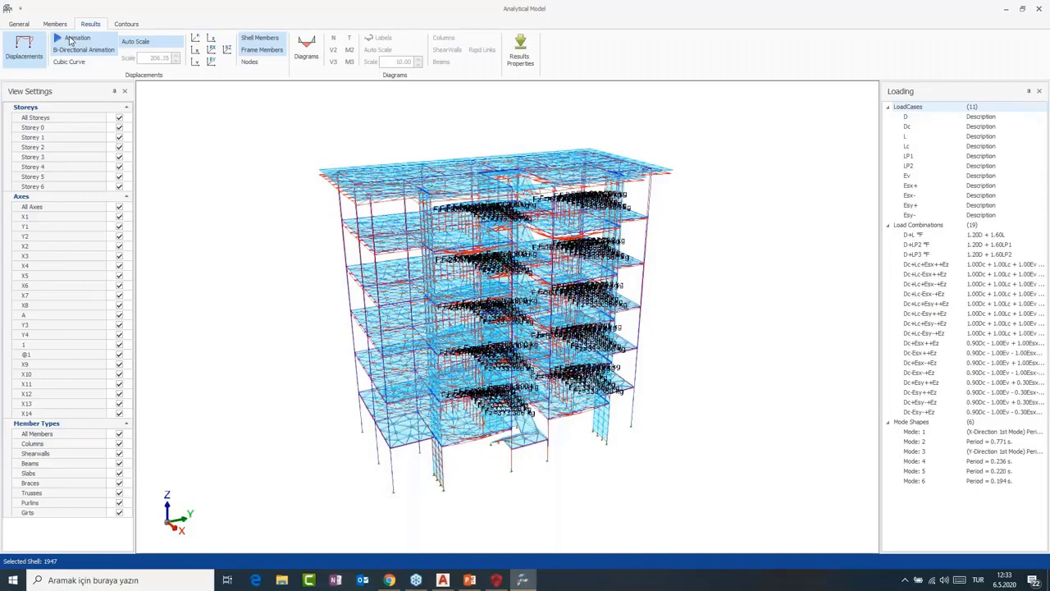
{"action": "left_click", "coordinate": [71, 40]}
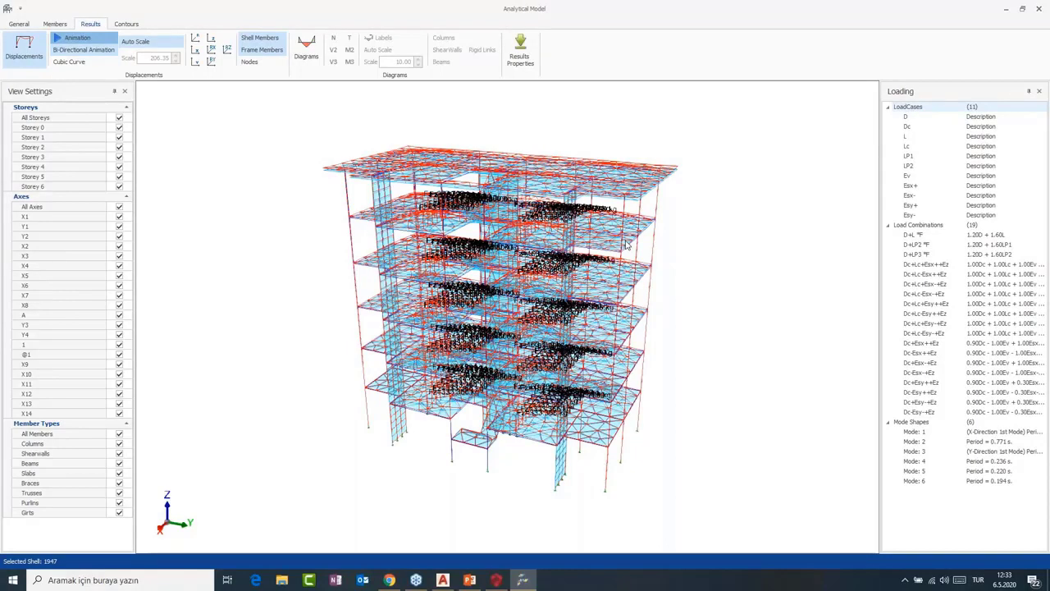
{"action": "scroll", "coordinate": [550, 258], "scroll_direction": "up", "scroll_amount": 3}
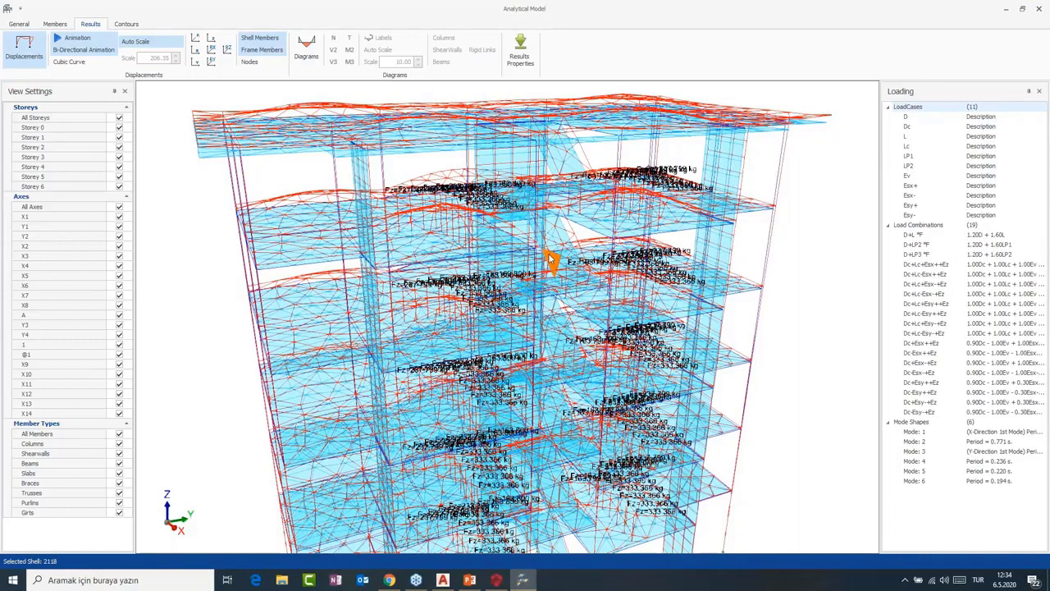
{"action": "scroll", "coordinate": [549, 259], "scroll_direction": "up", "scroll_amount": 2}
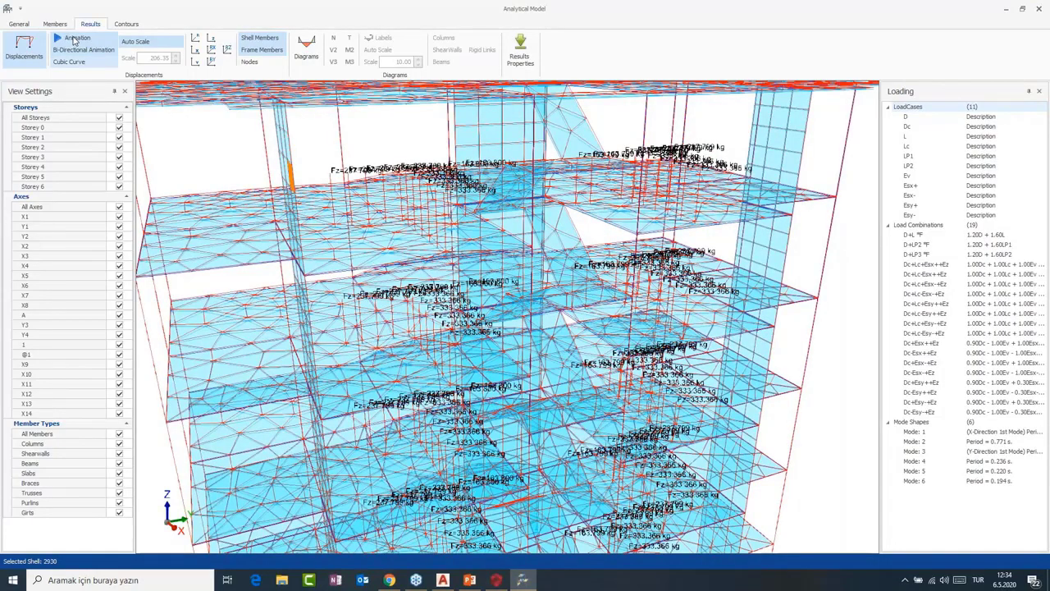
Display the D-Z displacement contours on the slabs and shear walls, with the contour legend shown.
{"action": "left_click", "coordinate": [127, 24]}
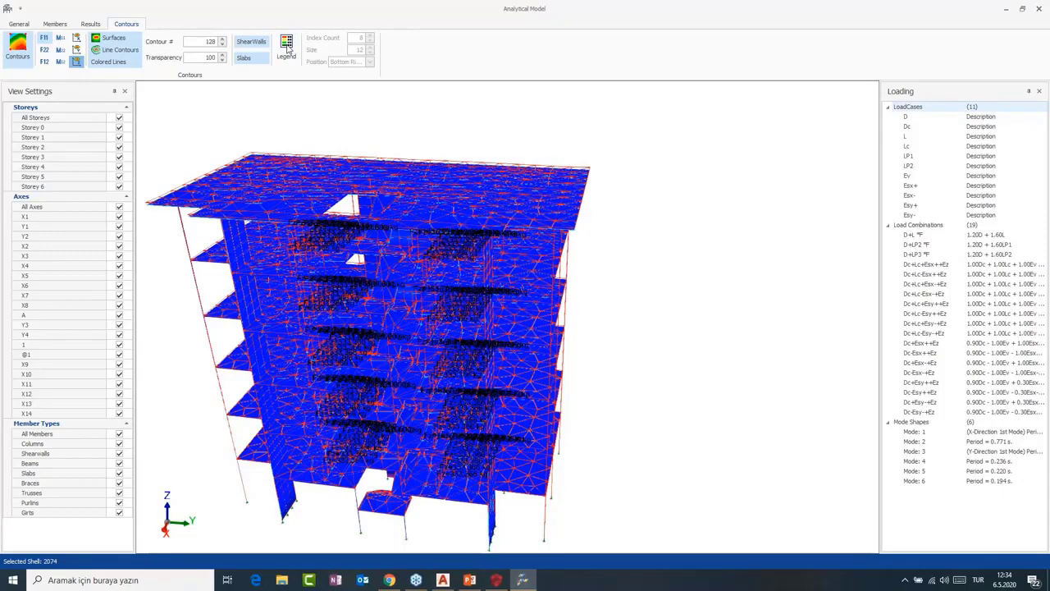
{"action": "left_click", "coordinate": [287, 47]}
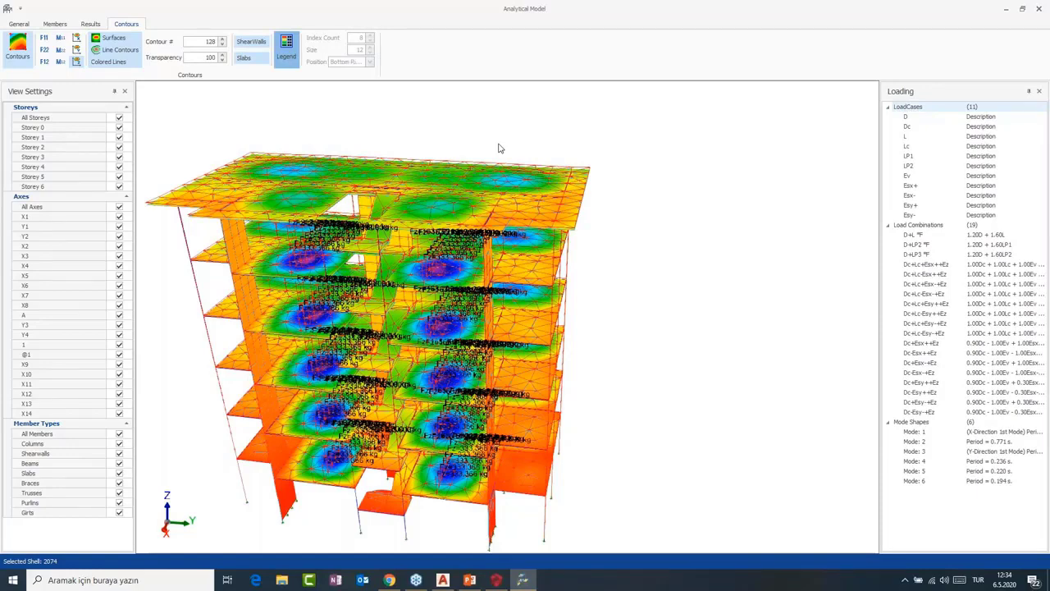
{"action": "middle_click_drag", "start_coordinate": [500, 149], "coordinate": [372, 233]}
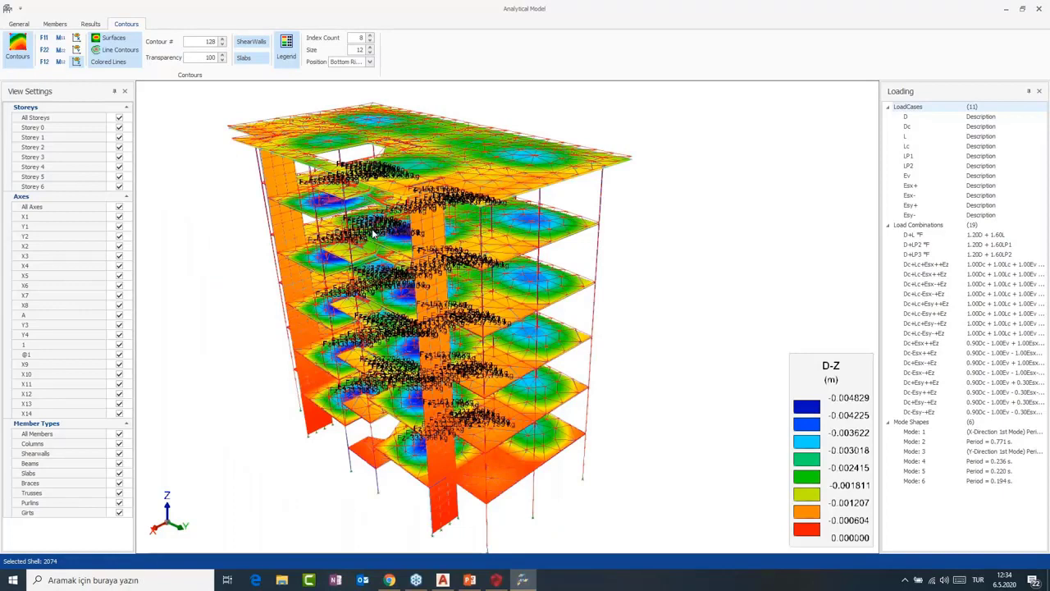
Show the D-Z contours for the D+L *F combination (1.20D + 1.60L) and examine the slabs and stair landings.
{"action": "left_click", "coordinate": [55, 24]}
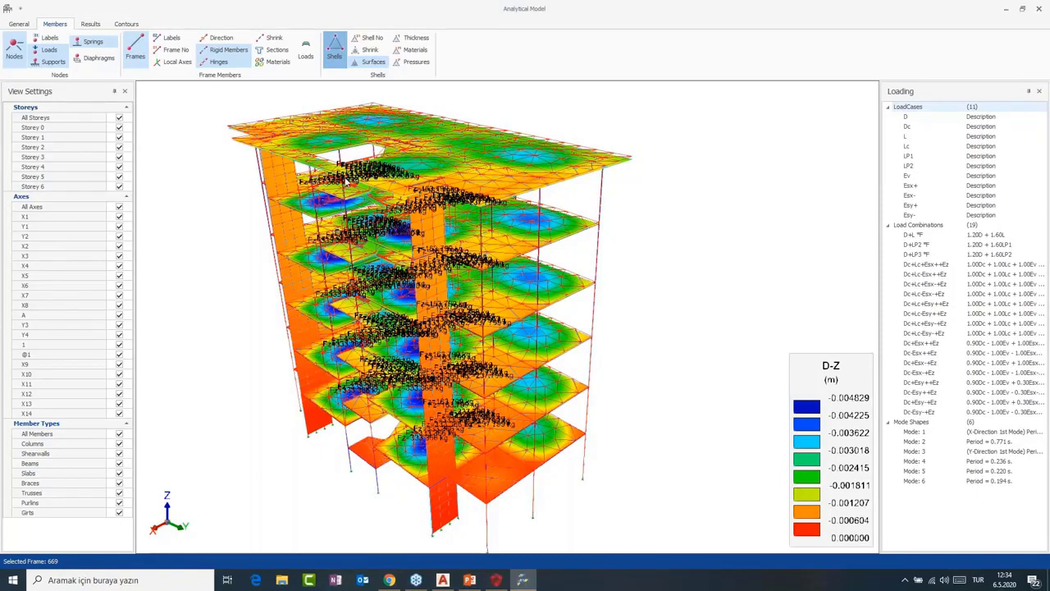
{"action": "left_click", "coordinate": [126, 24]}
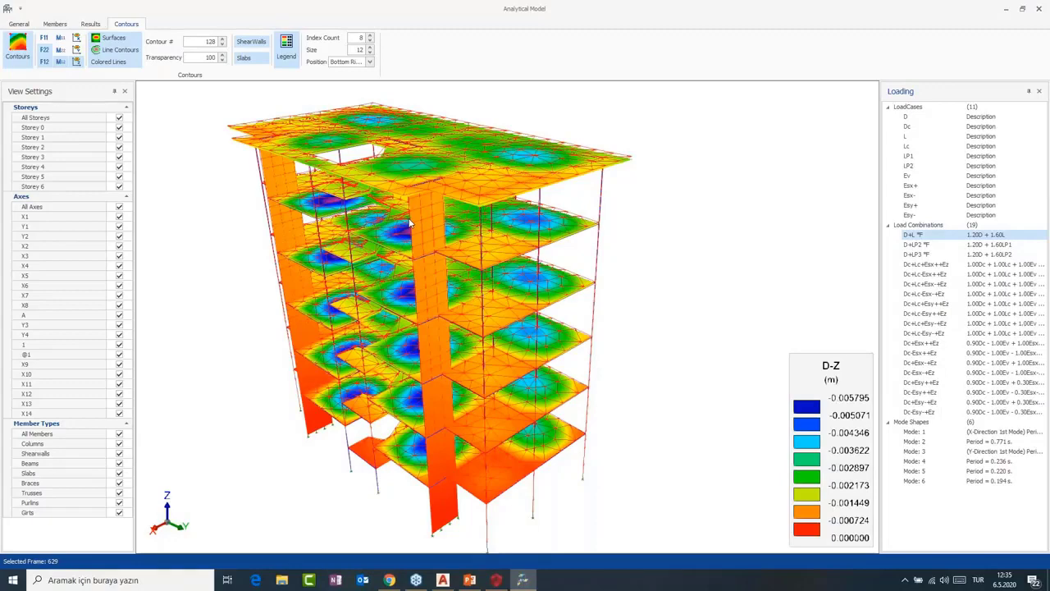
{"action": "middle_click_drag", "start_coordinate": [410, 222], "coordinate": [409, 222]}
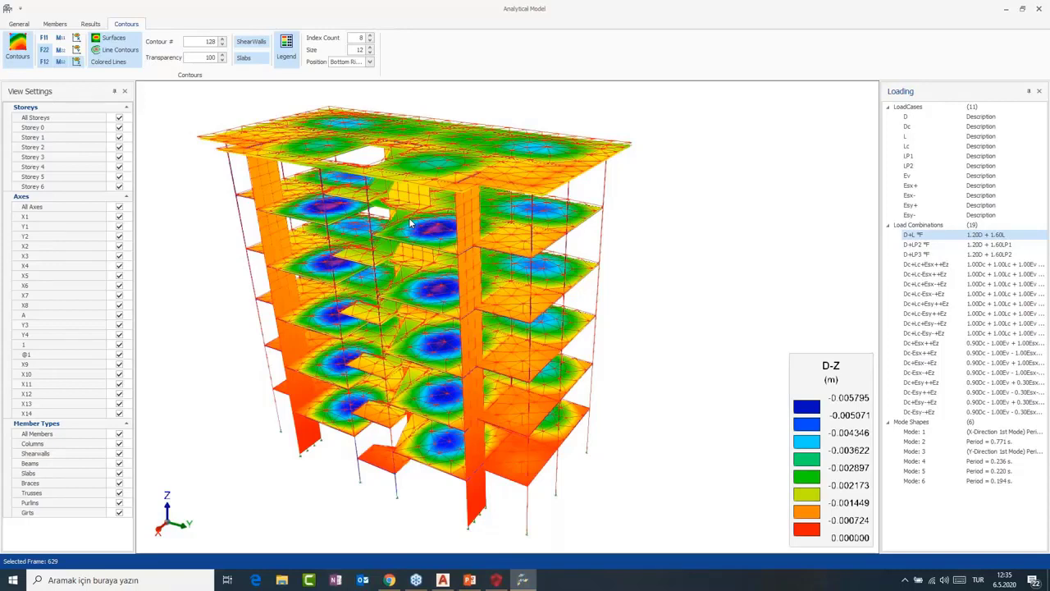
{"action": "middle_click_drag", "start_coordinate": [409, 223], "coordinate": [413, 222]}
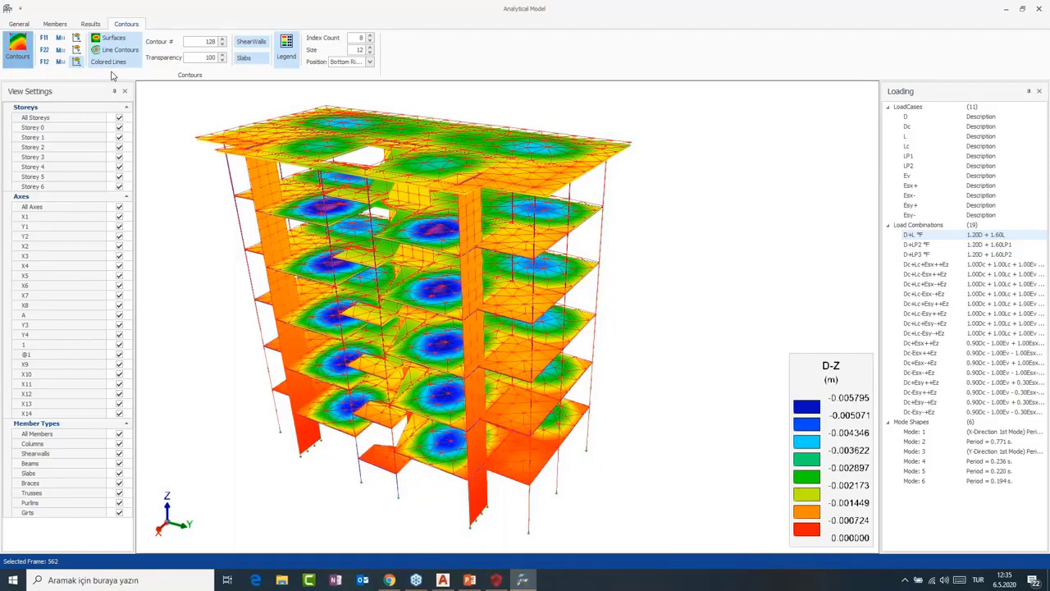
Remove the contours, hide the shells and display the torsion diagrams of the frame members.
{"action": "left_click", "coordinate": [90, 24]}
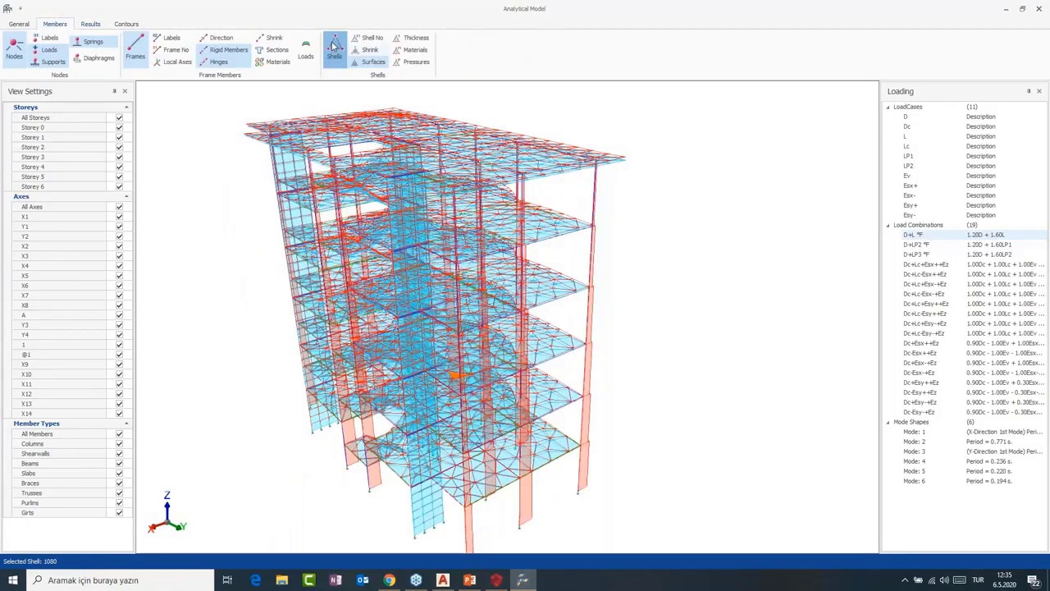
{"action": "left_click", "coordinate": [333, 48]}
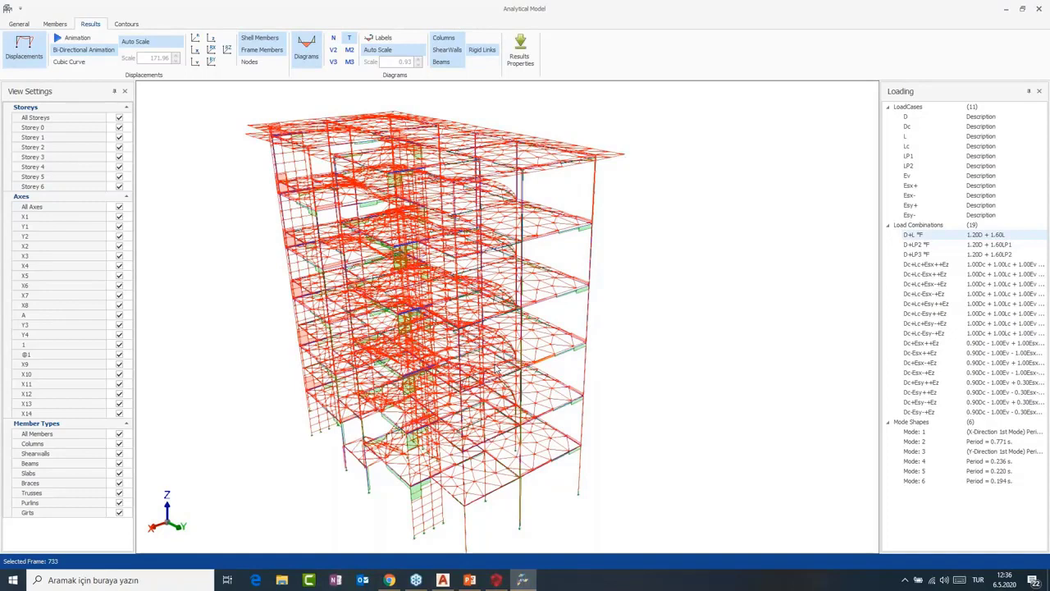
{"action": "scroll", "coordinate": [376, 247], "scroll_direction": "up", "scroll_amount": 5}
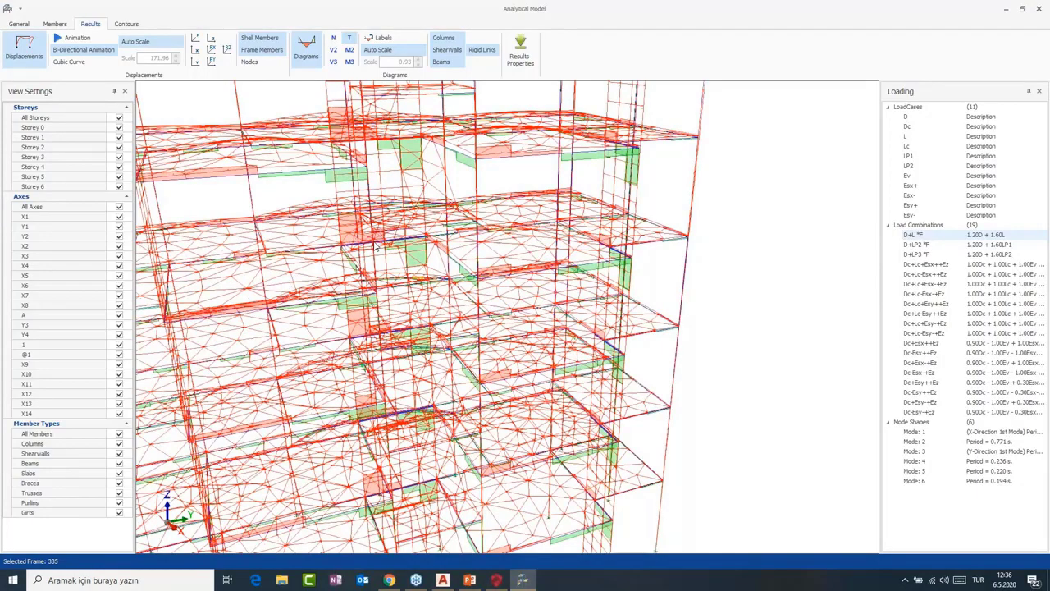
Switch the frame member diagrams to bending moment, examine them around the stairs, and return to the Building Analysis.
{"action": "left_click", "coordinate": [350, 50]}
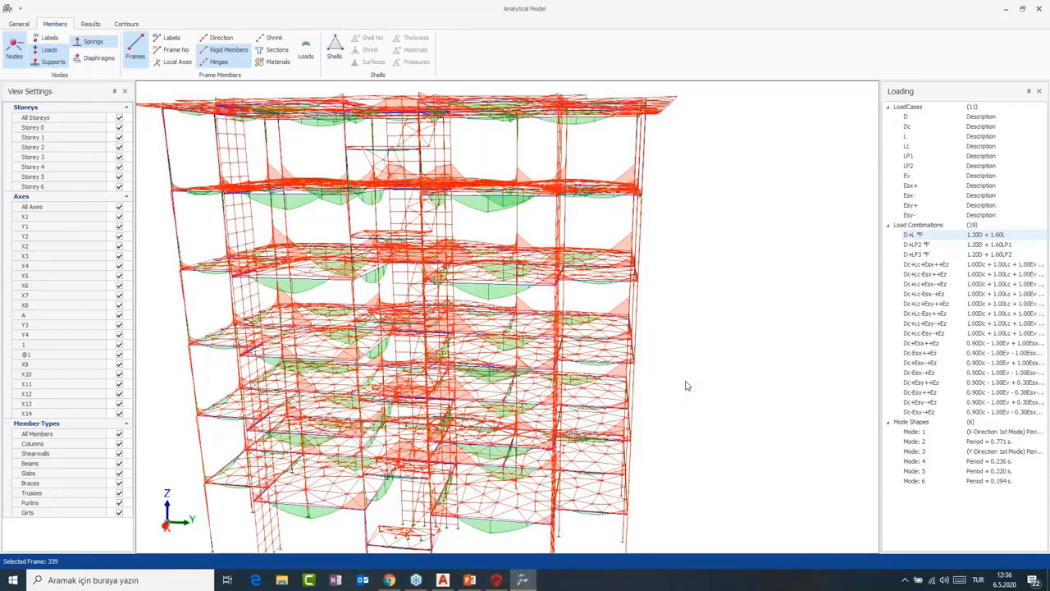
{"action": "scroll", "coordinate": [449, 229], "scroll_direction": "up", "scroll_amount": 3}
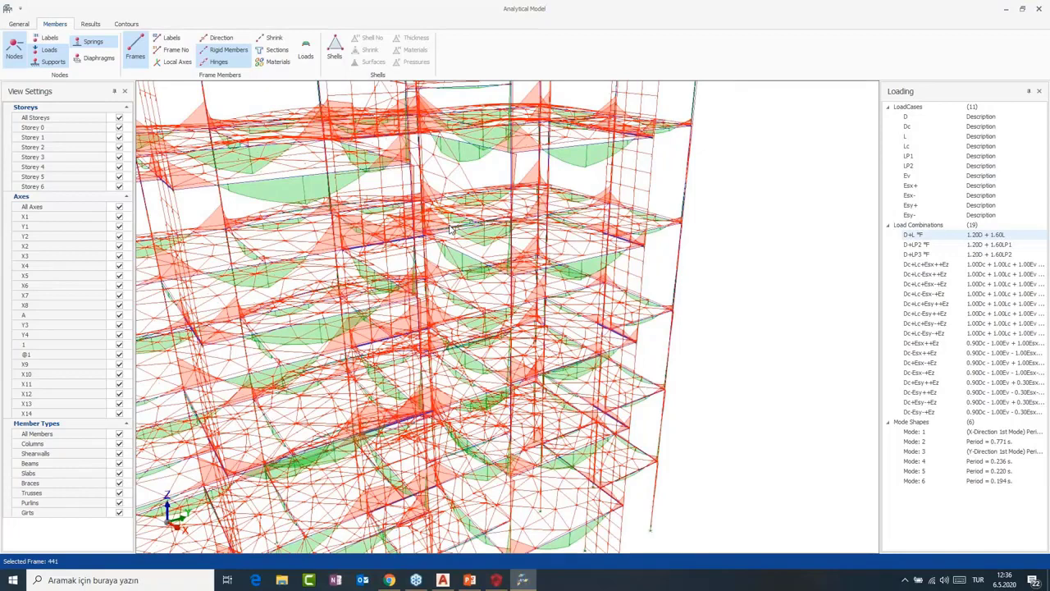
{"action": "scroll", "coordinate": [402, 303], "scroll_direction": "down", "scroll_amount": 1}
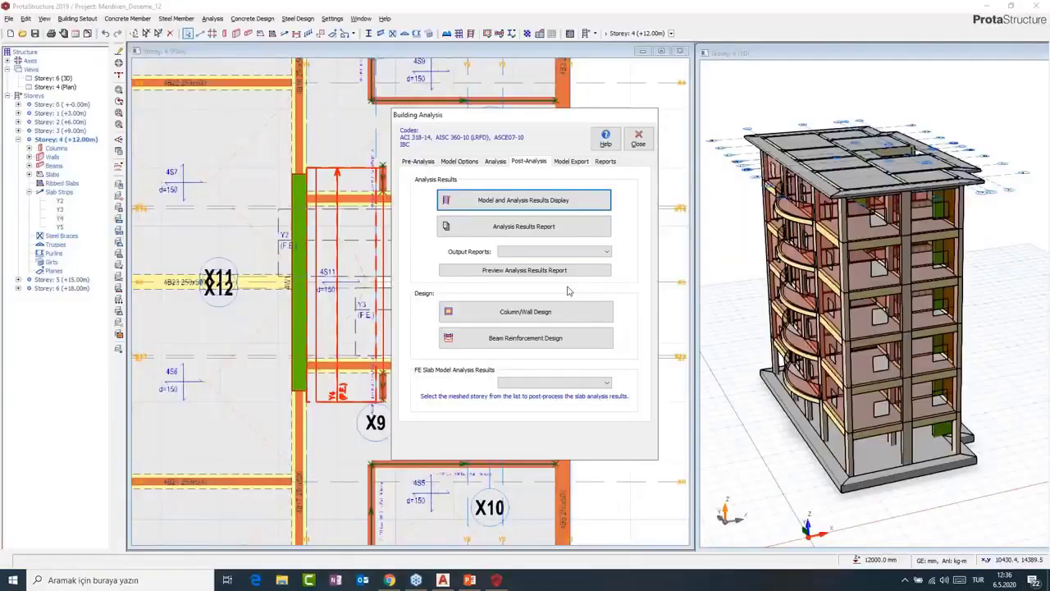
Open the FE slab model analysis results of Storey 3 (+9.00m) in the Floor Analysis Post-Processor.
{"action": "left_click", "coordinate": [606, 383]}
{"action": "left_click", "coordinate": [539, 407]}
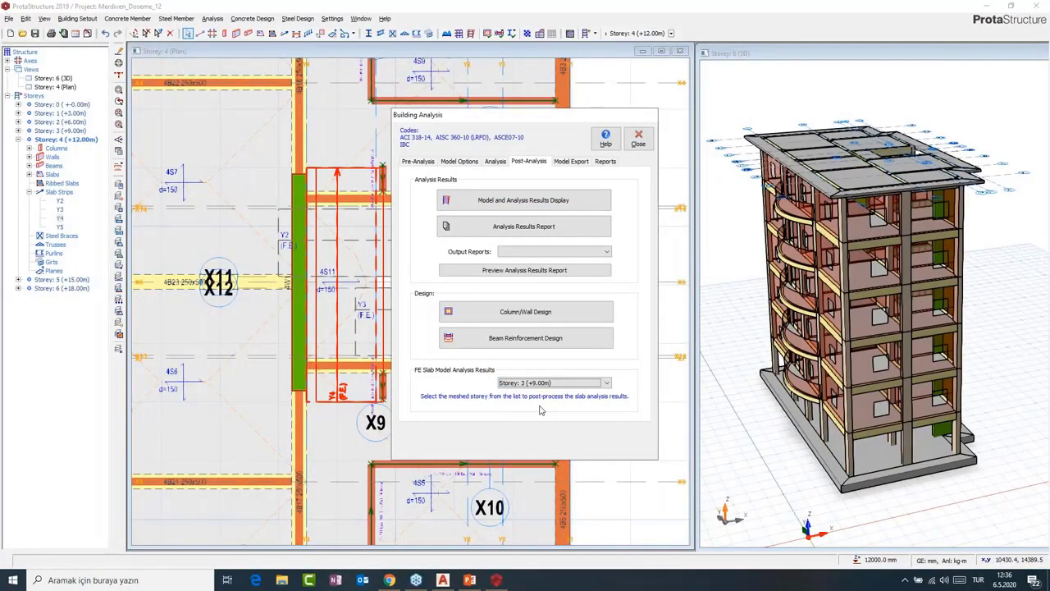
{"action": "left_click", "coordinate": [525, 337]}
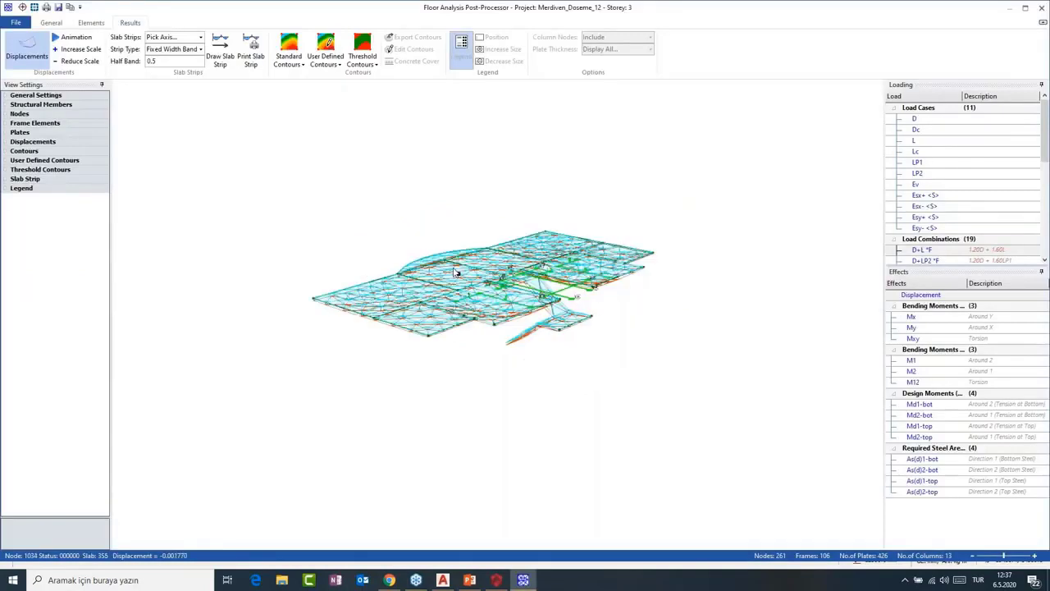
Examine the floor's deformed shape around the stair flights and shade it with standard displacement contours.
{"action": "middle_click_drag", "start_coordinate": [456, 271], "coordinate": [442, 262]}
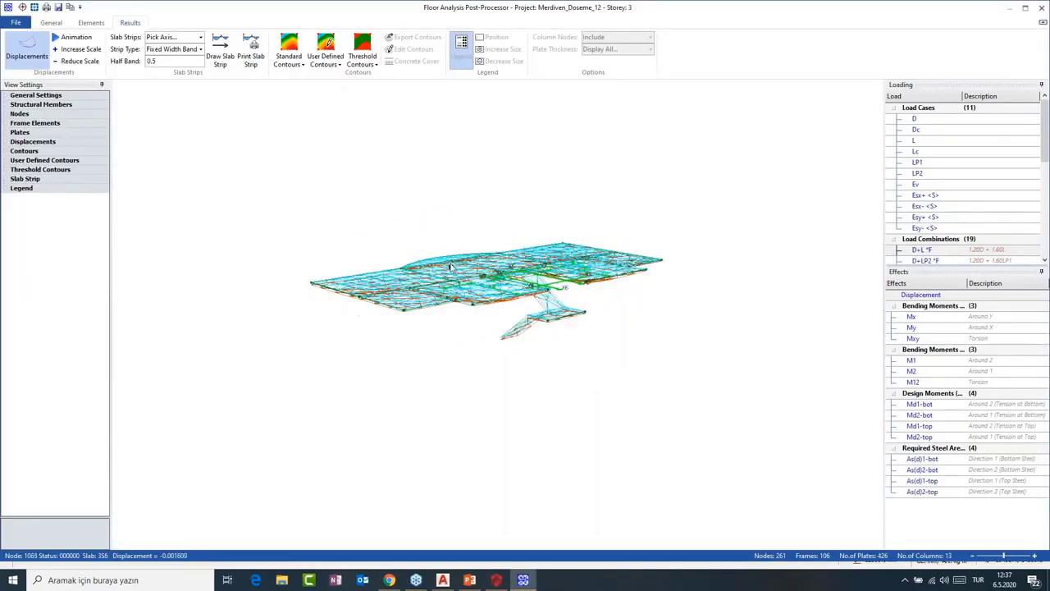
{"action": "scroll", "coordinate": [517, 351], "scroll_direction": "up", "scroll_amount": 2}
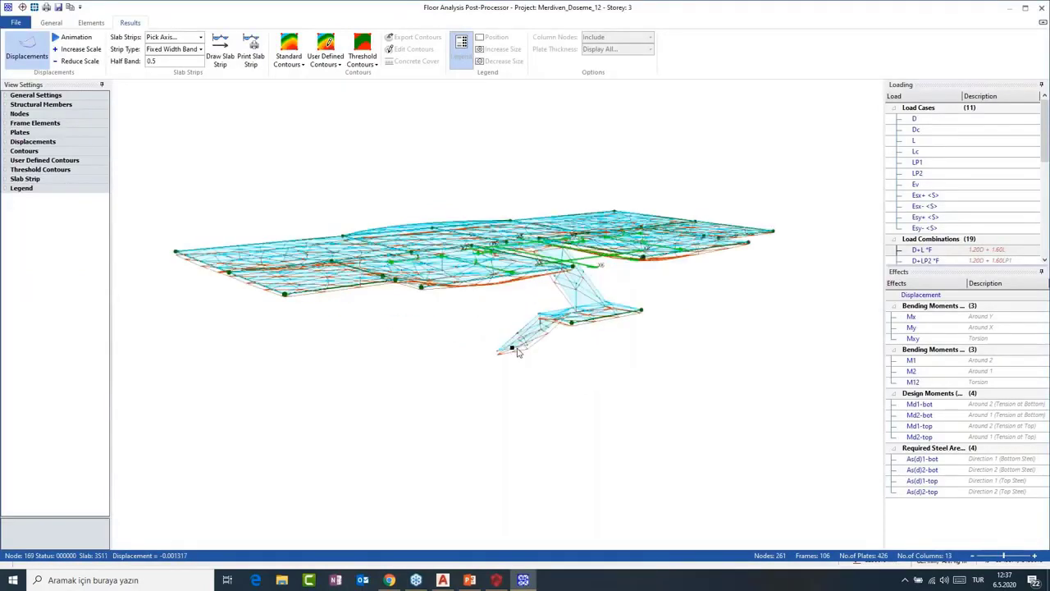
{"action": "middle_click_drag", "start_coordinate": [517, 351], "coordinate": [521, 355]}
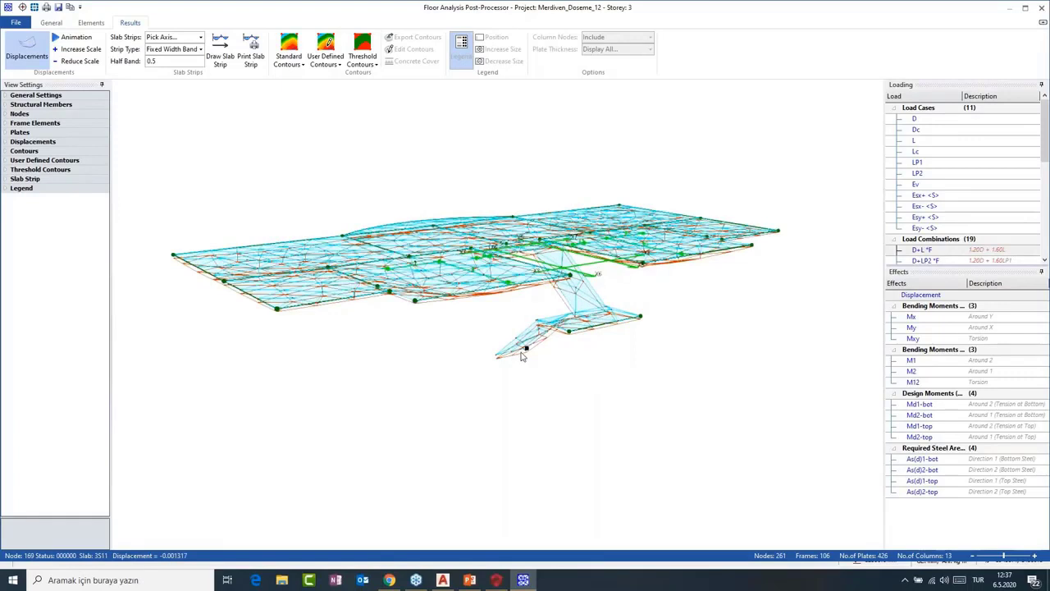
{"action": "scroll", "coordinate": [522, 355], "scroll_direction": "up", "scroll_amount": 2}
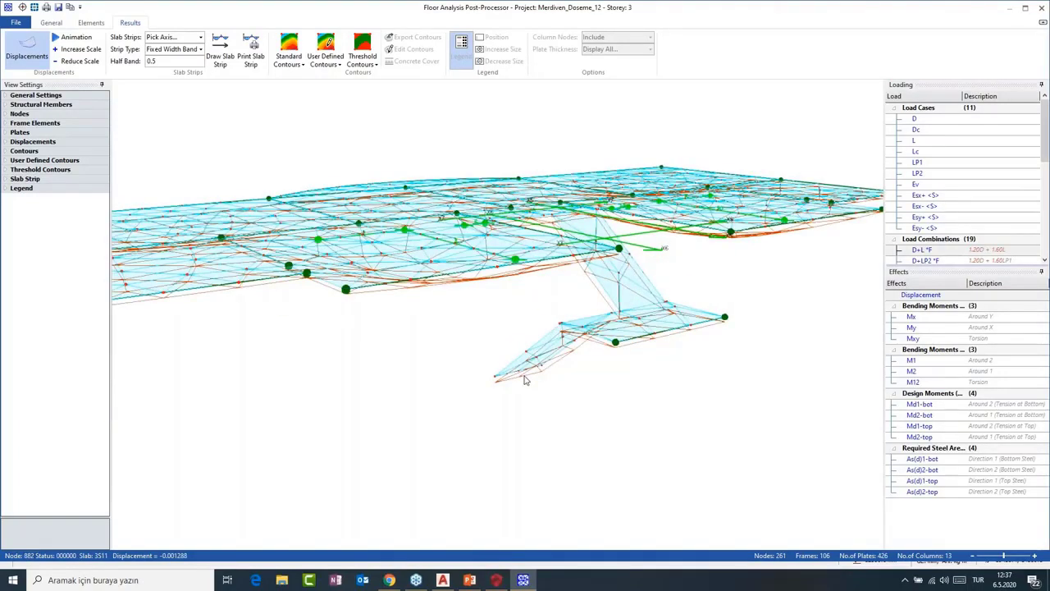
{"action": "middle_click_drag", "start_coordinate": [525, 379], "coordinate": [609, 346]}
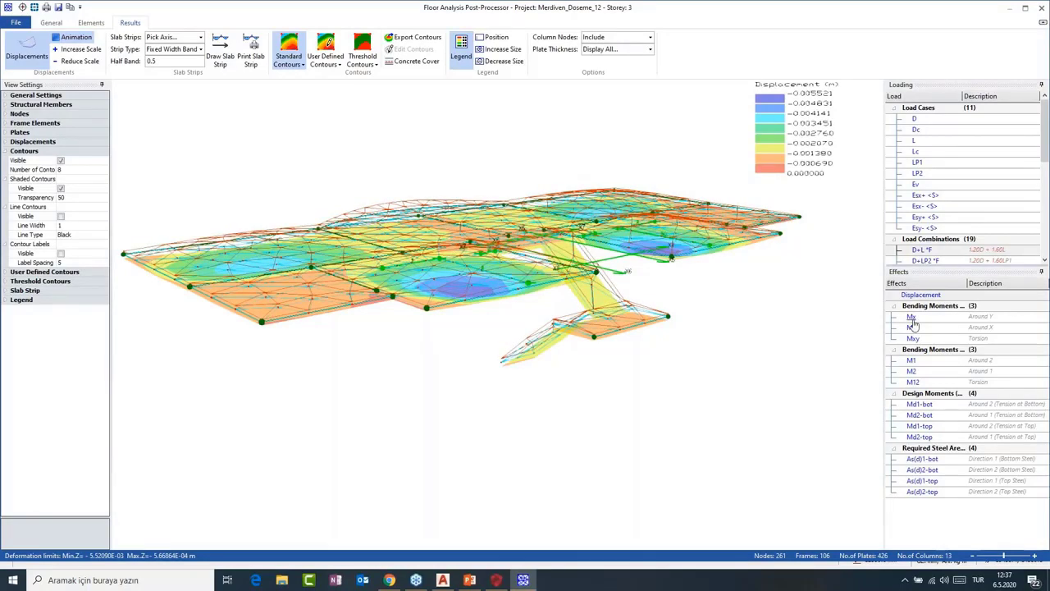
Review the Mx and My moment contours and the As(d)1-bot and As(d)2-bot required steel contours in plan view.
{"action": "left_click", "coordinate": [26, 8]}
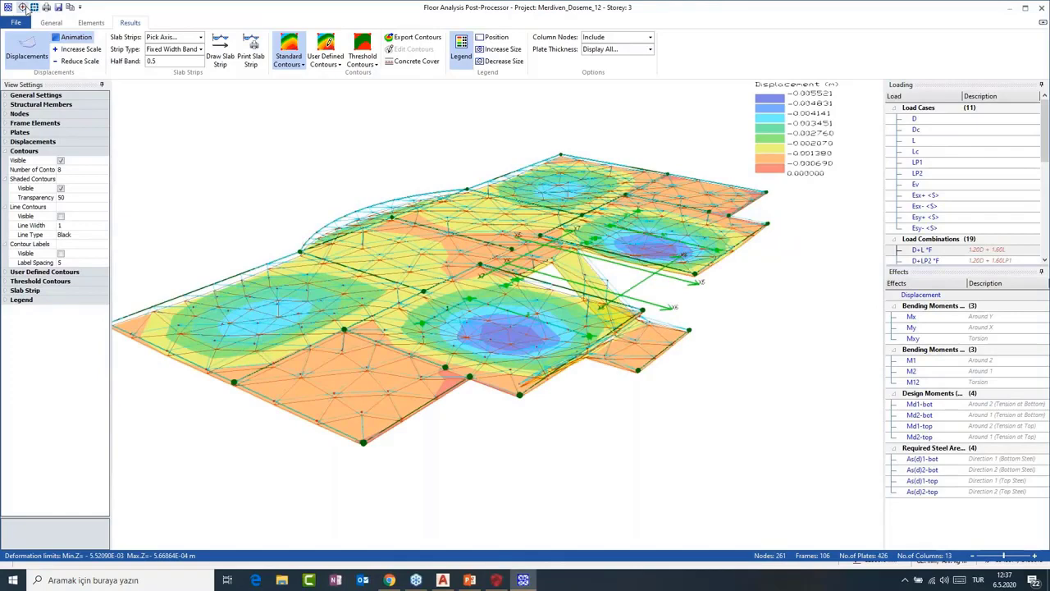
{"action": "left_click", "coordinate": [911, 317]}
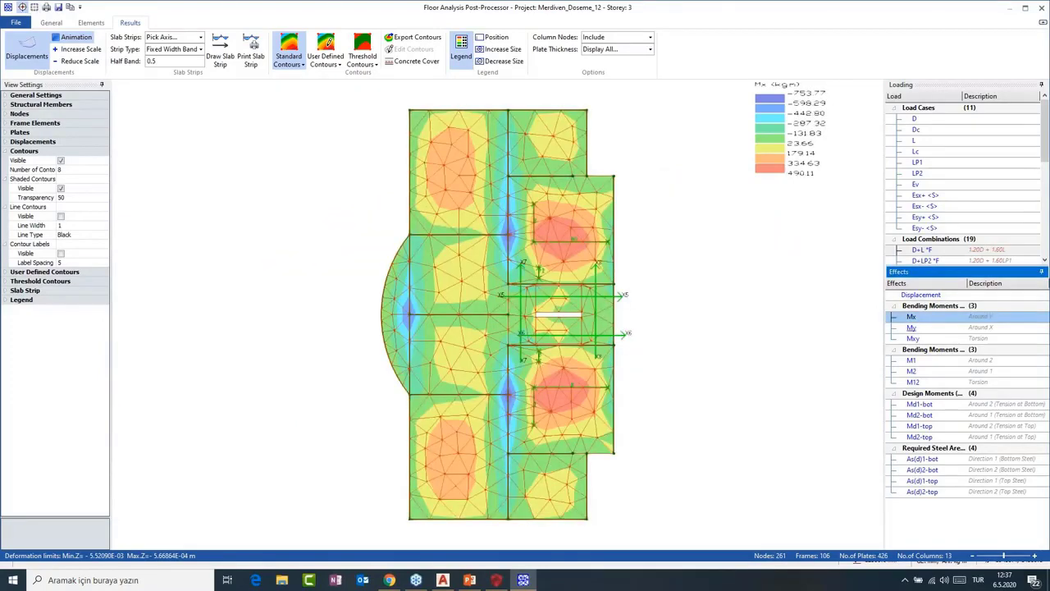
{"action": "left_click", "coordinate": [911, 327]}
{"action": "left_click", "coordinate": [921, 459]}
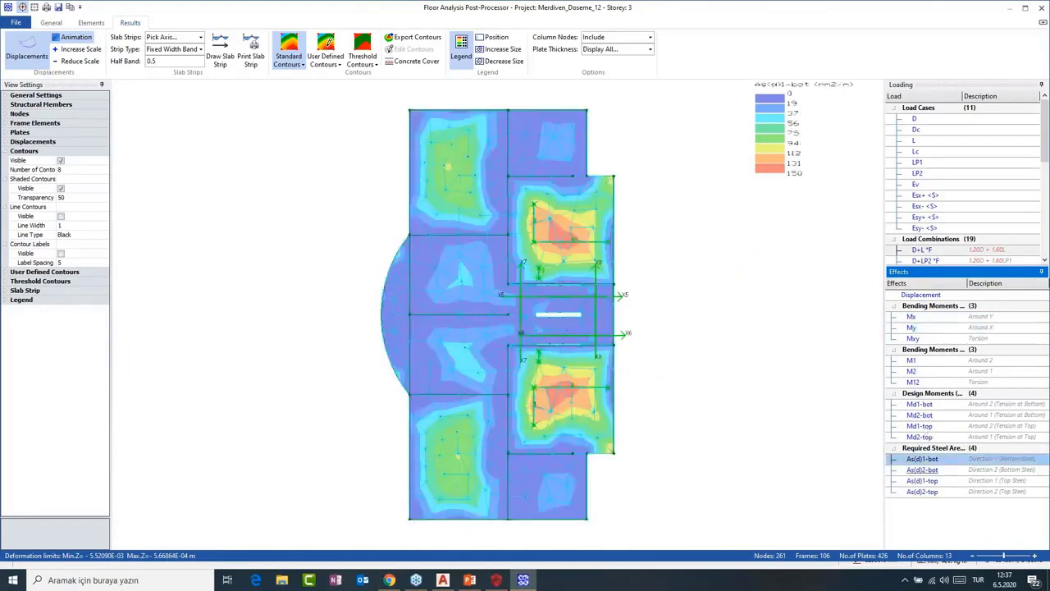
{"action": "left_click", "coordinate": [921, 469]}
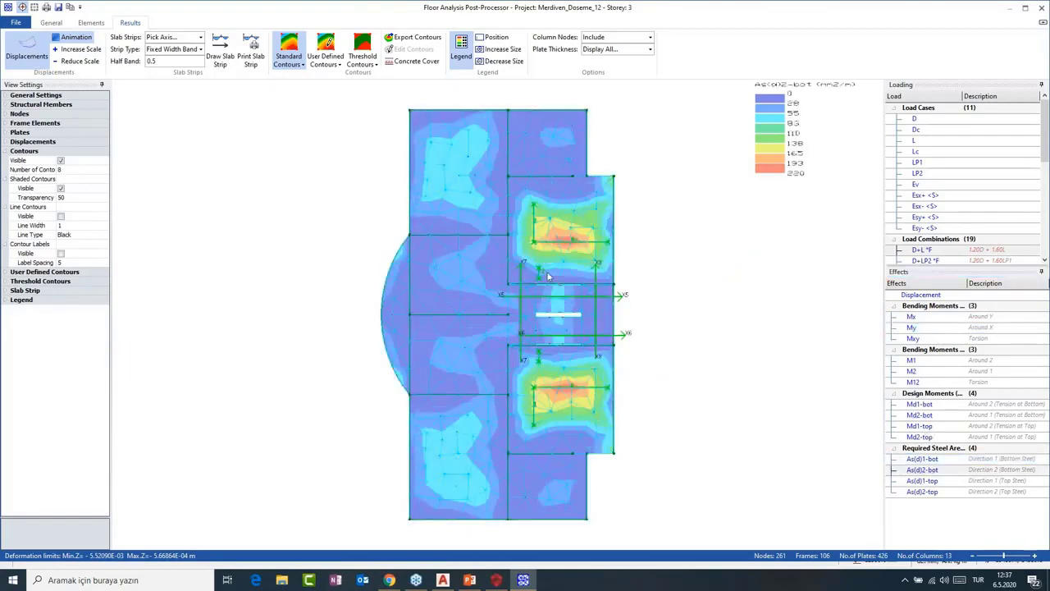
Close the floor analysis results, transferring the slab strip FE results with column and wall results included in the strips.
{"action": "left_click", "coordinate": [1042, 7]}
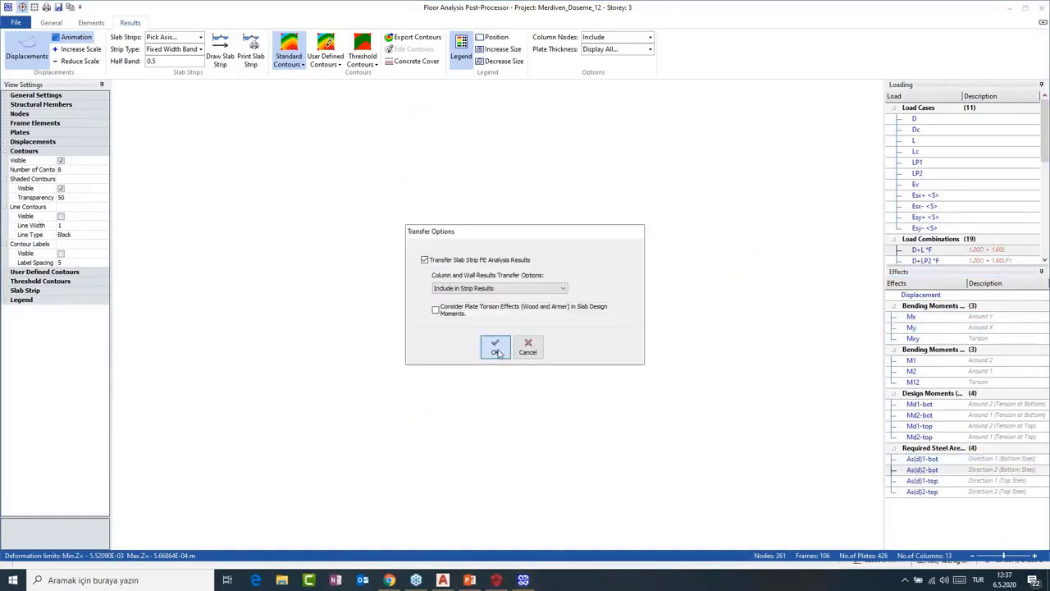
{"action": "left_click", "coordinate": [495, 350]}
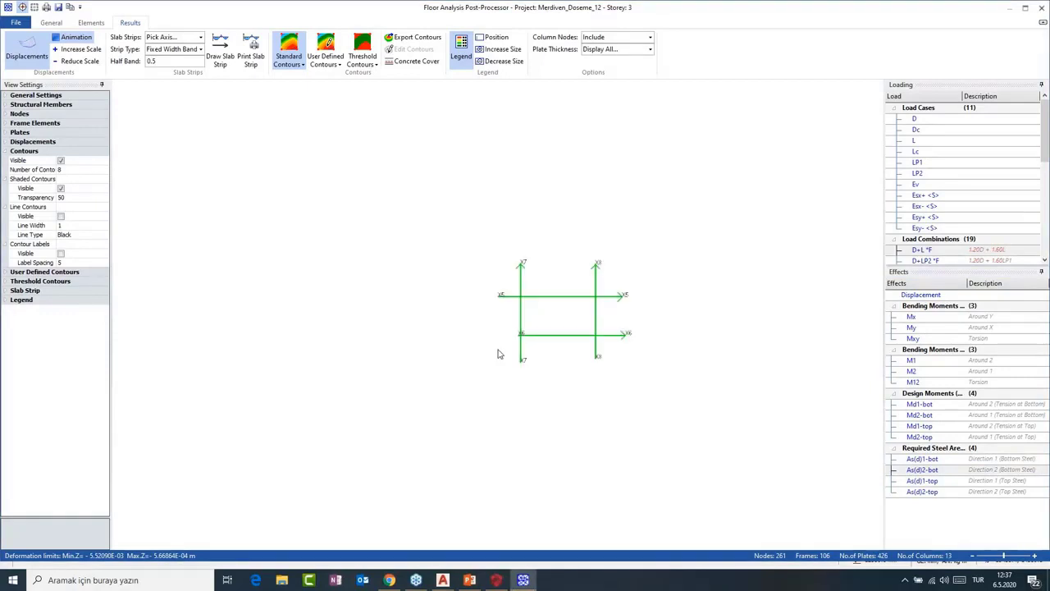
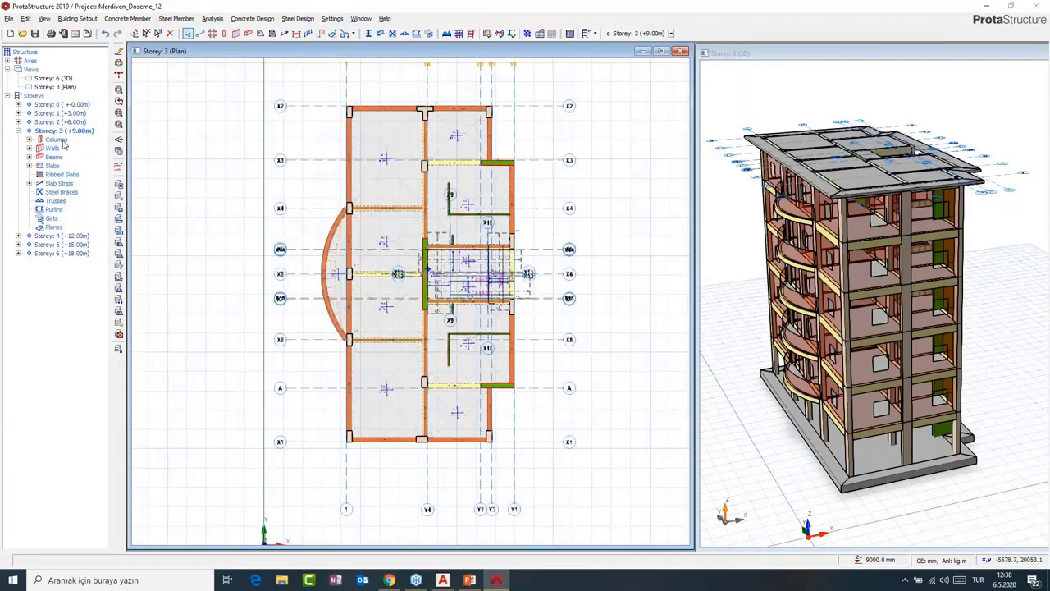
Run Slab Analysis and Design for the Storey 2 (+6.00m) slab strips, checking the design without modifying existing steel.
{"action": "left_click", "coordinate": [61, 121]}
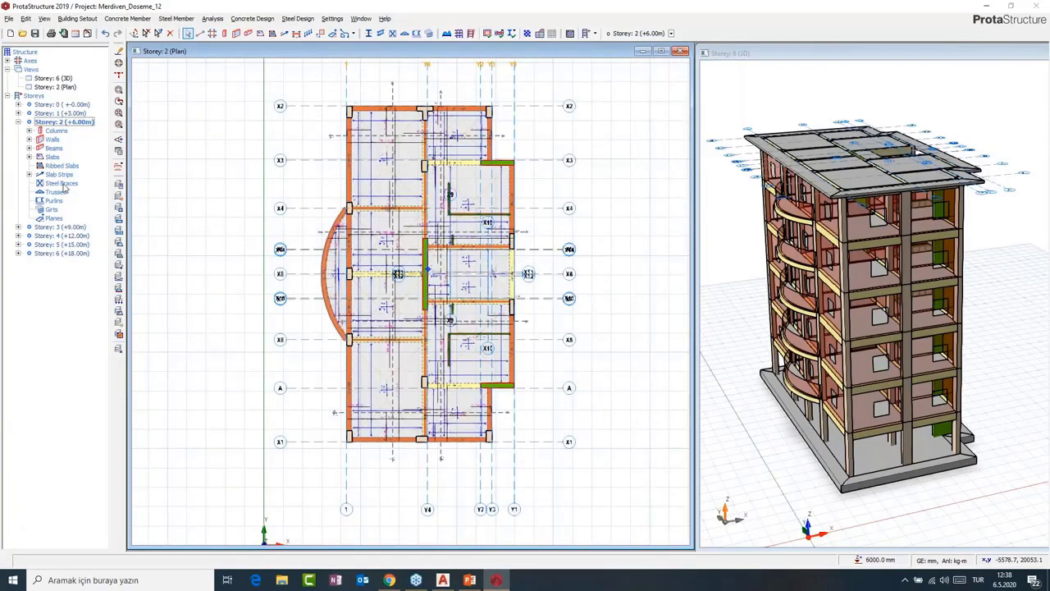
{"action": "right_click", "coordinate": [67, 123]}
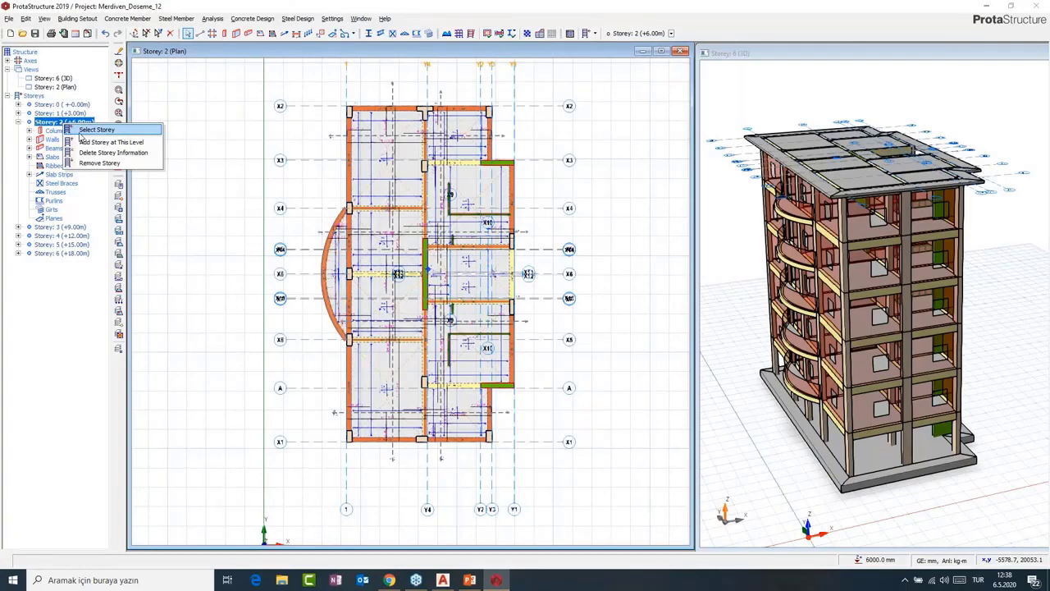
{"action": "right_click", "coordinate": [58, 174]}
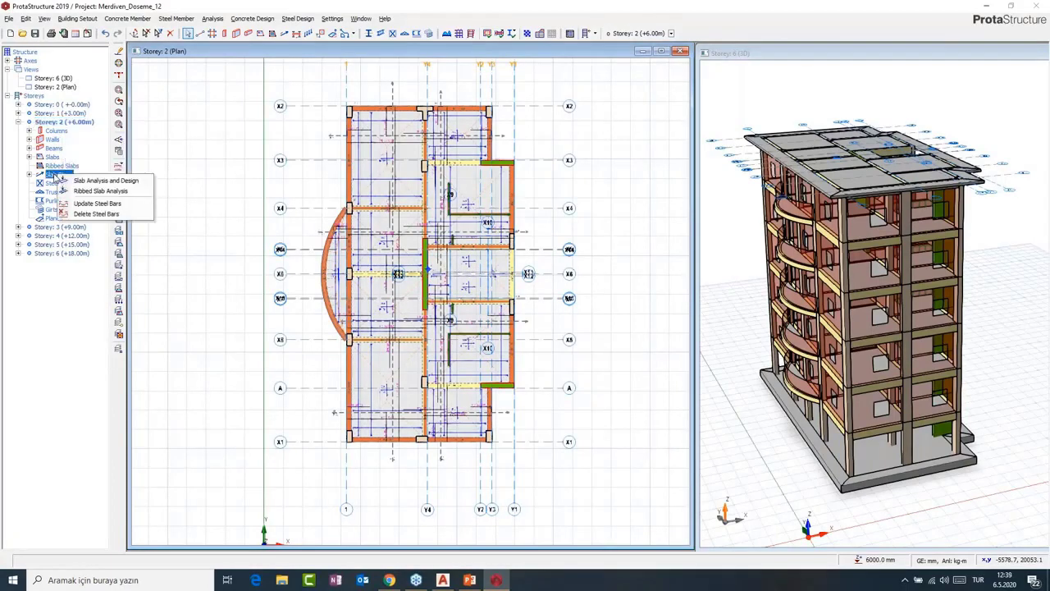
{"action": "left_click", "coordinate": [104, 180]}
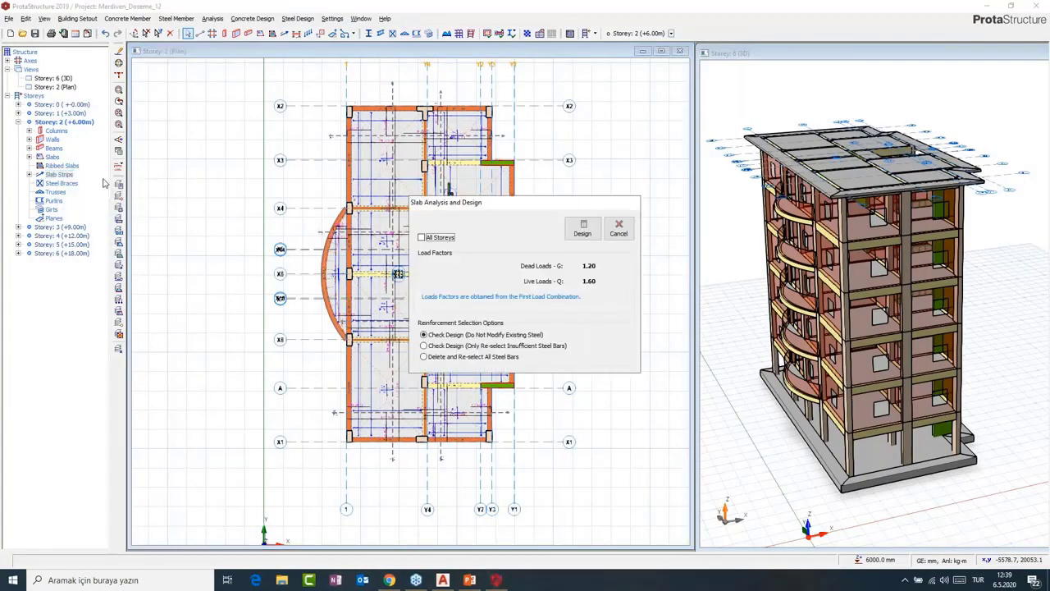
{"action": "left_click", "coordinate": [583, 229]}
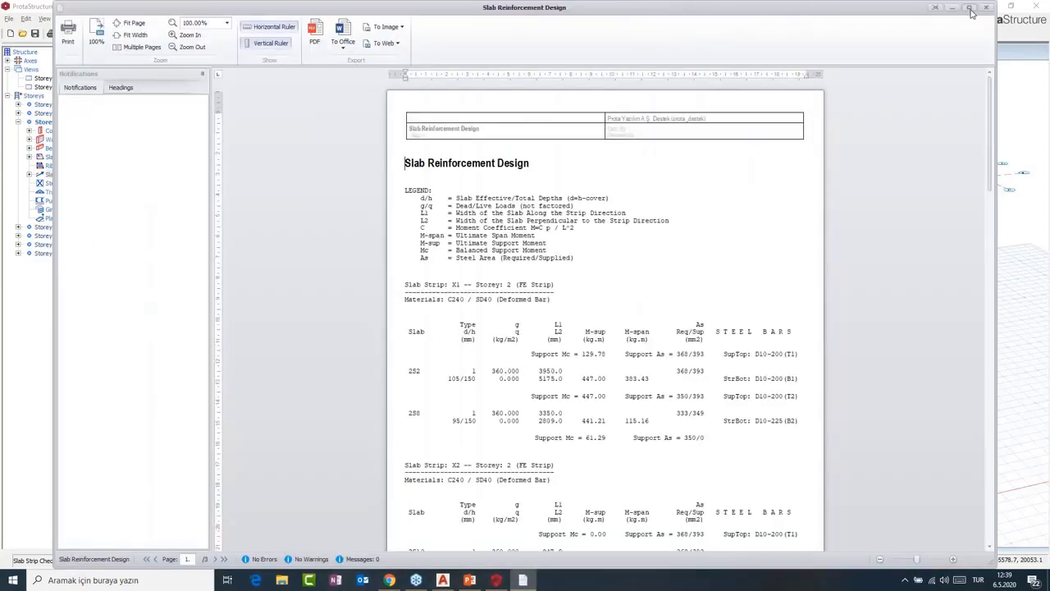
Read through the Slab Reinforcement Design report for the Storey 2 FE strips and close it.
{"action": "left_click", "coordinate": [968, 7]}
{"action": "scroll", "coordinate": [704, 219], "scroll_direction": "down", "scroll_amount": 2}
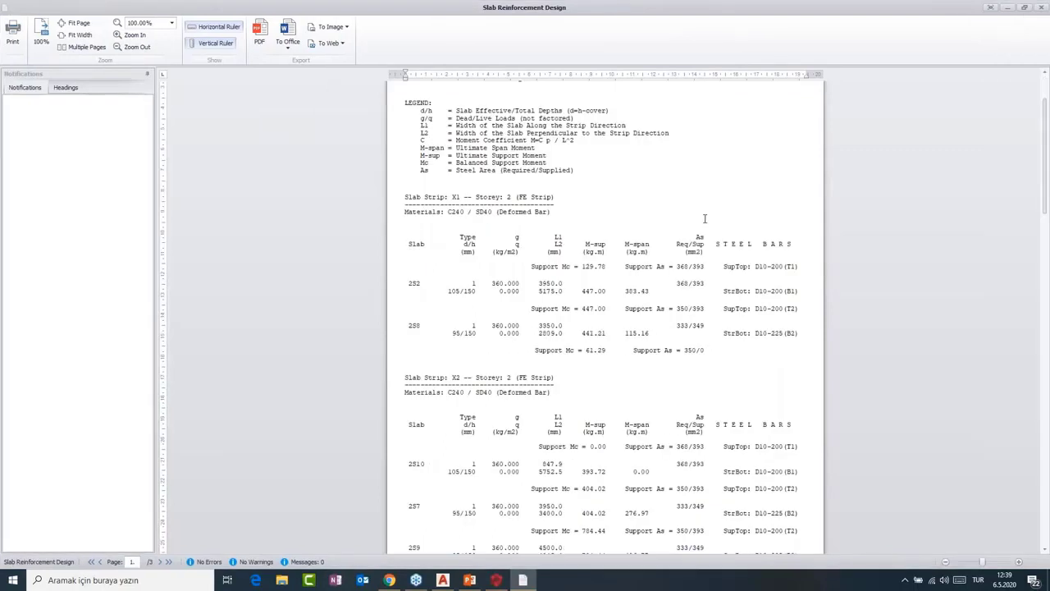
{"action": "scroll", "coordinate": [679, 268], "scroll_direction": "down", "scroll_amount": 10}
{"action": "scroll", "coordinate": [678, 268], "scroll_direction": "down", "scroll_amount": 10}
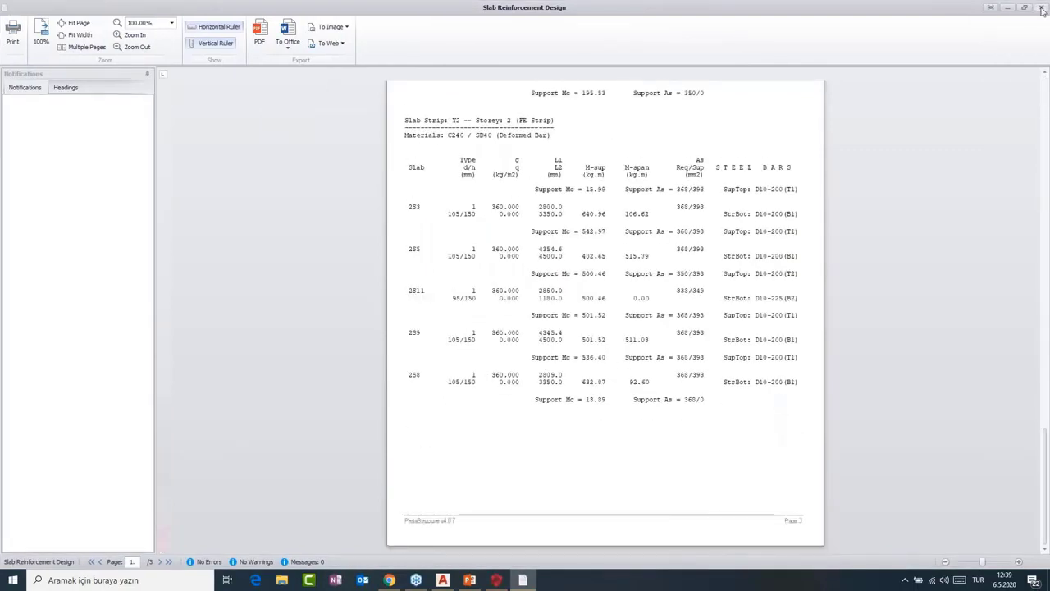
{"action": "left_click", "coordinate": [1042, 8]}
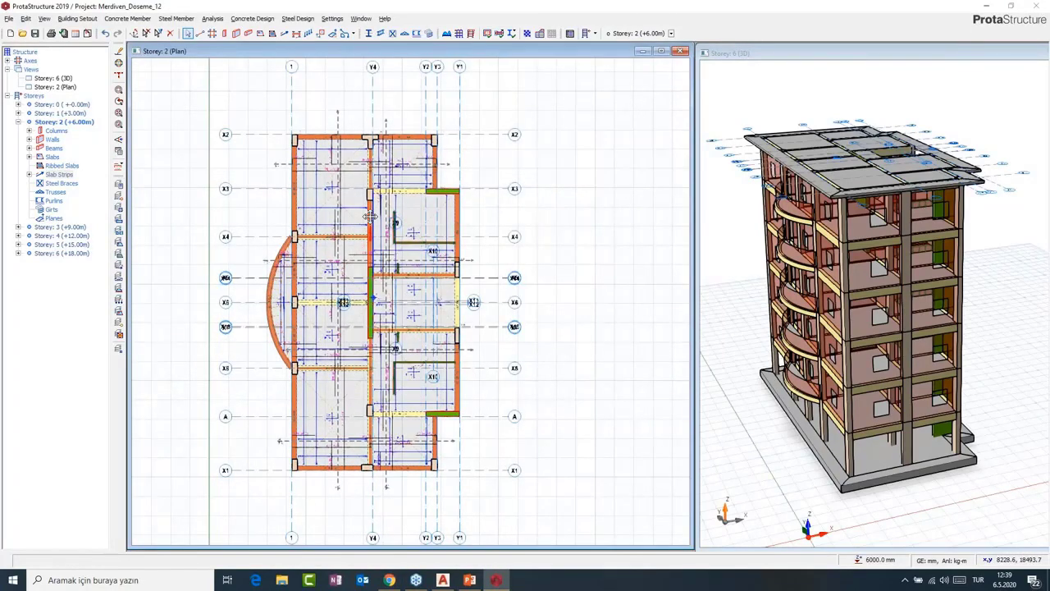
Load the project in ProtaDetails without saving the changes and start automatic detail generation with the Detail Drawings Manager.
{"action": "middle_click_drag", "start_coordinate": [370, 215], "coordinate": [383, 207]}
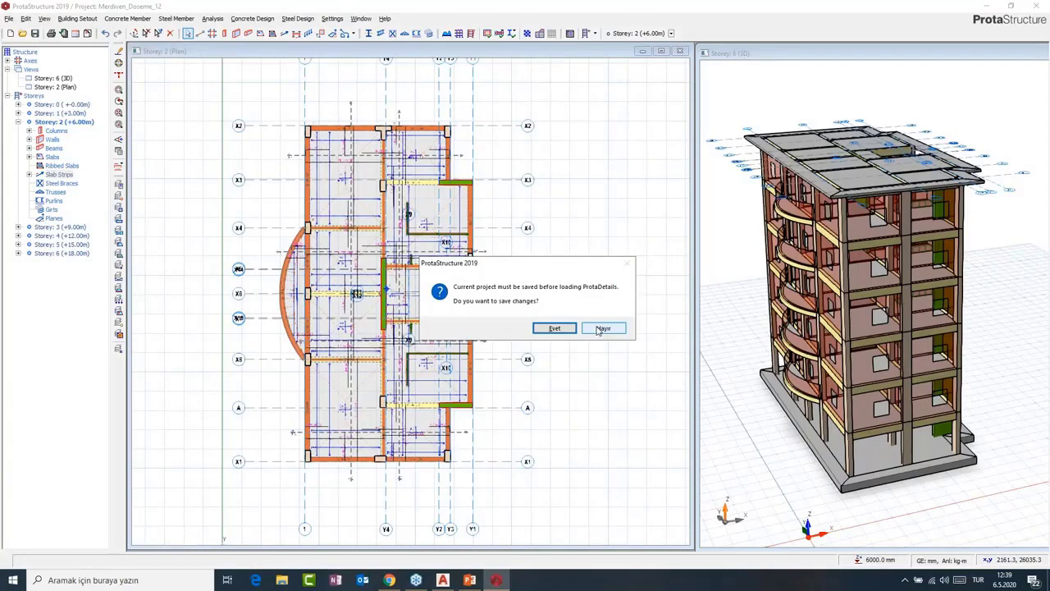
{"action": "left_click", "coordinate": [602, 328]}
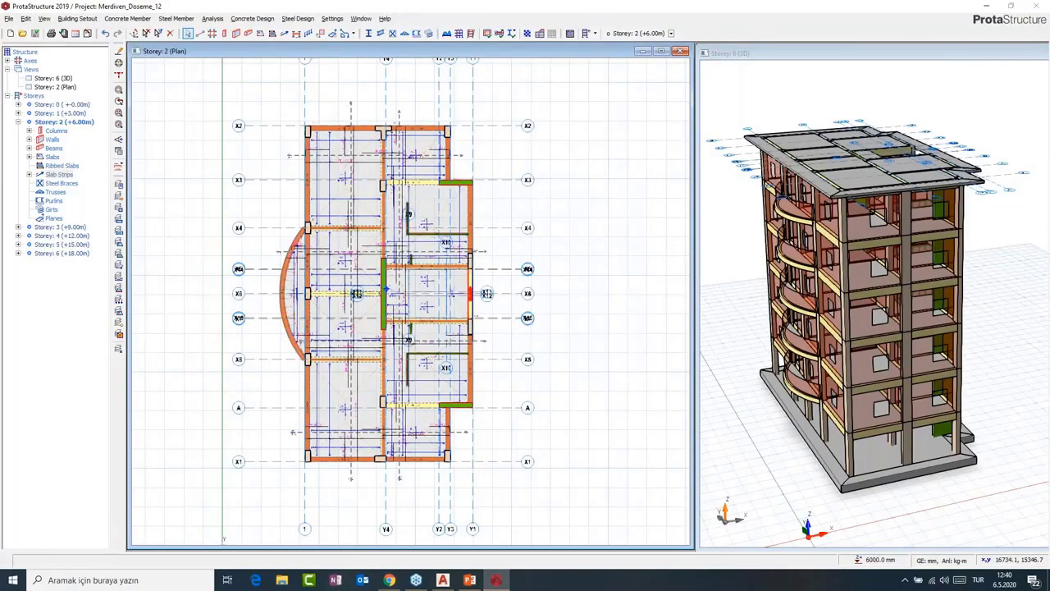
{"action": "mouse_move", "coordinate": [502, 582]}
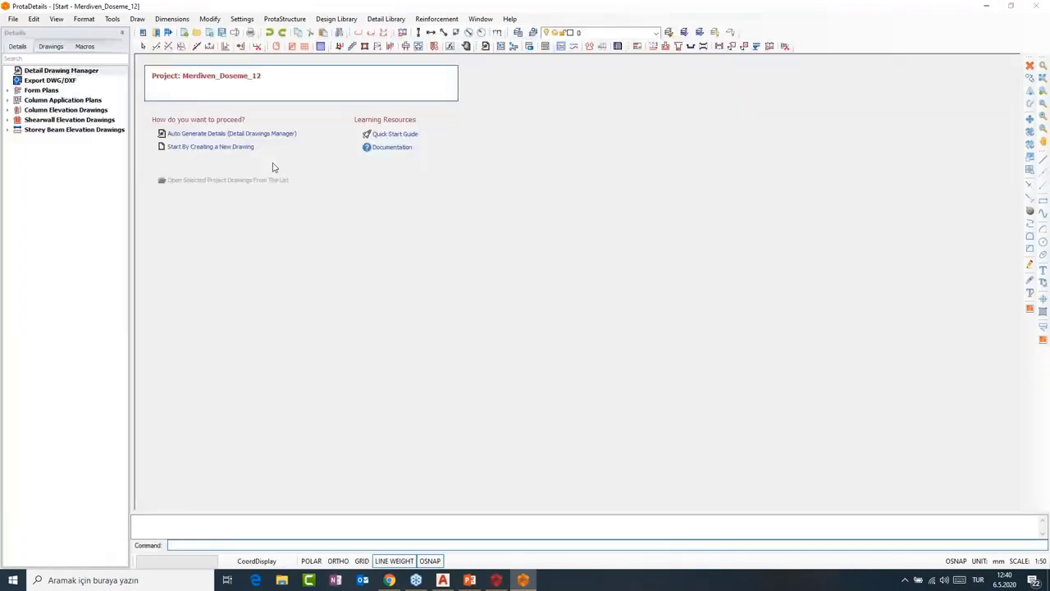
{"action": "left_click", "coordinate": [213, 134]}
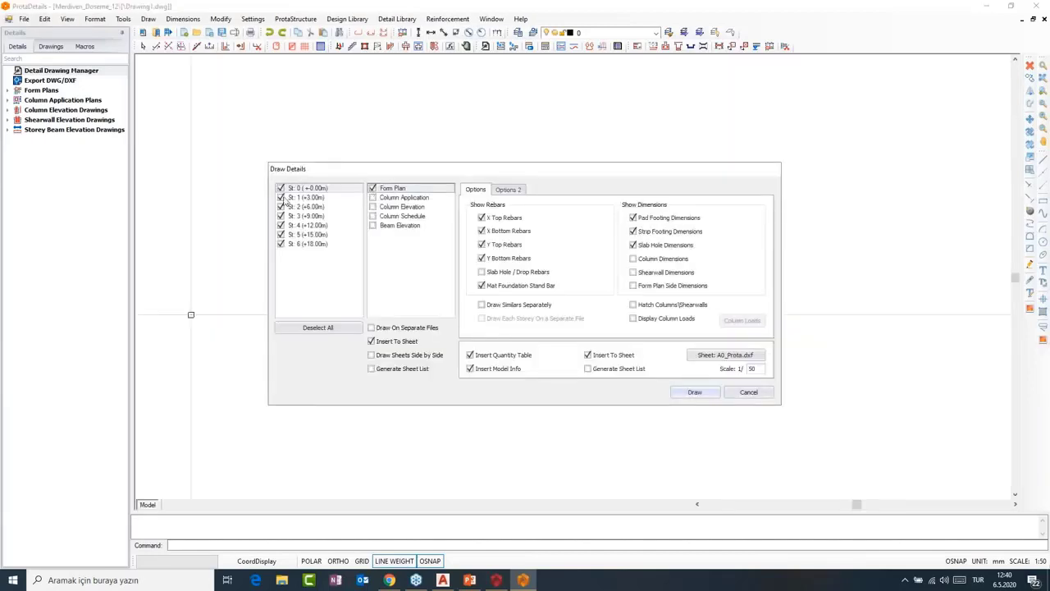
Draw the form plans of storeys 1, 2 and 6 on an A0_Prota.dxf sheet at scale 1/50 and place it in the drawing.
{"action": "left_click", "coordinate": [281, 187]}
{"action": "left_click", "coordinate": [280, 216]}
{"action": "left_click", "coordinate": [281, 224]}
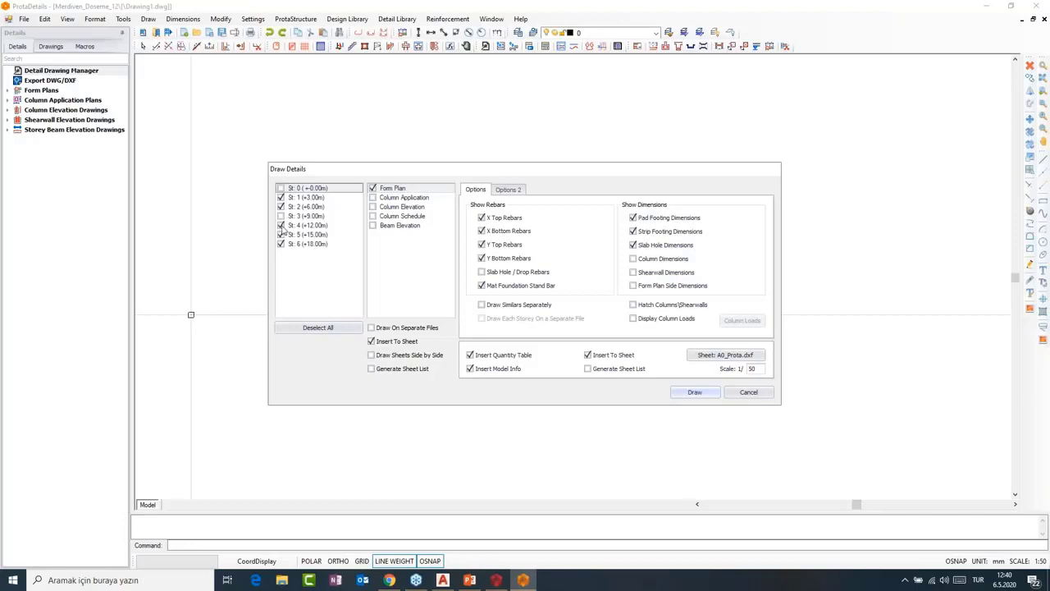
{"action": "left_click", "coordinate": [281, 234]}
{"action": "left_click", "coordinate": [673, 389]}
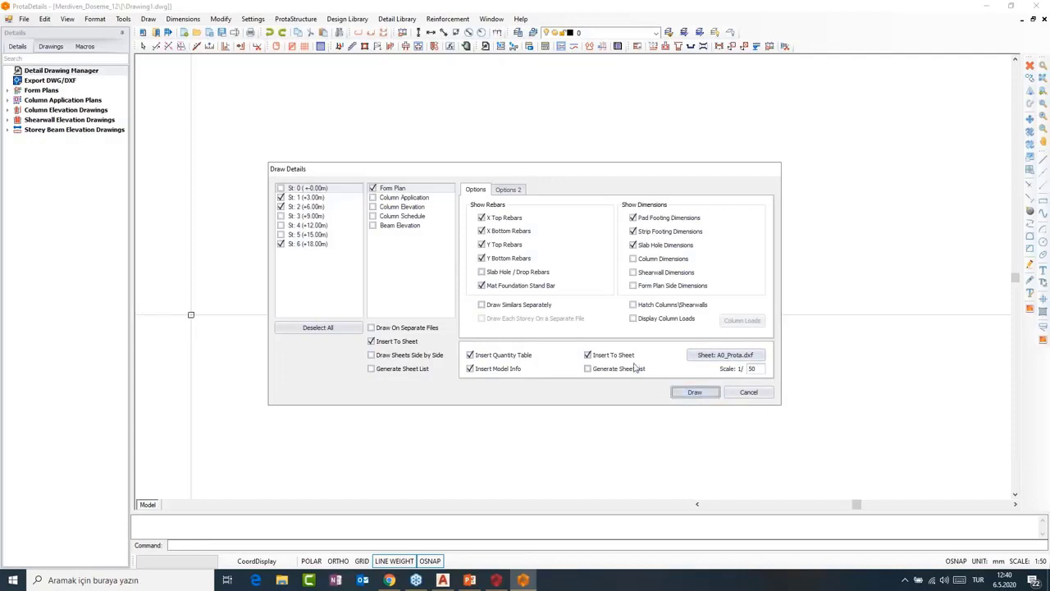
{"action": "left_click", "coordinate": [694, 391]}
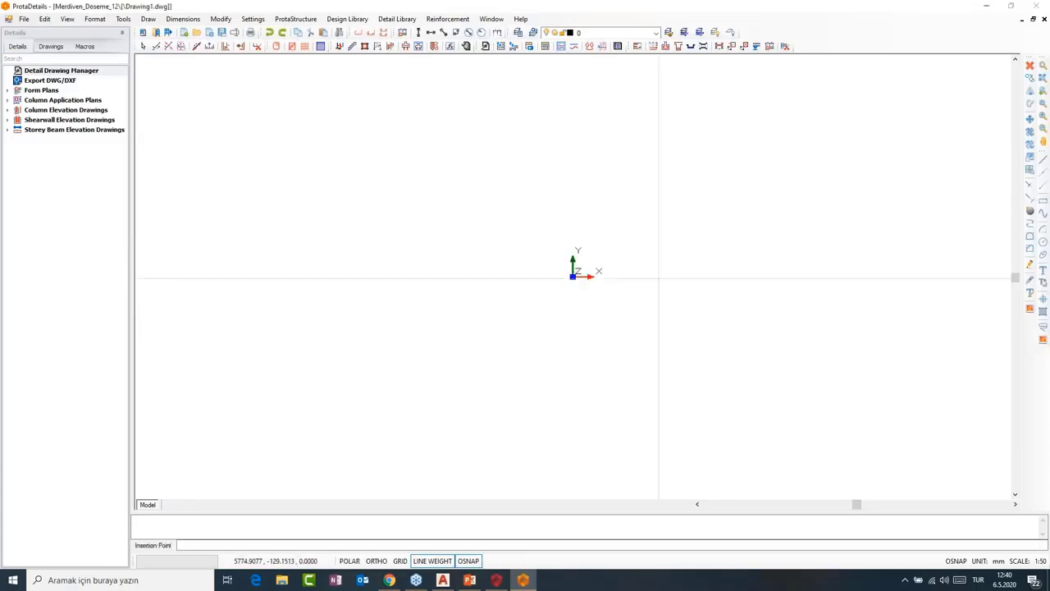
{"action": "left_click", "coordinate": [671, 287]}
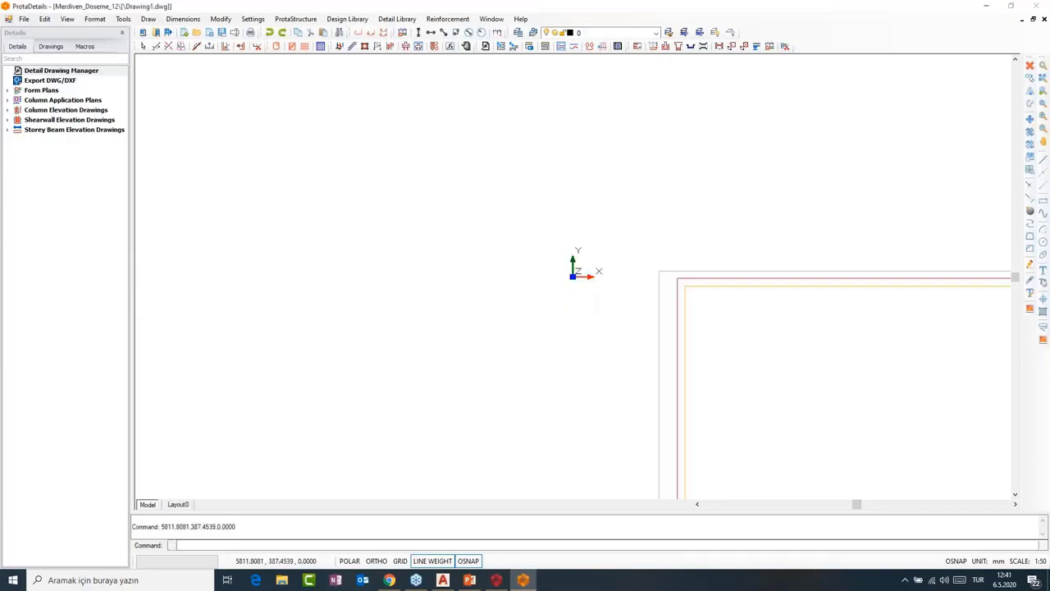
Place the Storey 1 form plan outside the sheet border and examine its slab reinforcement around the stairs.
{"action": "scroll", "coordinate": [821, 426], "scroll_direction": "down", "scroll_amount": 3}
{"action": "scroll", "coordinate": [820, 427], "scroll_direction": "down", "scroll_amount": 3}
{"action": "middle_click_drag", "start_coordinate": [856, 441], "coordinate": [651, 253]}
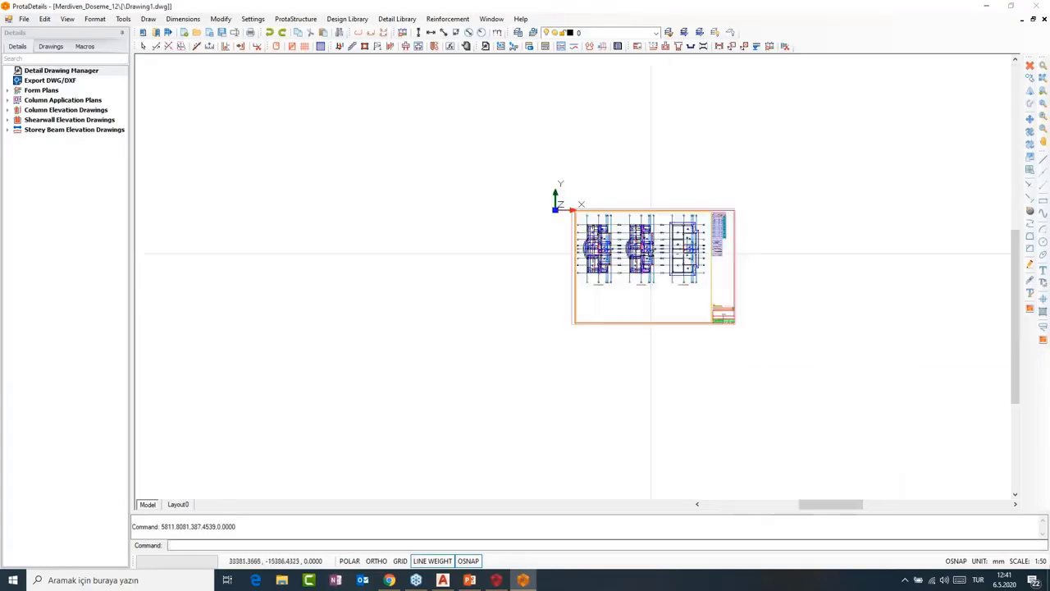
{"action": "scroll", "coordinate": [651, 253], "scroll_direction": "up", "scroll_amount": 4}
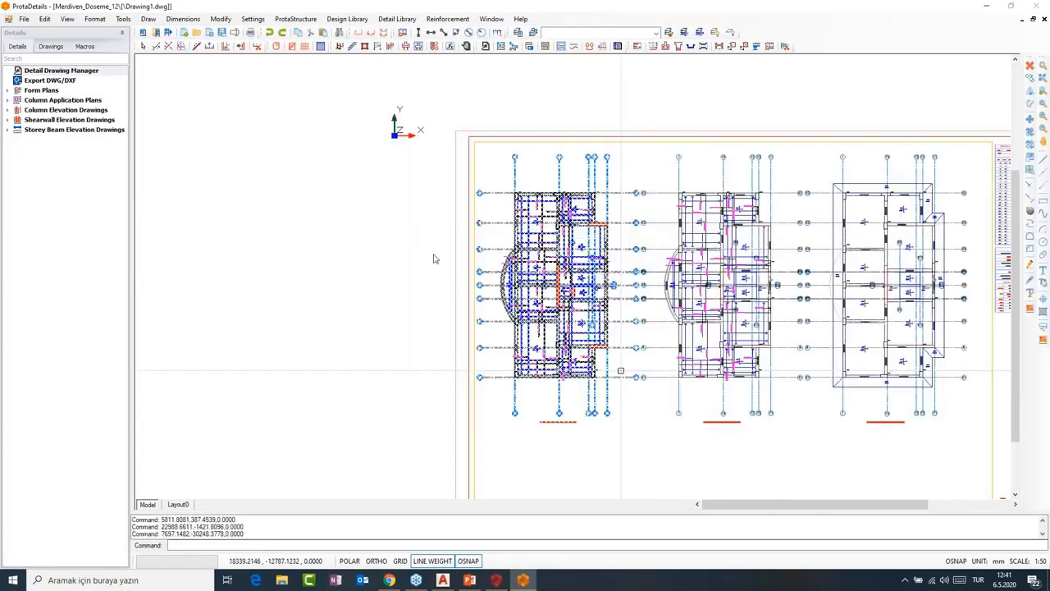
{"action": "left_click", "coordinate": [571, 268]}
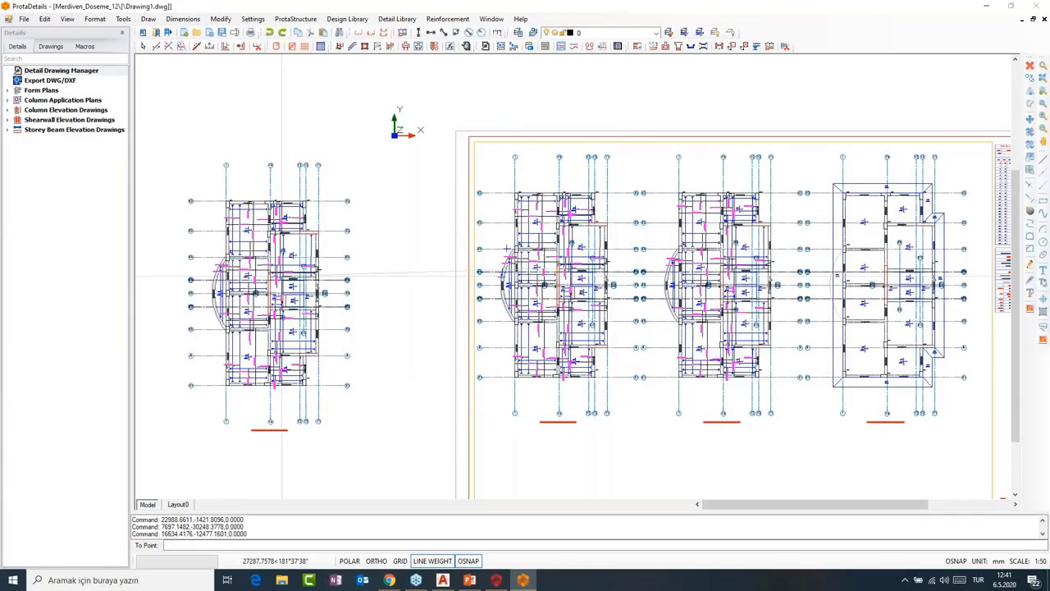
{"action": "left_click", "coordinate": [282, 273]}
{"action": "scroll", "coordinate": [201, 314], "scroll_direction": "up", "scroll_amount": 5}
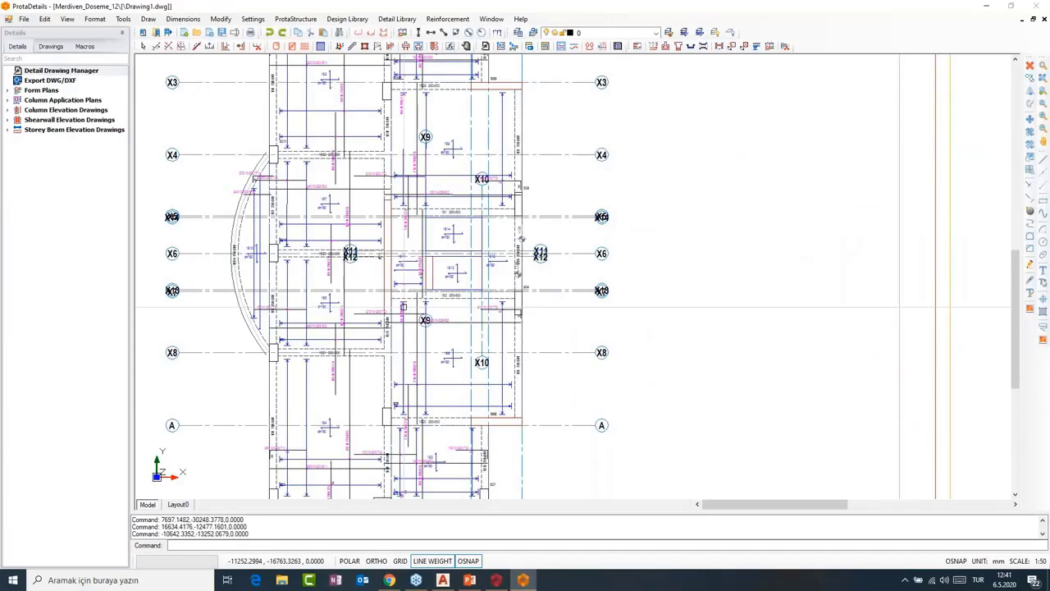
{"action": "scroll", "coordinate": [476, 262], "scroll_direction": "down", "scroll_amount": 5}
{"action": "scroll", "coordinate": [475, 262], "scroll_direction": "up", "scroll_amount": 5}
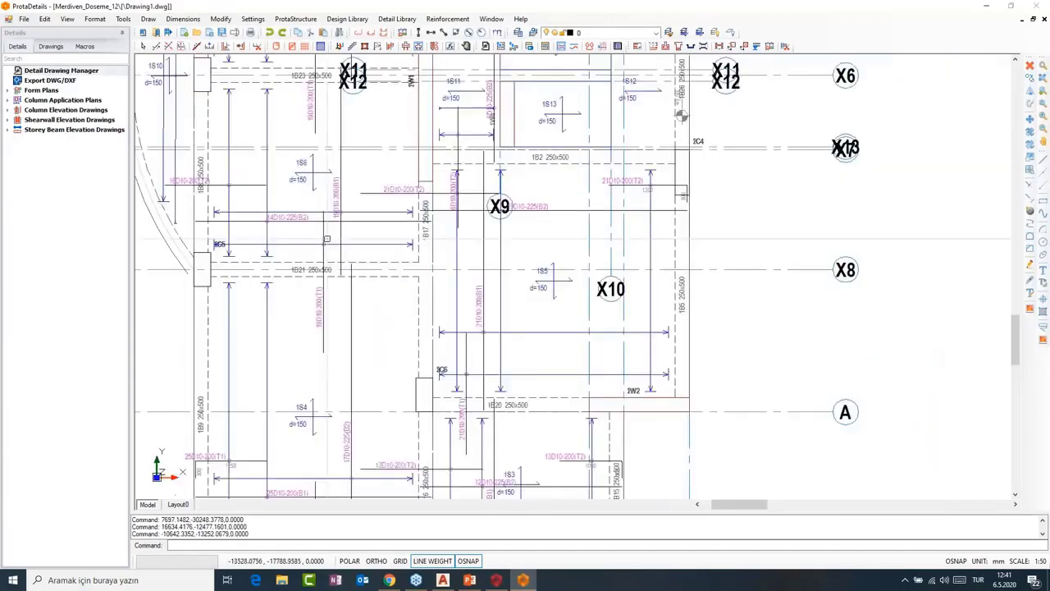
{"action": "scroll", "coordinate": [399, 389], "scroll_direction": "down", "scroll_amount": 3}
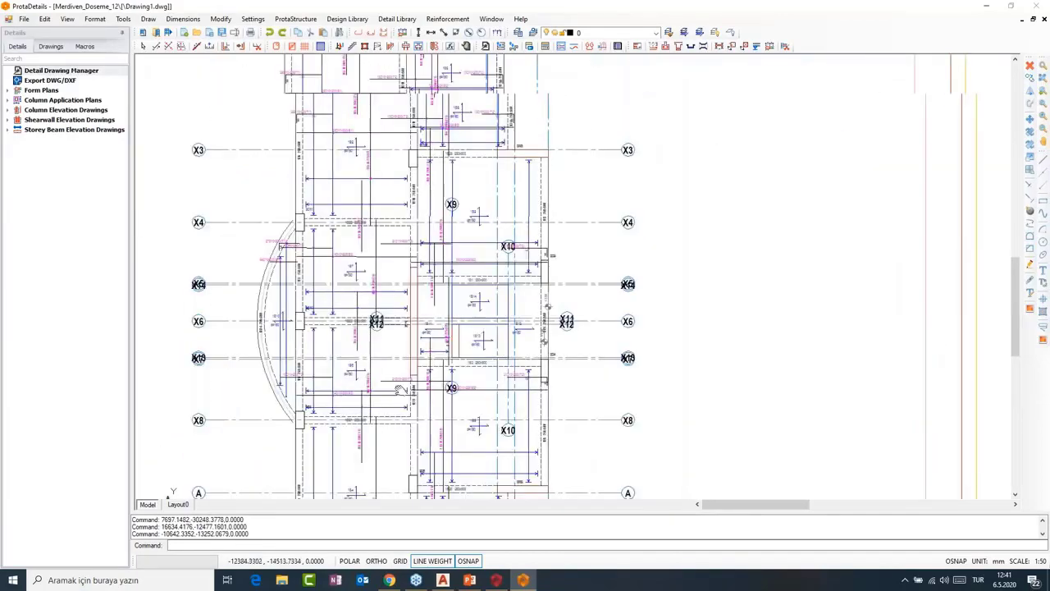
{"action": "middle_click_drag", "start_coordinate": [400, 390], "coordinate": [439, 384]}
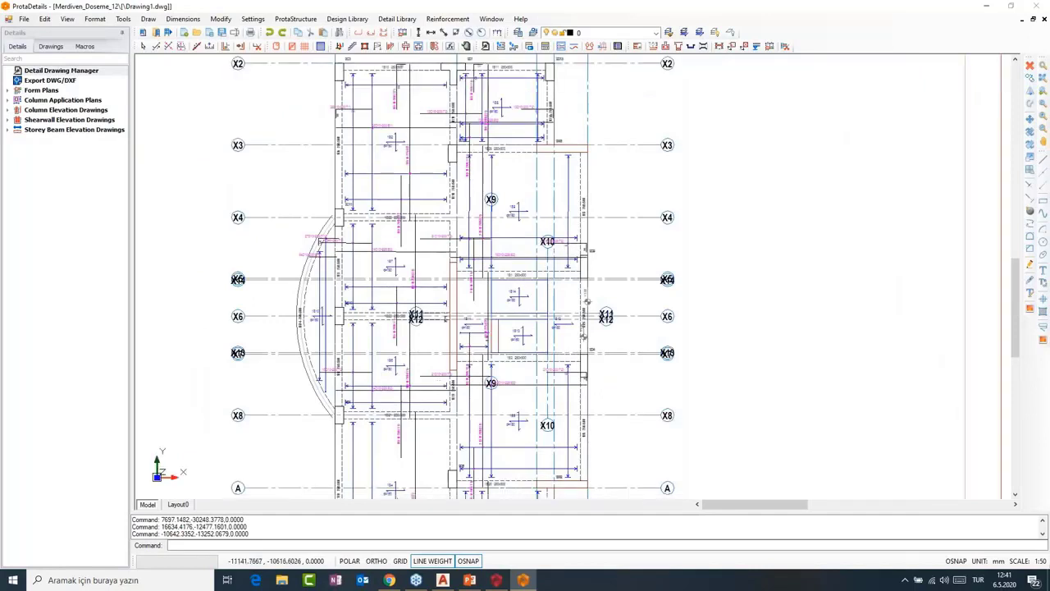
{"action": "scroll", "coordinate": [393, 273], "scroll_direction": "down", "scroll_amount": 3}
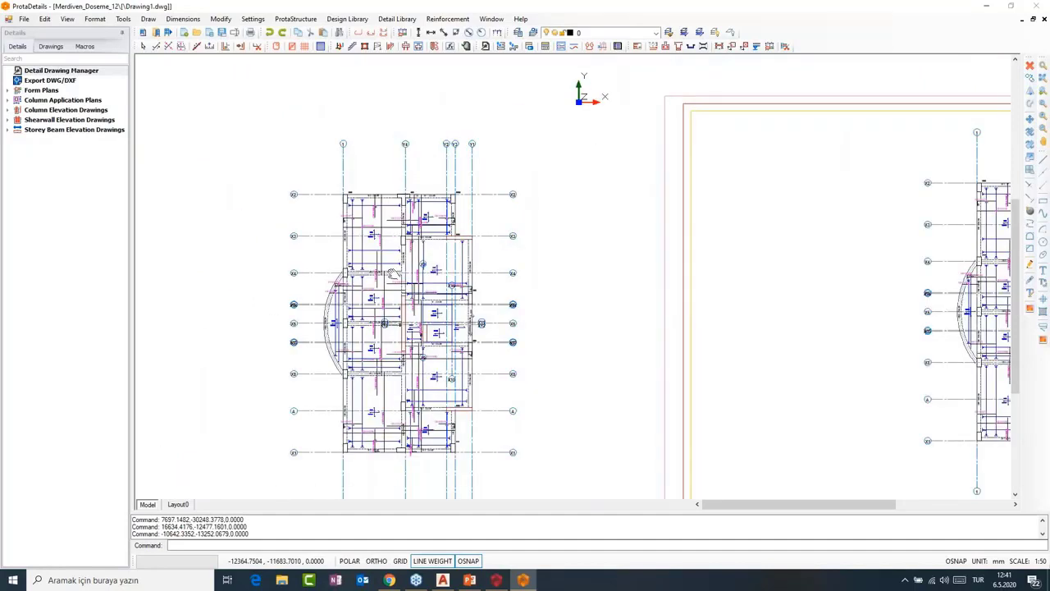
{"action": "scroll", "coordinate": [390, 274], "scroll_direction": "up", "scroll_amount": 2}
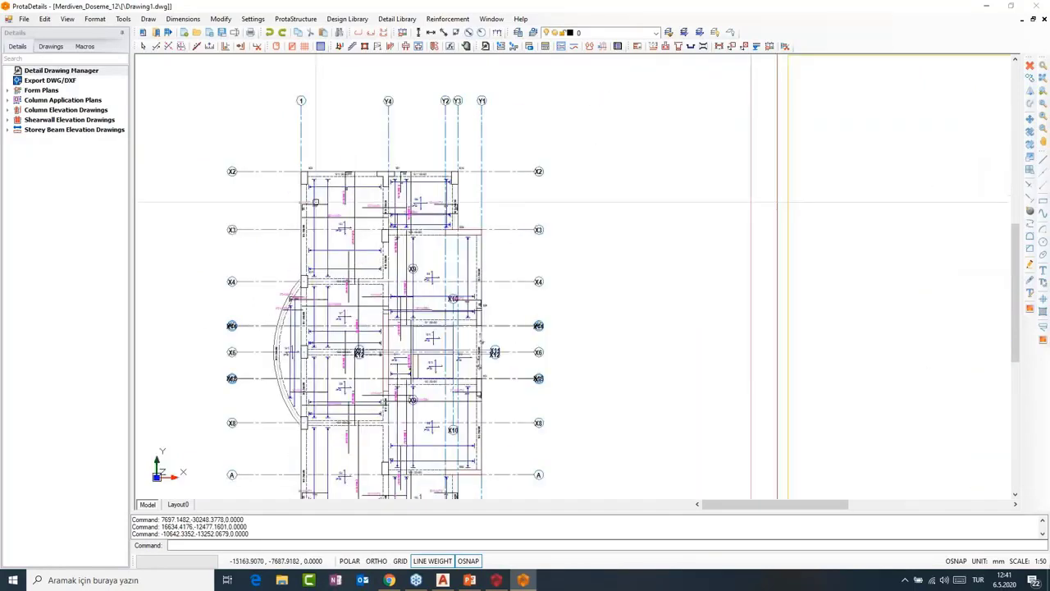
{"action": "middle_click_drag", "start_coordinate": [315, 202], "coordinate": [316, 146]}
{"action": "type", "text": "for"}
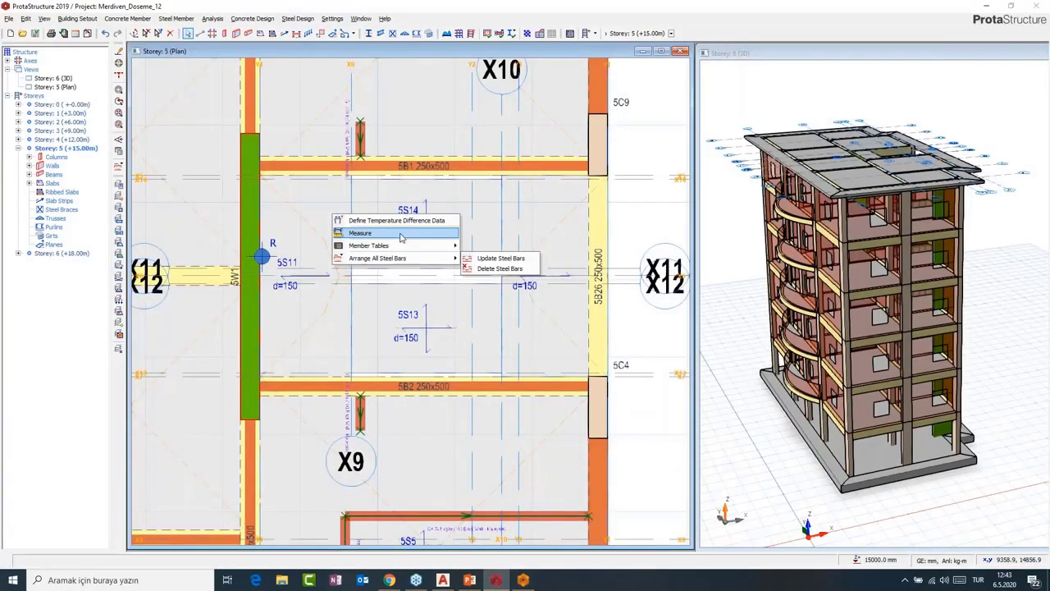
Measure the storey landing width from the face of wall 5W1 to the stair flight edge beside beam 5B2 in the Storey 5 plan.
{"action": "left_click", "coordinate": [401, 233]}
{"action": "scroll", "coordinate": [278, 376], "scroll_direction": "up", "scroll_amount": 5}
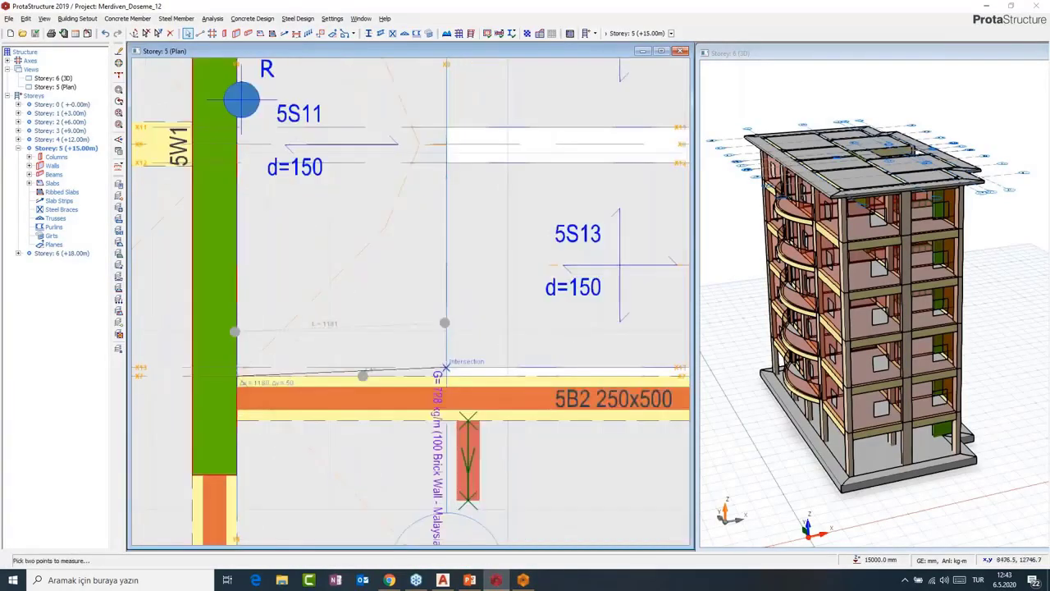
{"action": "left_click", "coordinate": [236, 376]}
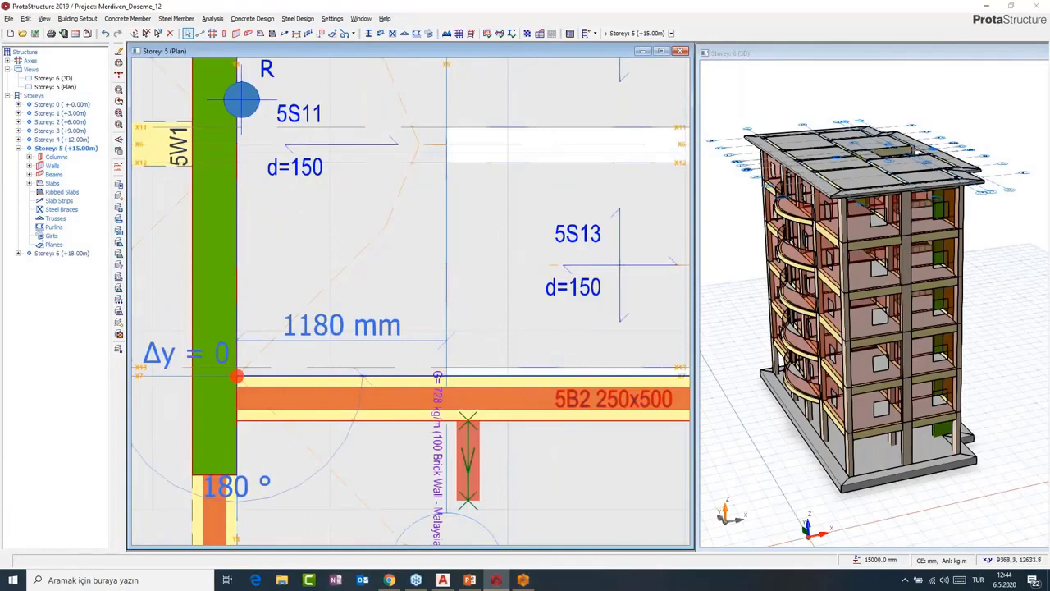
{"action": "scroll", "coordinate": [400, 412], "scroll_direction": "down", "scroll_amount": 6}
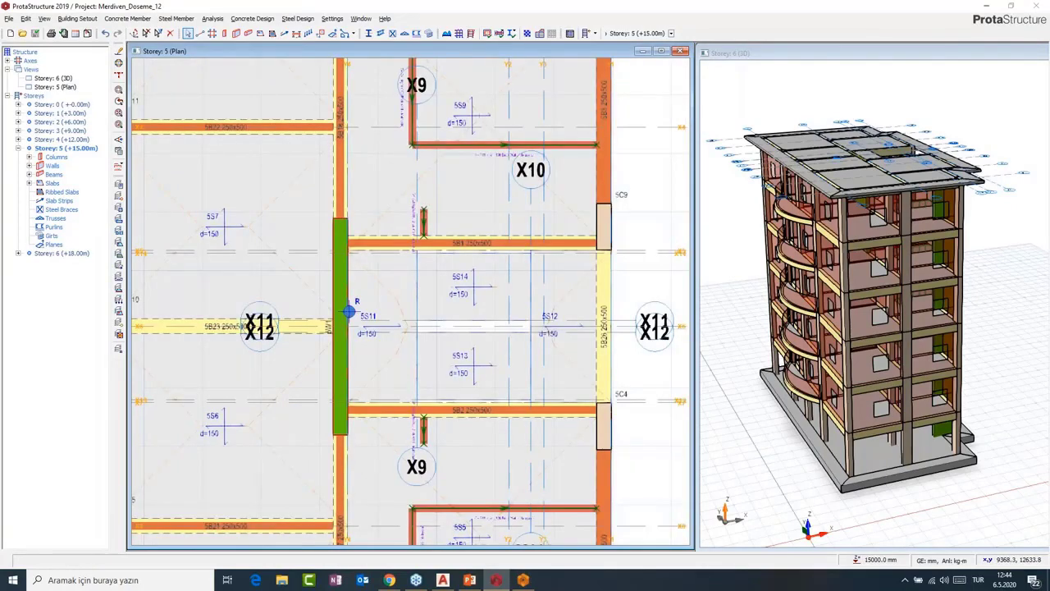
{"action": "middle_click_drag", "start_coordinate": [386, 412], "coordinate": [365, 409]}
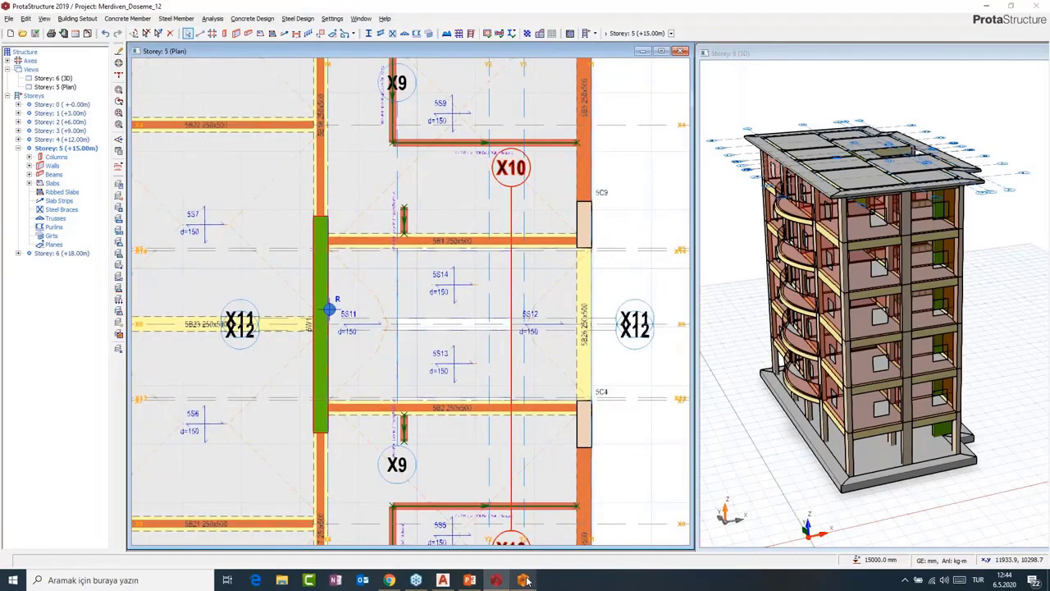
Switch to ProtaDetails and set the storey landing width of the double-armed stair supported by its outer edge to 1180 mm.
{"action": "left_click", "coordinate": [523, 580]}
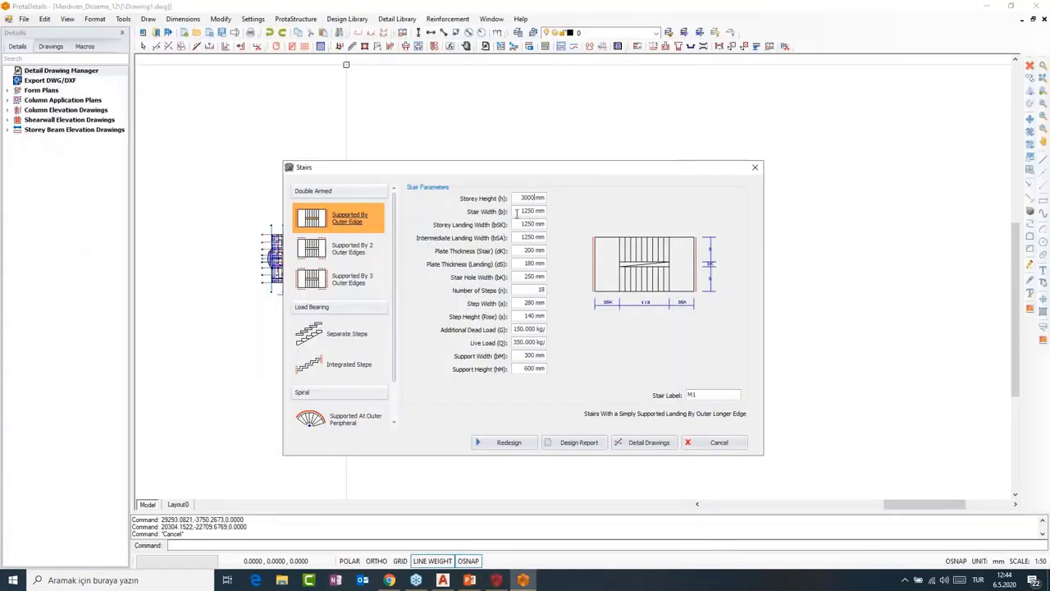
{"action": "left_click", "coordinate": [521, 224]}
{"action": "double_click", "coordinate": [536, 225]}
{"action": "type", "text": "1180"}
Measure around landing slab 5S12 in the ProtaStructure plan and set the stair width to 1200 mm in ProtaDetails.
{"action": "left_click", "coordinate": [505, 583]}
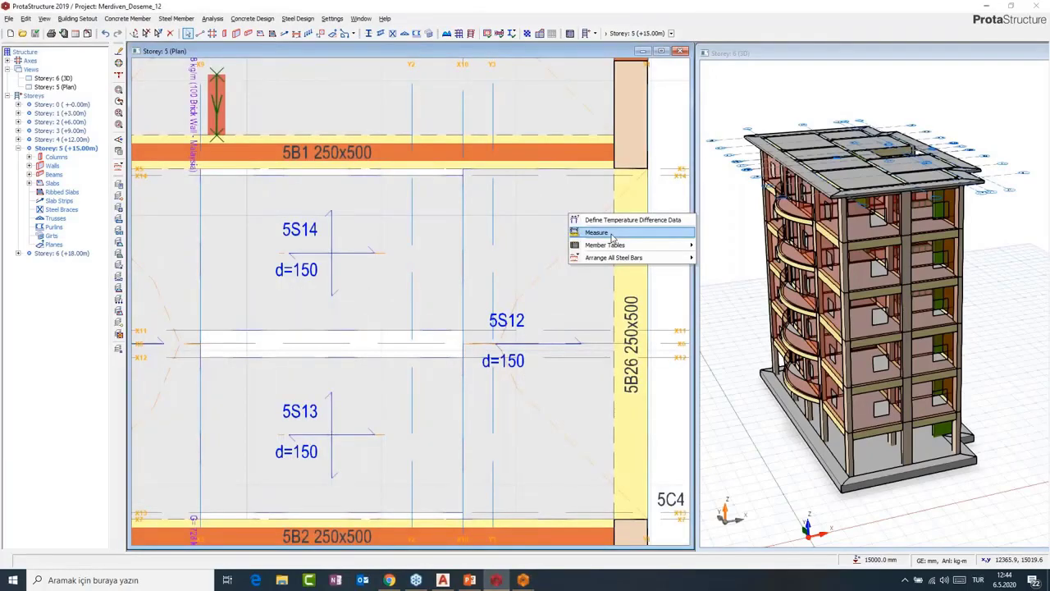
{"action": "left_click", "coordinate": [610, 234]}
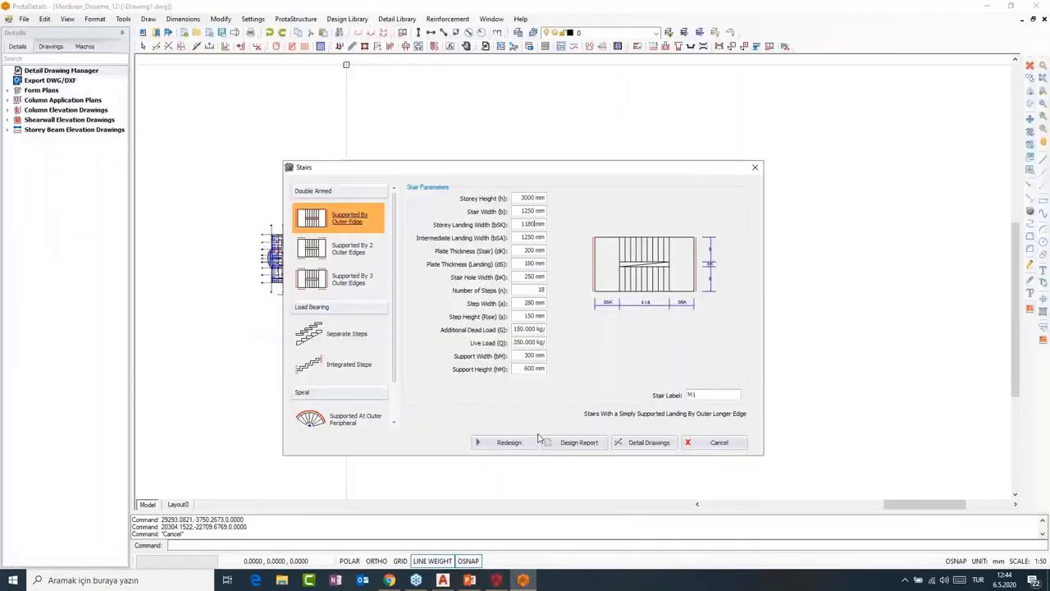
{"action": "left_click", "coordinate": [536, 211]}
{"action": "key", "text": "BackSpace"}
{"action": "key", "text": "BackSpace"}
{"action": "type", "text": "00"}
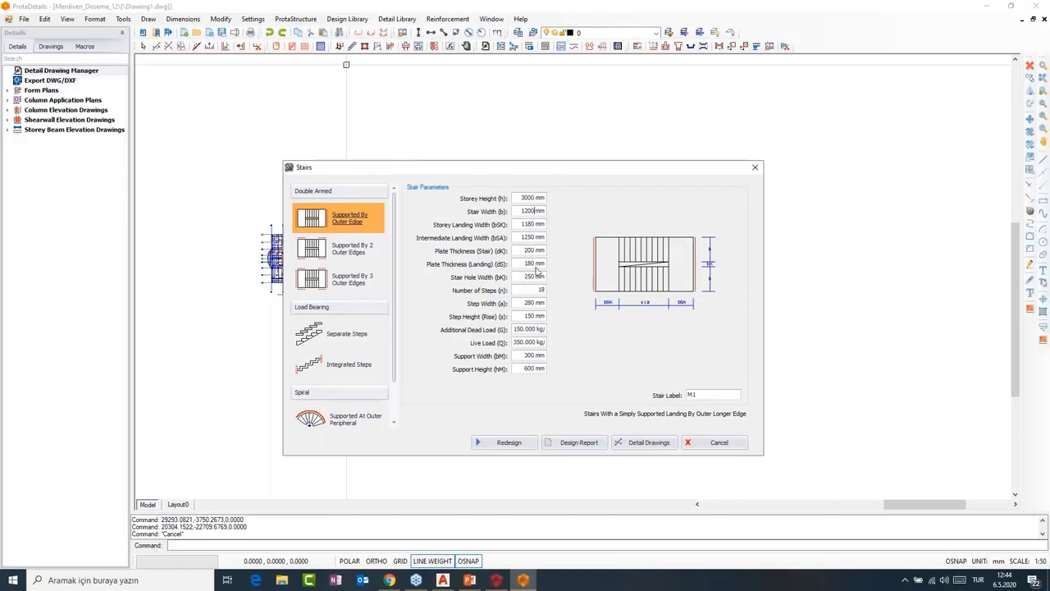
Design the stair and set the minimum rebar diameter to 10 in the stair settings.
{"action": "left_click", "coordinate": [508, 443]}
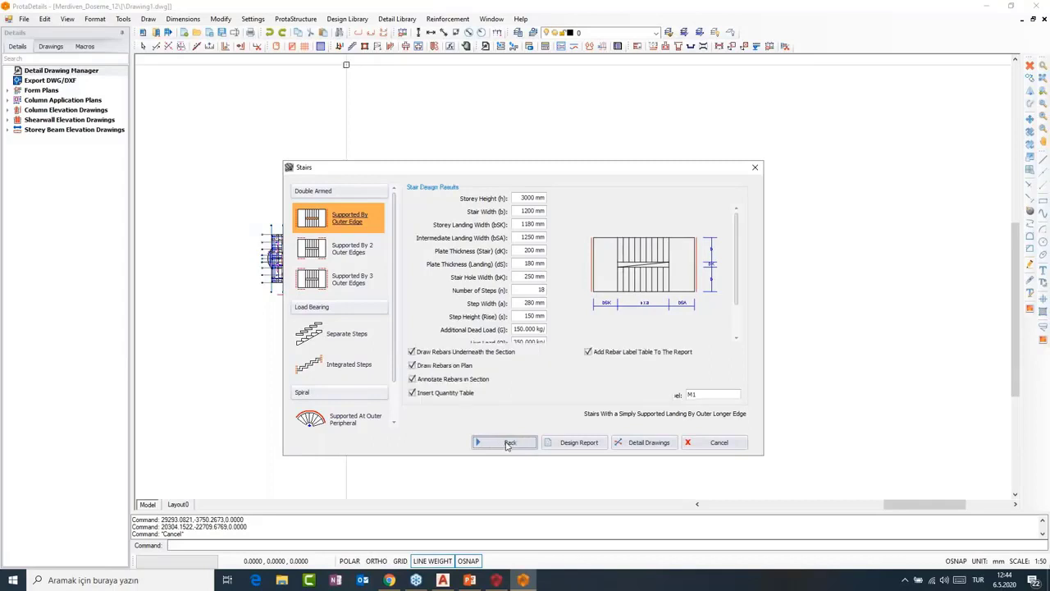
{"action": "left_click", "coordinate": [713, 392]}
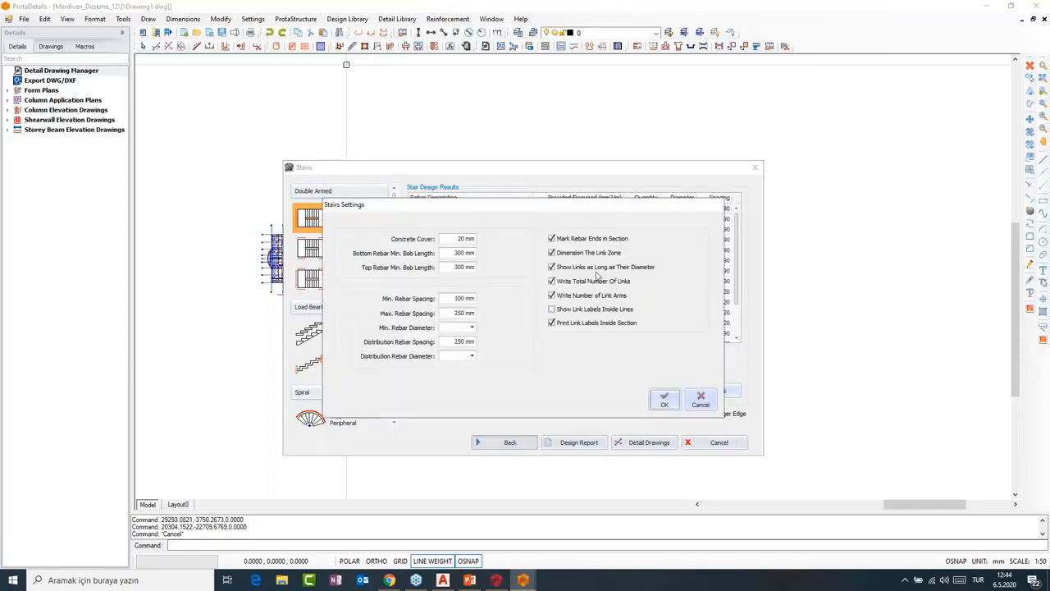
{"action": "left_click_drag", "start_coordinate": [537, 201], "coordinate": [537, 169]}
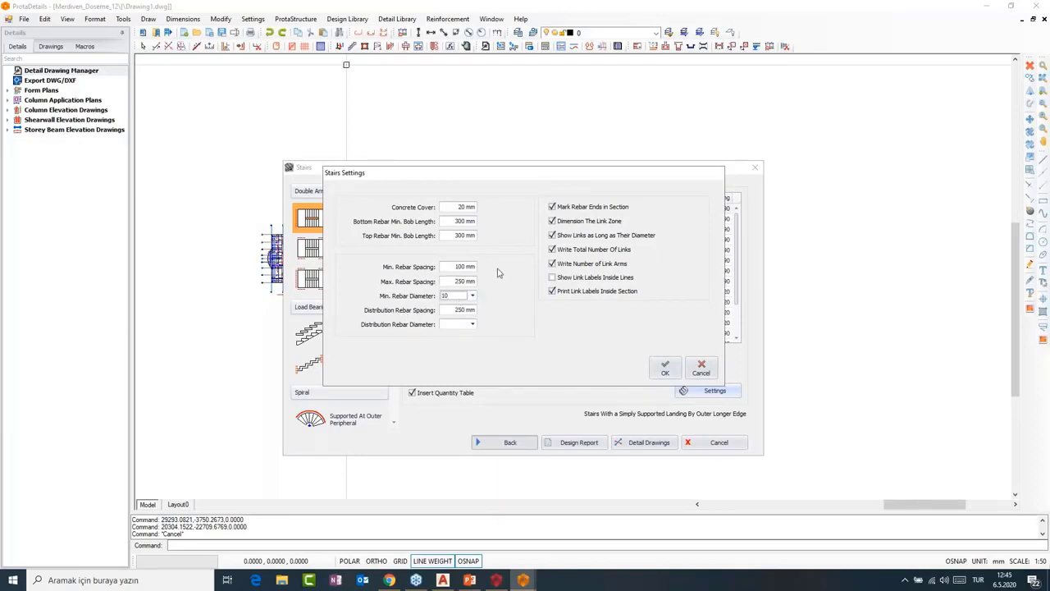
{"action": "left_click", "coordinate": [472, 325]}
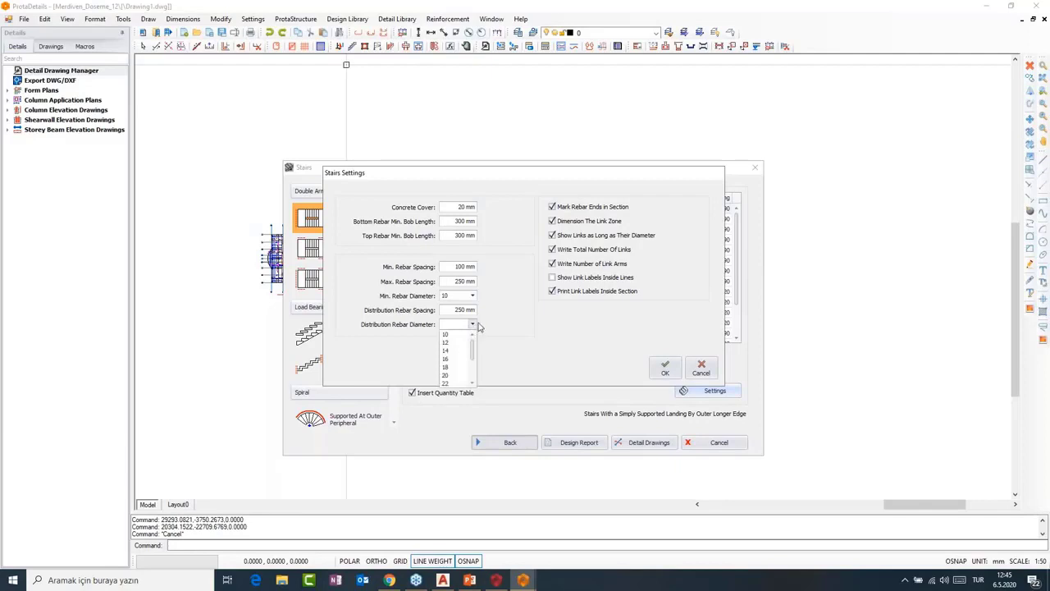
{"action": "left_click", "coordinate": [473, 325]}
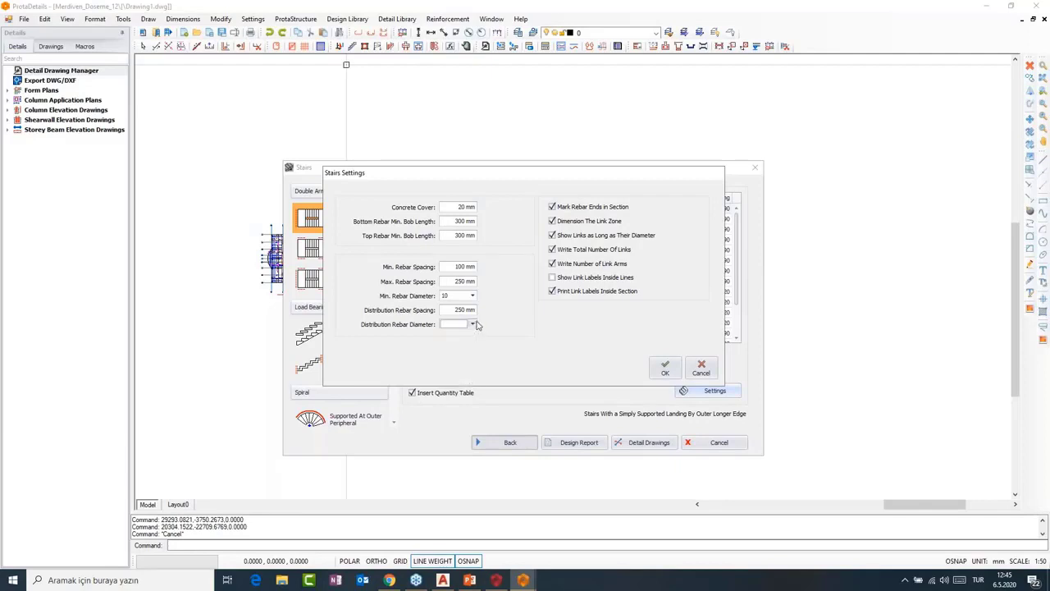
{"action": "left_click", "coordinate": [665, 370]}
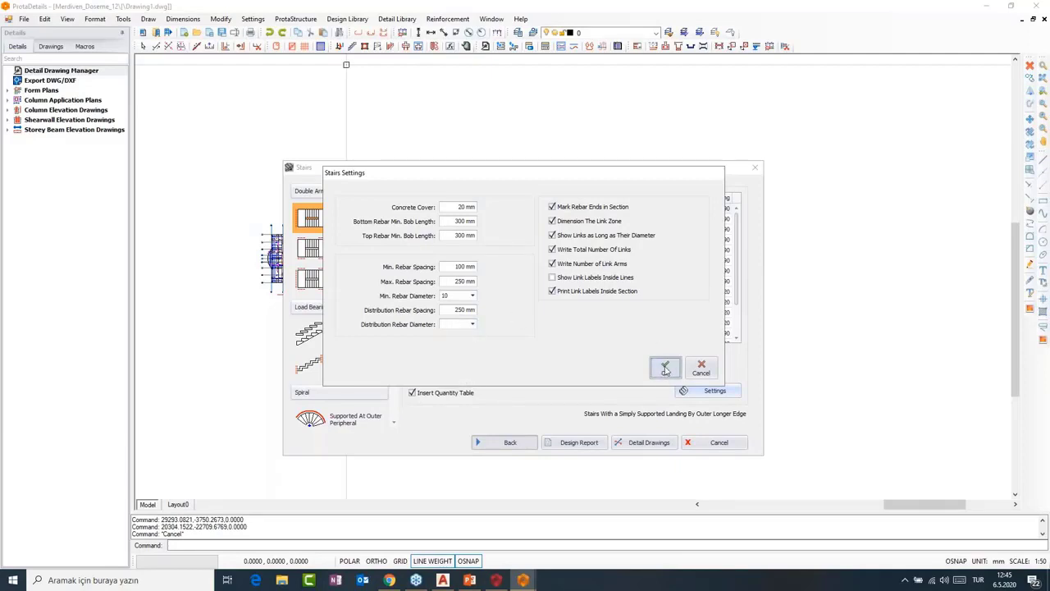
Return to the stair parameters and re-perform the design of stair M1.
{"action": "left_click", "coordinate": [504, 443]}
{"action": "left_click", "coordinate": [505, 443]}
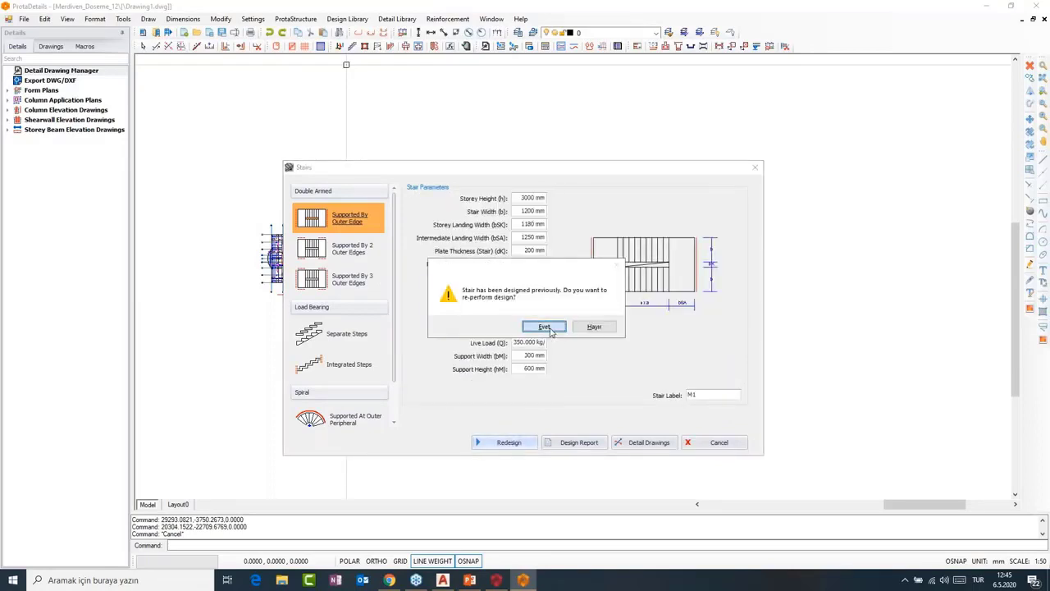
{"action": "left_click", "coordinate": [550, 328]}
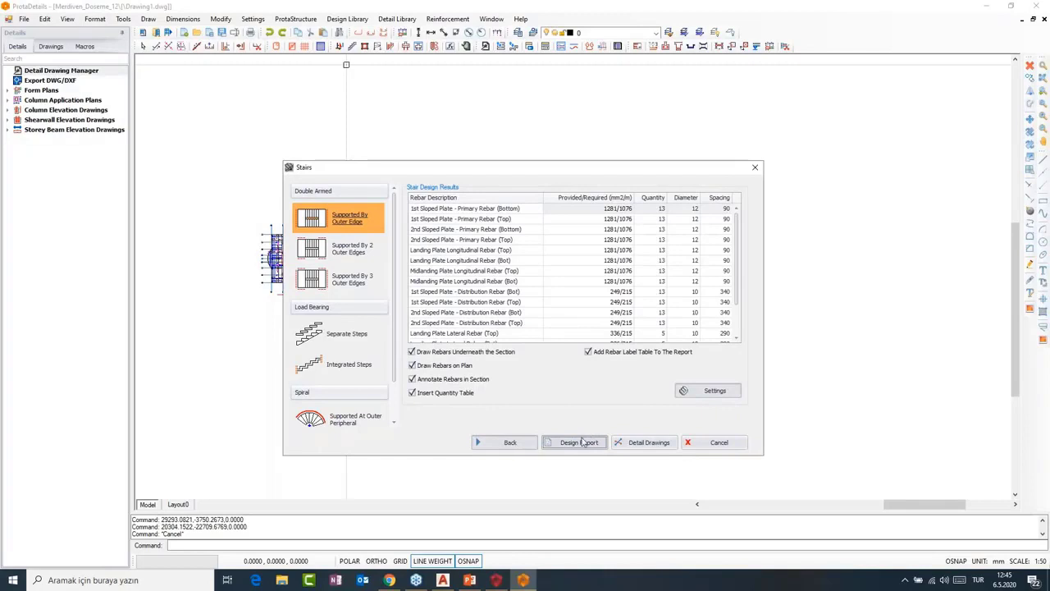
Open the design report of stair M1, review its parameters, reinforcement design and rebar sketches, and close it.
{"action": "left_click", "coordinate": [571, 447]}
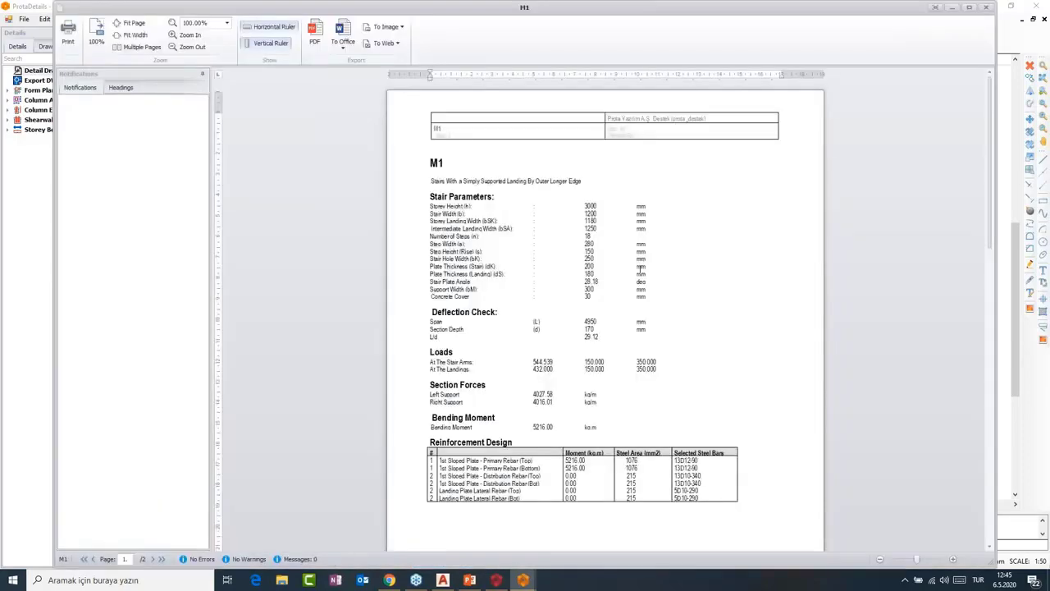
{"action": "scroll", "coordinate": [569, 194], "scroll_direction": "down", "scroll_amount": 3}
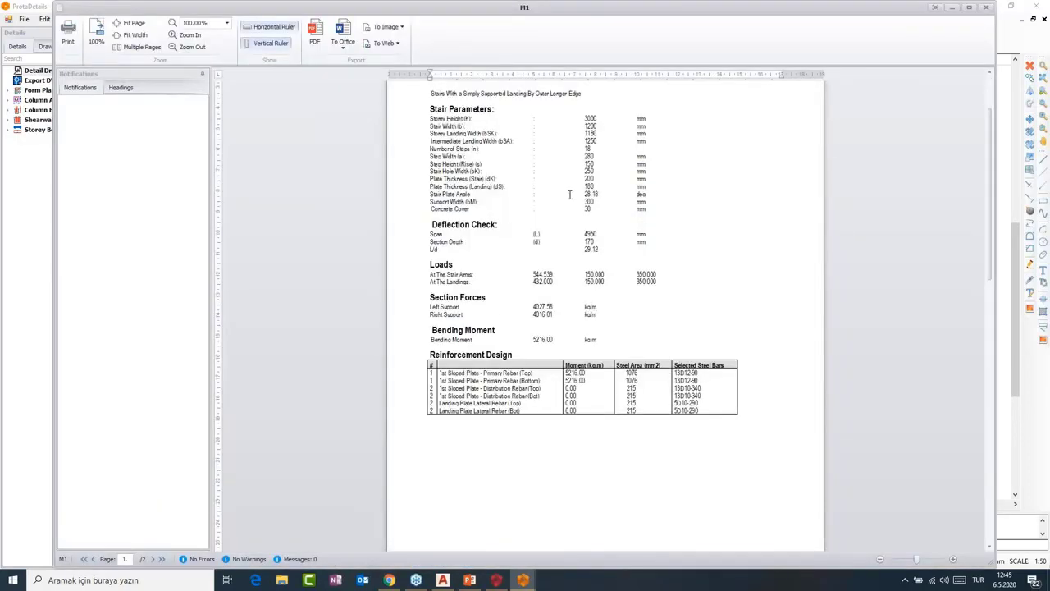
{"action": "scroll", "coordinate": [570, 195], "scroll_direction": "up", "scroll_amount": 3}
{"action": "scroll", "coordinate": [628, 254], "scroll_direction": "down", "scroll_amount": 10}
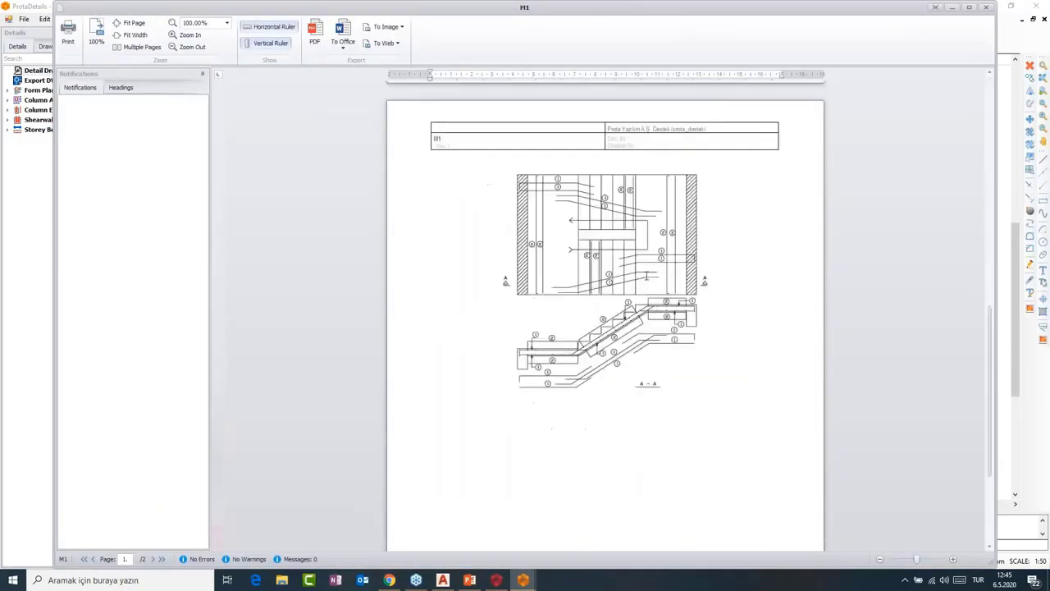
{"action": "scroll", "coordinate": [646, 277], "scroll_direction": "up", "scroll_amount": 10}
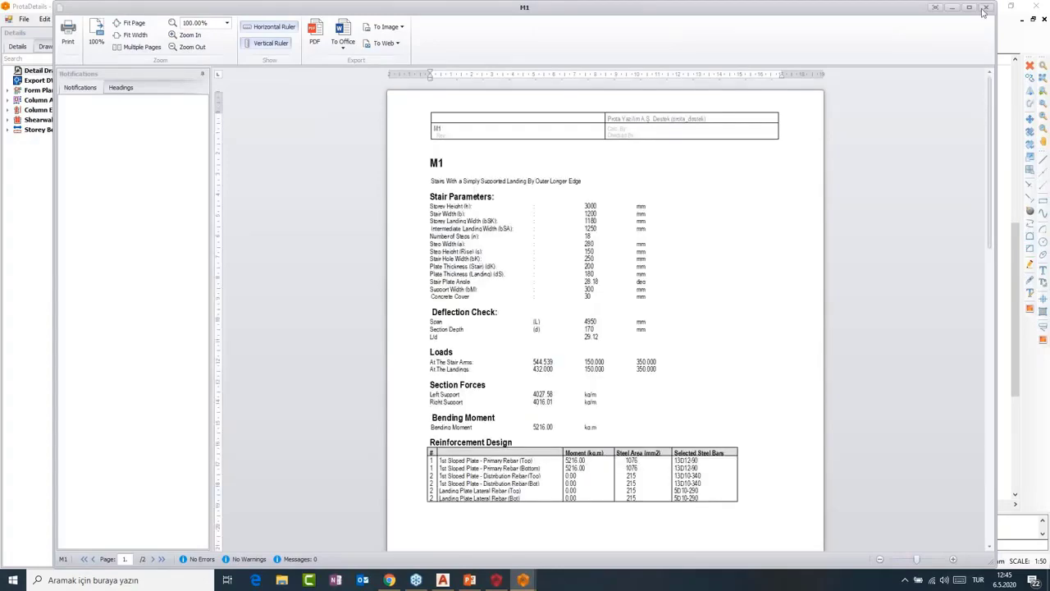
{"action": "left_click", "coordinate": [985, 8]}
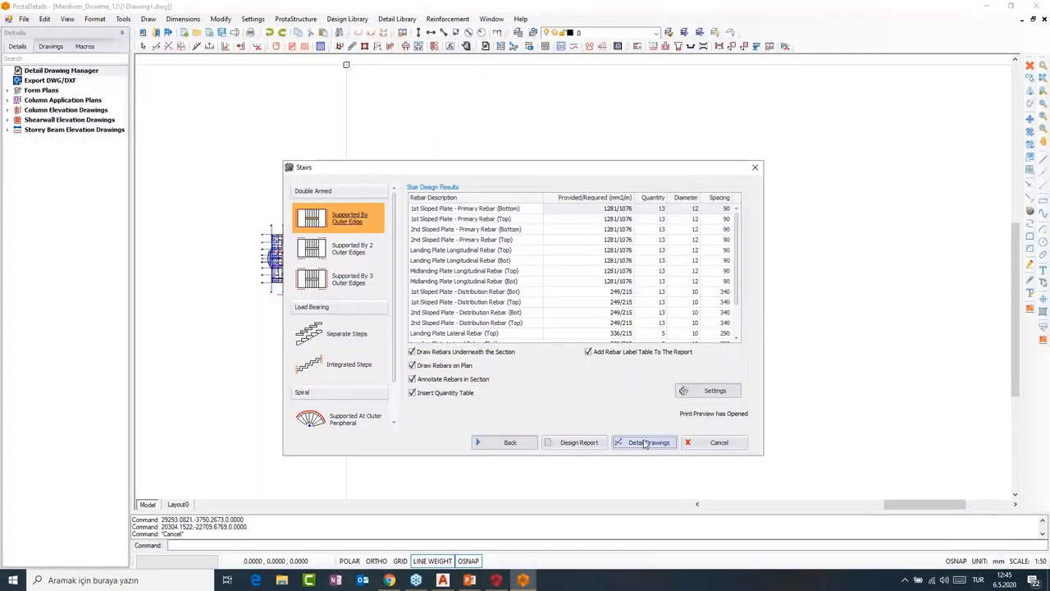
Create the detail drawings of stair M1, place them in the empty area beside the form plan sheet, and examine the plan and sections.
{"action": "left_click", "coordinate": [644, 444]}
{"action": "left_click", "coordinate": [605, 220]}
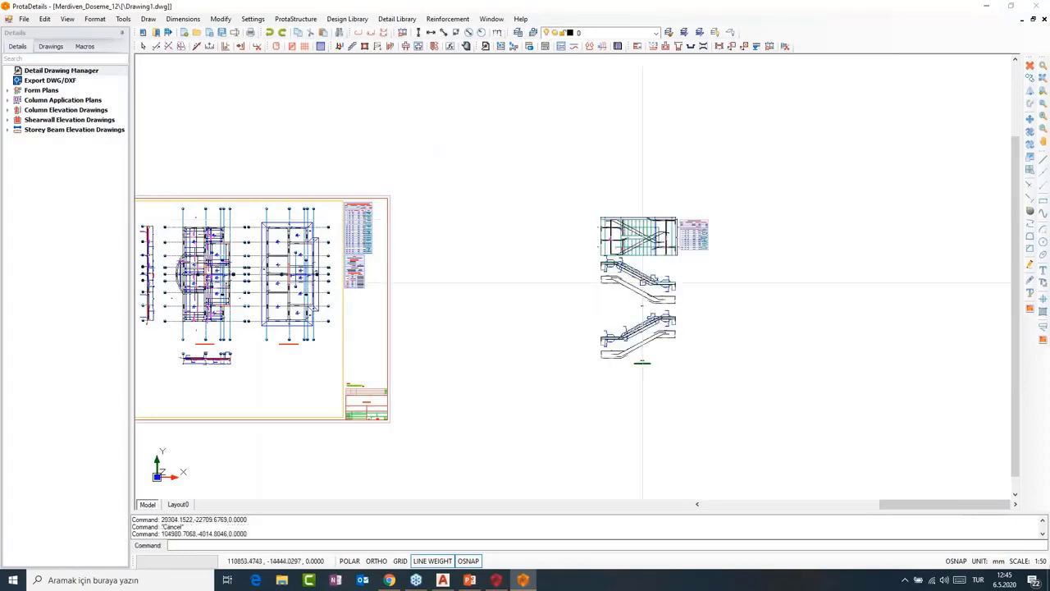
{"action": "scroll", "coordinate": [642, 285], "scroll_direction": "up", "scroll_amount": 5}
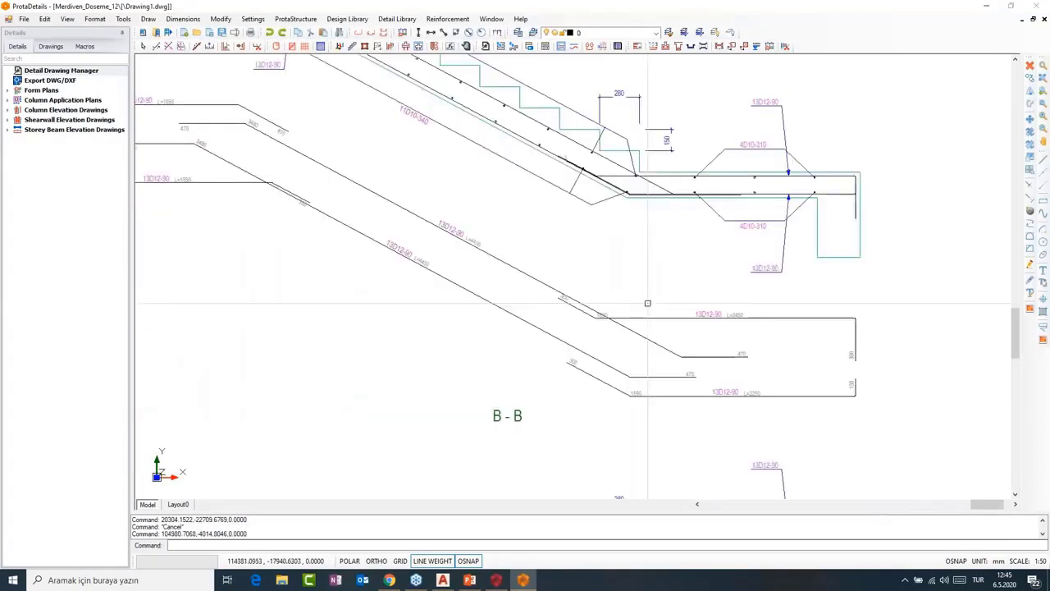
{"action": "scroll", "coordinate": [623, 287], "scroll_direction": "down", "scroll_amount": 5}
{"action": "middle_click_drag", "start_coordinate": [592, 267], "coordinate": [546, 308]}
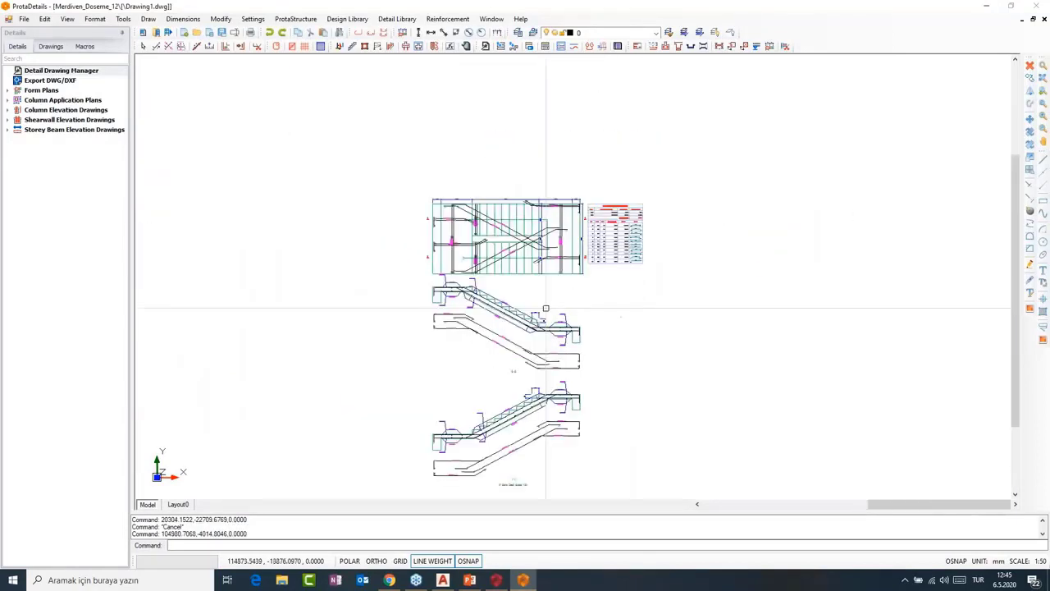
{"action": "scroll", "coordinate": [551, 293], "scroll_direction": "down", "scroll_amount": 2}
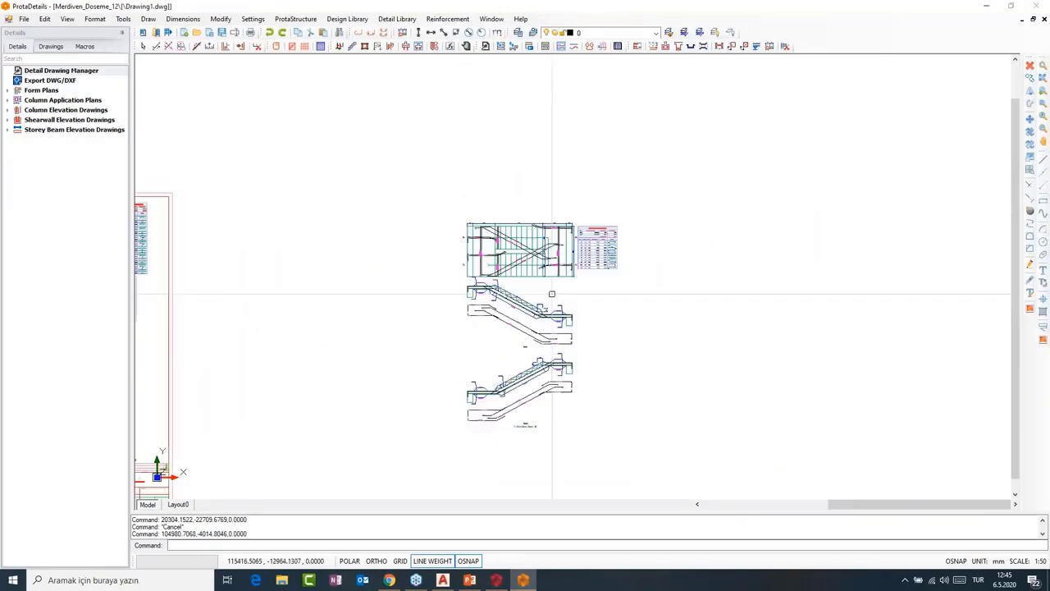
{"action": "scroll", "coordinate": [552, 294], "scroll_direction": "up", "scroll_amount": 3}
{"action": "scroll", "coordinate": [574, 336], "scroll_direction": "down", "scroll_amount": 1}
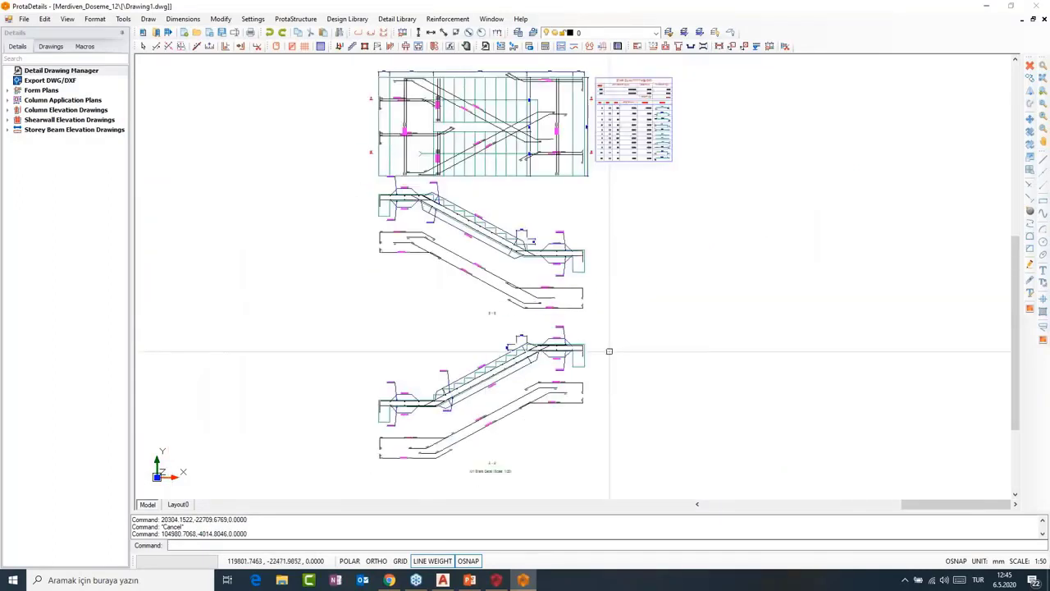
{"action": "middle_click_drag", "start_coordinate": [608, 352], "coordinate": [656, 263]}
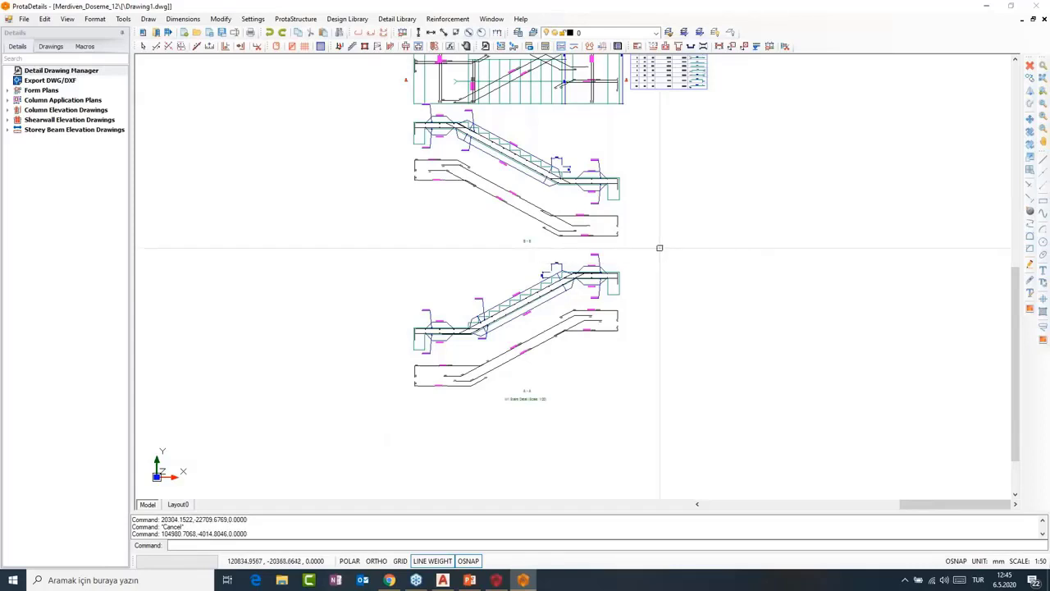
Insert a landscape Quantity Table for the rebars of the lower stair section beside it, assigning new barmarks, and check the stair's quantity take-off.
{"action": "left_click", "coordinate": [660, 248]}
{"action": "left_click", "coordinate": [364, 417]}
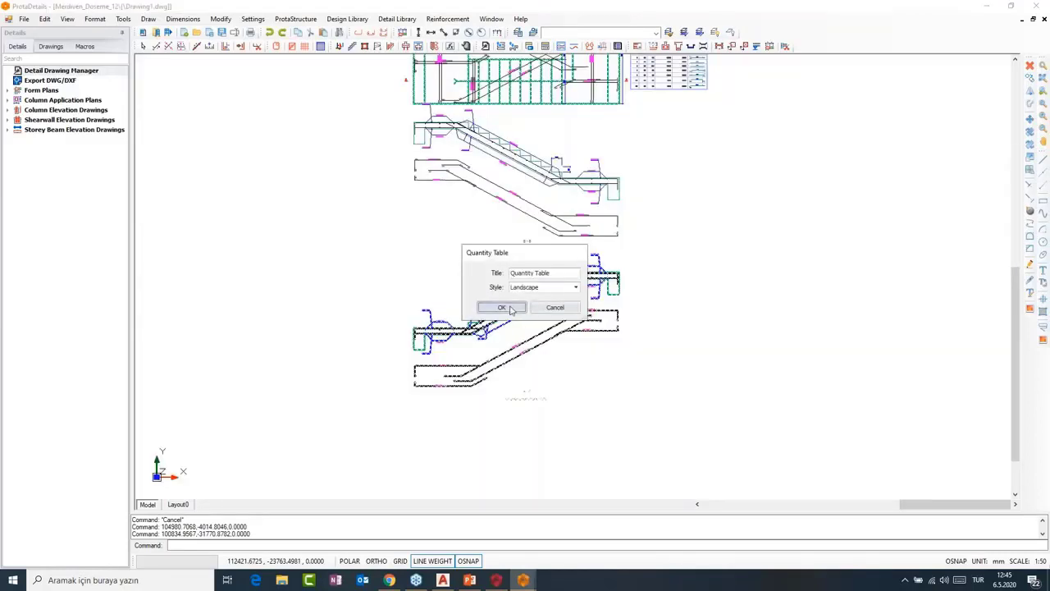
{"action": "left_click", "coordinate": [502, 308]}
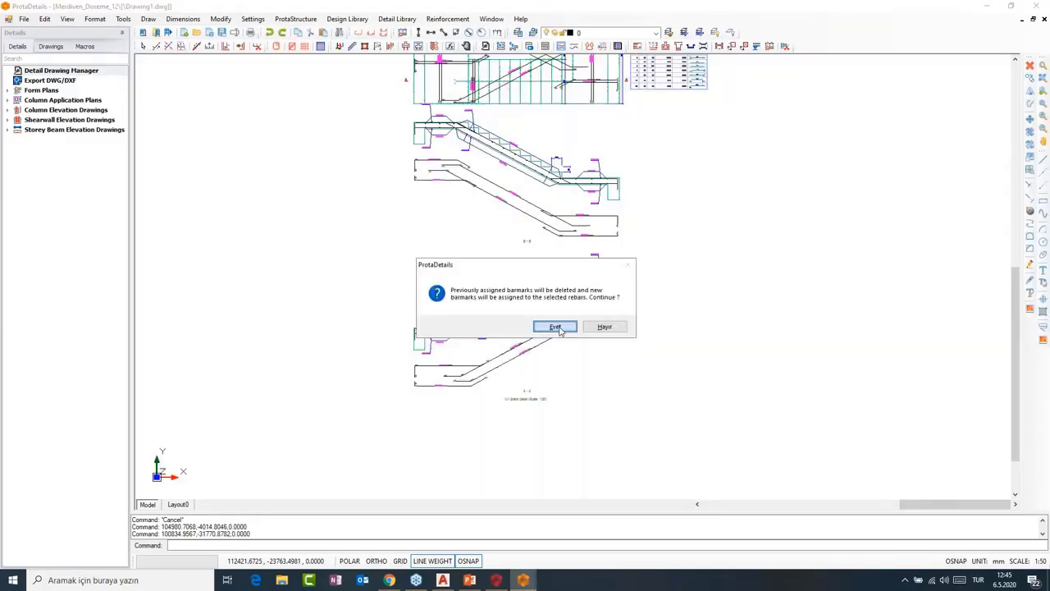
{"action": "left_click", "coordinate": [558, 328]}
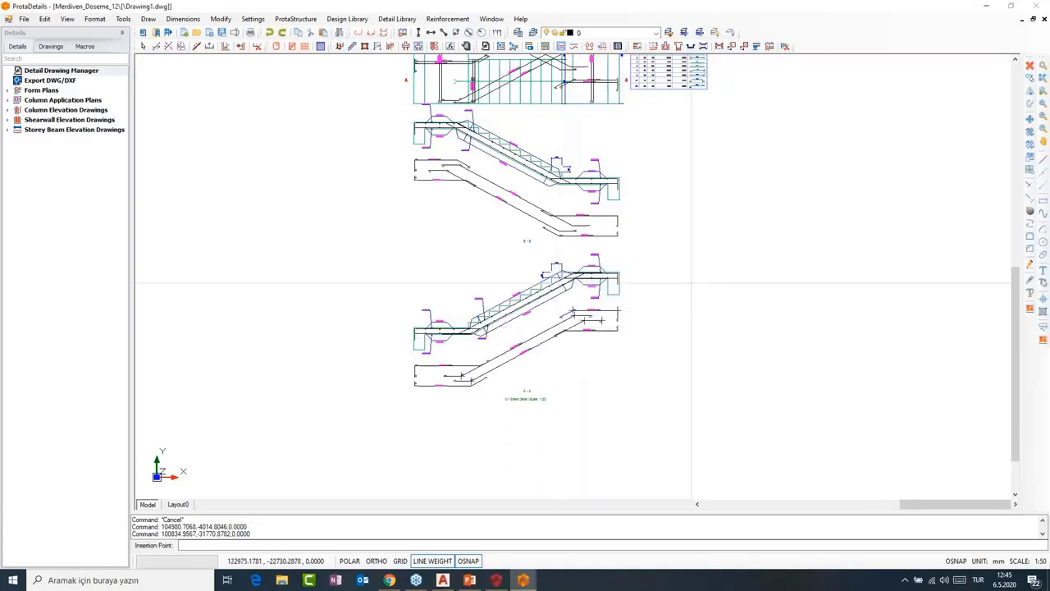
{"action": "left_click", "coordinate": [722, 269]}
{"action": "mouse_move", "coordinate": [755, 241]}
{"action": "middle_mouse_down"}
{"action": "mouse_move", "coordinate": [735, 345]}
{"action": "mouse_move", "coordinate": [728, 279]}
{"action": "middle_mouse_up"}
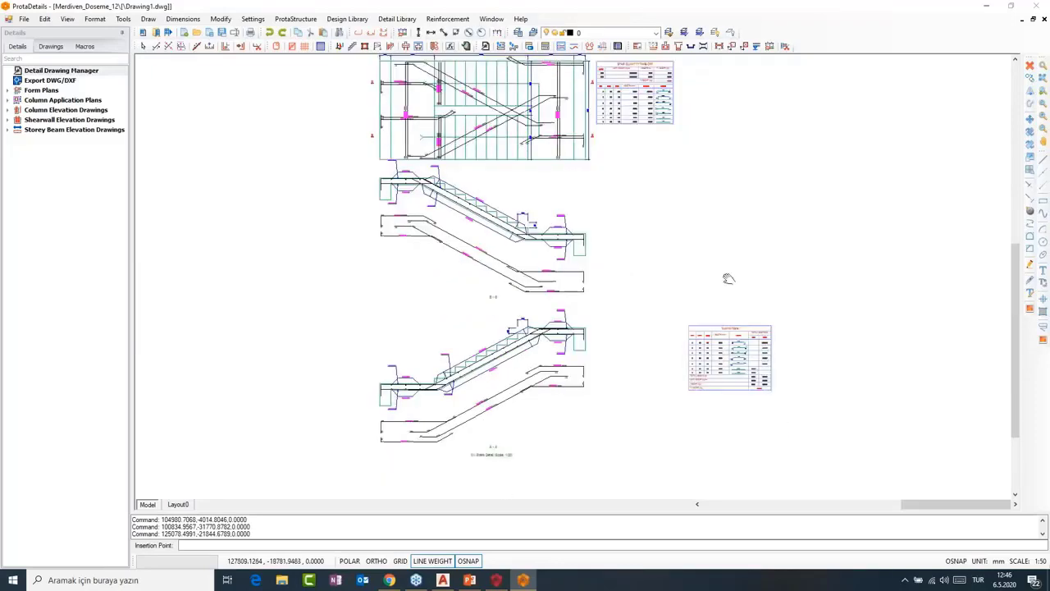
{"action": "scroll", "coordinate": [656, 167], "scroll_direction": "up", "scroll_amount": 3}
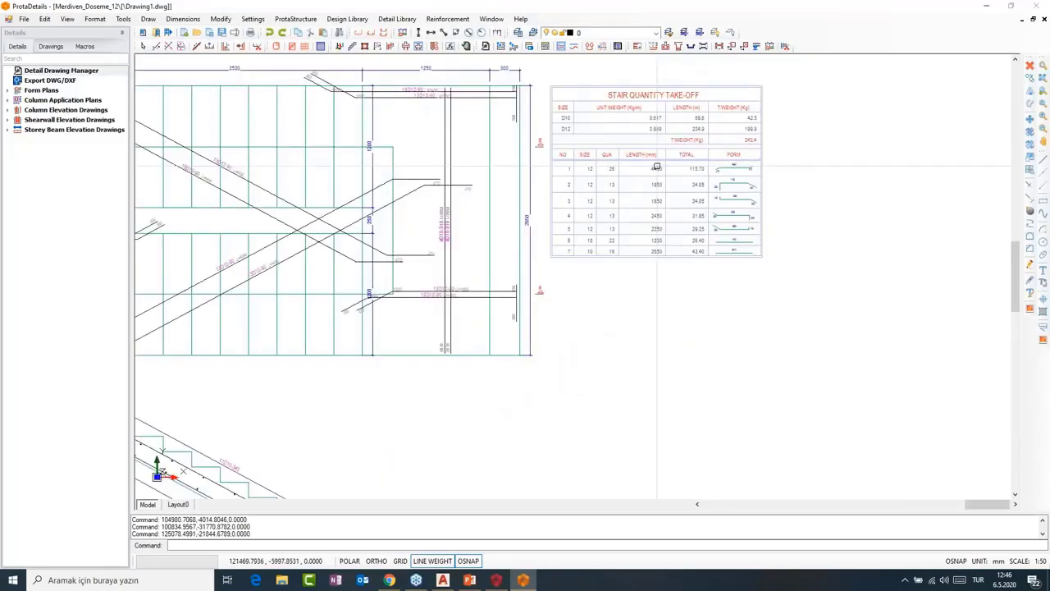
Compare the Stair Quantity Take-Off beside the stair plan with the Quantity Table beside the lower section.
{"action": "scroll", "coordinate": [657, 167], "scroll_direction": "down", "scroll_amount": 5}
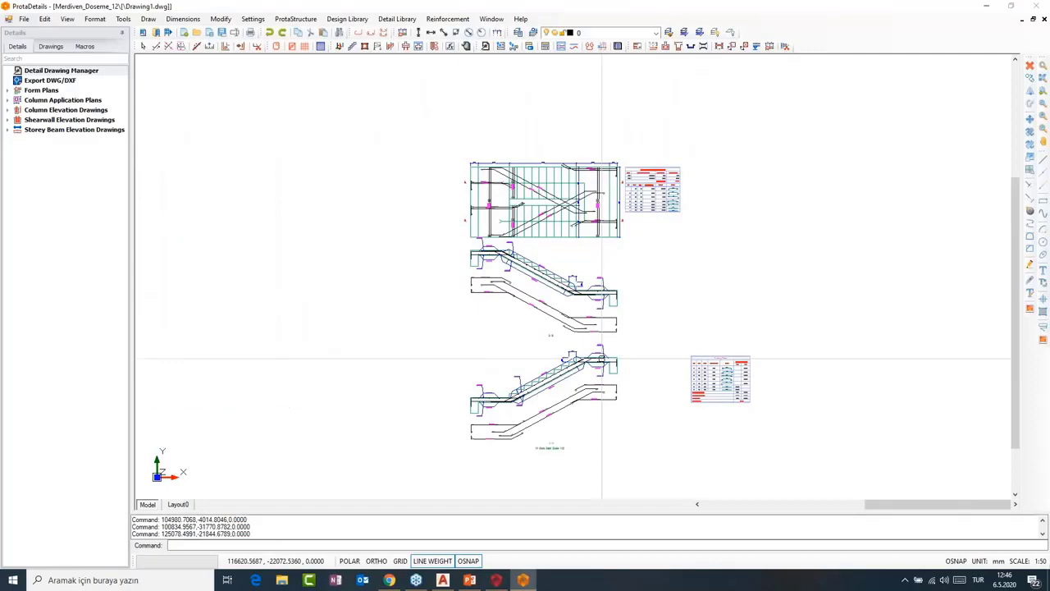
{"action": "scroll", "coordinate": [602, 359], "scroll_direction": "up", "scroll_amount": 5}
{"action": "scroll", "coordinate": [662, 235], "scroll_direction": "down", "scroll_amount": 2}
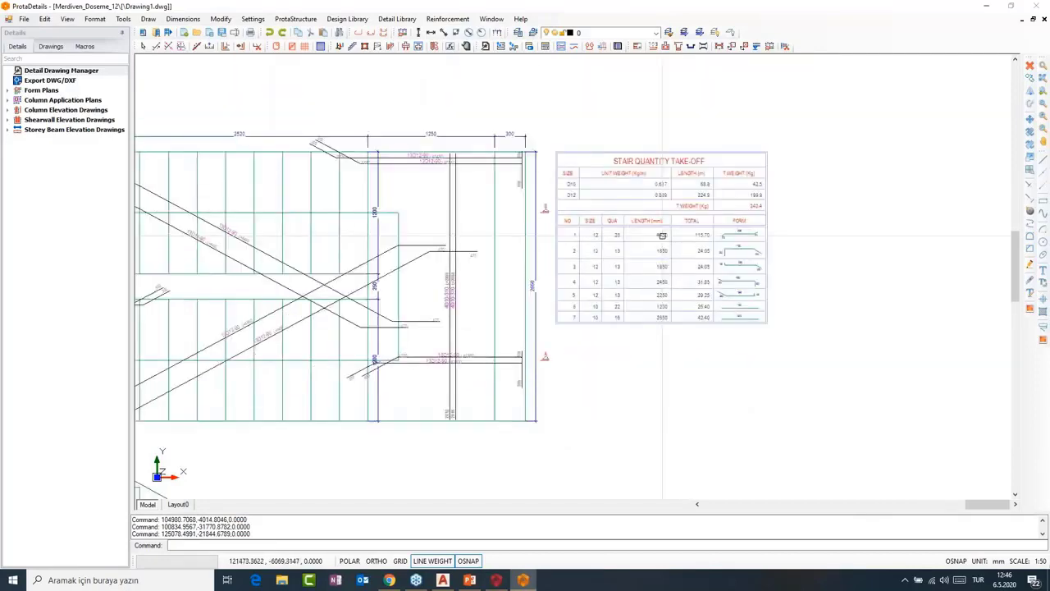
{"action": "scroll", "coordinate": [662, 235], "scroll_direction": "down", "scroll_amount": 2}
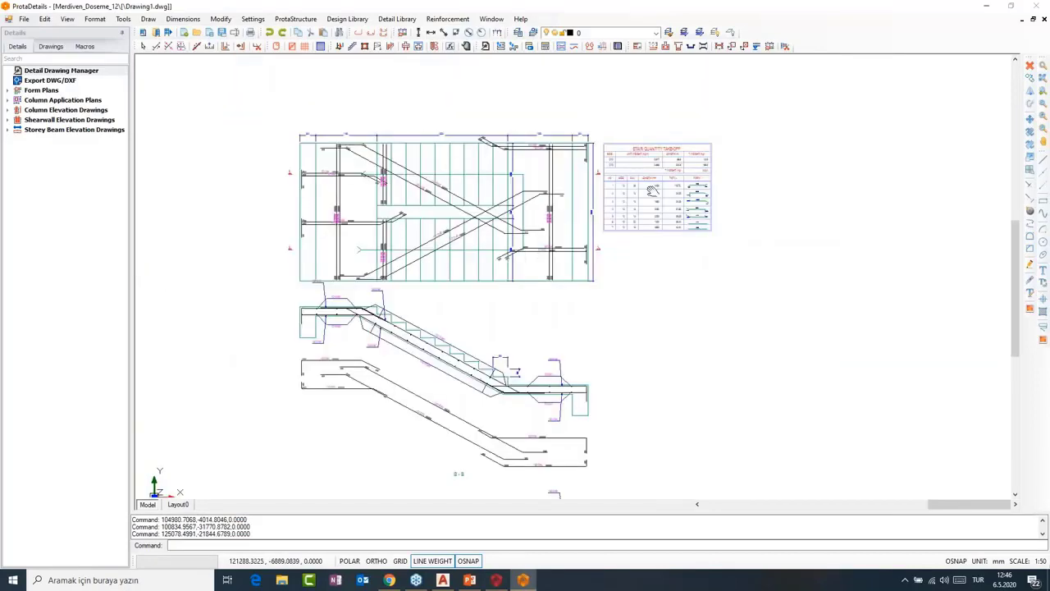
{"action": "middle_click_drag", "start_coordinate": [688, 376], "coordinate": [652, 192]}
{"action": "scroll", "coordinate": [824, 425], "scroll_direction": "up", "scroll_amount": 3}
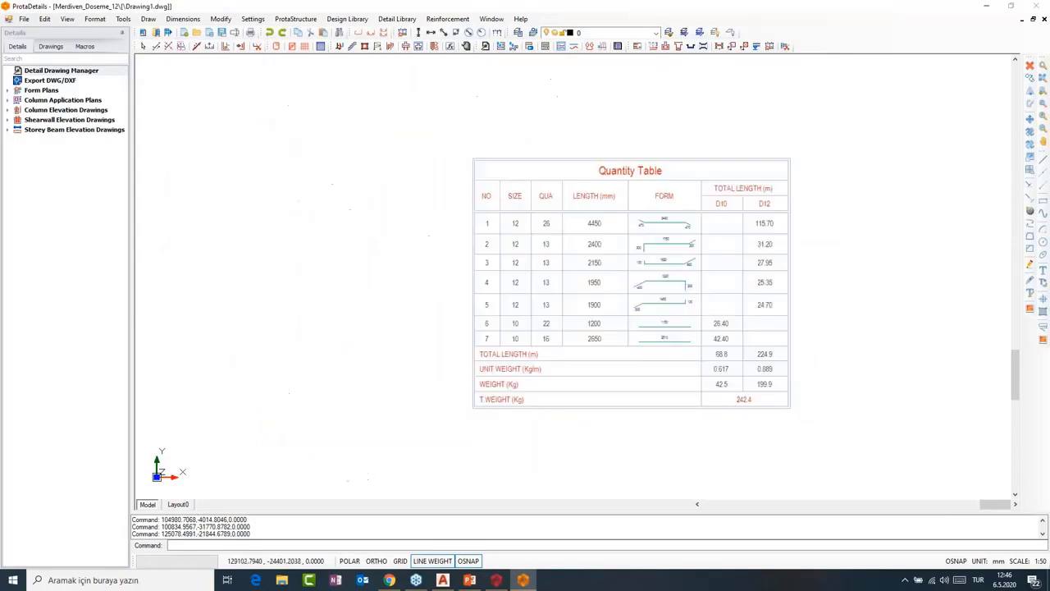
Examine stair sections A-A and B-B with their rebar layouts, along with the overall arrangement of the M1 stair detail.
{"action": "scroll", "coordinate": [730, 221], "scroll_direction": "down", "scroll_amount": 5}
{"action": "scroll", "coordinate": [592, 241], "scroll_direction": "up", "scroll_amount": 3}
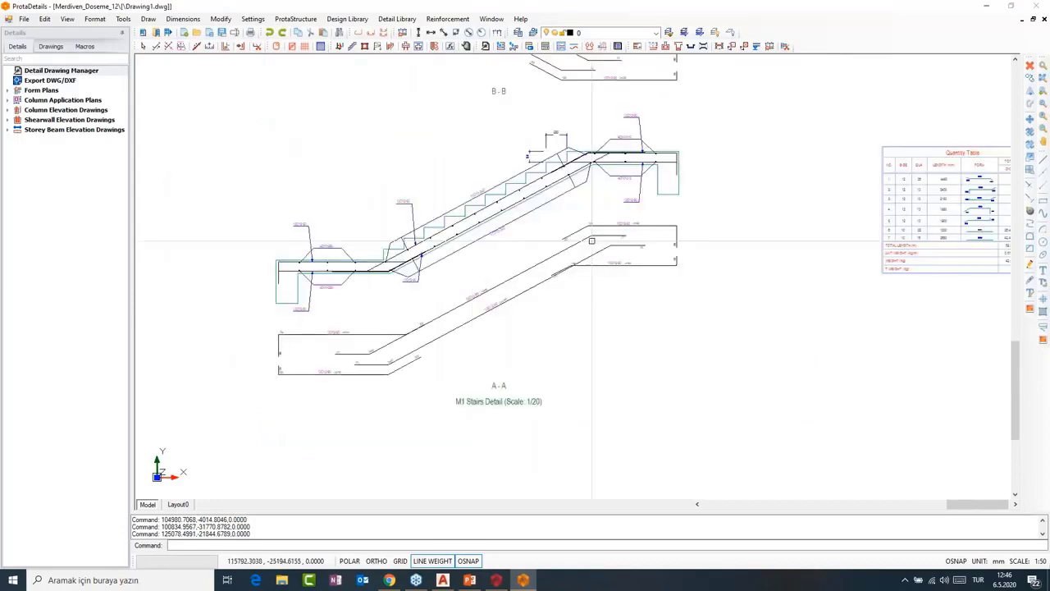
{"action": "middle_click_drag", "start_coordinate": [541, 134], "coordinate": [572, 172]}
{"action": "scroll", "coordinate": [714, 302], "scroll_direction": "down", "scroll_amount": 1}
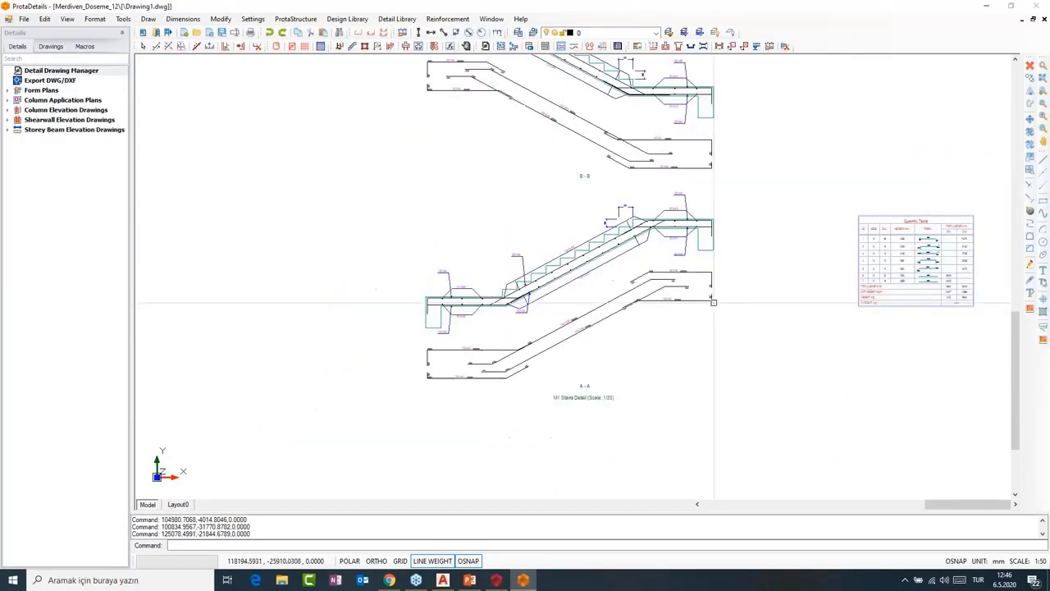
{"action": "middle_click_drag", "start_coordinate": [595, 280], "coordinate": [658, 312]}
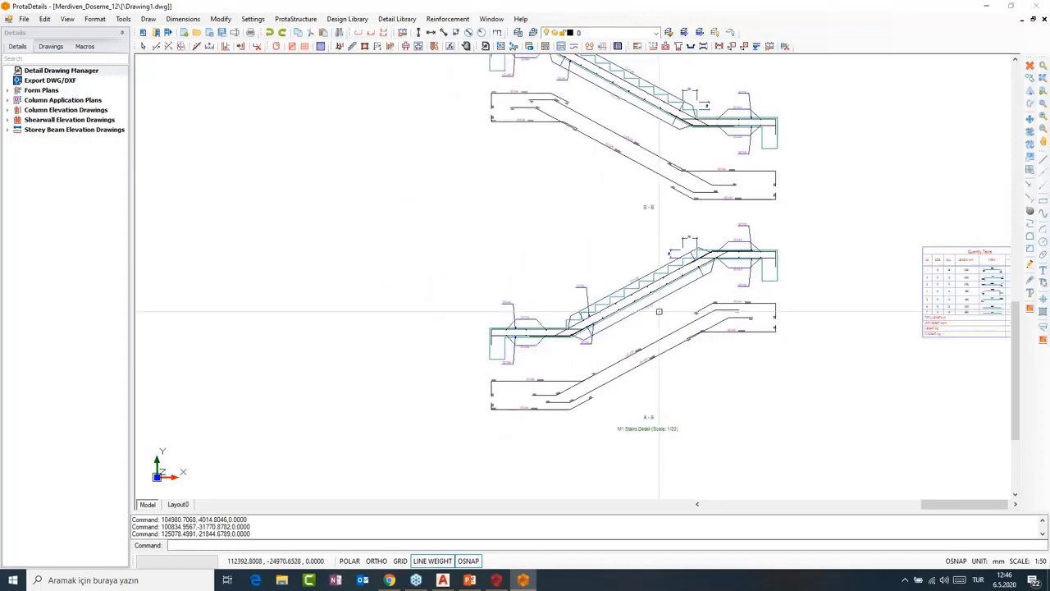
{"action": "scroll", "coordinate": [659, 311], "scroll_direction": "down", "scroll_amount": 1}
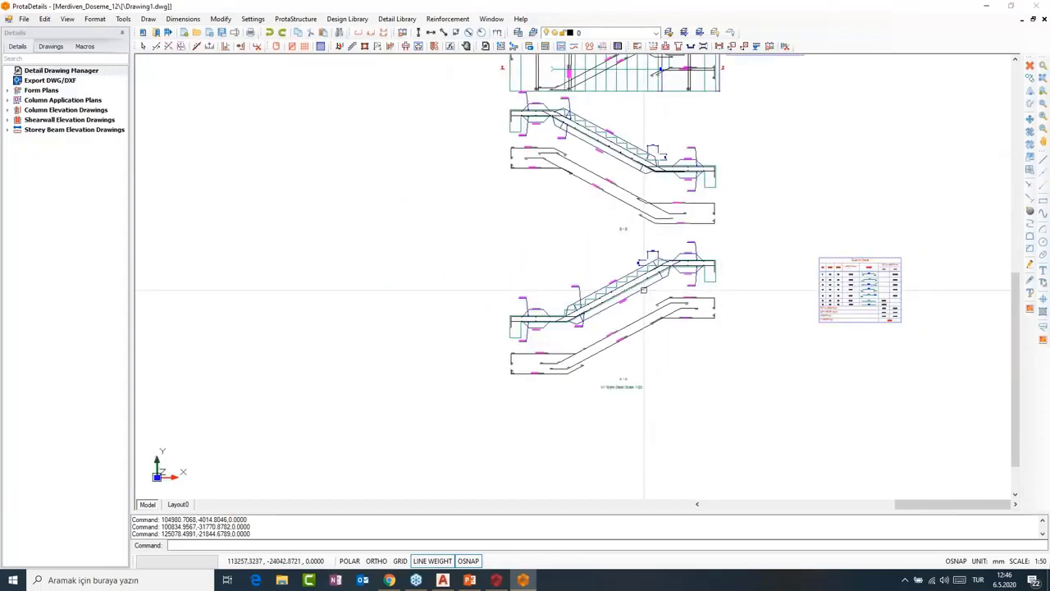
{"action": "scroll", "coordinate": [643, 290], "scroll_direction": "up", "scroll_amount": 1}
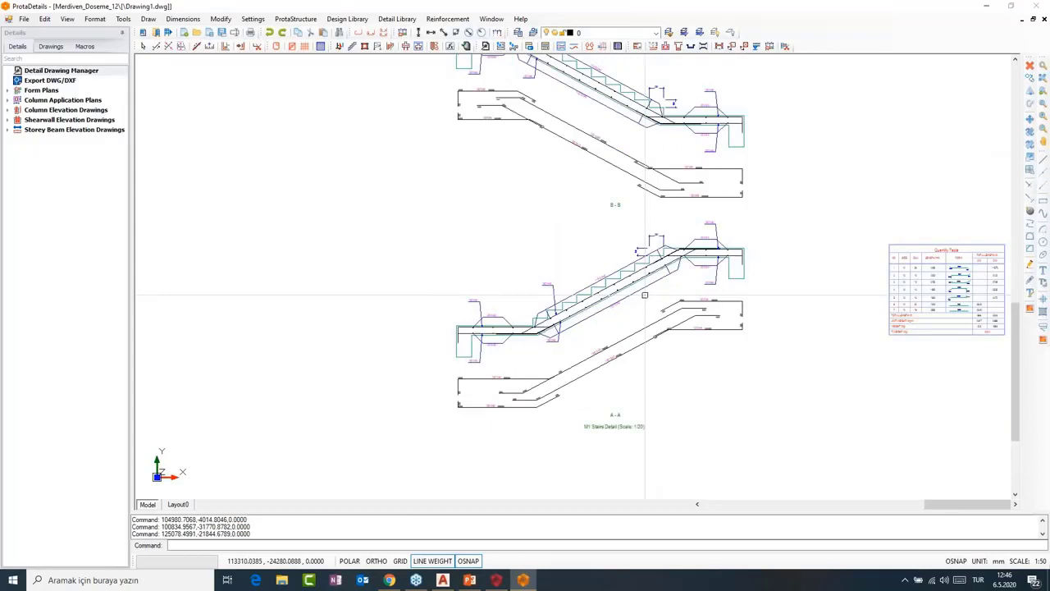
{"action": "scroll", "coordinate": [654, 302], "scroll_direction": "down", "scroll_amount": 2}
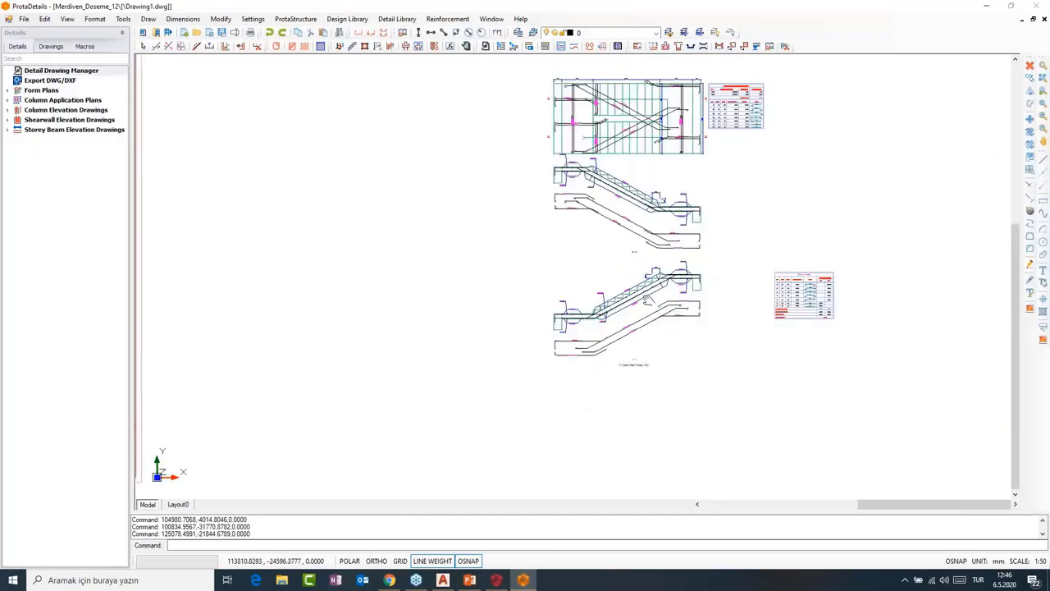
{"action": "middle_click_drag", "start_coordinate": [647, 301], "coordinate": [487, 360]}
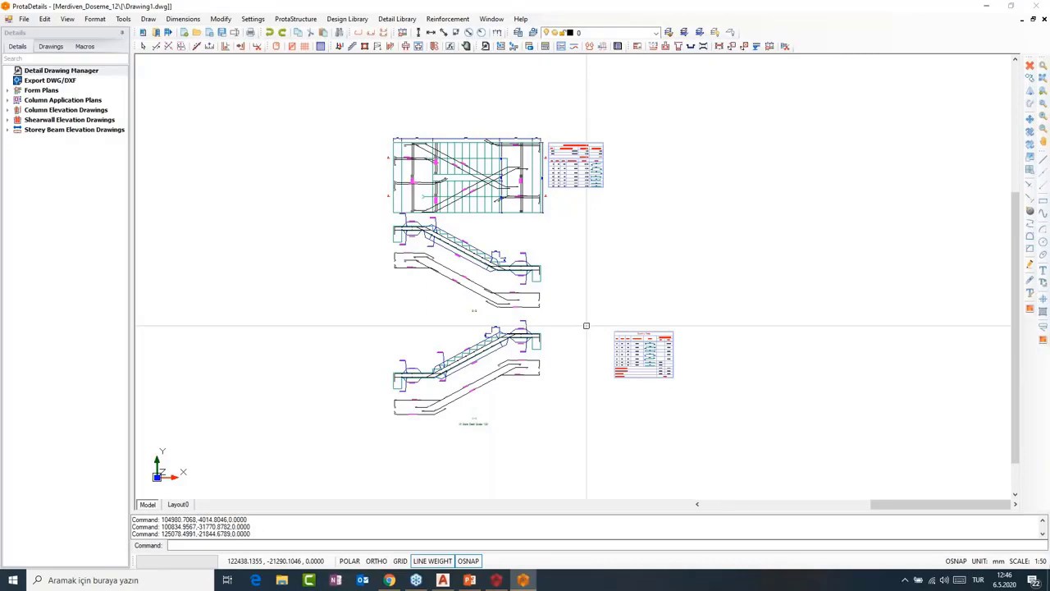
{"action": "middle_click_drag", "start_coordinate": [587, 326], "coordinate": [592, 321]}
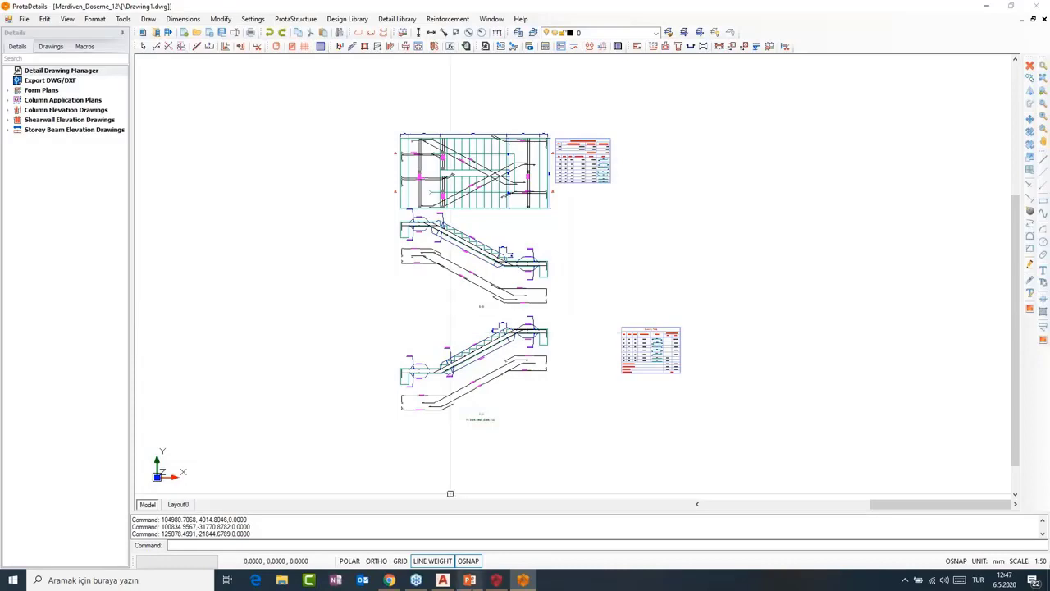
{"action": "key", "text": "alt+Tab"}
{"action": "key", "text": "alt+Tab"}
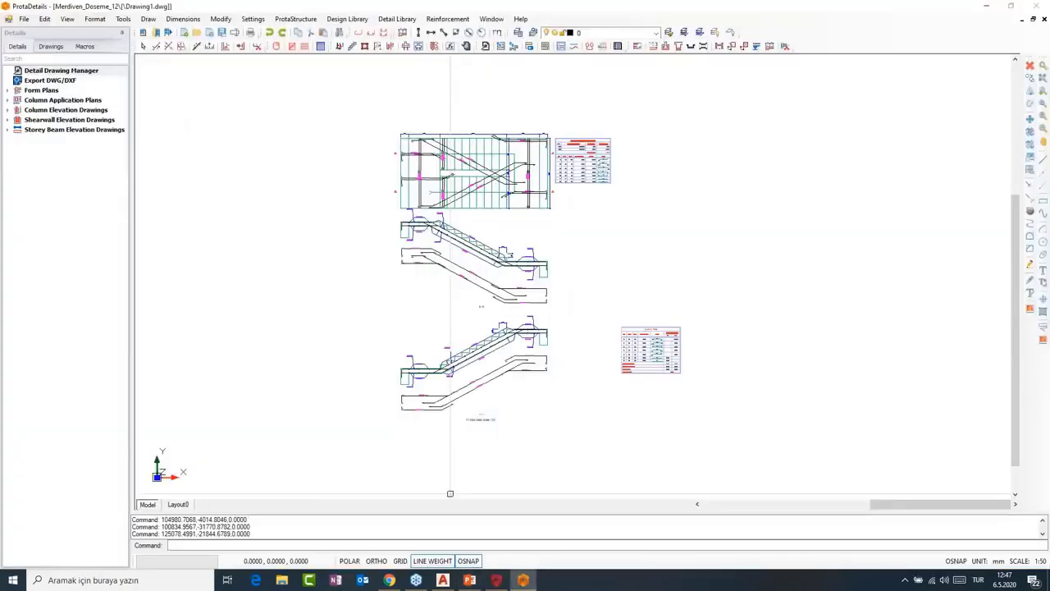